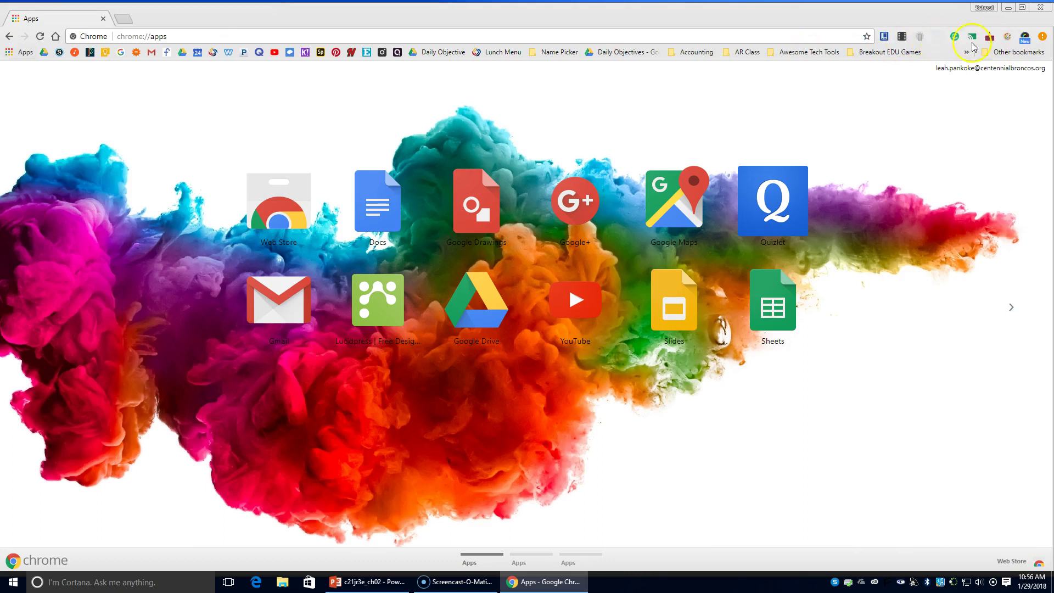
- Check the » bookmarks overflow and an extension's options, then flip to the second apps page
click(966, 53)
click(936, 37)
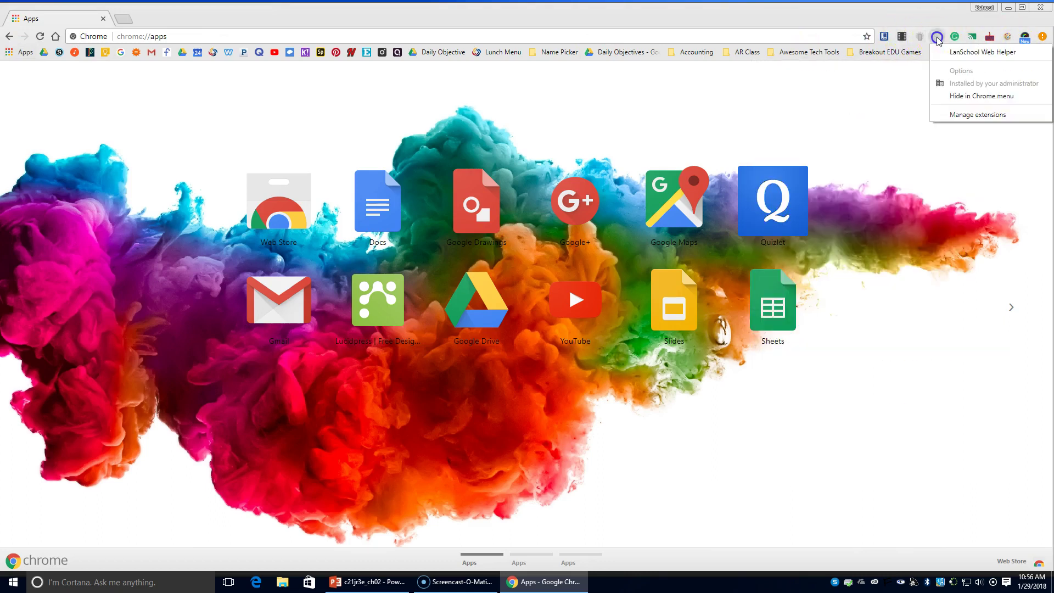
click(1030, 206)
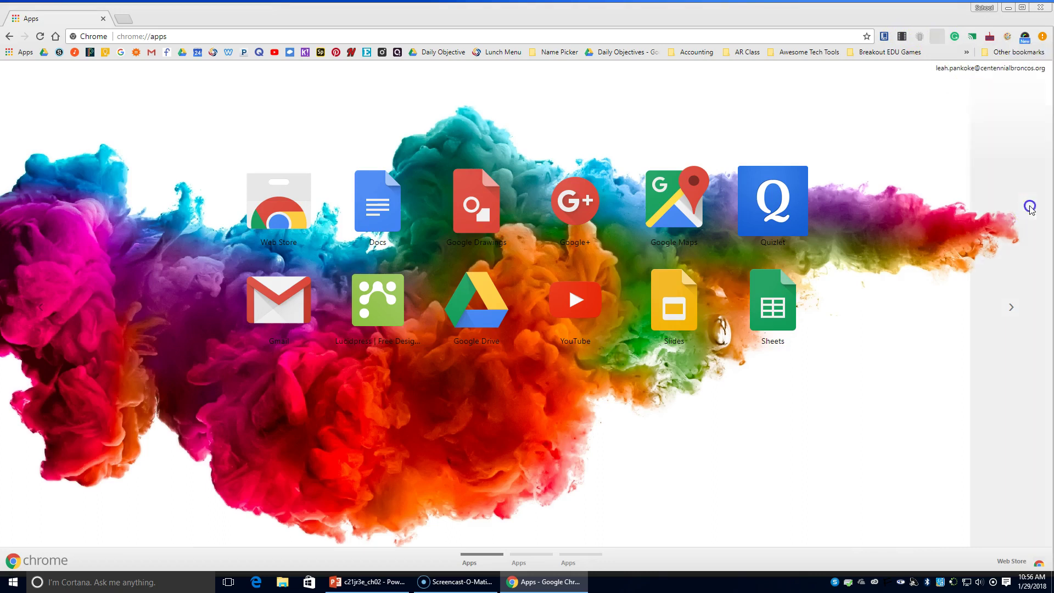
- Show the History submenu from the ⋮ menu, listing recently closed tabs
click(1042, 36)
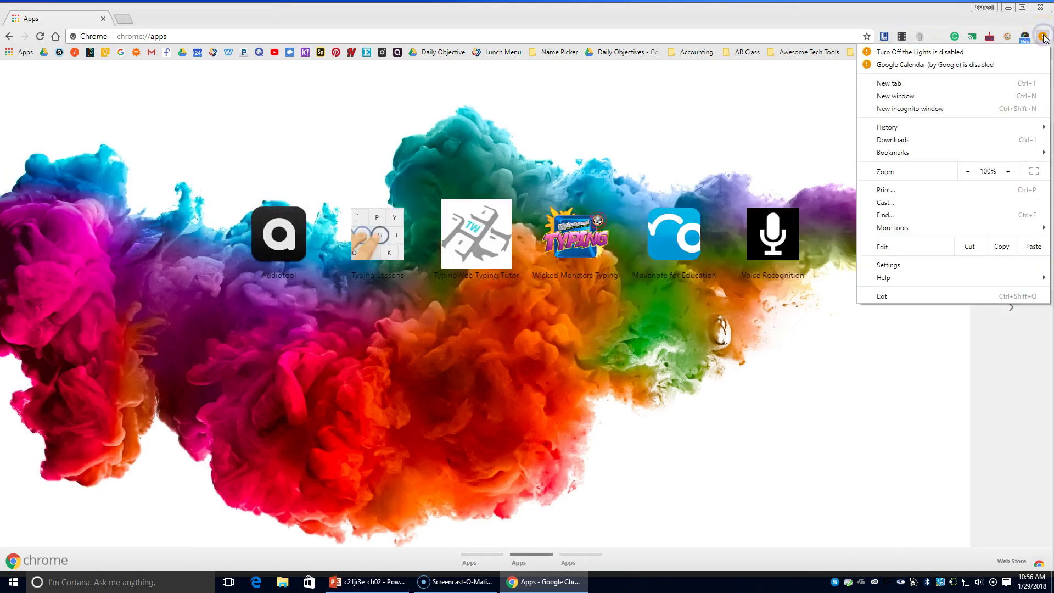
click(737, 105)
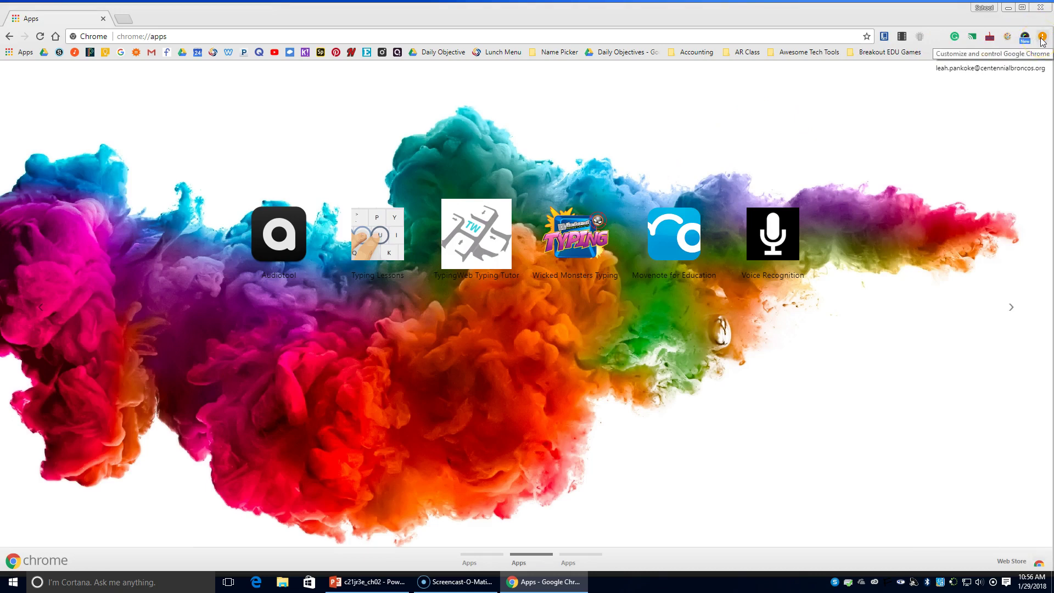
click(1042, 38)
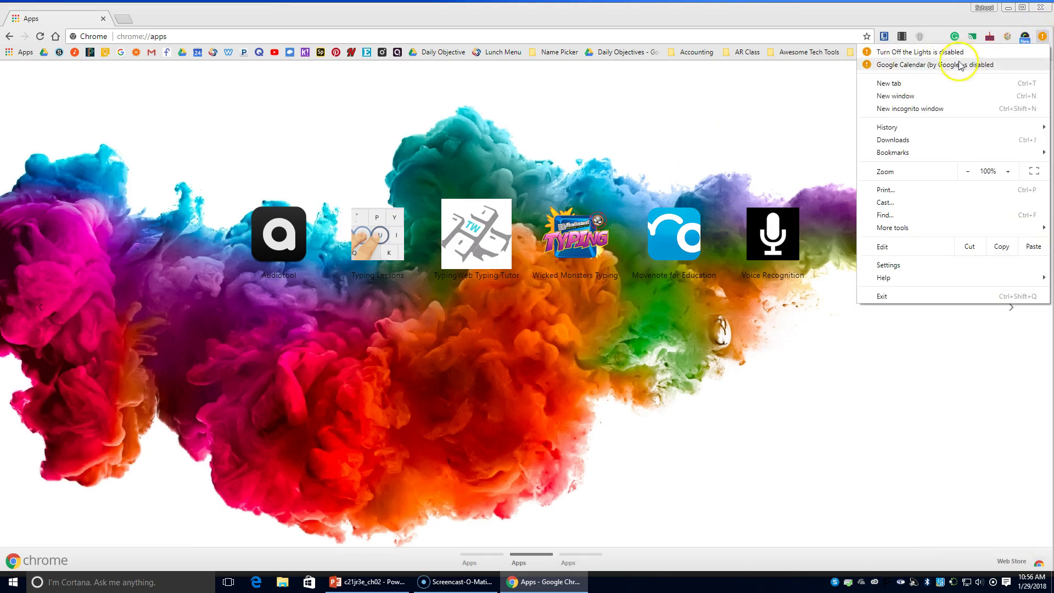
mouse_move(930, 130)
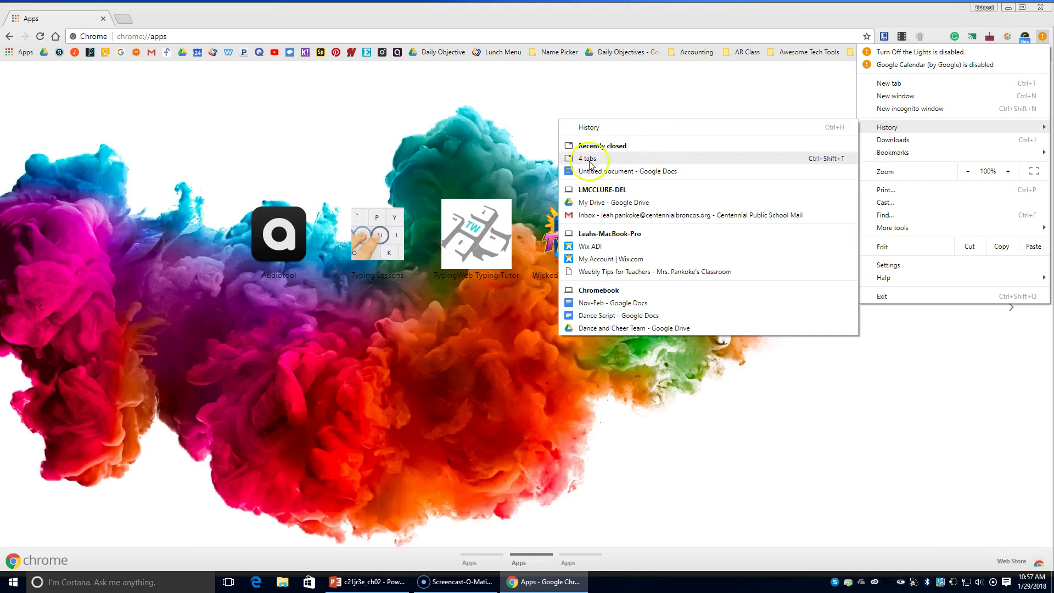
- Open the full History page and scroll to the NASA visit on Wednesday, January 24
click(590, 127)
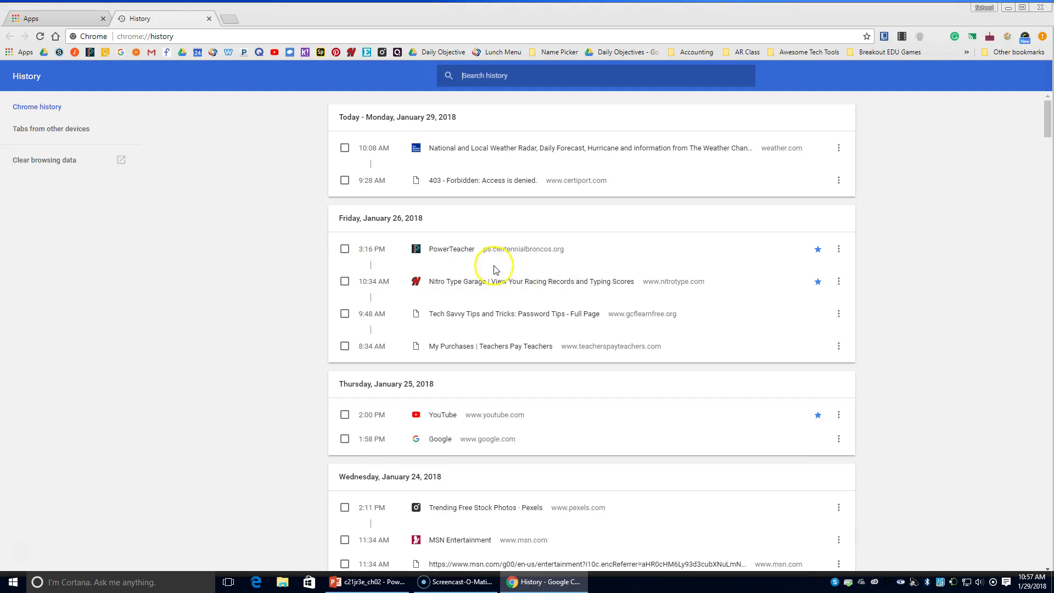
scroll(490, 268, down, 4)
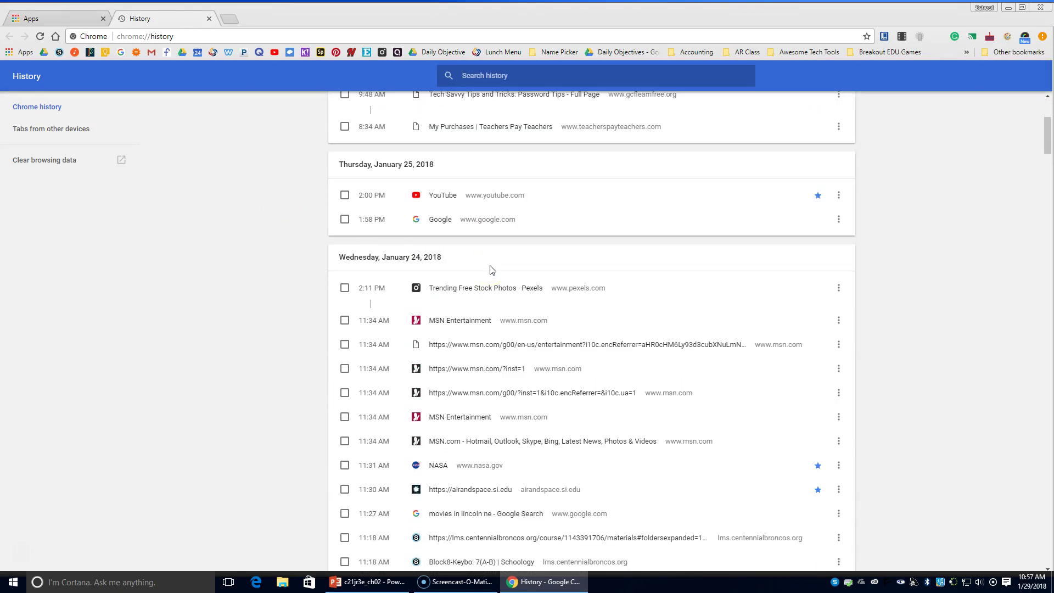
scroll(466, 313, down, 1)
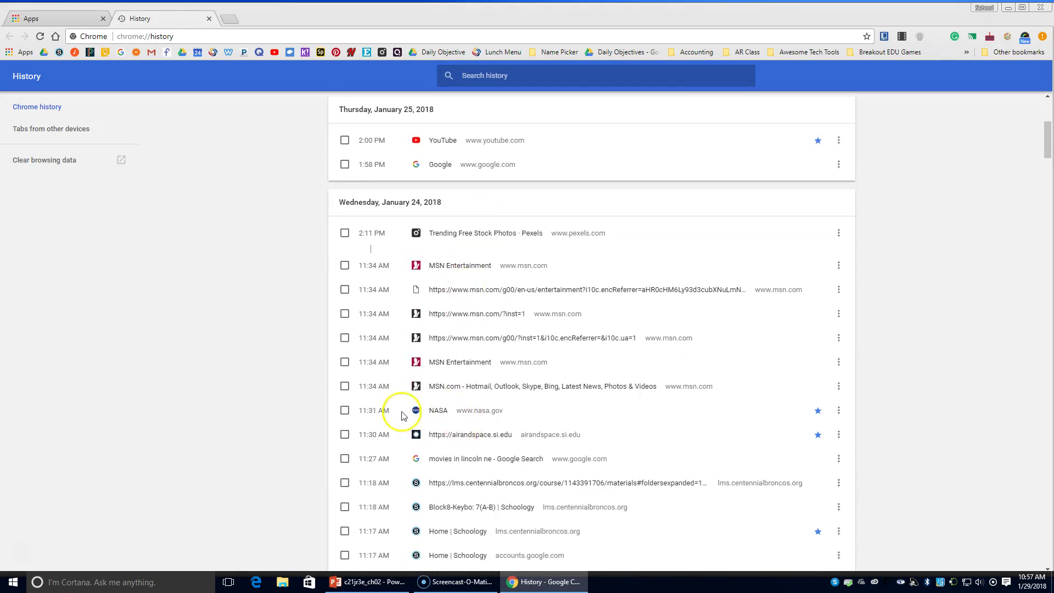
scroll(451, 413, up, 3)
scroll(452, 409, down, 2)
scroll(249, 362, up, 3)
scroll(524, 233, down, 2)
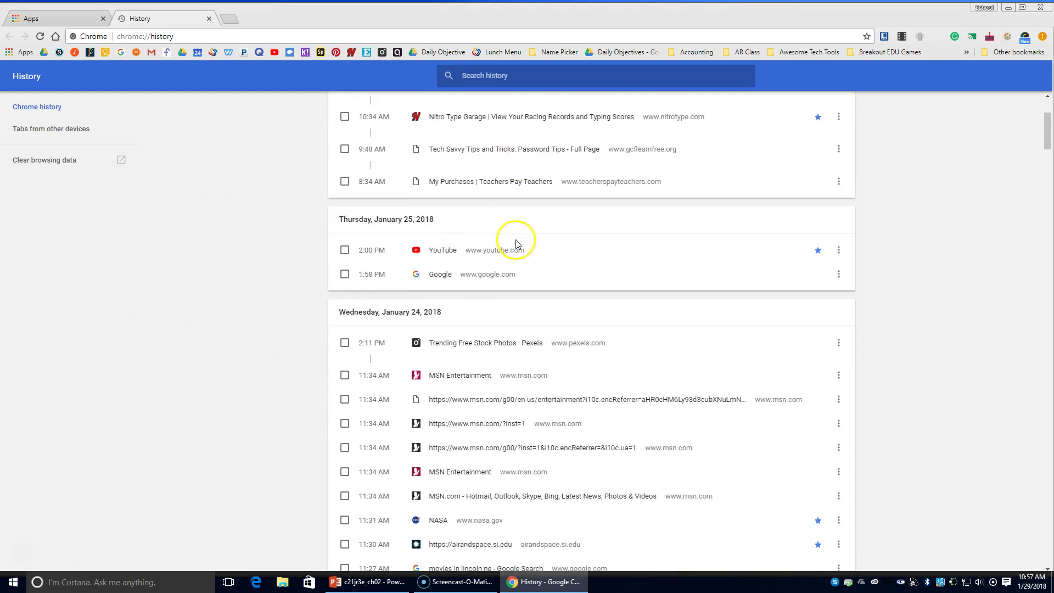
scroll(493, 296, down, 1)
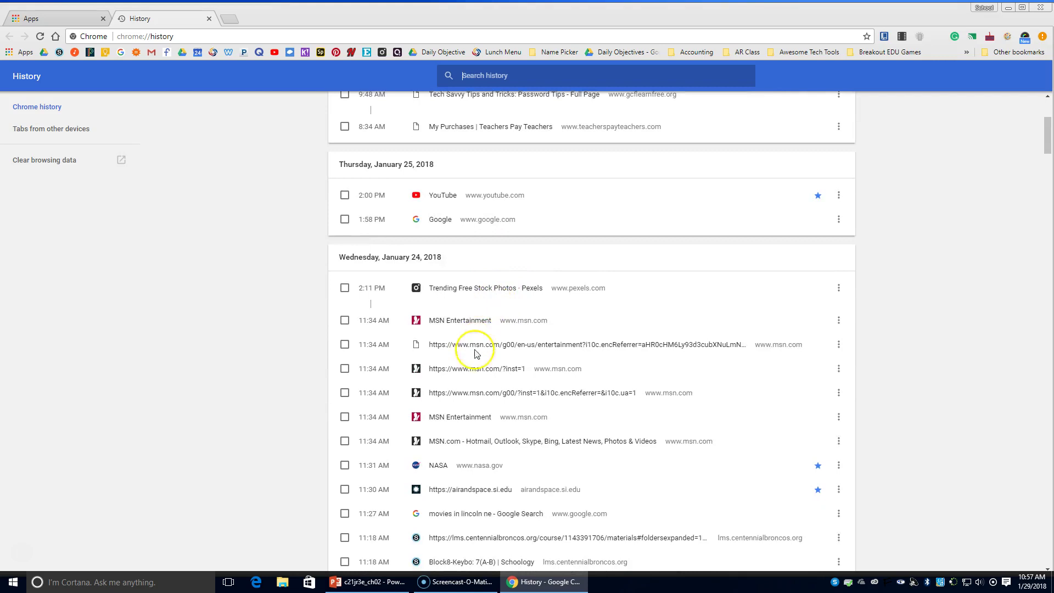
scroll(471, 356, up, 2)
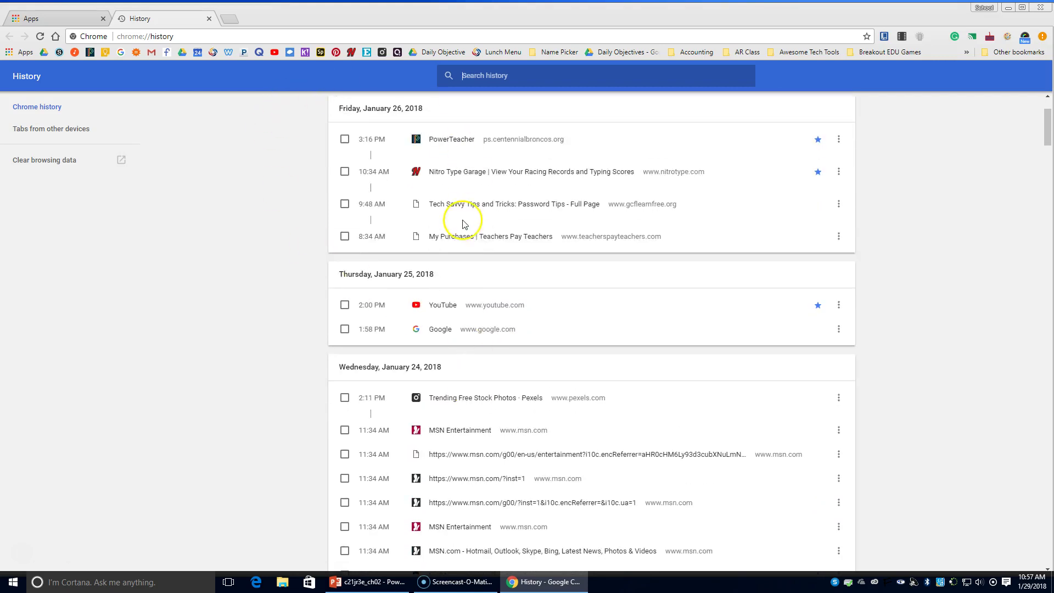
scroll(466, 408, down, 1)
scroll(467, 409, down, 2)
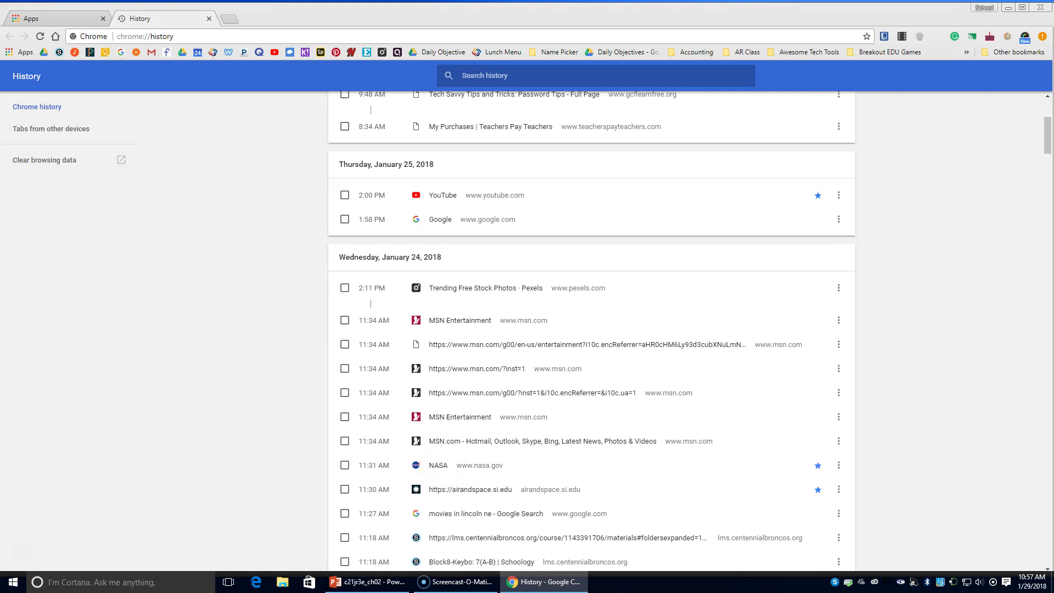
- Return to the full History page through the ⋮ menu's History submenu
click(1042, 36)
click(1041, 36)
click(1042, 36)
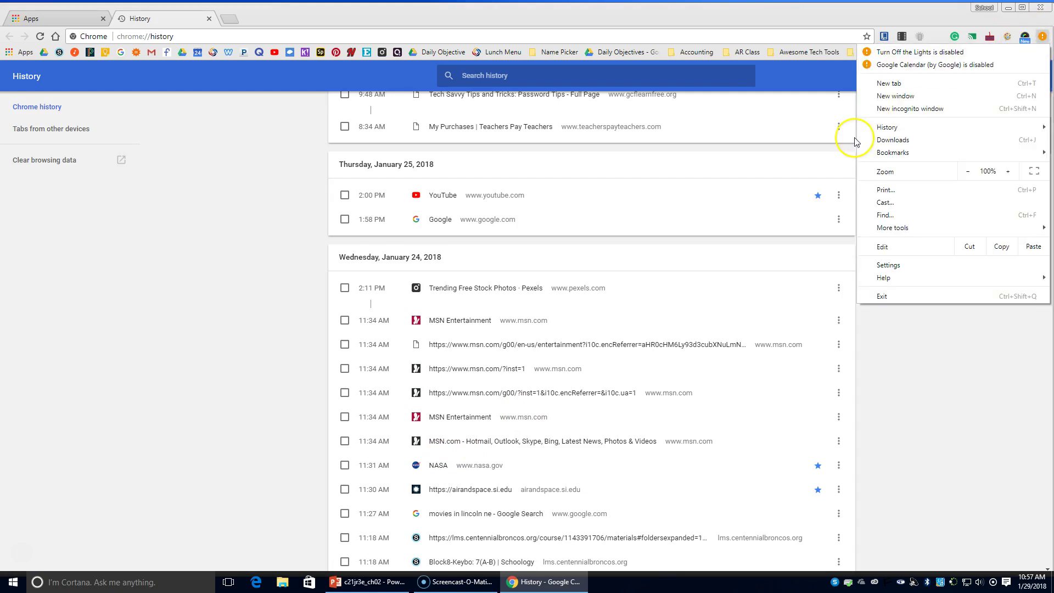
mouse_move(888, 129)
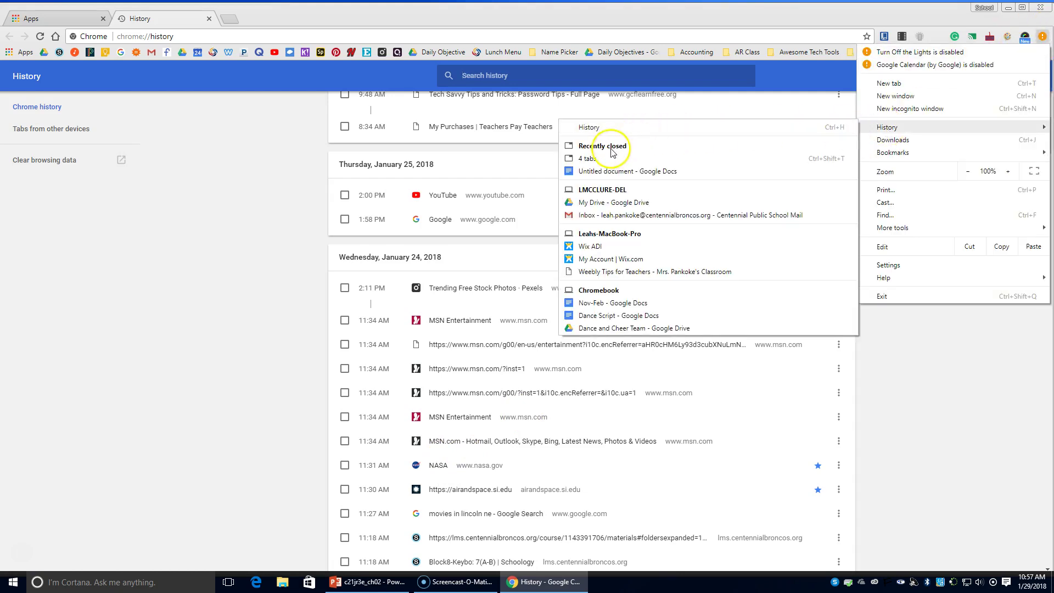
click(585, 127)
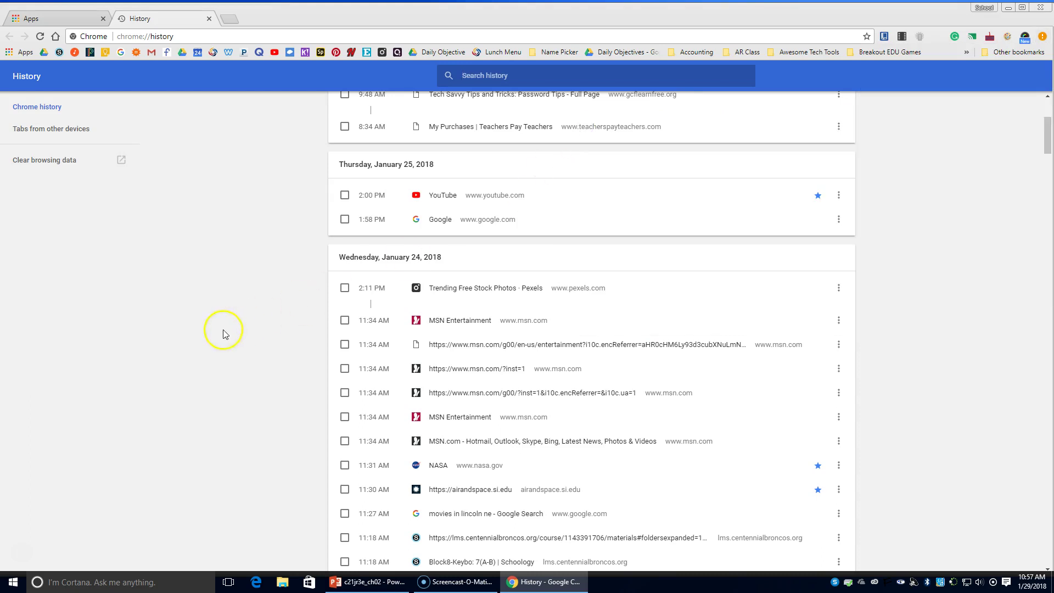
- Reopen nasa.gov from history, then open a second History tab showing today's 10:57 AM NASA visit
click(433, 466)
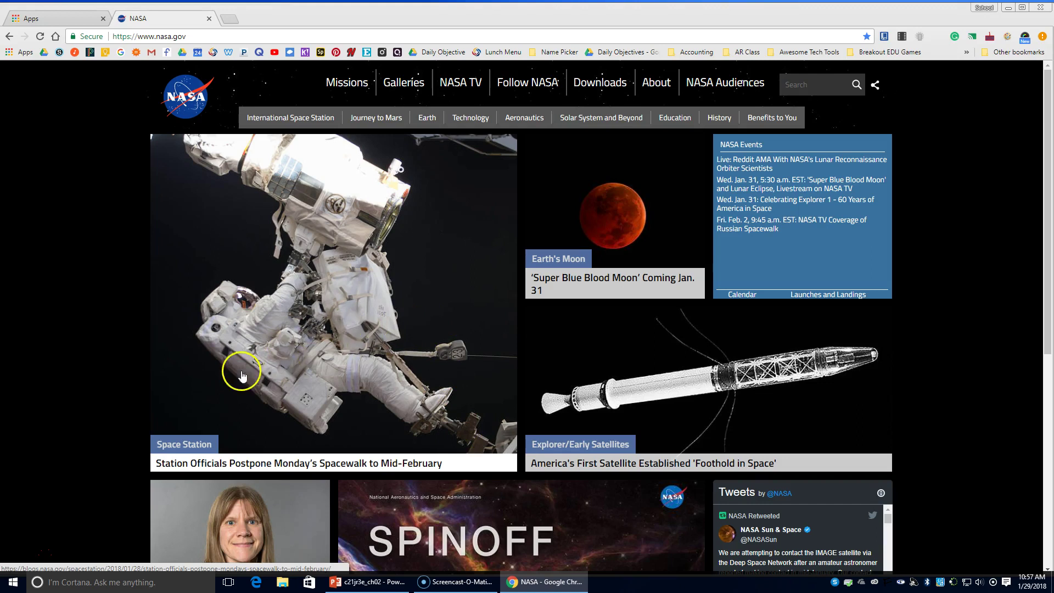
click(1041, 38)
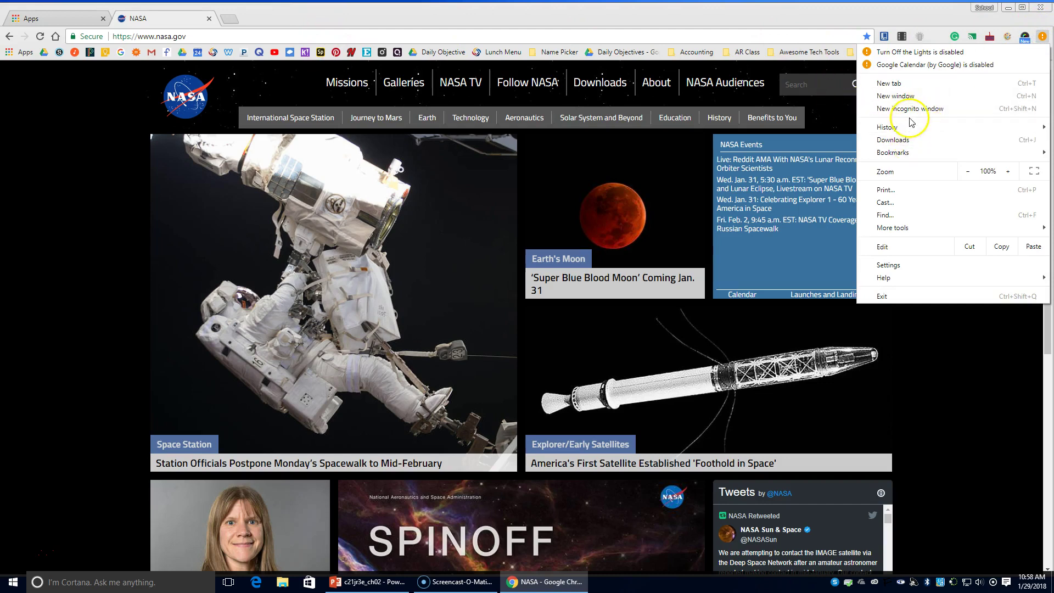
mouse_move(905, 127)
click(675, 122)
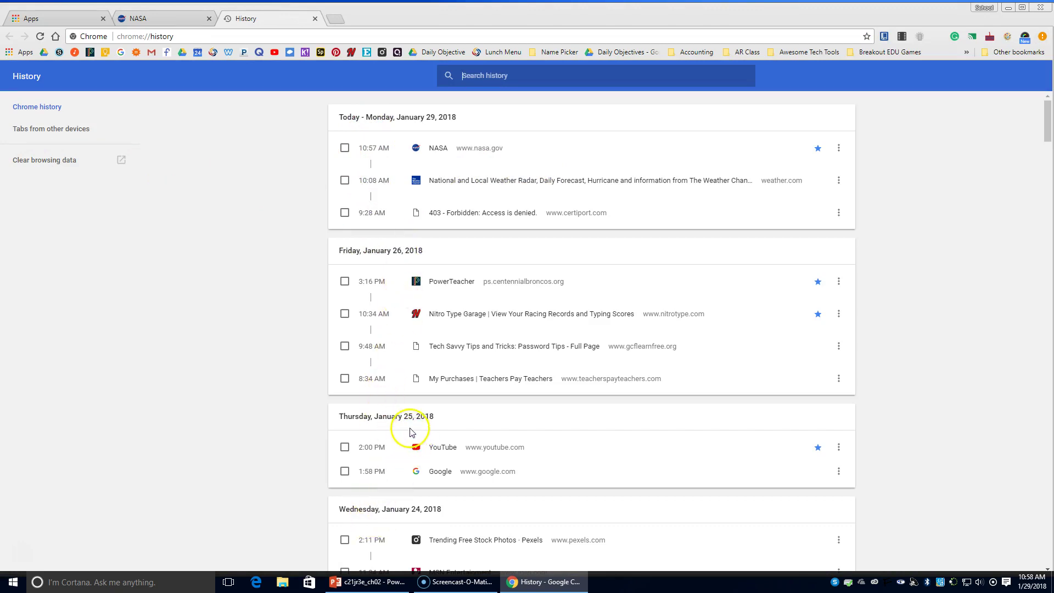
- Scroll the History list and reopen the older NASA visit
scroll(439, 379, down, 3)
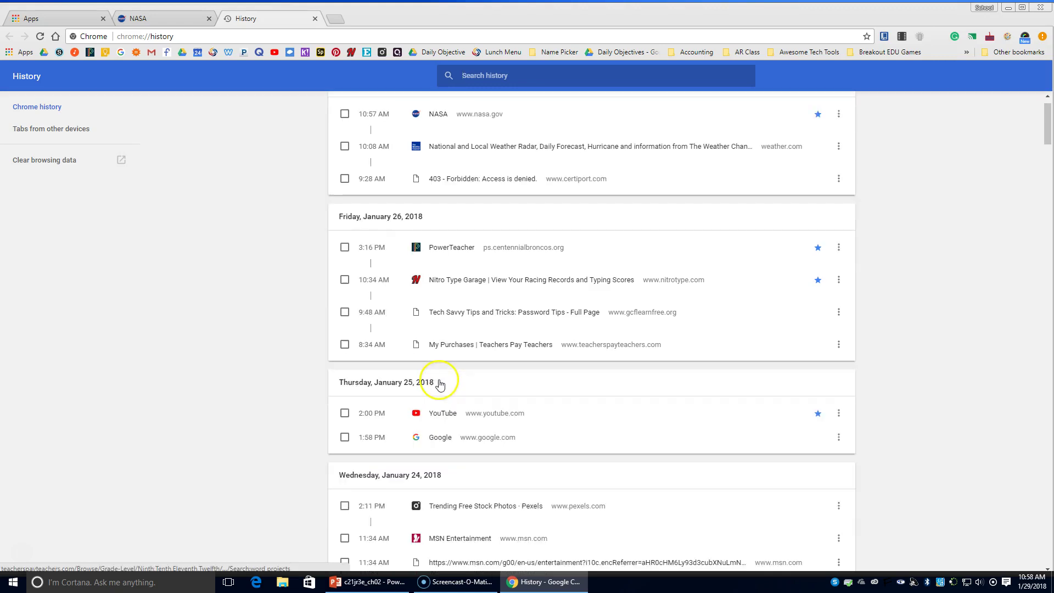
scroll(439, 384, down, 2)
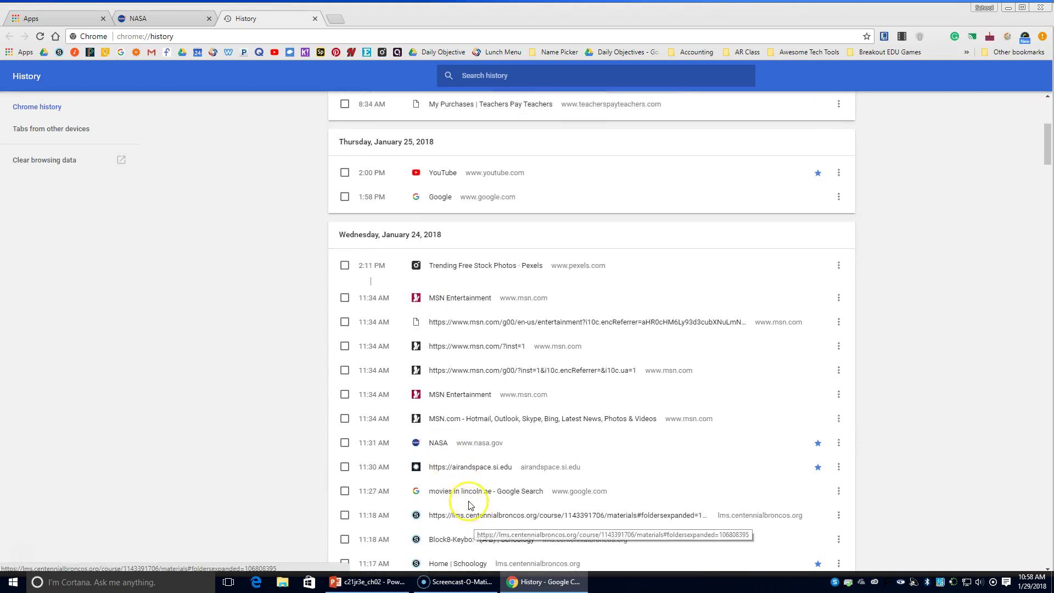
click(468, 438)
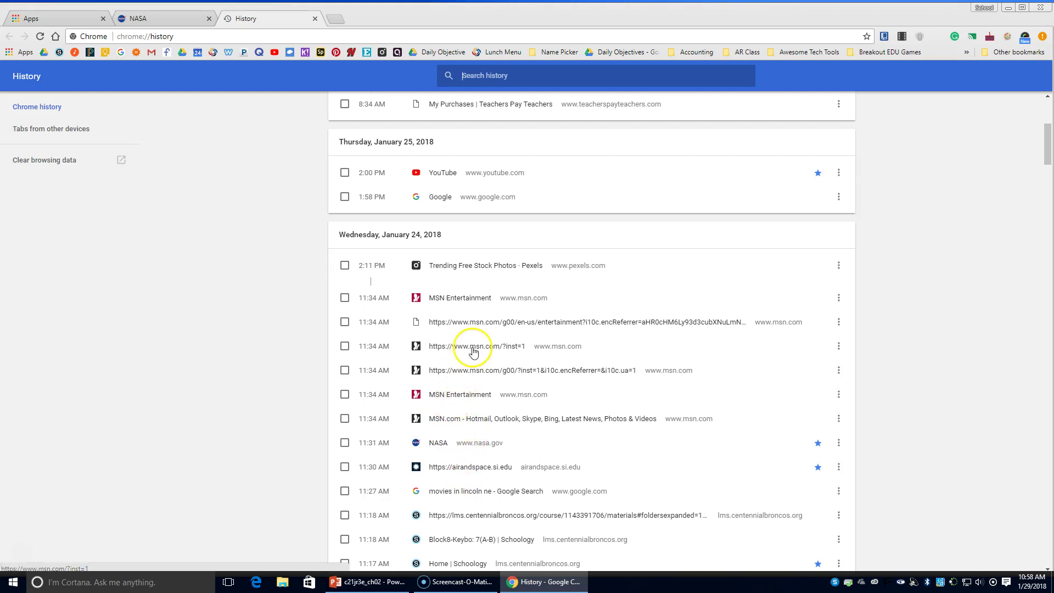
- Reopen airandspace.si.edu, the National Air and Space Museum site, from the January 24 history entries
scroll(464, 387, down, 2)
scroll(466, 388, down, 3)
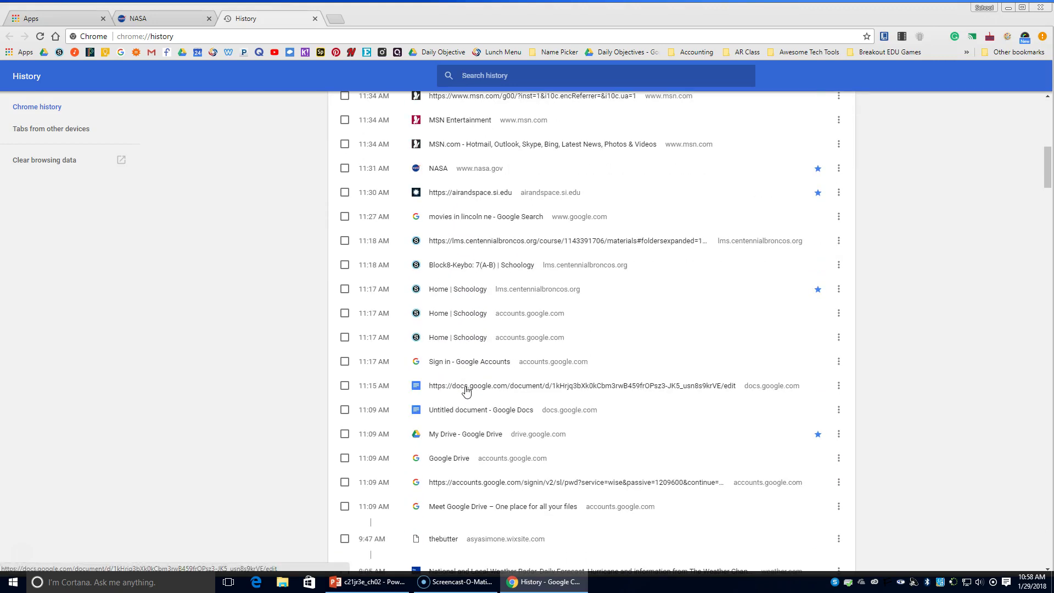
scroll(465, 390, up, 3)
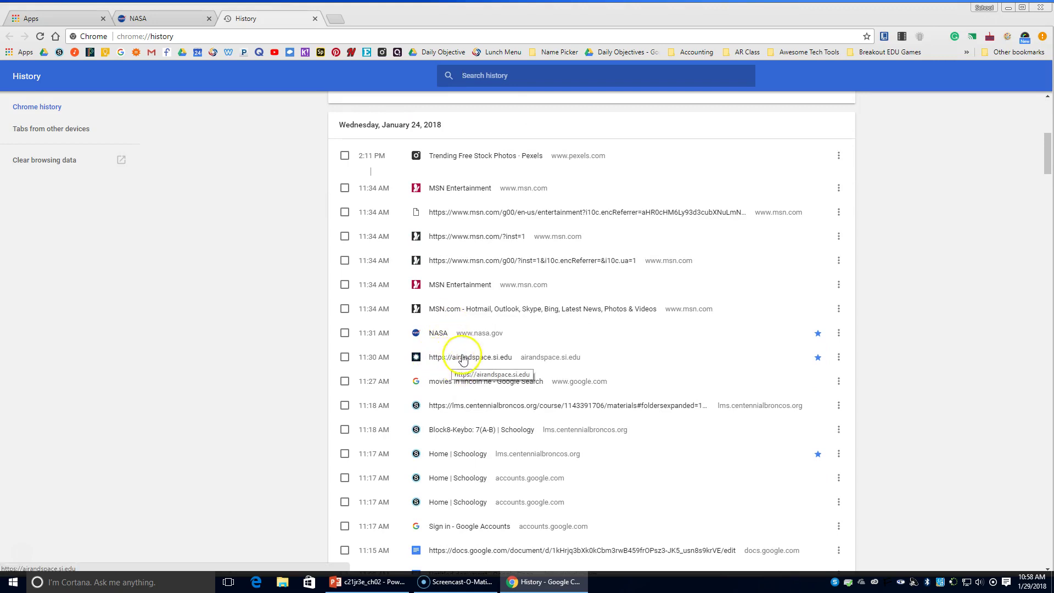
click(499, 358)
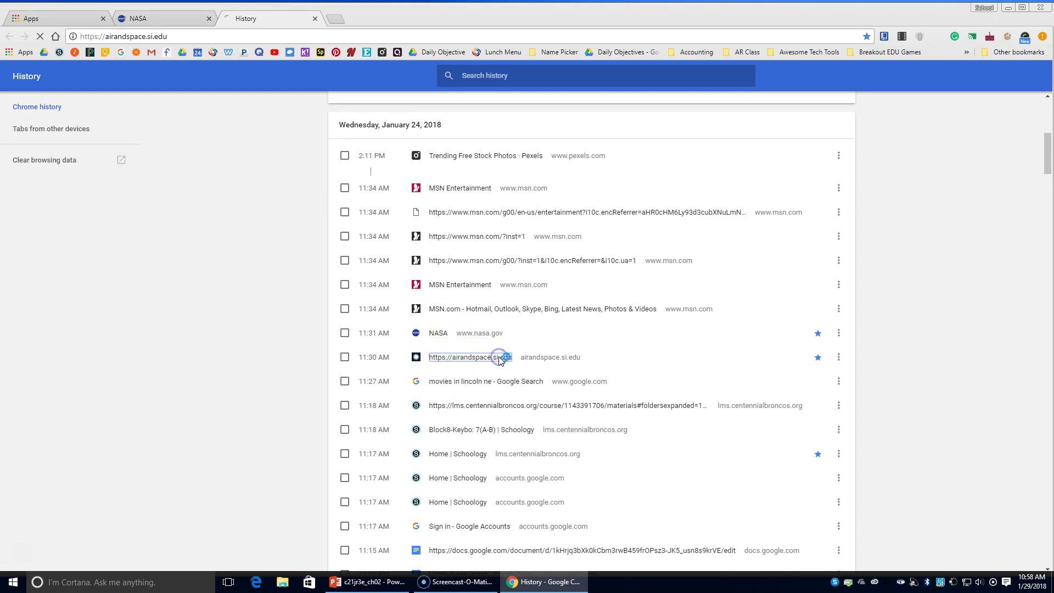
click(461, 358)
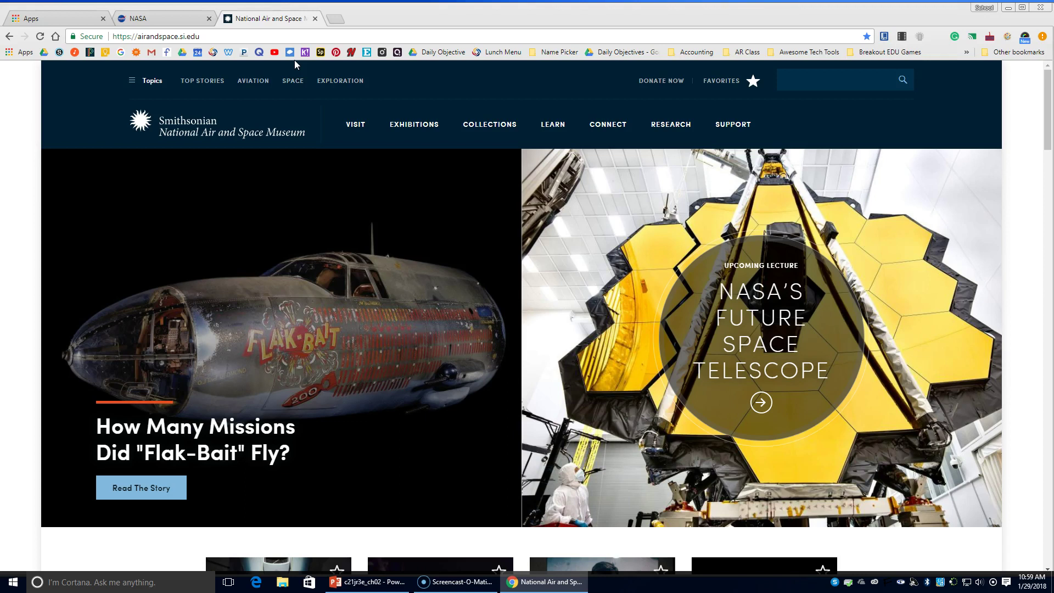
click(760, 37)
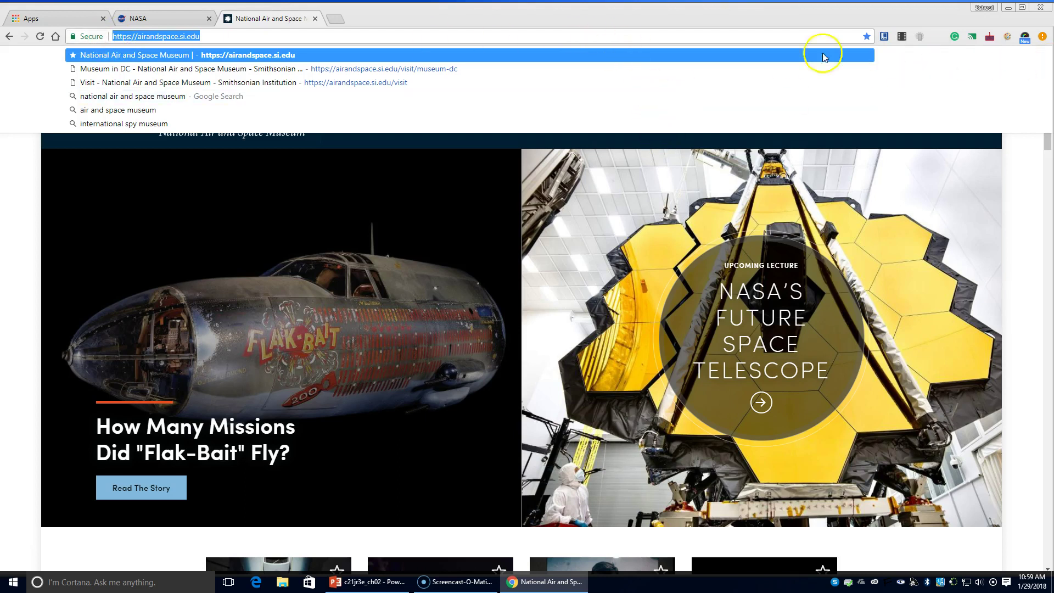
click(656, 37)
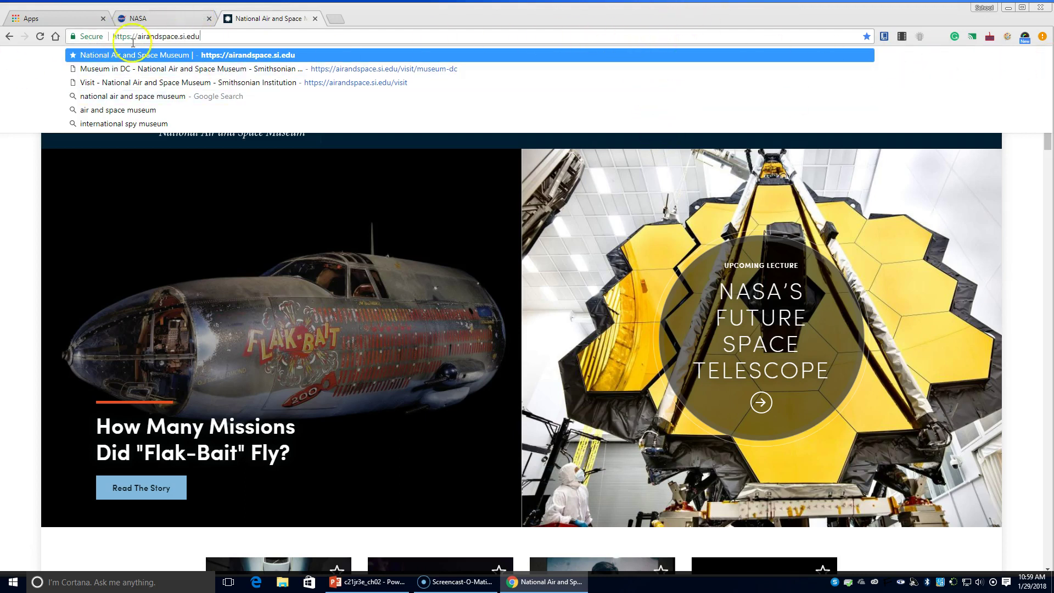
click(55, 159)
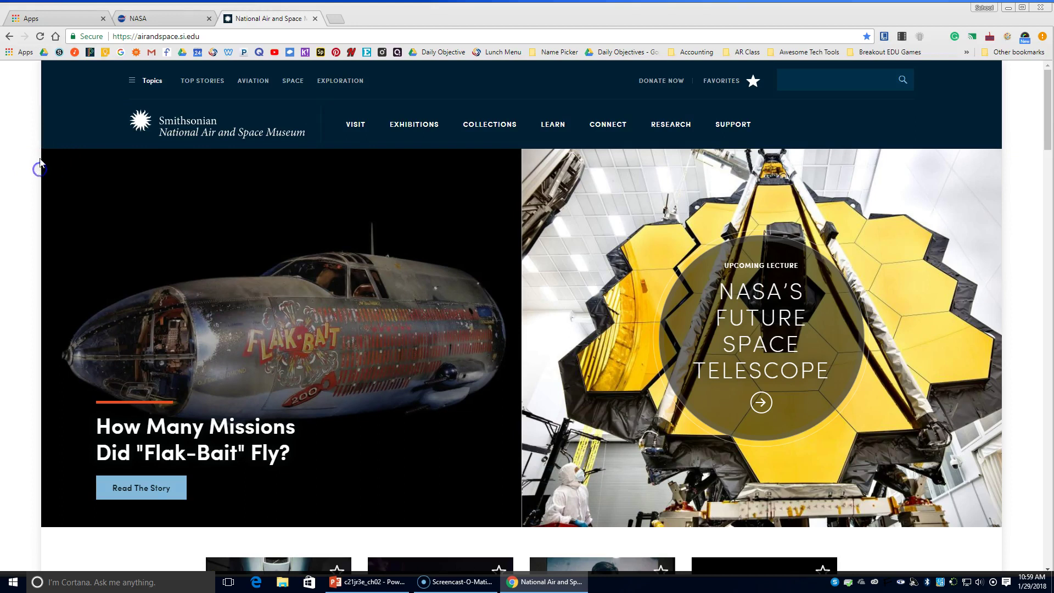
click(268, 36)
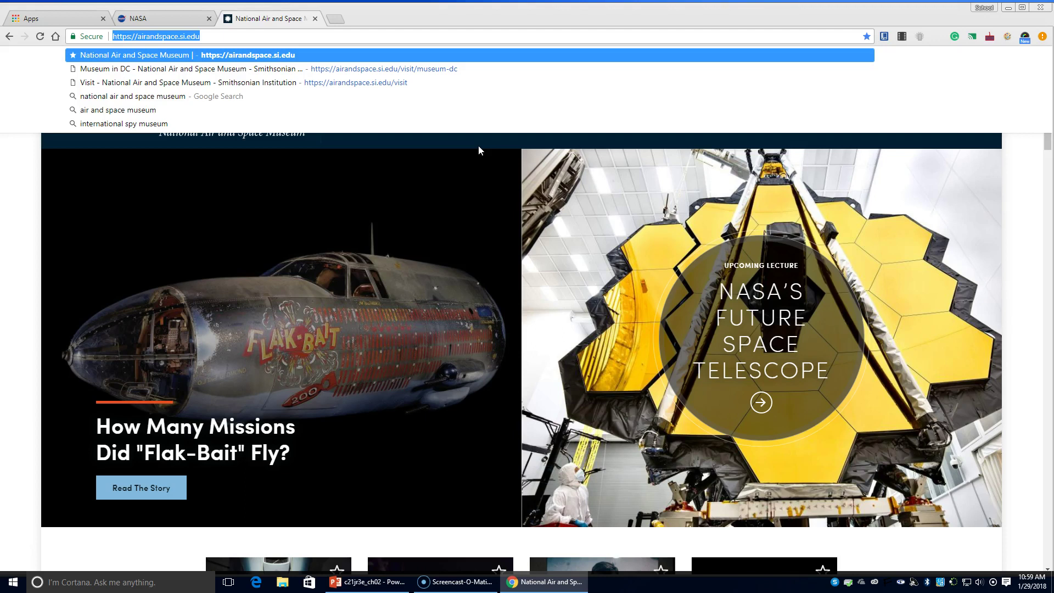
click(490, 115)
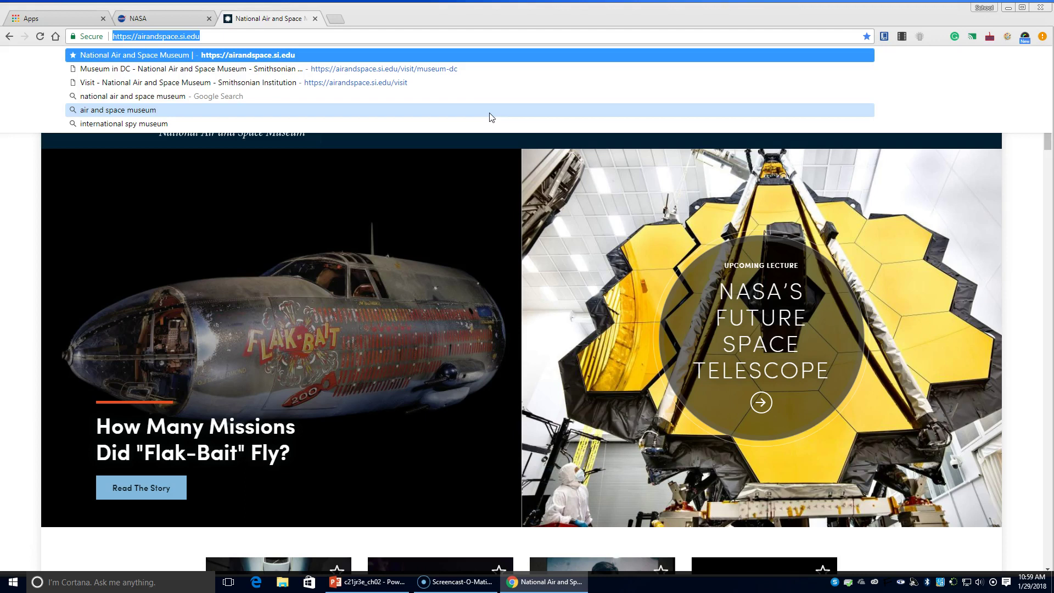
text(msn.com)
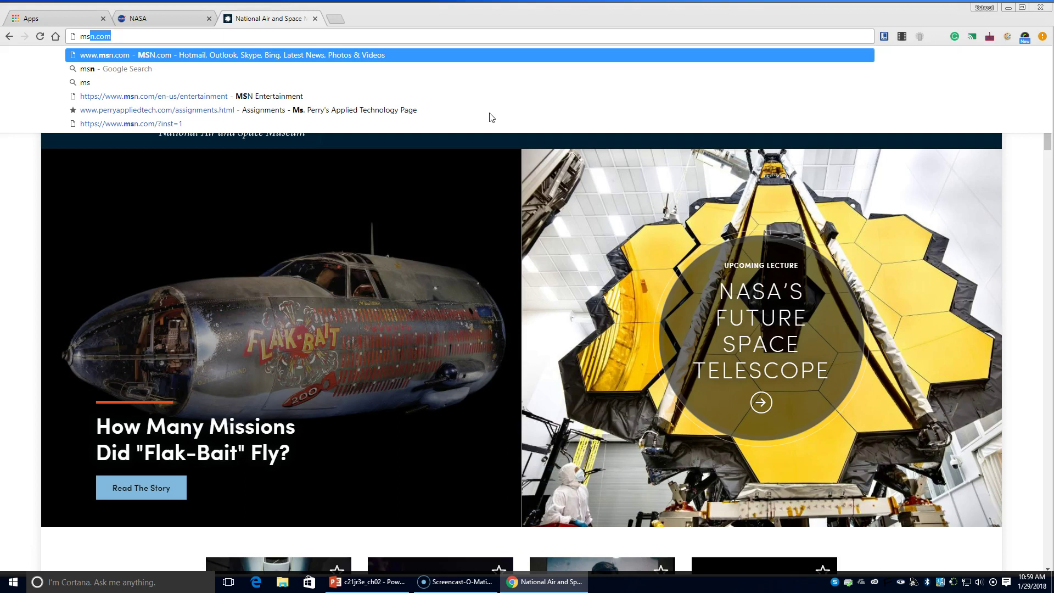
click(260, 100)
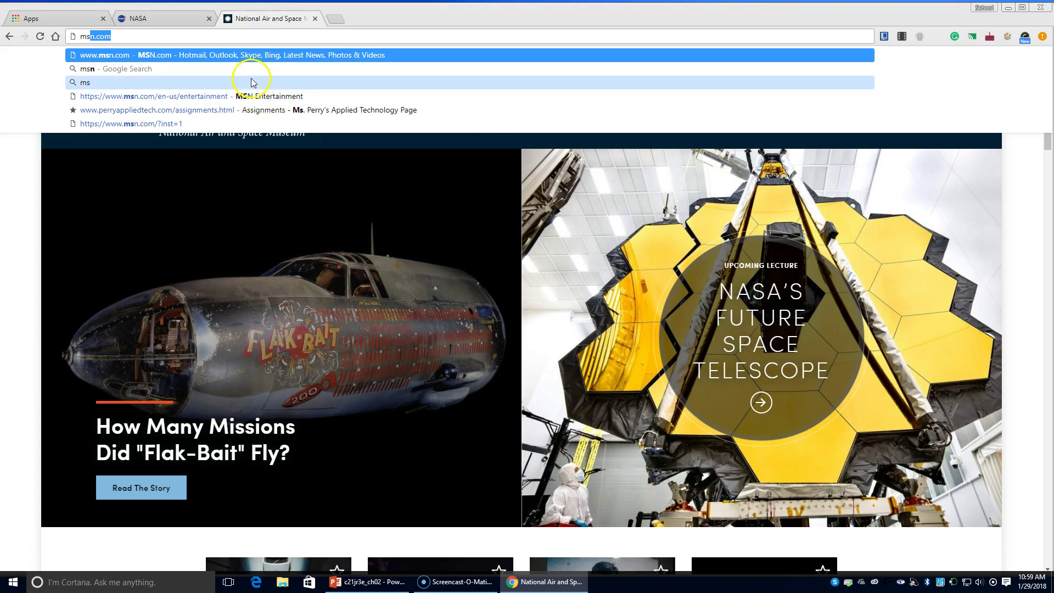
click(231, 124)
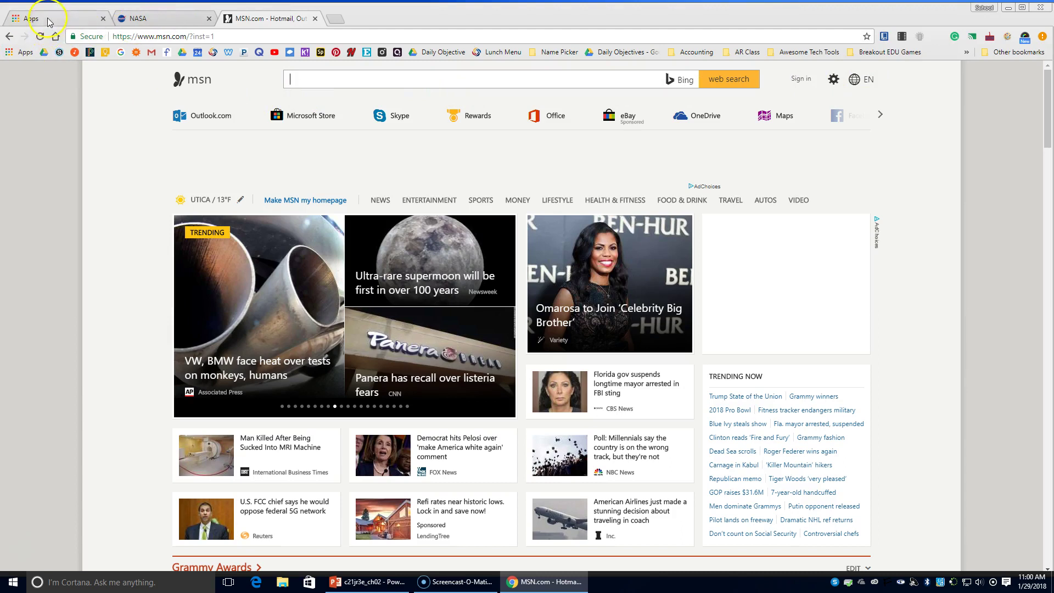
- Open the Google Drive bookmark to show My Drive's folders and Quick Access files
click(43, 51)
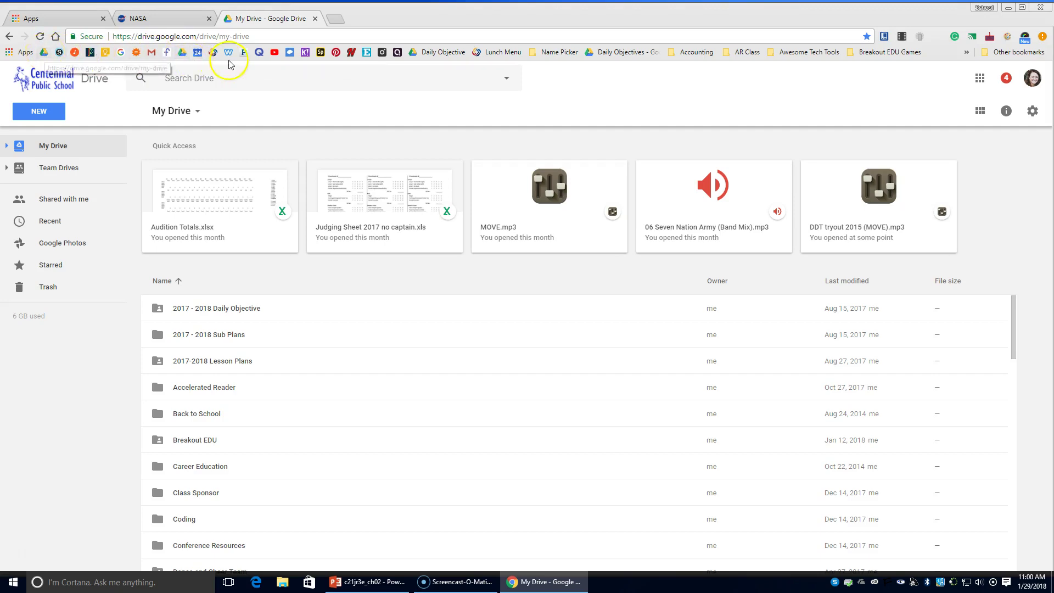
- Delete the Drive bookmark, then drag Daily Objectives along the bar and delete it too
right_click(182, 54)
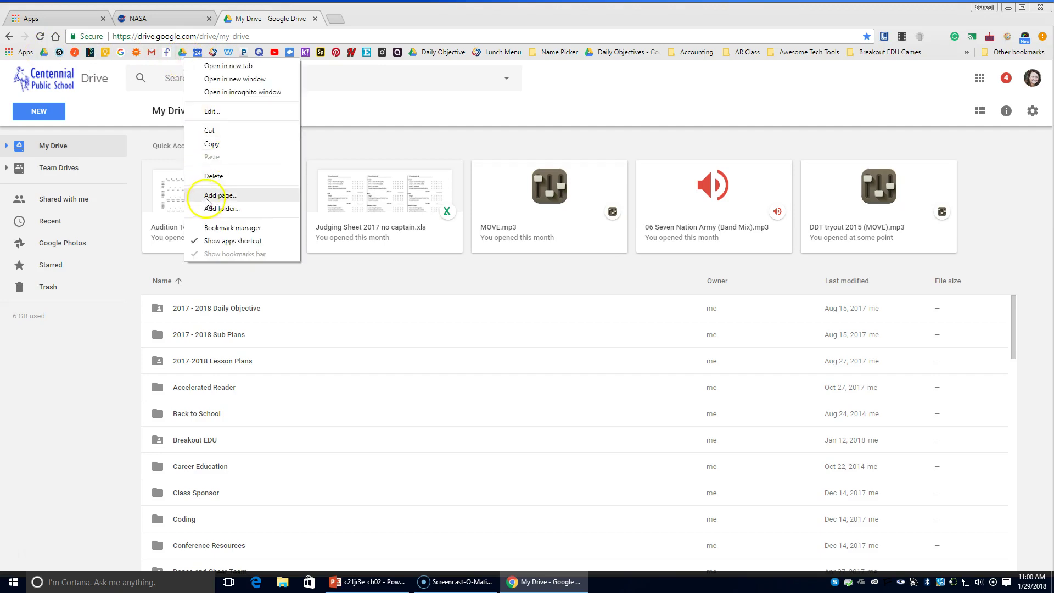
click(207, 175)
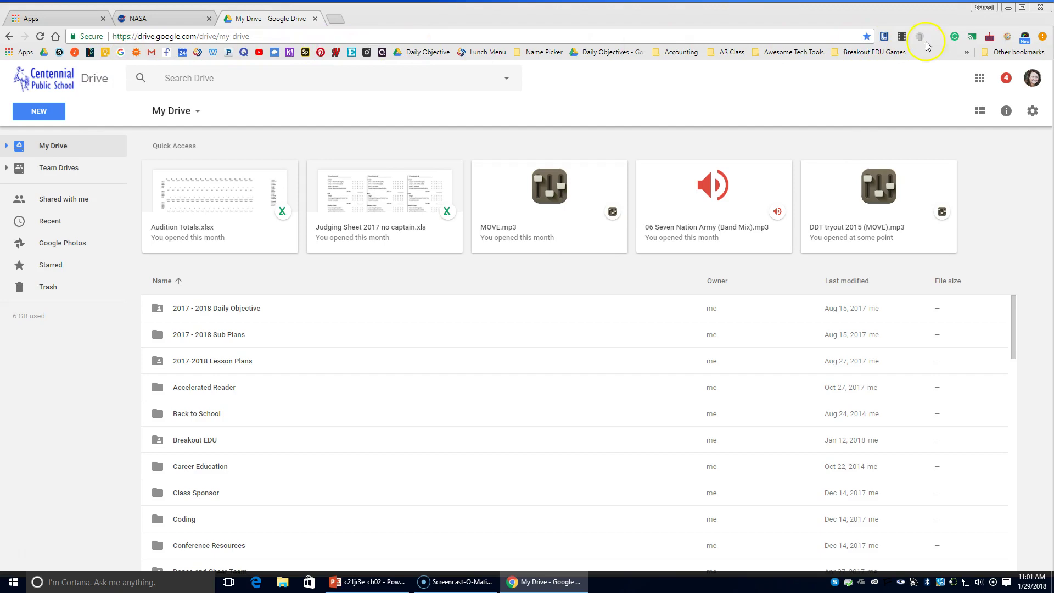
click(966, 51)
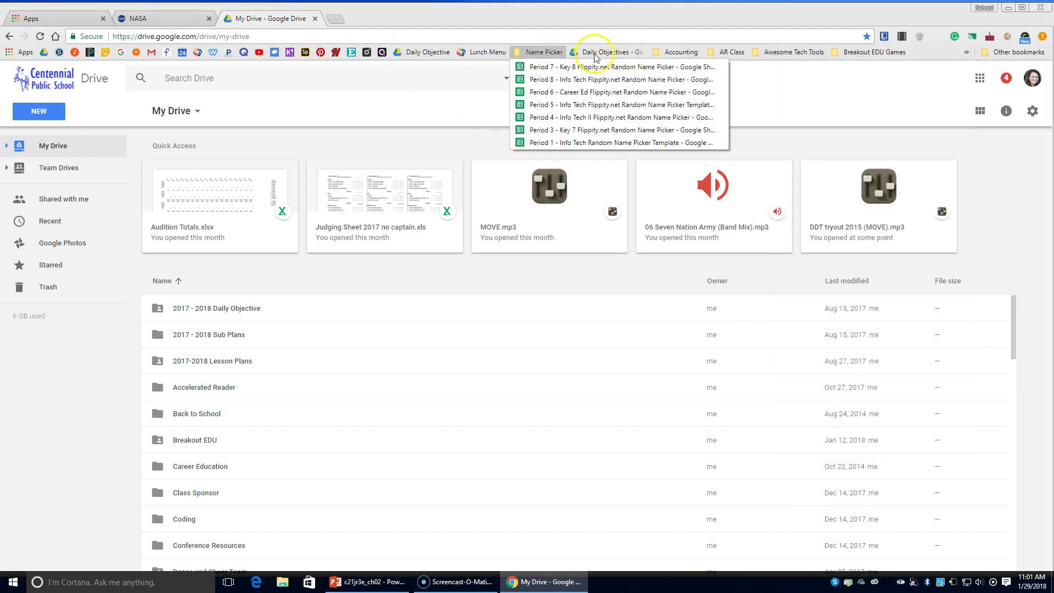
drag(595, 53, 511, 53)
right_click(543, 52)
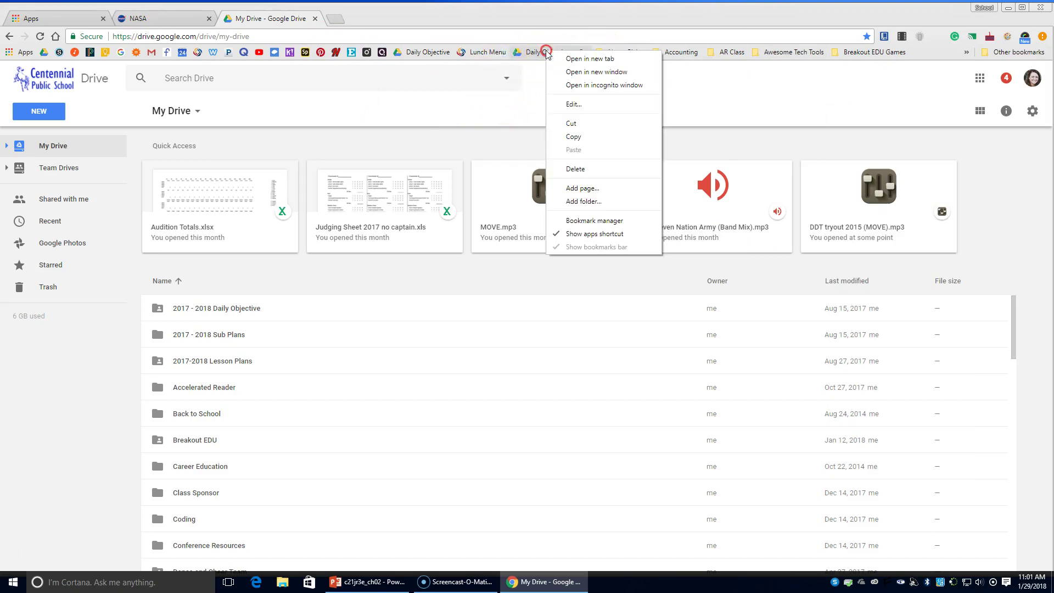
click(577, 170)
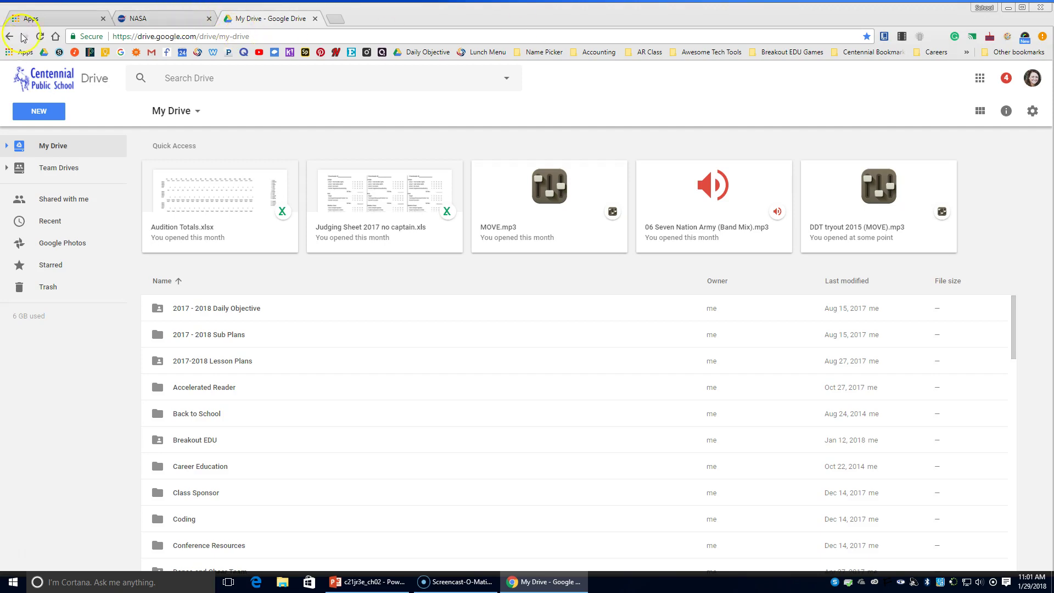
- Go home, try the school learning-site bookmark, then load the Centennial Public School website
click(57, 36)
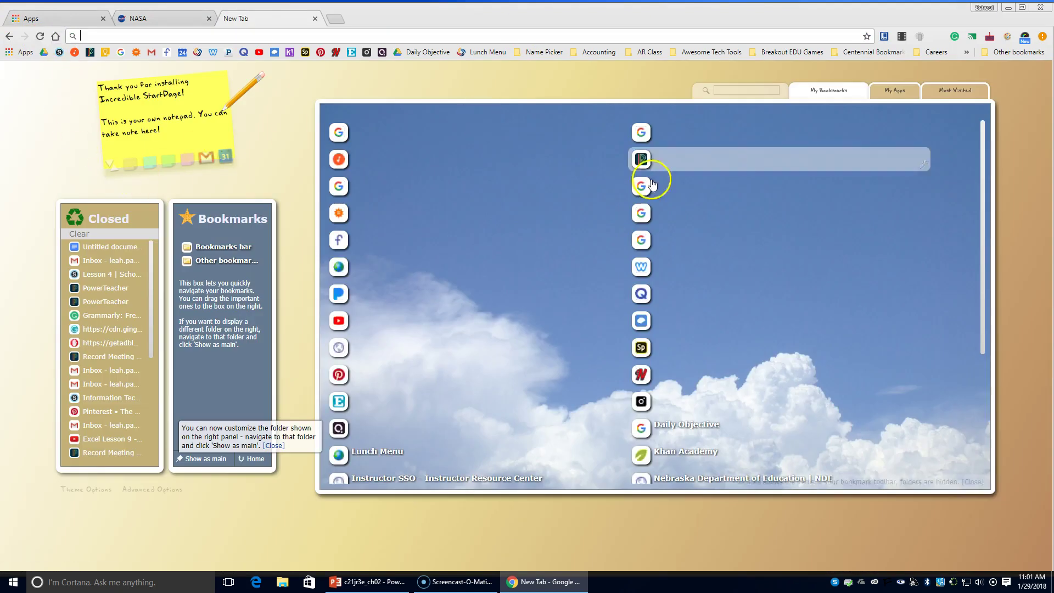
click(122, 53)
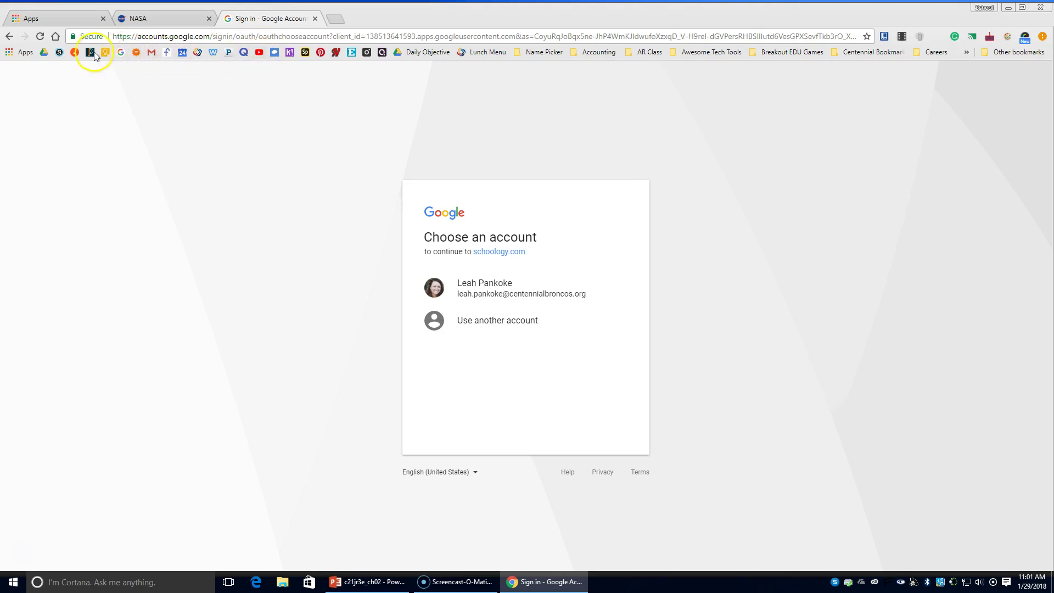
click(197, 52)
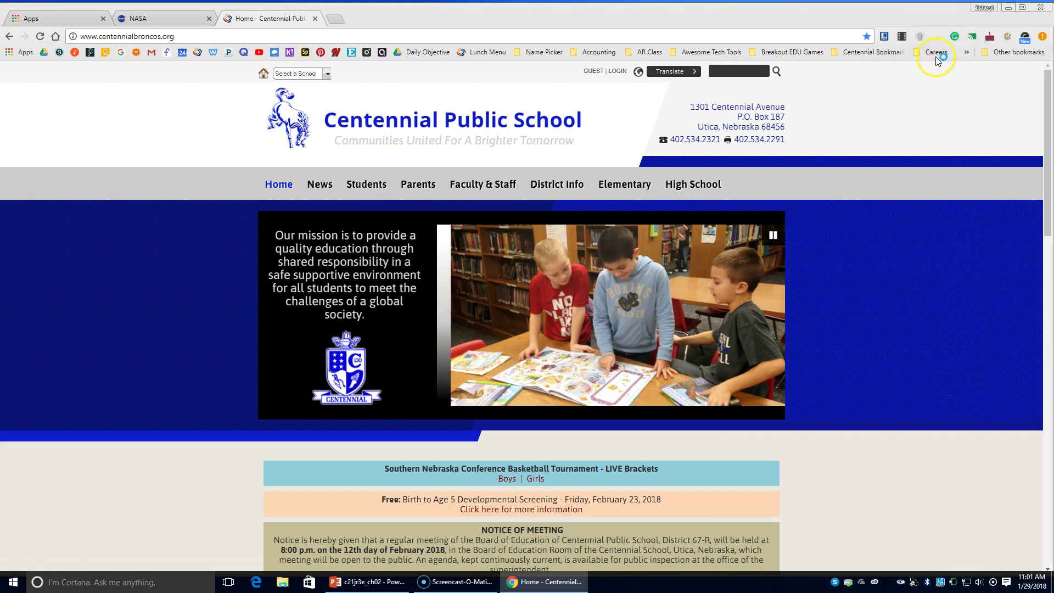
- Inspect the school site's address and security info, then open Chrome Settings in a new tab
click(1042, 38)
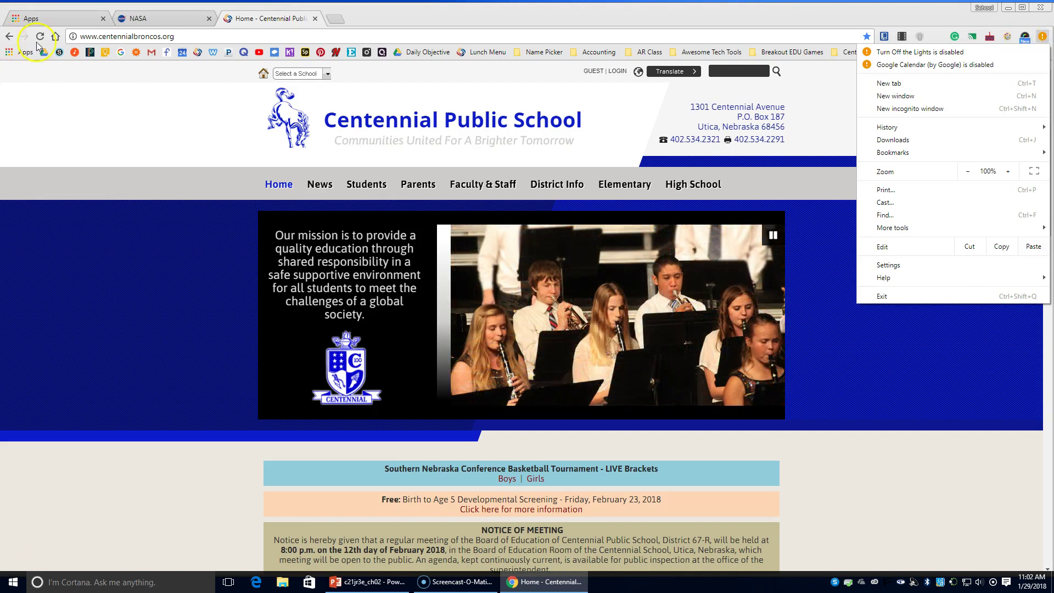
click(121, 35)
right_click(121, 35)
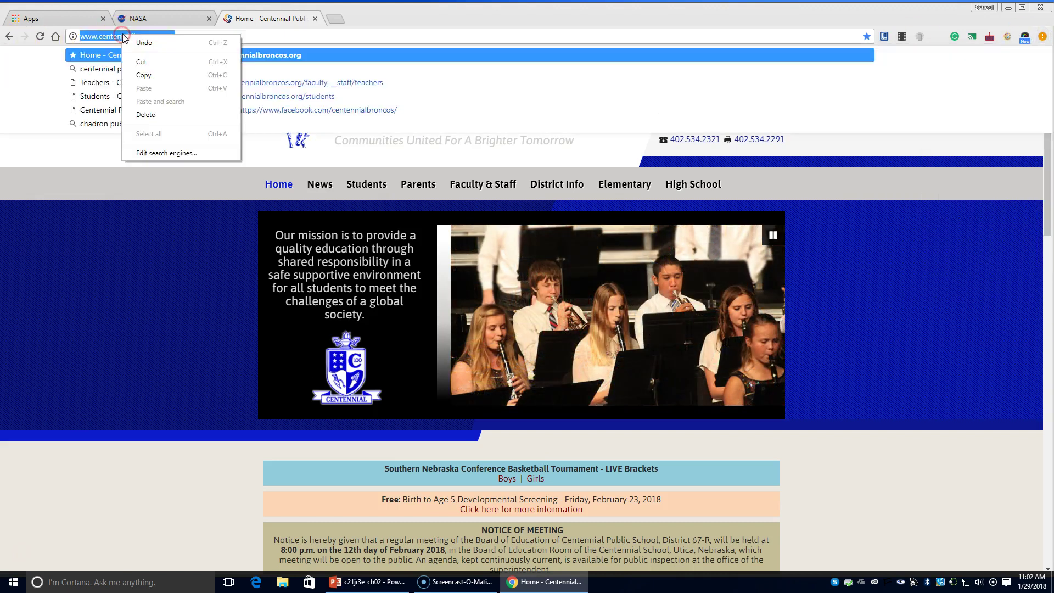
click(73, 38)
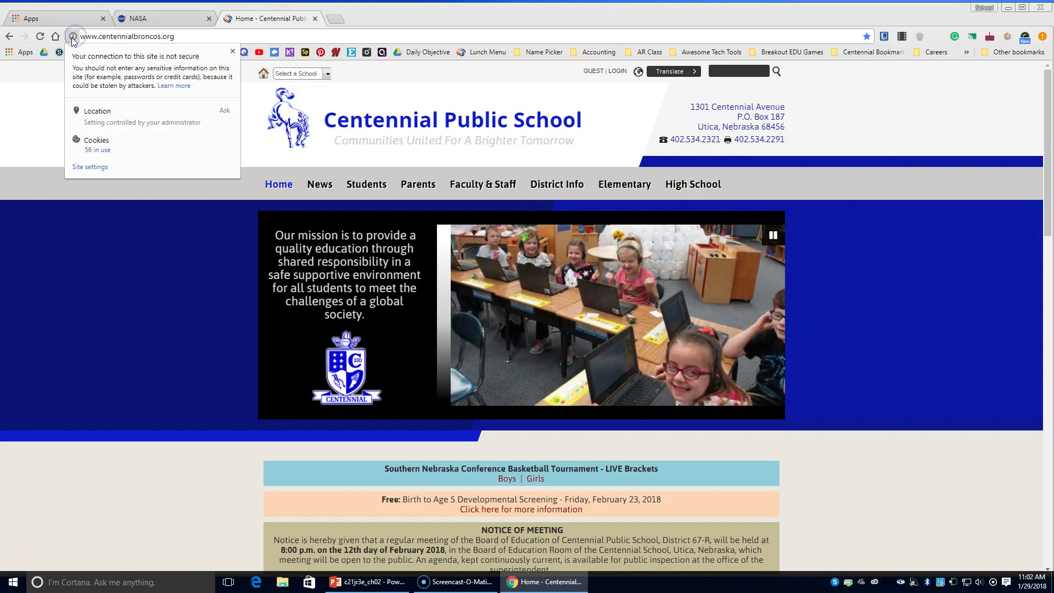
click(219, 36)
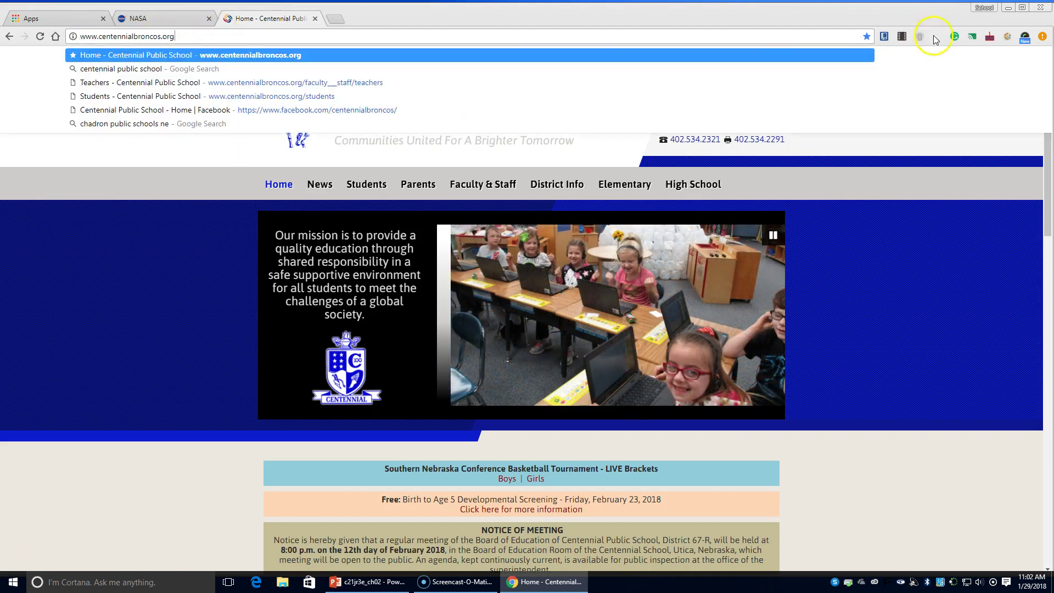
click(1041, 37)
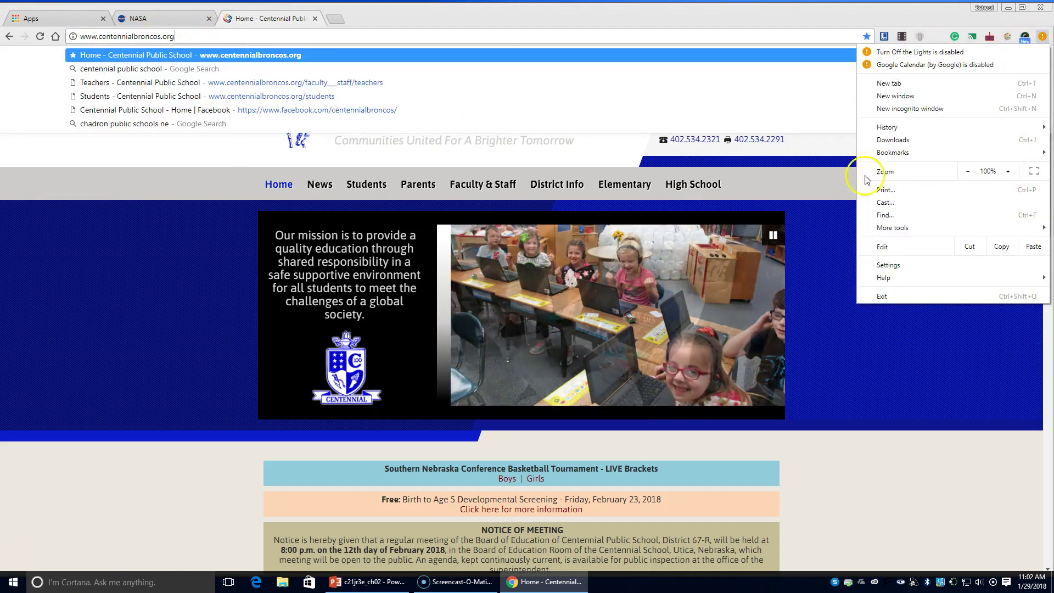
click(911, 265)
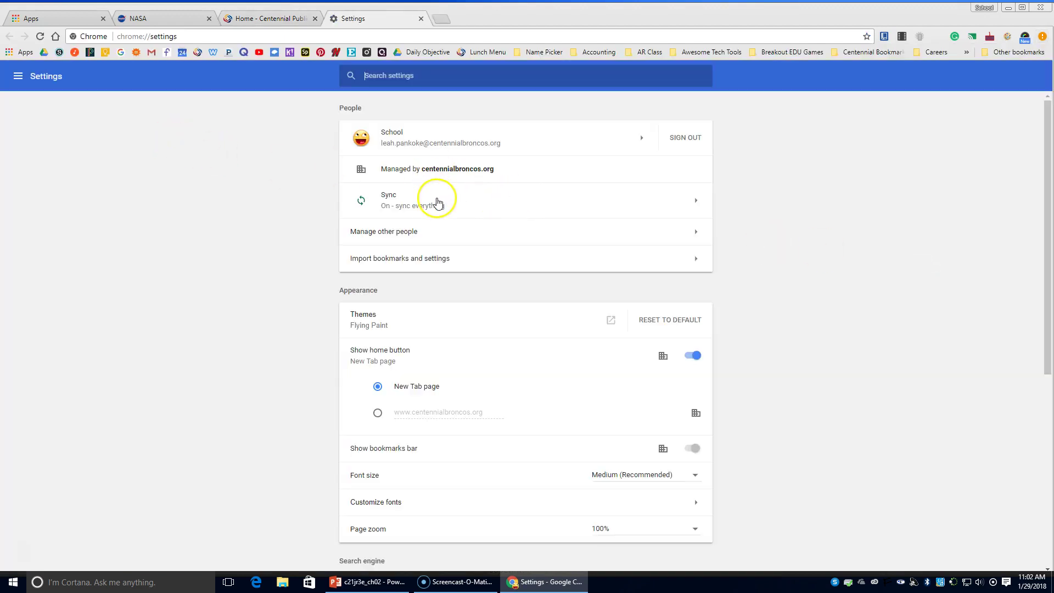
scroll(438, 206, down, 2)
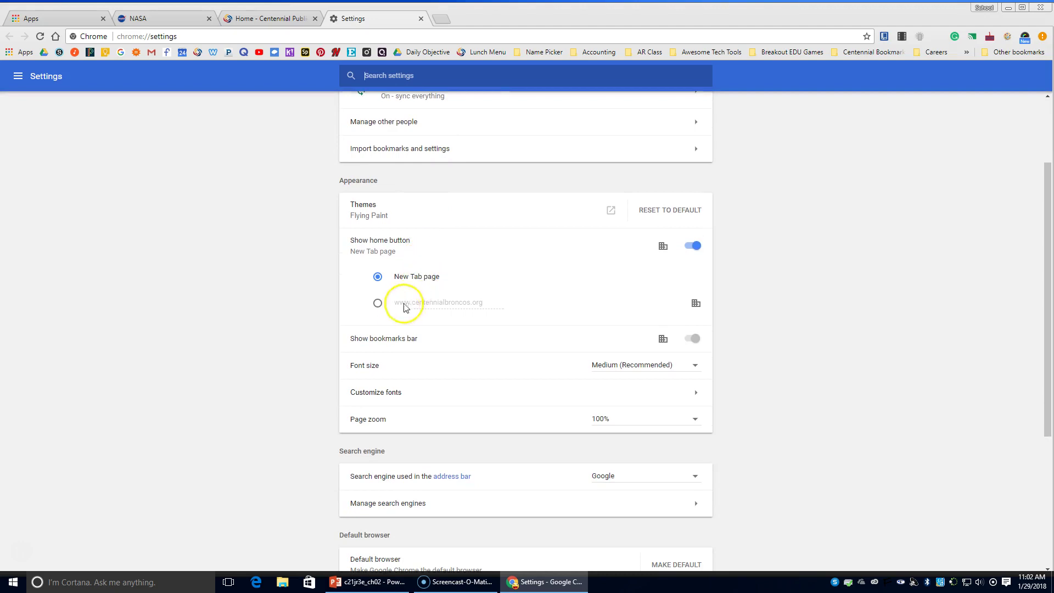
click(379, 306)
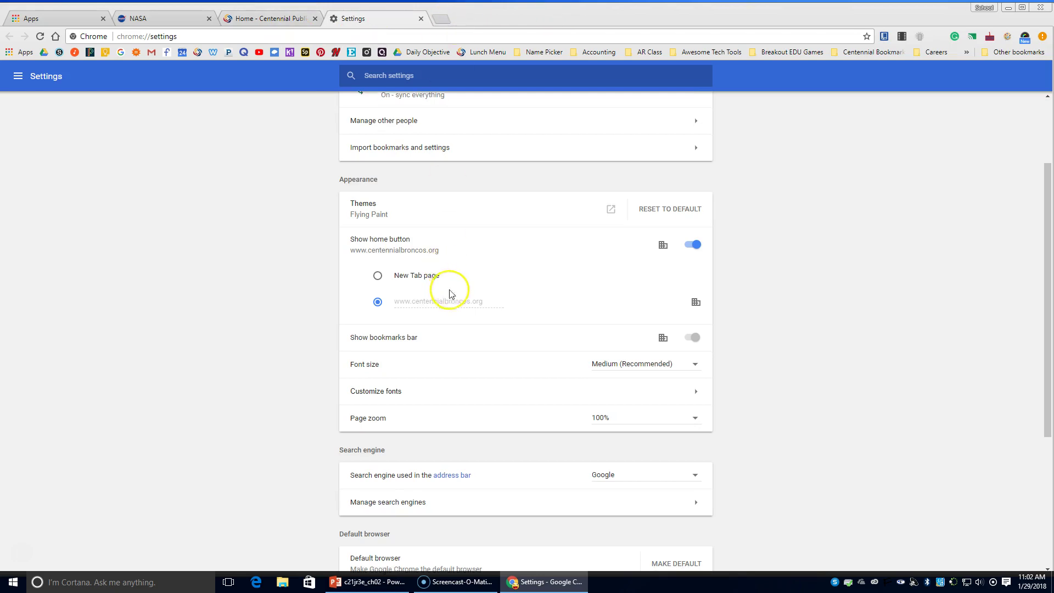
scroll(447, 287, down, 4)
scroll(437, 285, up, 5)
click(442, 21)
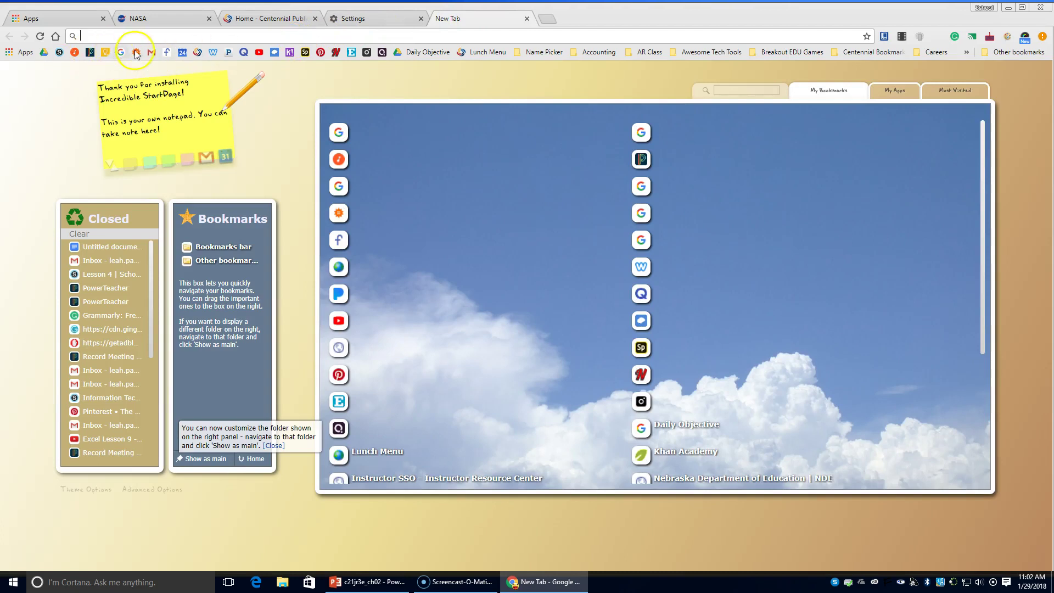
click(197, 52)
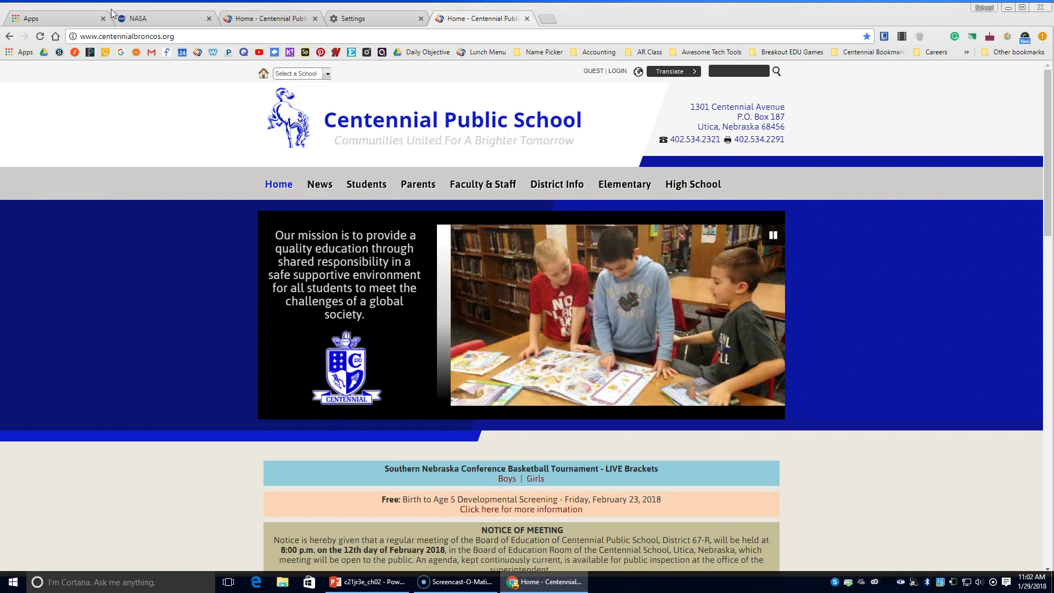
click(182, 32)
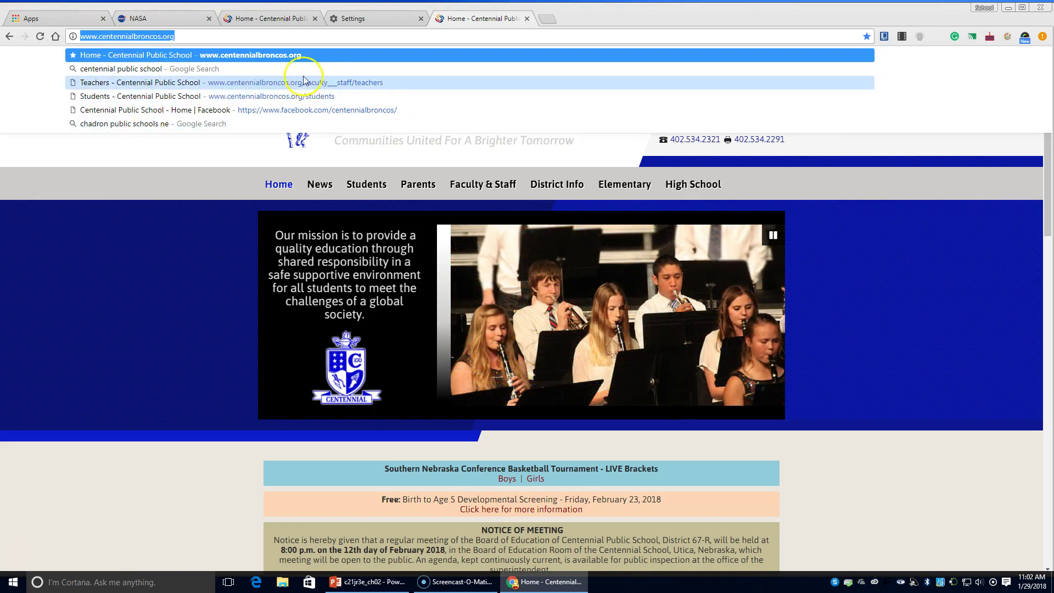
click(1042, 36)
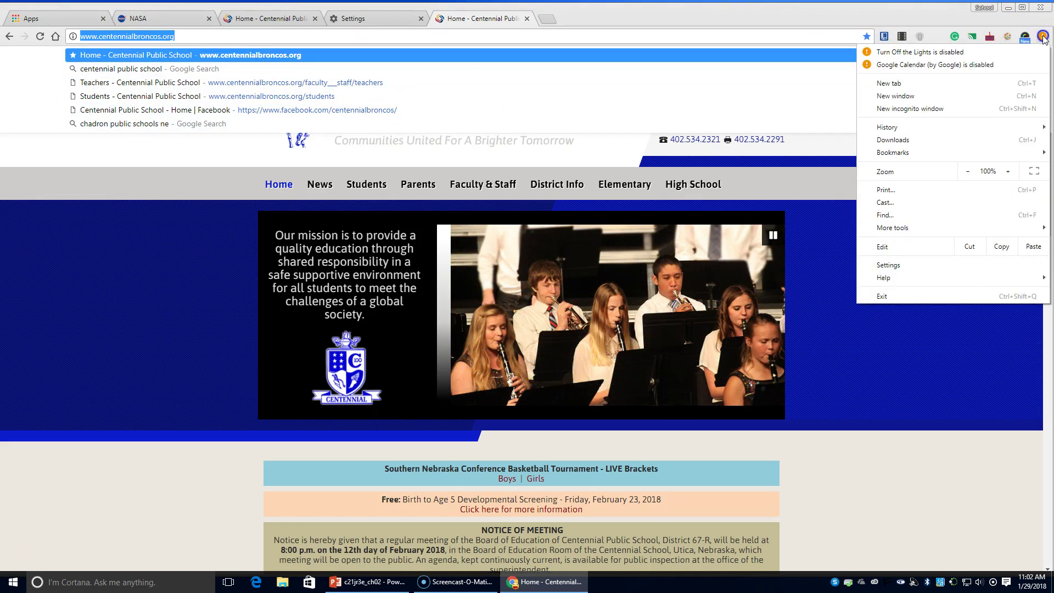
click(958, 130)
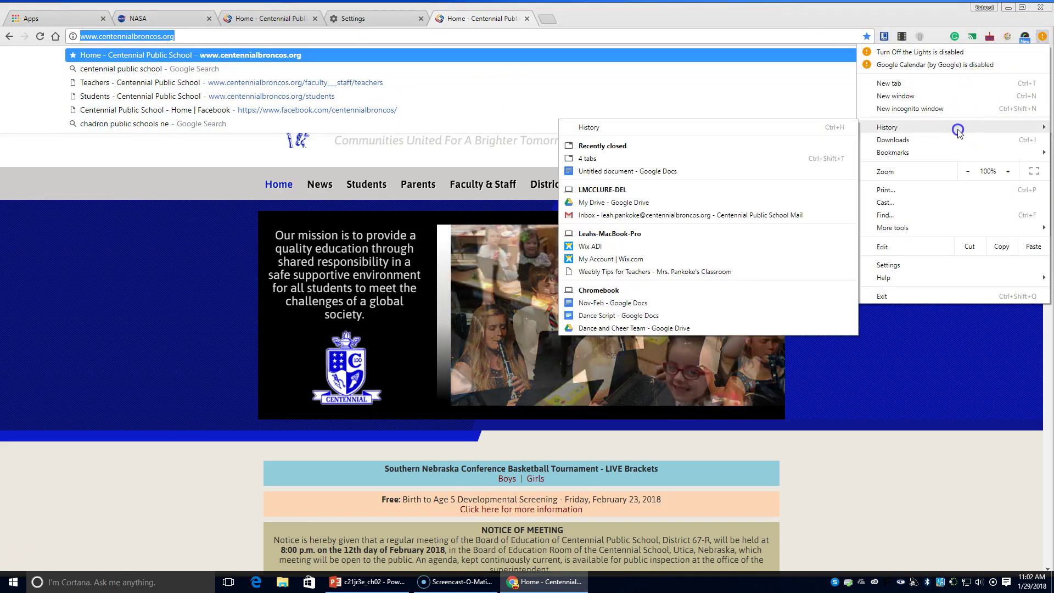
- Reopen nasa.gov from the full browsing history list
click(705, 129)
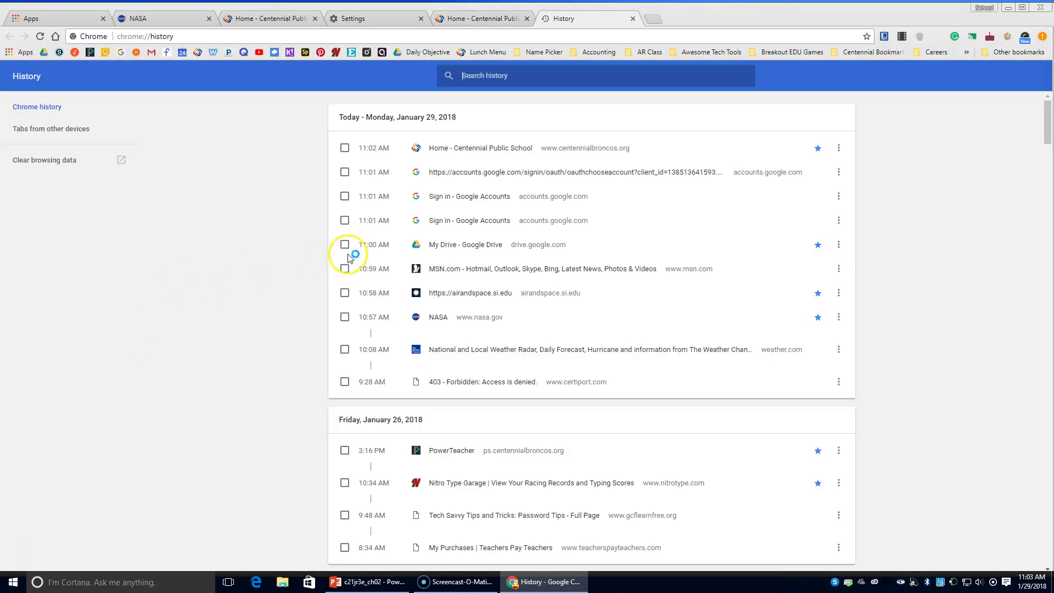
click(426, 319)
click(434, 324)
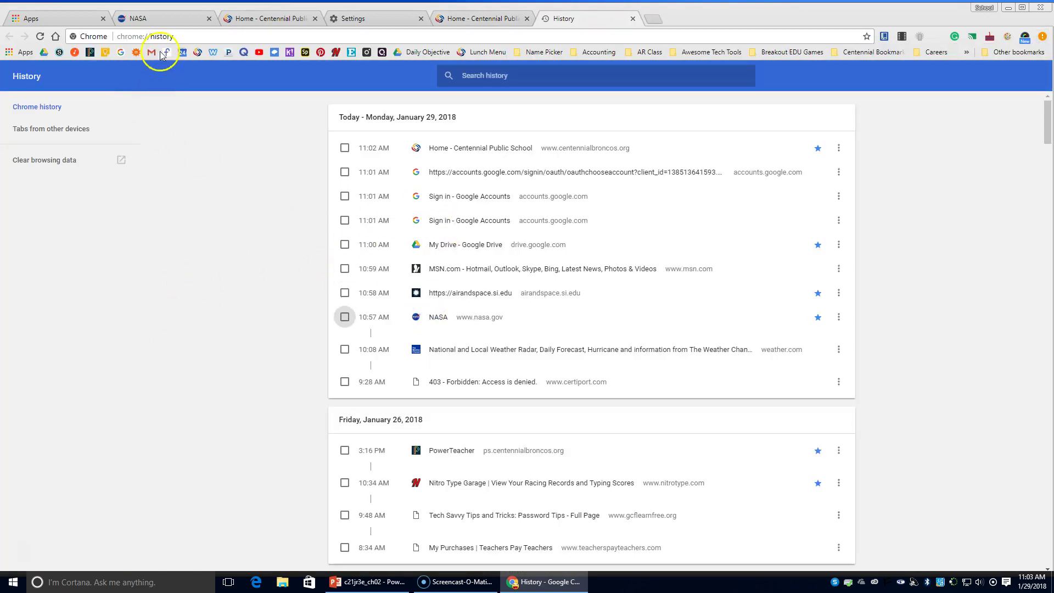
click(440, 317)
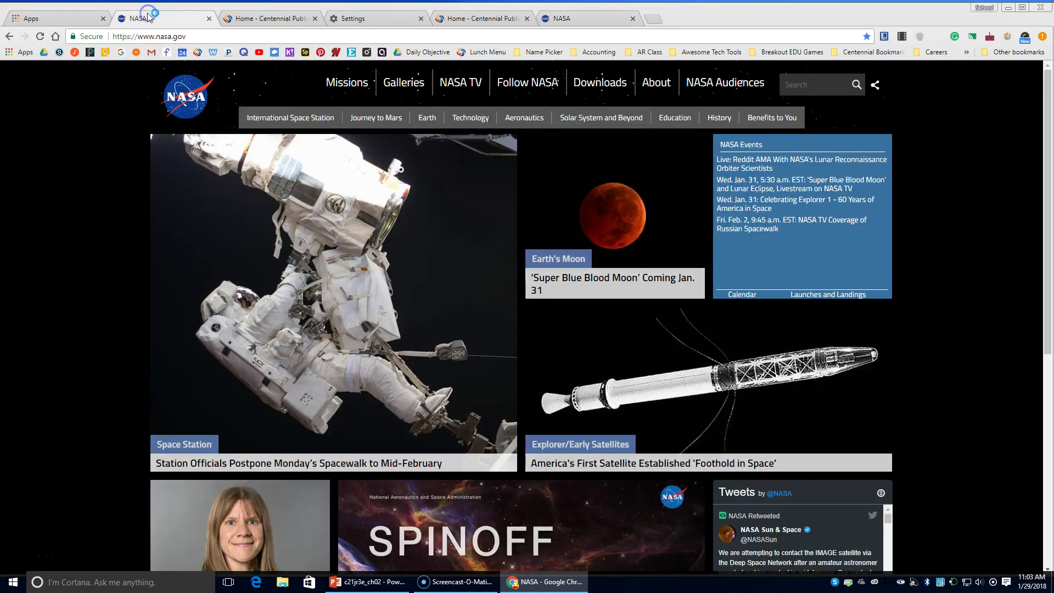
- Close the Settings, both Centennial Public School, and duplicate NASA tabs, leaving Apps and NASA
click(420, 18)
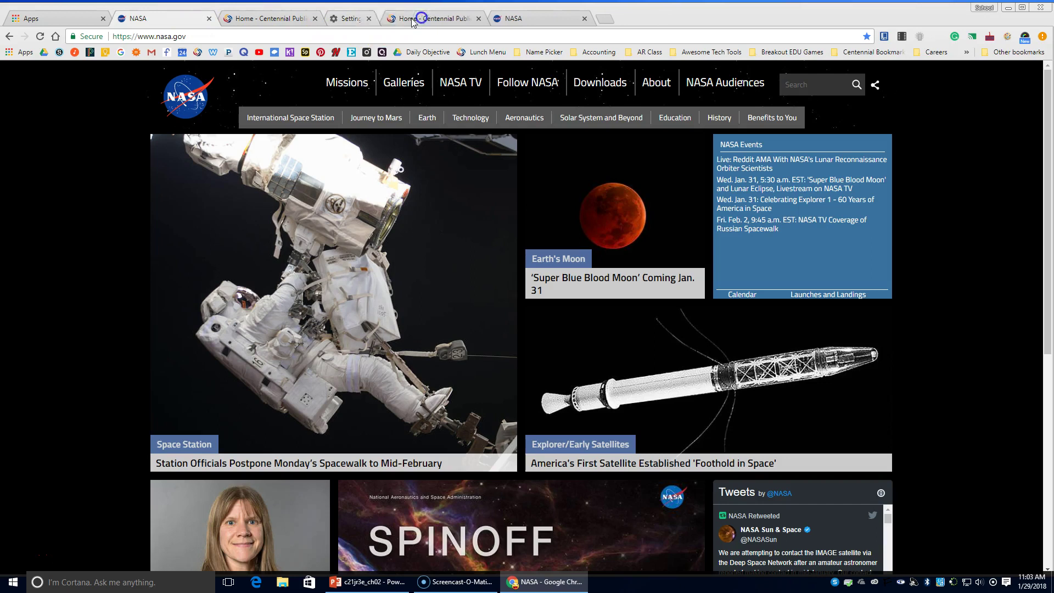
click(419, 19)
click(315, 18)
click(315, 19)
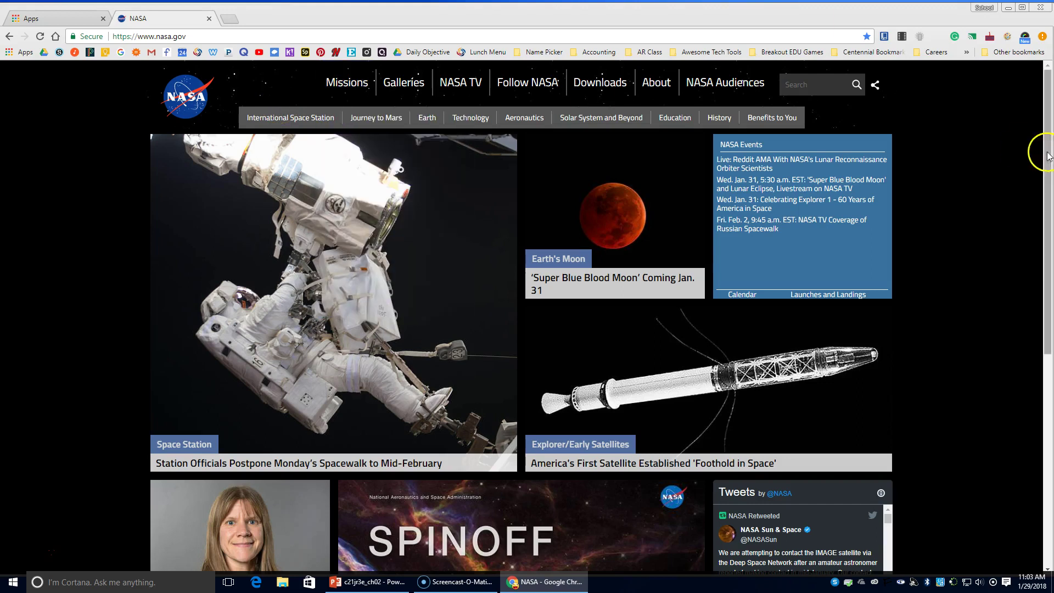
- Show the overflow bookmarks, then bring up deck c21jr3e_ch02 at slide 12, 'Search a Web Site'
click(966, 52)
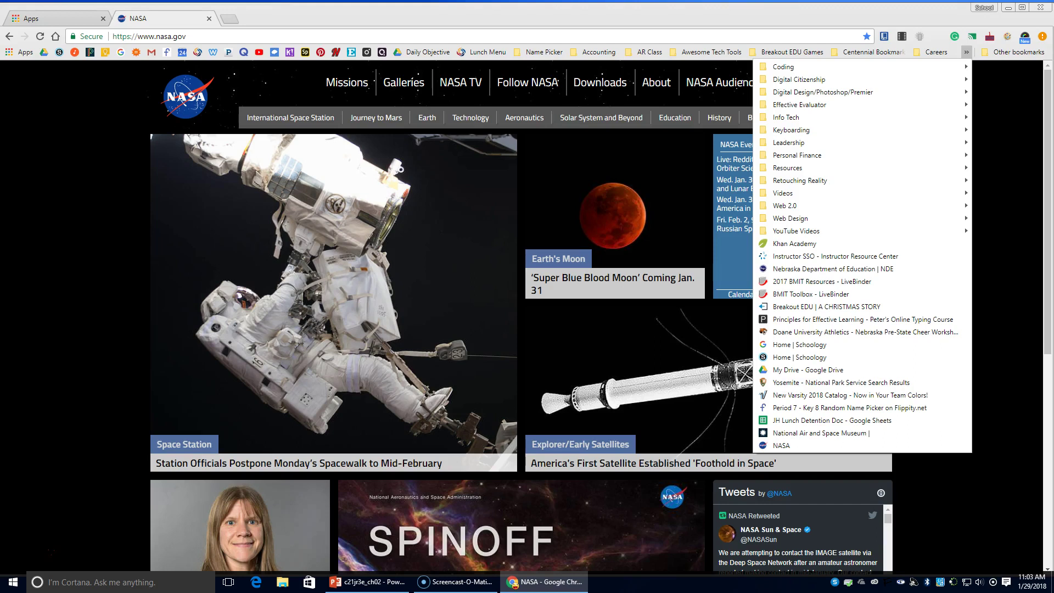
click(366, 582)
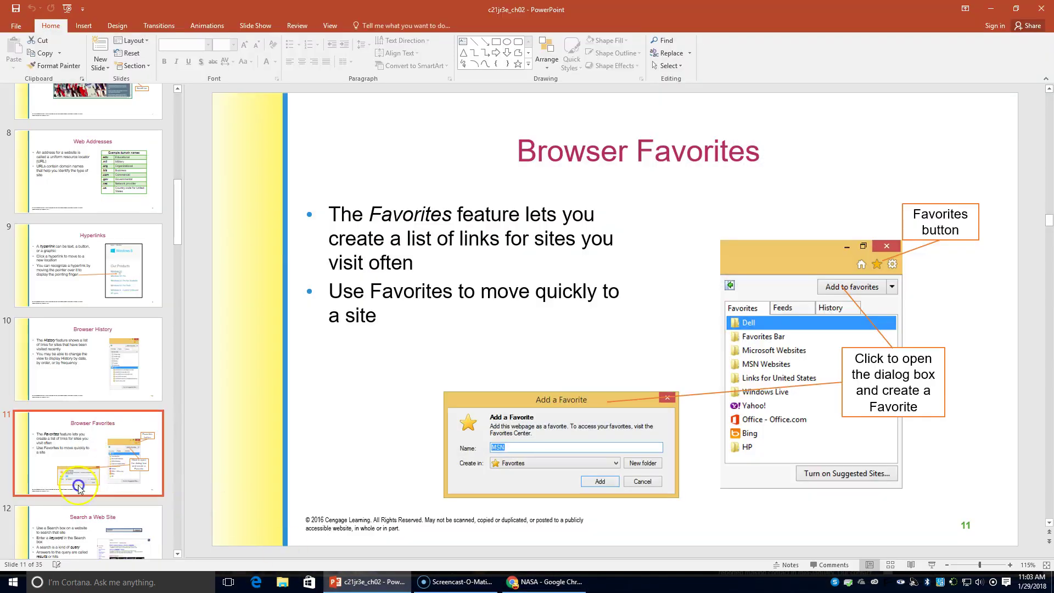
click(90, 520)
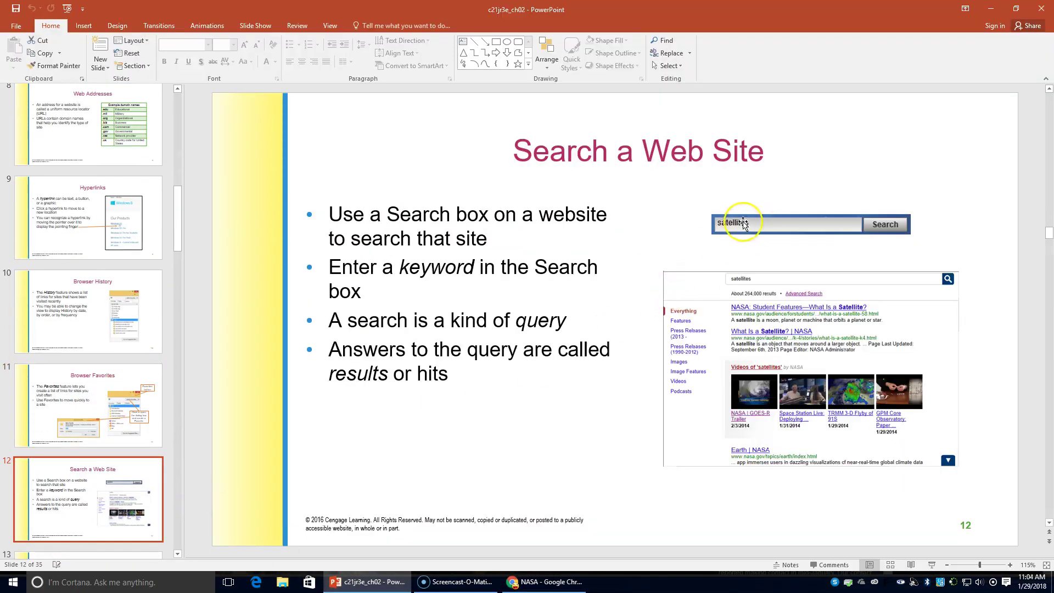
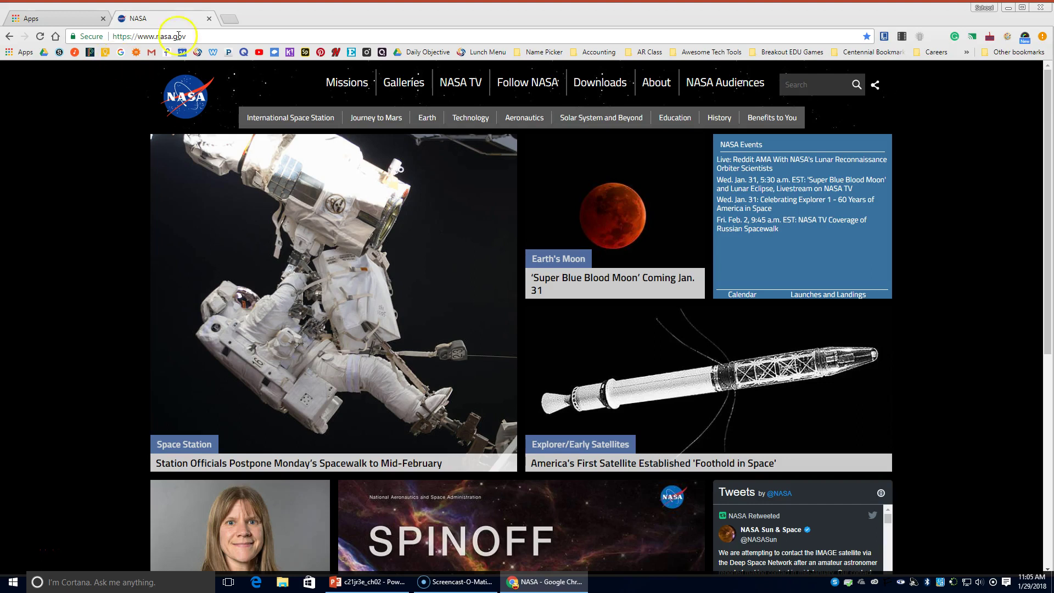
- Run a NASA site search for 'Satellites' from the page's search box
click(806, 88)
text(Satellites)
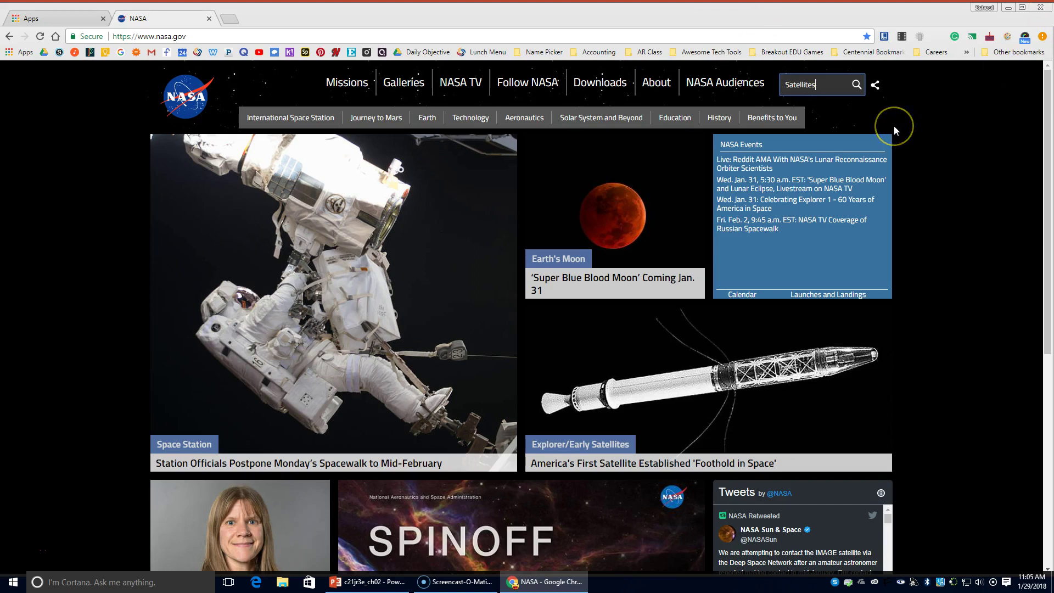
click(857, 86)
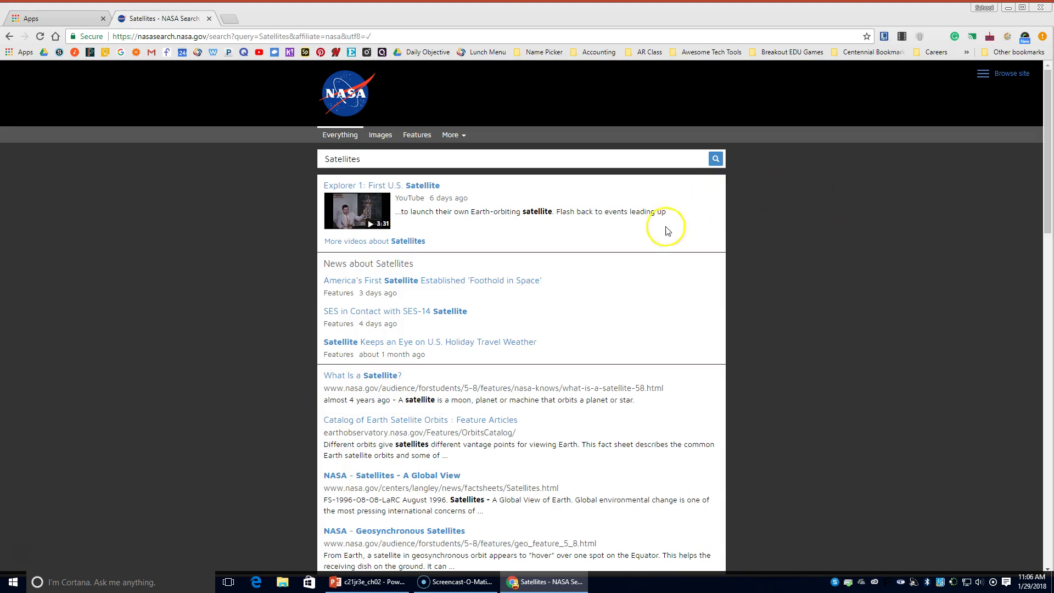
- Open the 'What Is a Satellite?' result, look it over, and return to the results
scroll(648, 236, down, 2)
scroll(524, 311, down, 4)
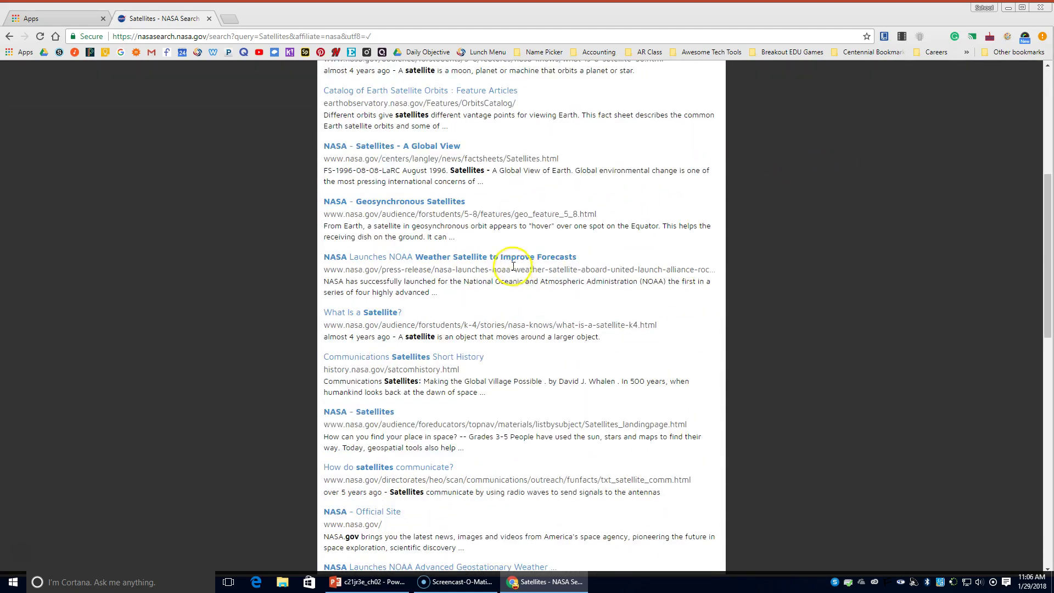
scroll(501, 240, down, 1)
click(352, 259)
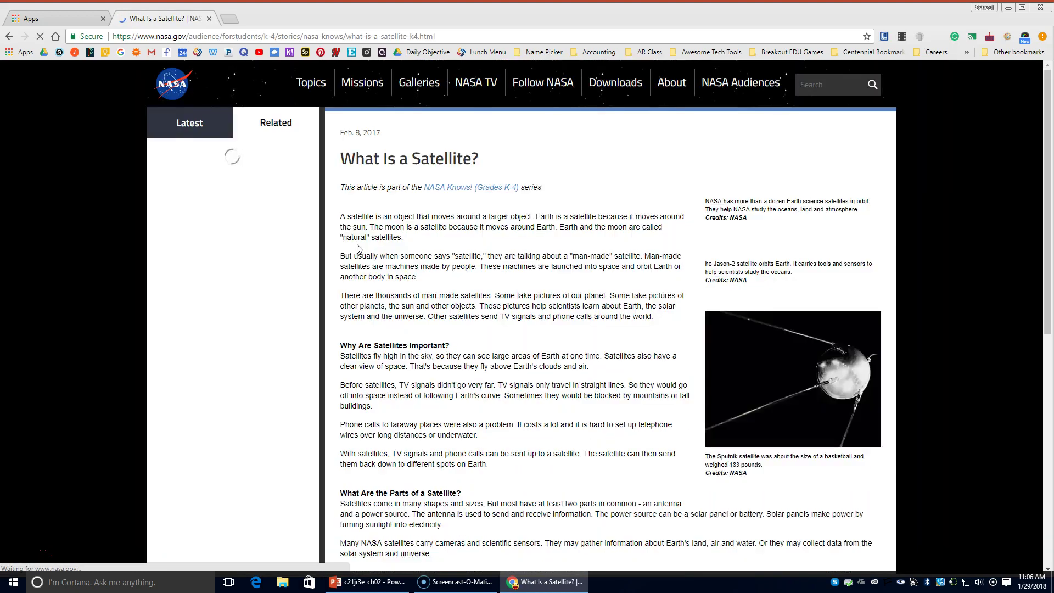
click(363, 201)
scroll(363, 201, down, 1)
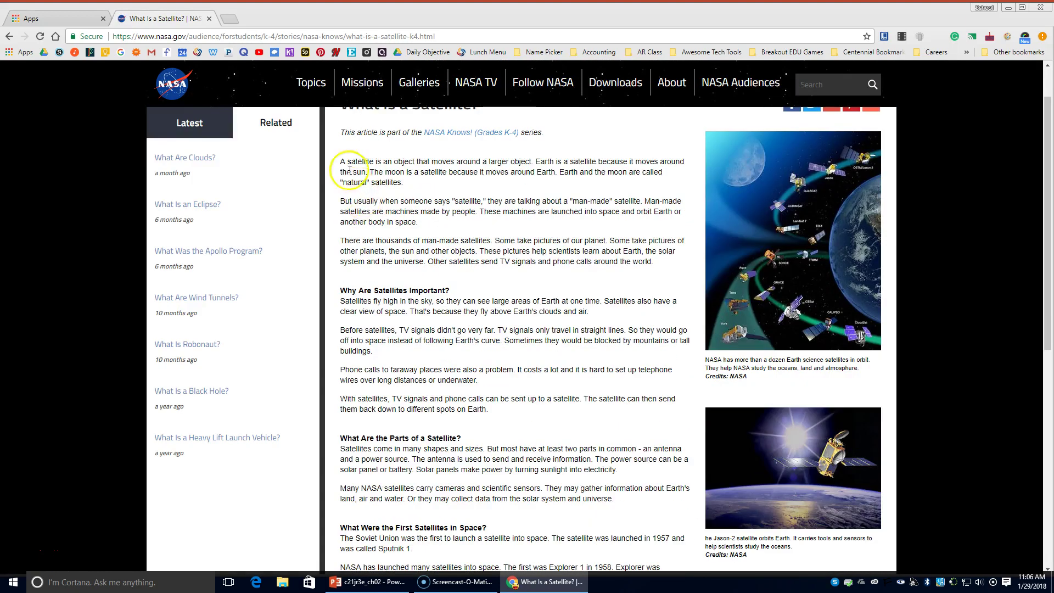
scroll(389, 219, up, 1)
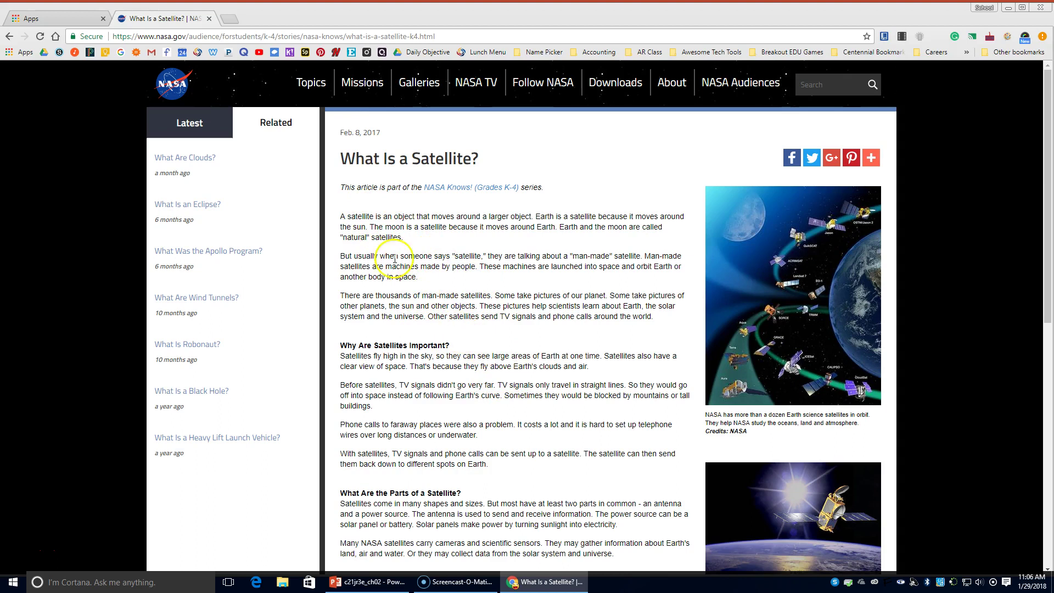
click(11, 36)
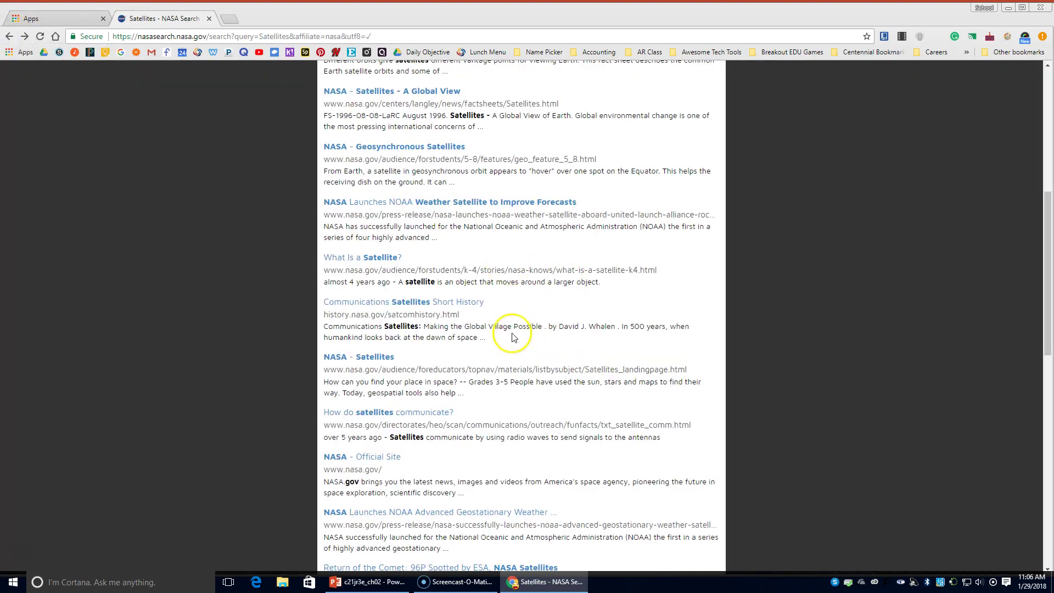
- Open the 'NASA - Geosynchronous Satellites' result page
scroll(501, 341, down, 1)
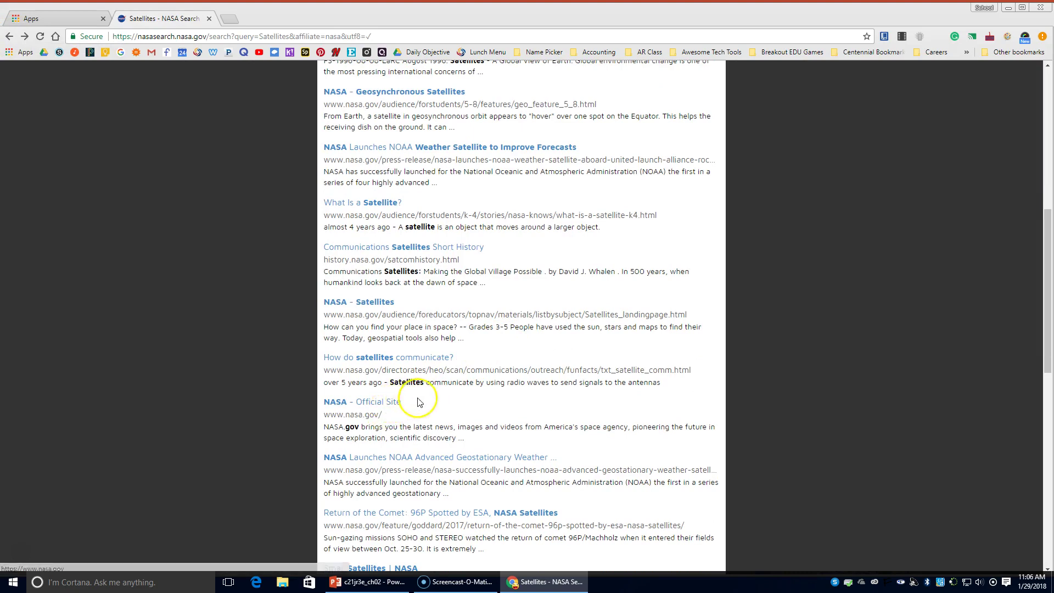
scroll(419, 402, down, 1)
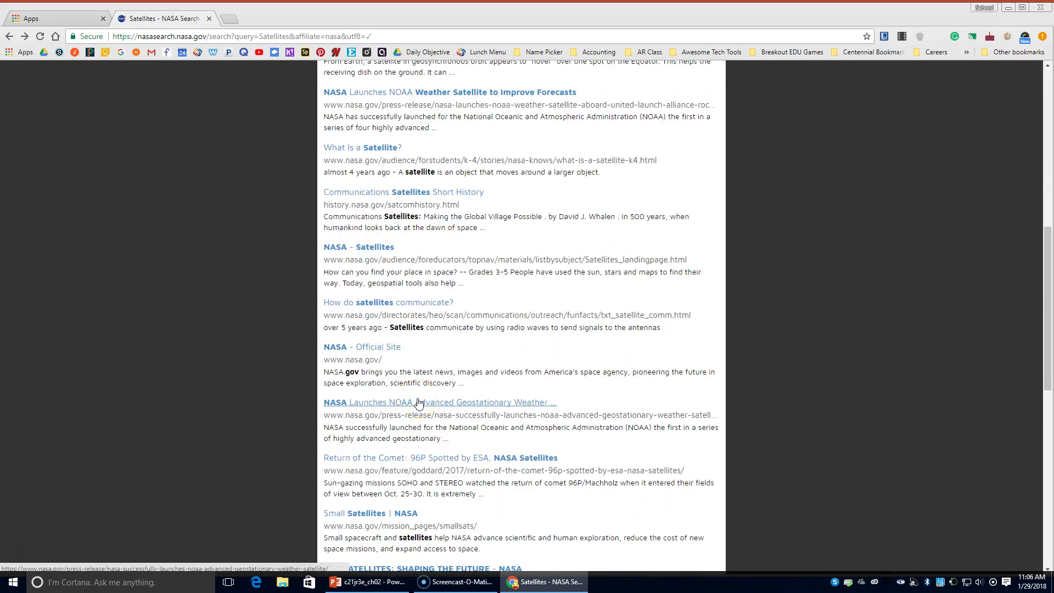
scroll(419, 402, up, 3)
click(423, 199)
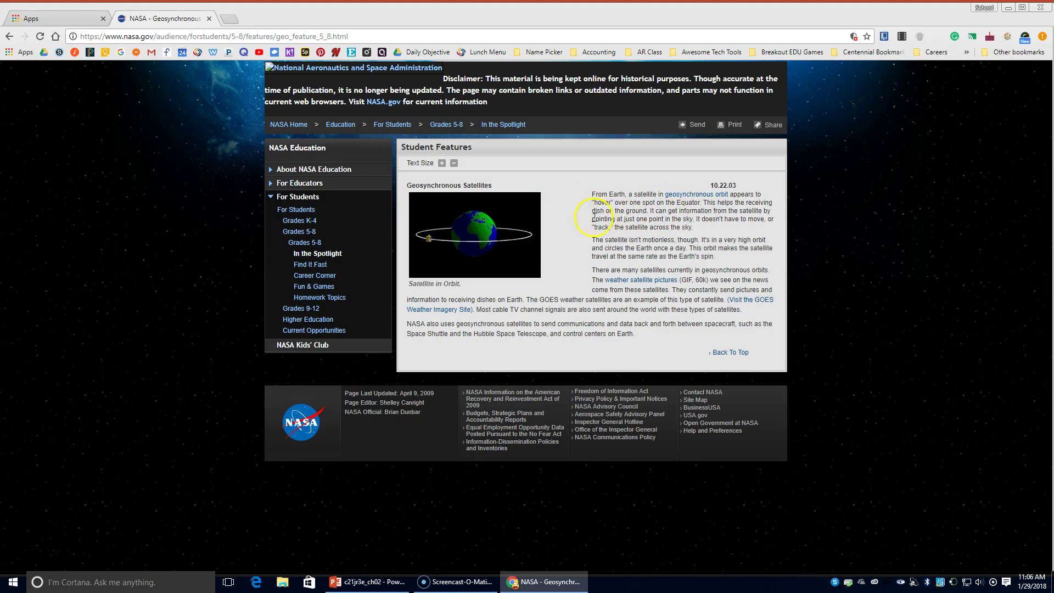
- Return to the results and briefly reopen the top 'What Is a Satellite?' result
click(9, 37)
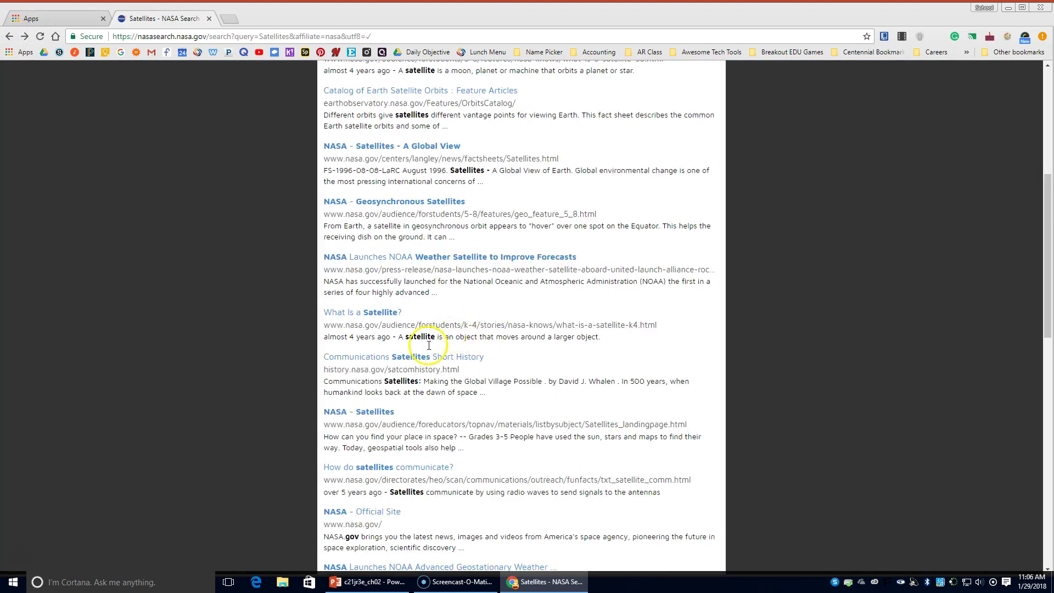
scroll(358, 292, up, 2)
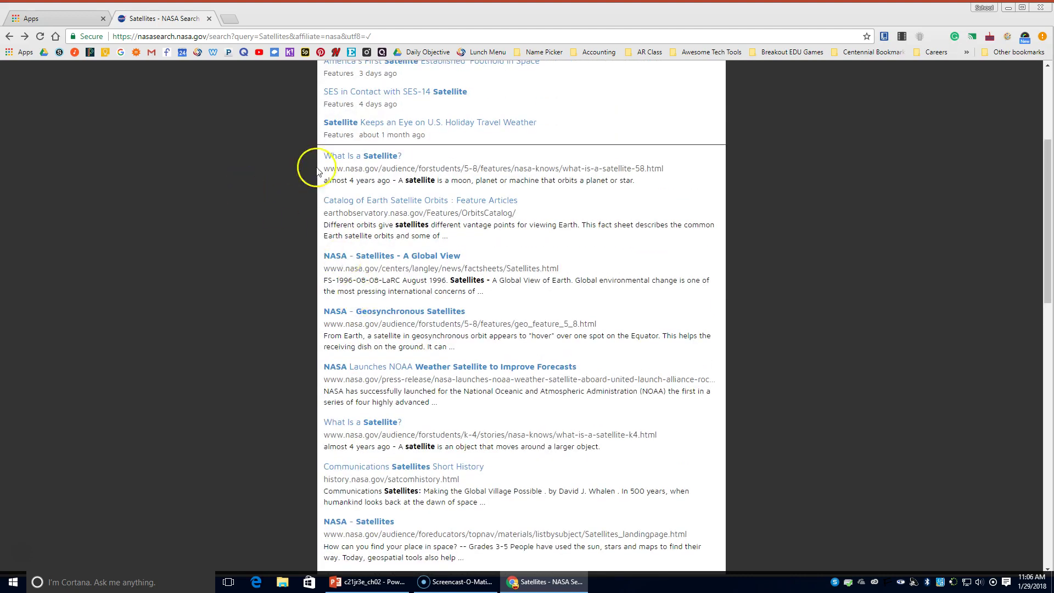
click(358, 157)
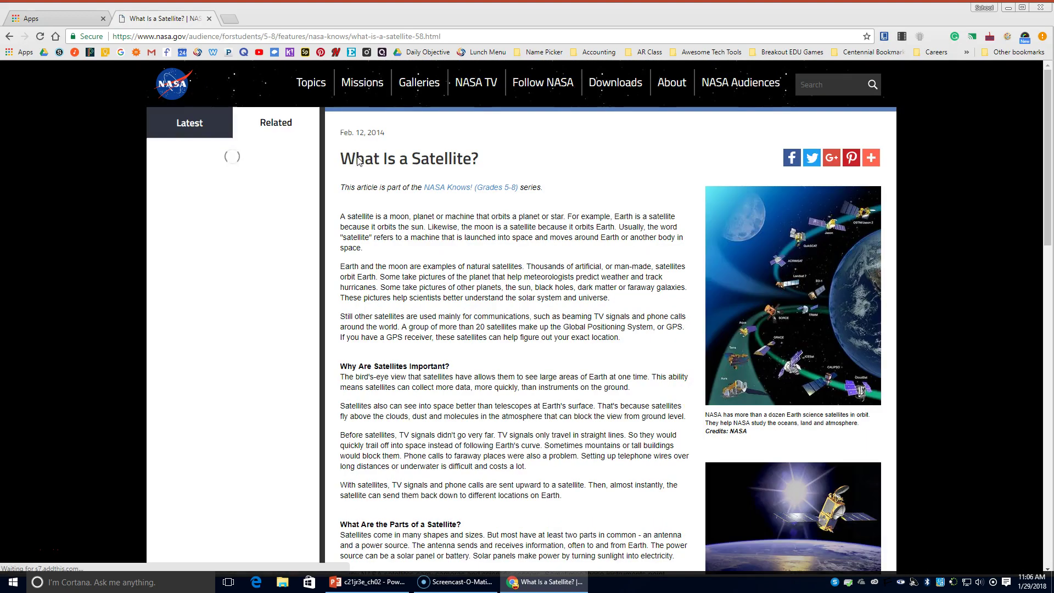
click(9, 36)
- Open the 'Satellites - A Global View of Earth' fact sheet and scroll through it
click(381, 258)
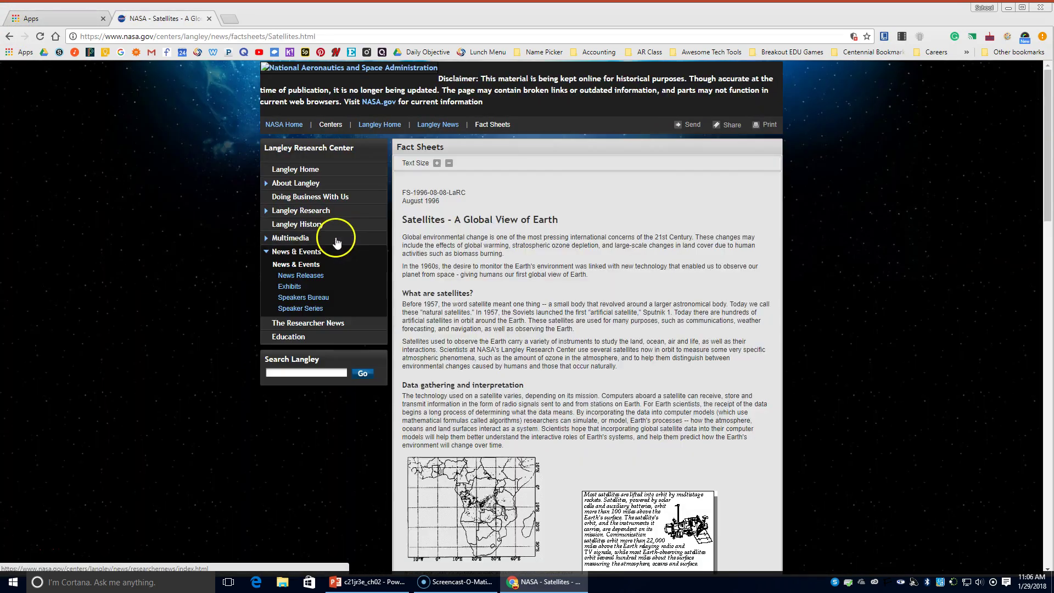
scroll(494, 262, down, 1)
scroll(494, 263, down, 8)
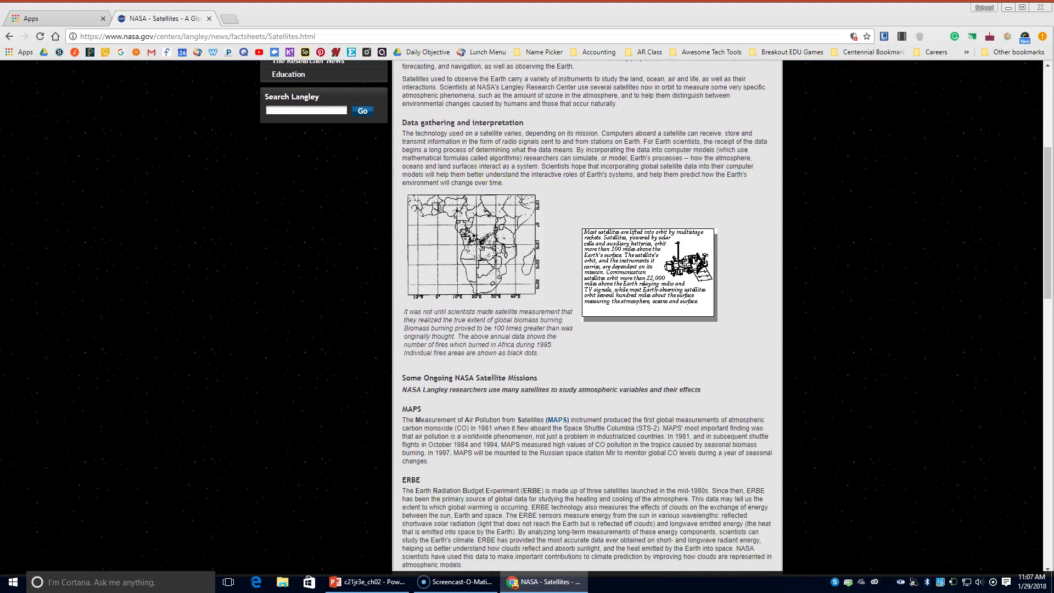
scroll(494, 263, up, 7)
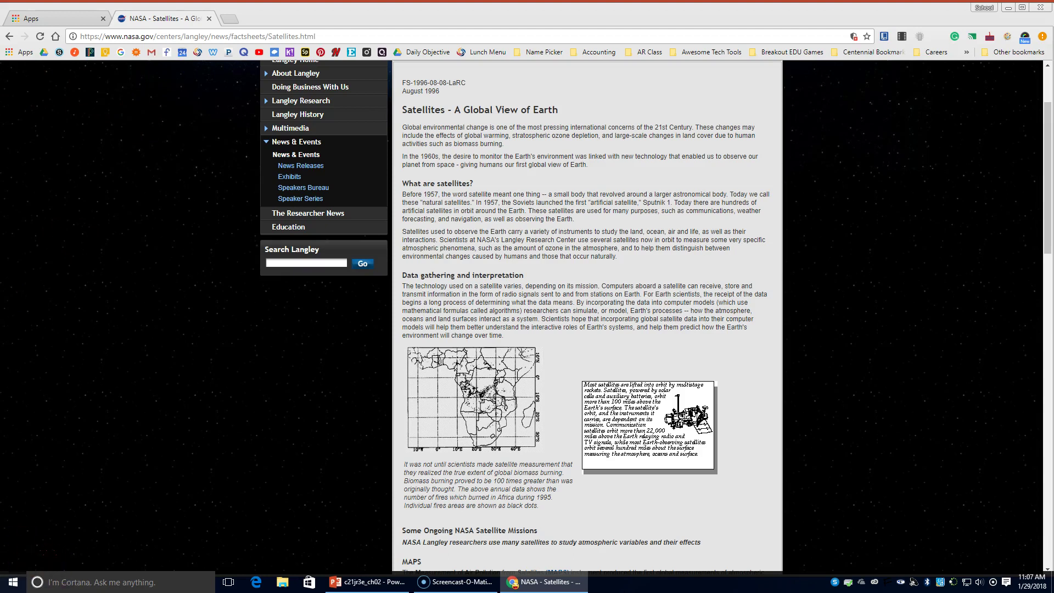
- Launch Word from Windows search and create a blank document
click(87, 582)
click(363, 524)
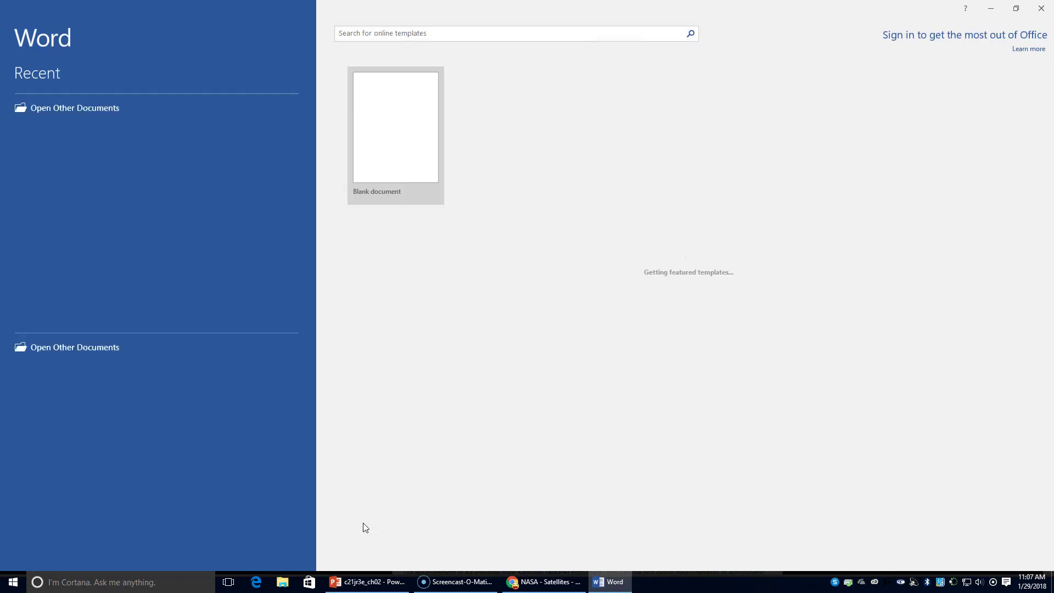
click(396, 136)
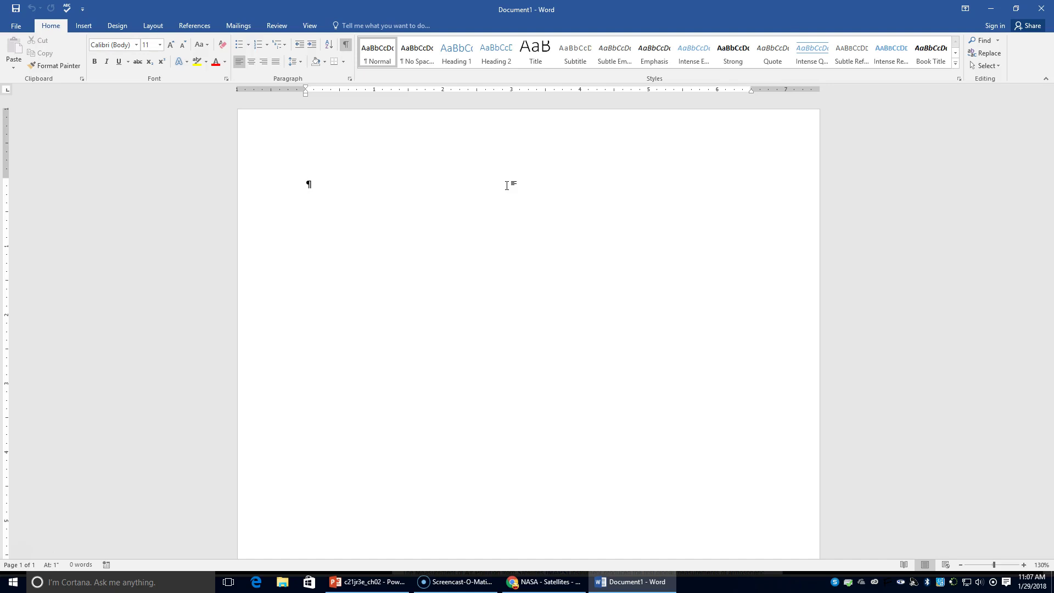
- Type the student's name, 'Keyboarding 8' and '1/29/18' on separate lines, then an empty indented line
click(497, 187)
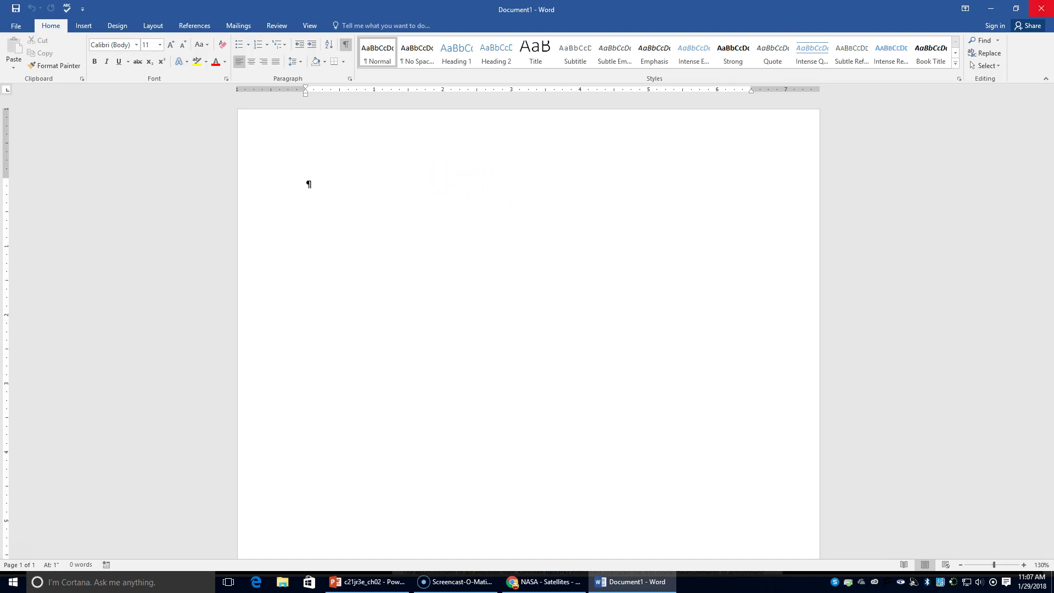
text(Leah Pankoke)
key(Return)
text(Keyboarding 8 )
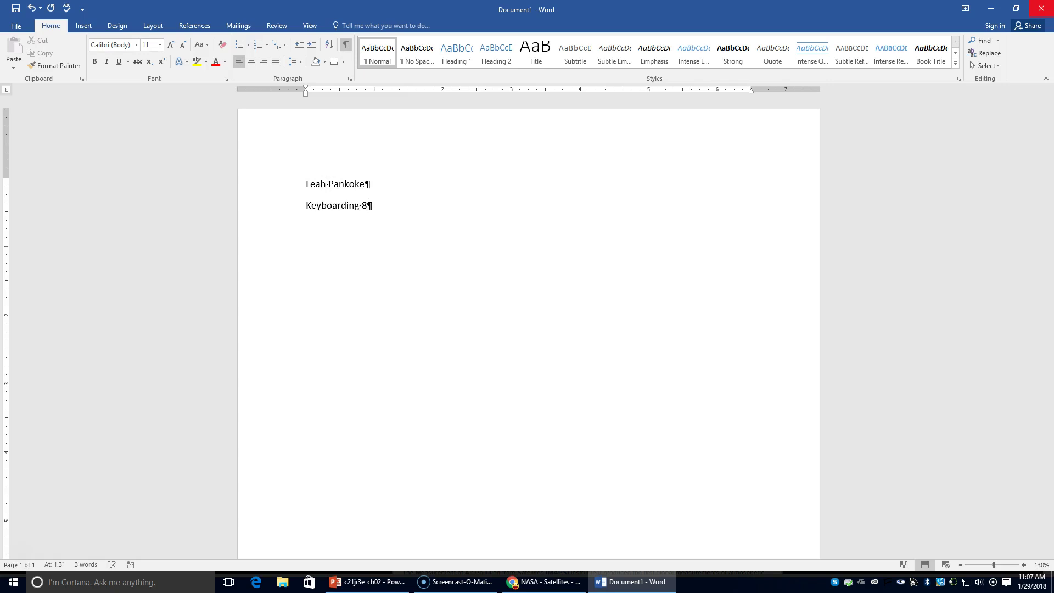
text(1/29/)
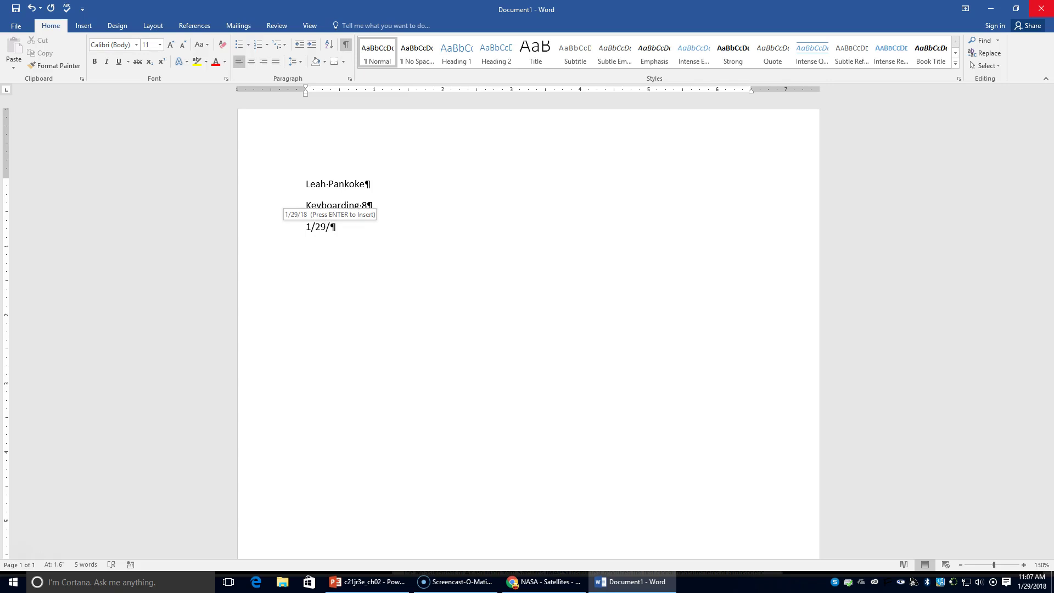
text(18)
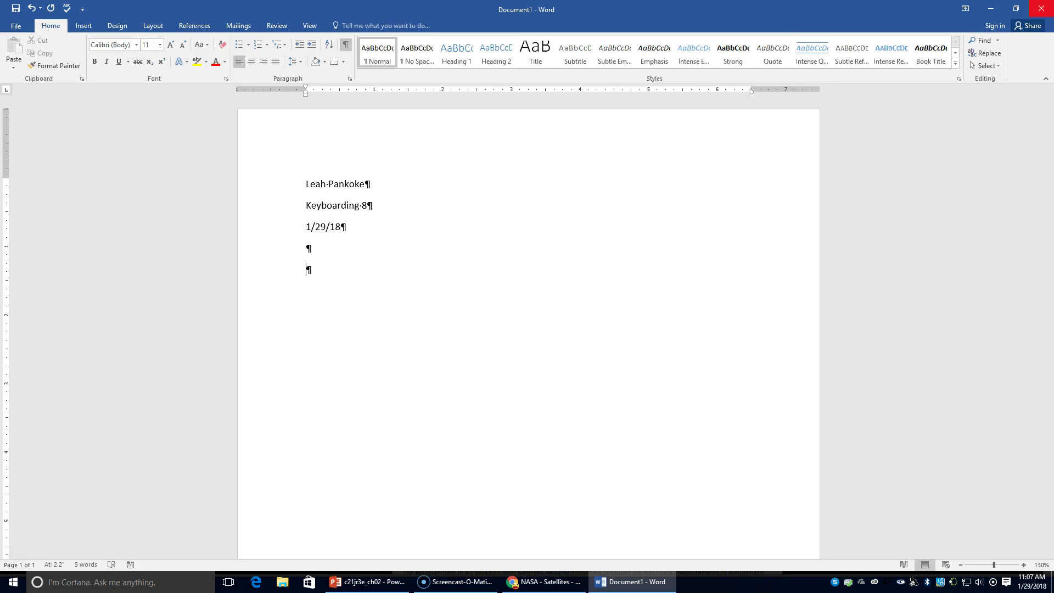
key(Tab)
text(Skdl;f askdlj kljas;)
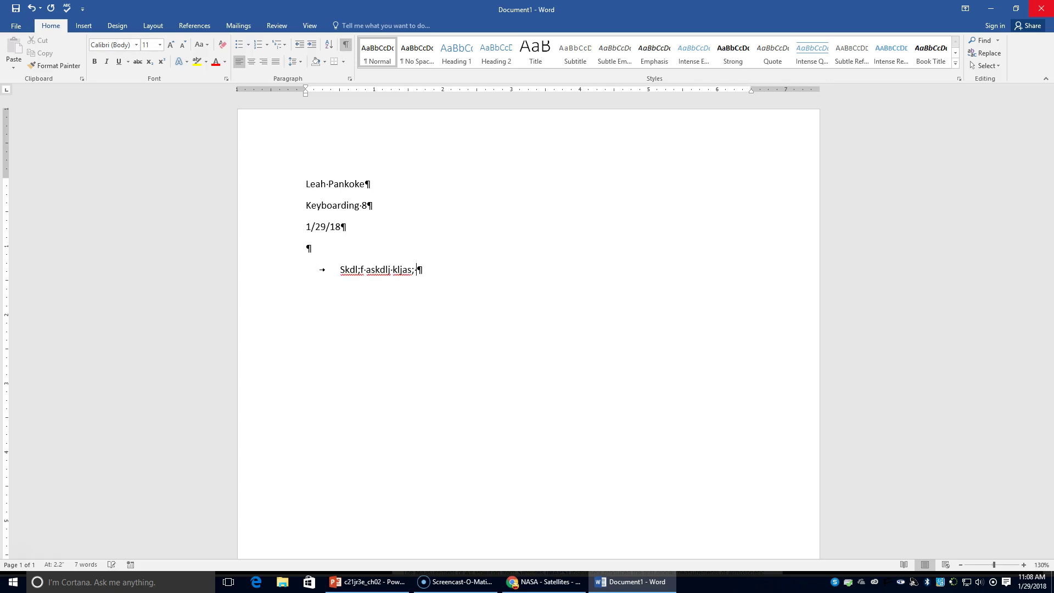
text( fk;as f;klsa klsjfsklf sfkls;fl)
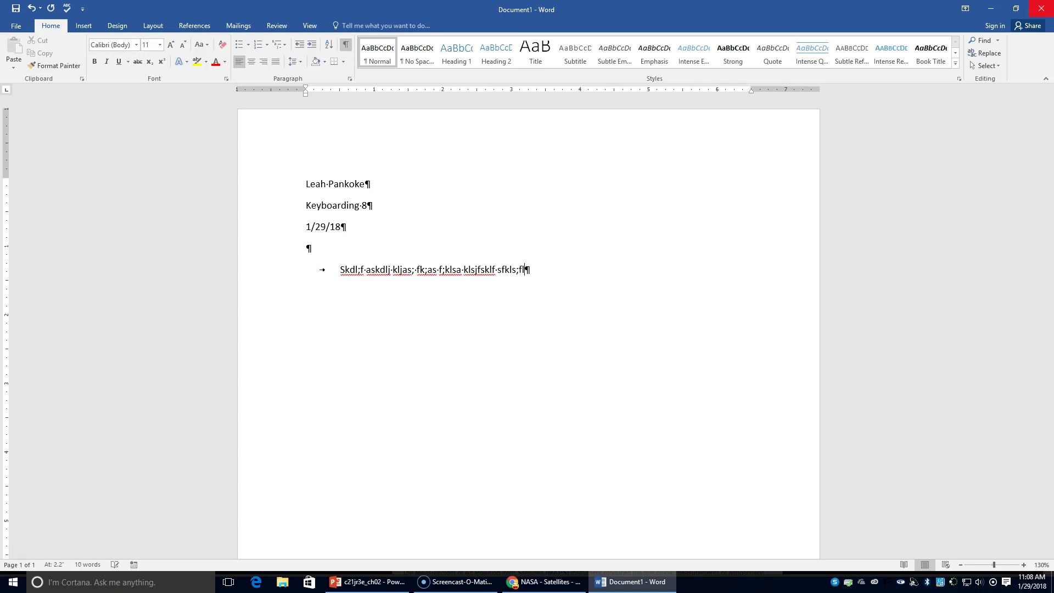
text(kdfj fiaoer nvnvio)
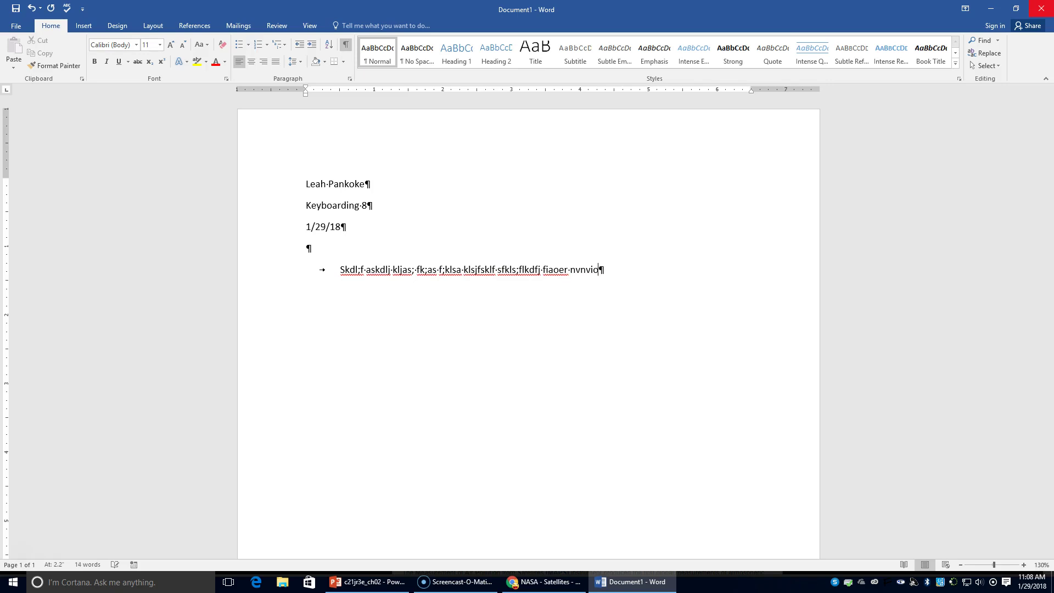
text(haieaif)
key(BackSpace)
key(BackSpace)
key(BackSpace)
key(BackSpace)
key(BackSpace)
key(BackSpace)
key(BackSpace)
key(BackSpace)
key(BackSpace)
key(BackSpace)
key(BackSpace)
key(BackSpace)
key(BackSpace)
key(BackSpace)
key(BackSpace)
key(BackSpace)
key(BackSpace)
key(BackSpace)
key(BackSpace)
key(BackSpace)
key(BackSpace)
key(BackSpace)
key(BackSpace)
key(BackSpace)
key(BackSpace)
key(BackSpace)
key(BackSpace)
key(BackSpace)
key(BackSpace)
key(BackSpace)
key(BackSpace)
key(BackSpace)
key(BackSpace)
key(BackSpace)
key(BackSpace)
key(BackSpace)
key(BackSpace)
key(BackSpace)
key(BackSpace)
key(BackSpace)
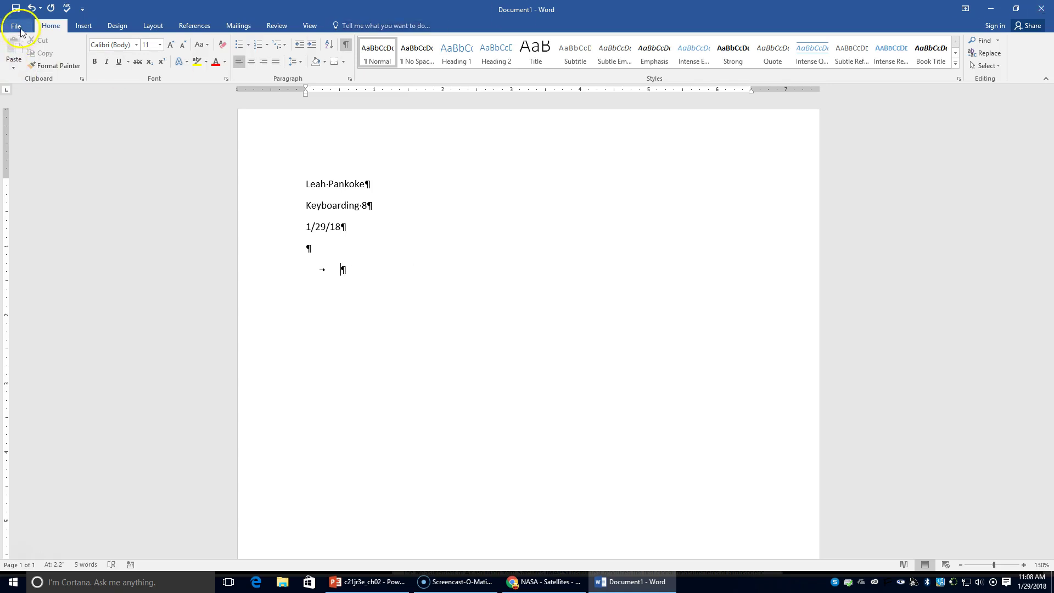
- Type '4-5 sentences.' on the indented line
text(4-5 sen)
key(BackSpace)
key(BackSpace)
text(entences.)
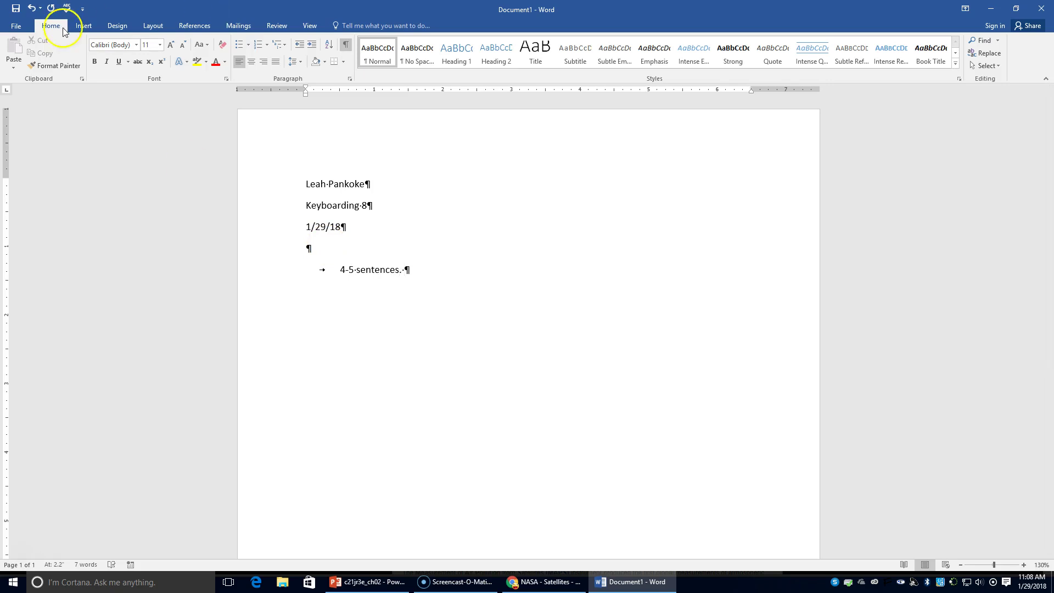
- Save the document as '9b nasa' in Z: drive's KEYBOARDING 8 > Chapter 2 folder
click(16, 26)
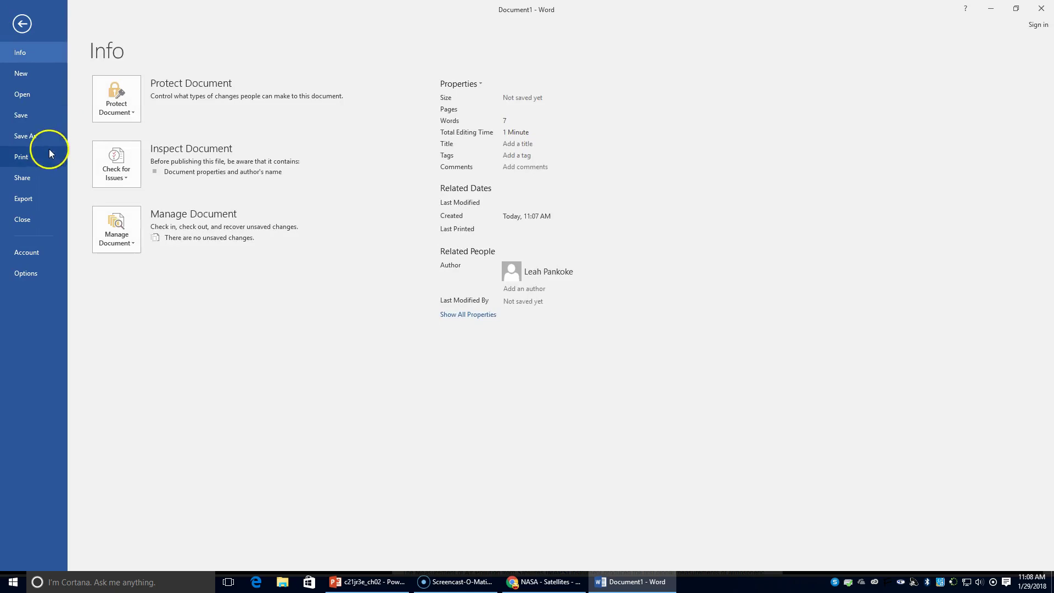
click(33, 136)
click(134, 171)
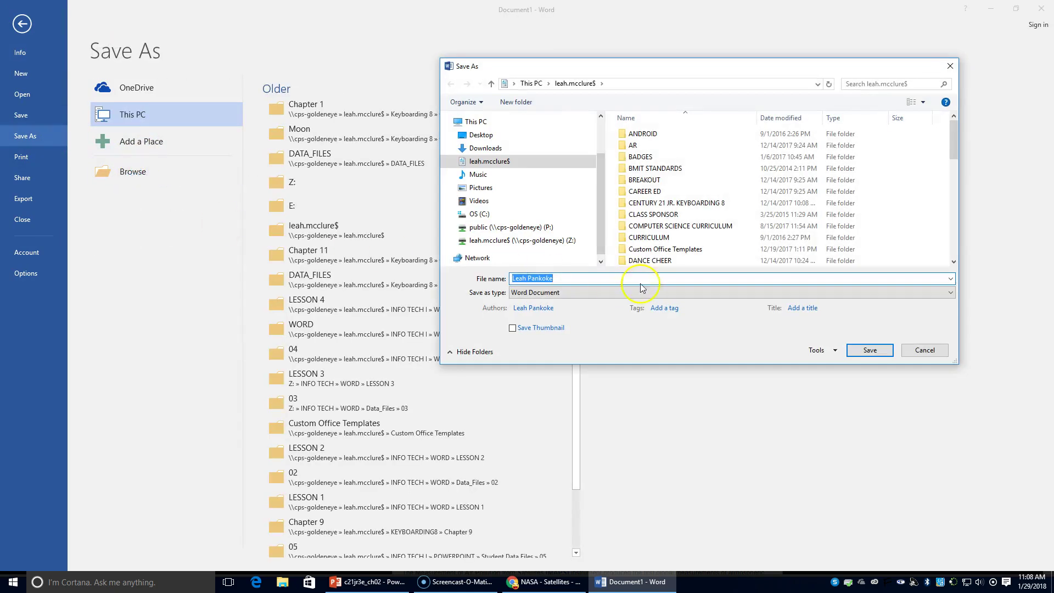
click(522, 240)
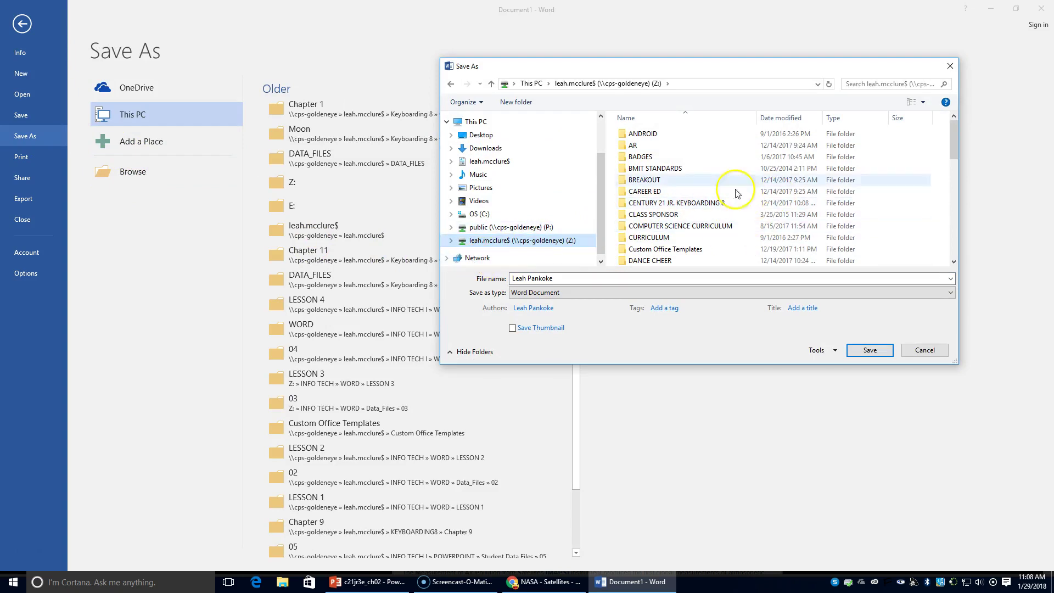
drag(956, 130, 956, 153)
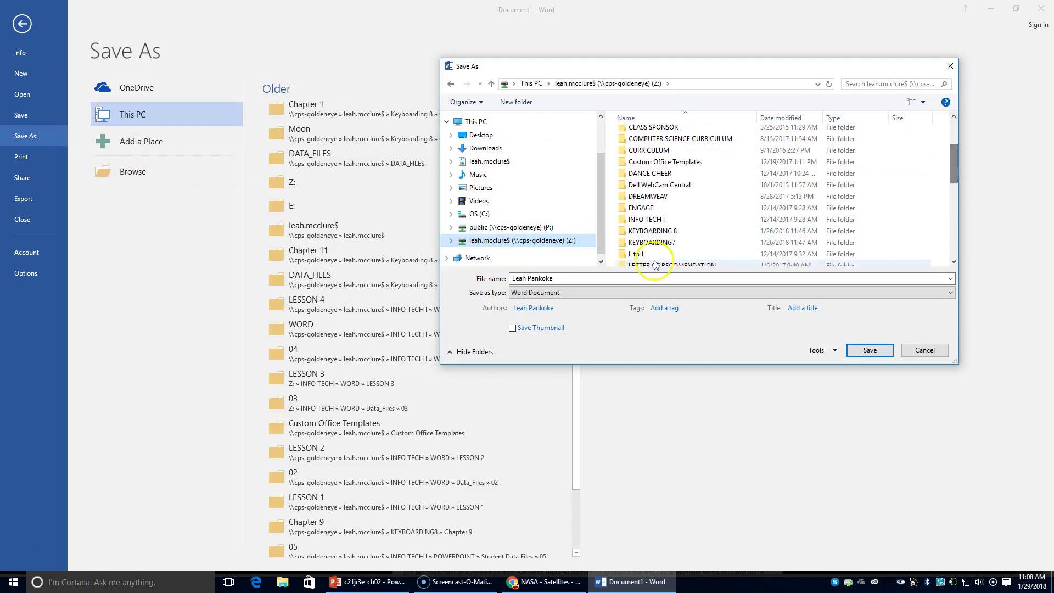
double_click(664, 231)
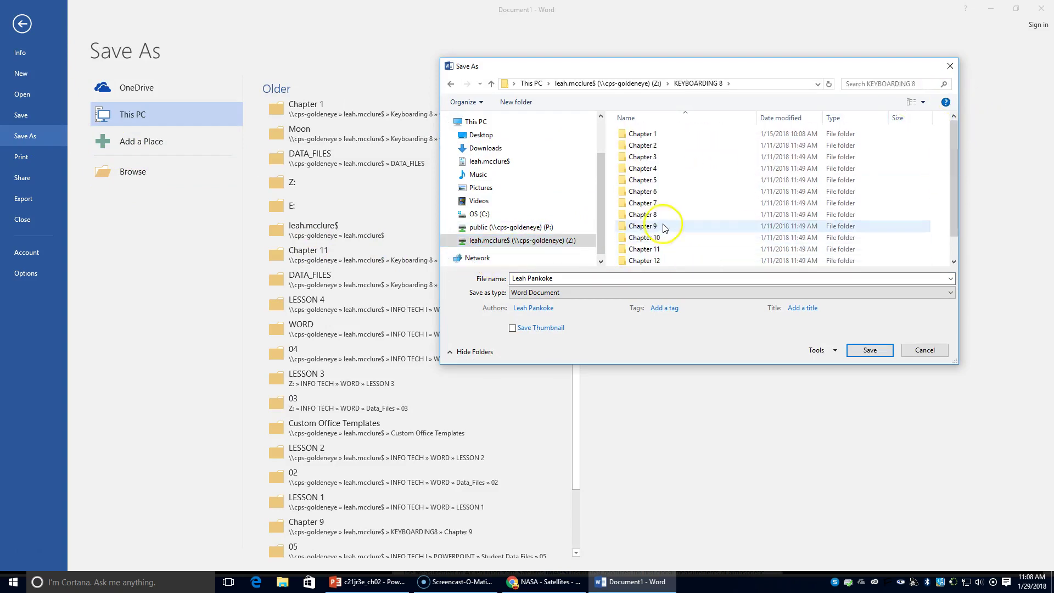
click(658, 146)
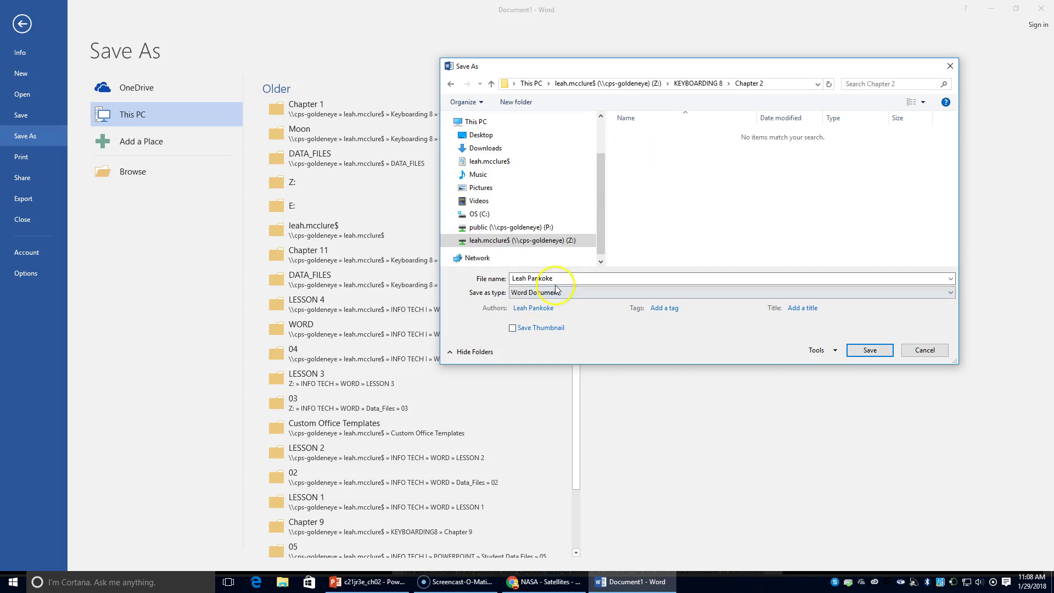
text(9b nasa)
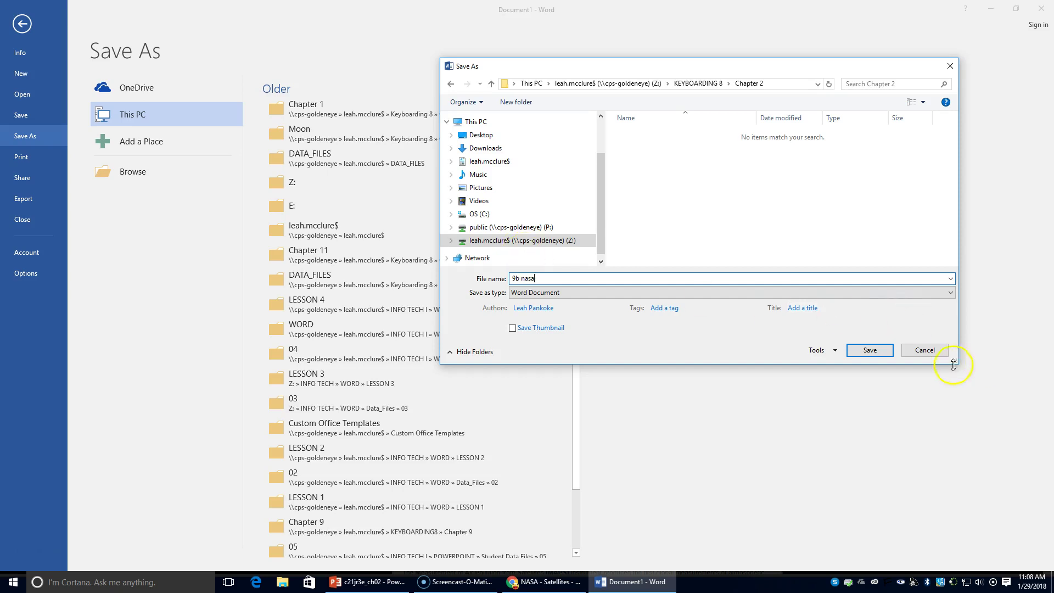
click(864, 355)
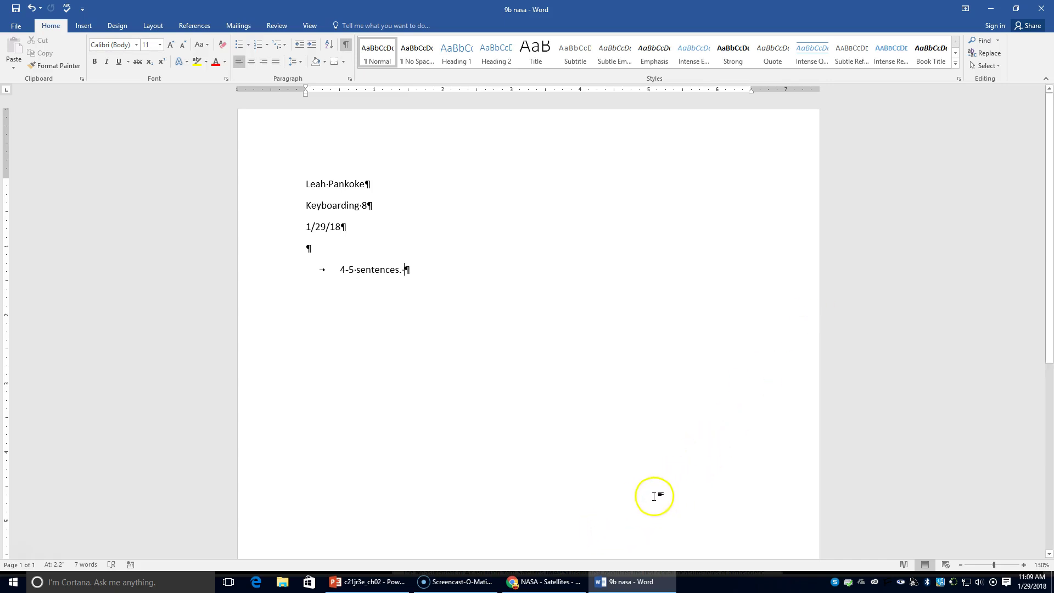
- Load nps.gov, the National Park Service homepage, in a new Chrome tab
click(543, 582)
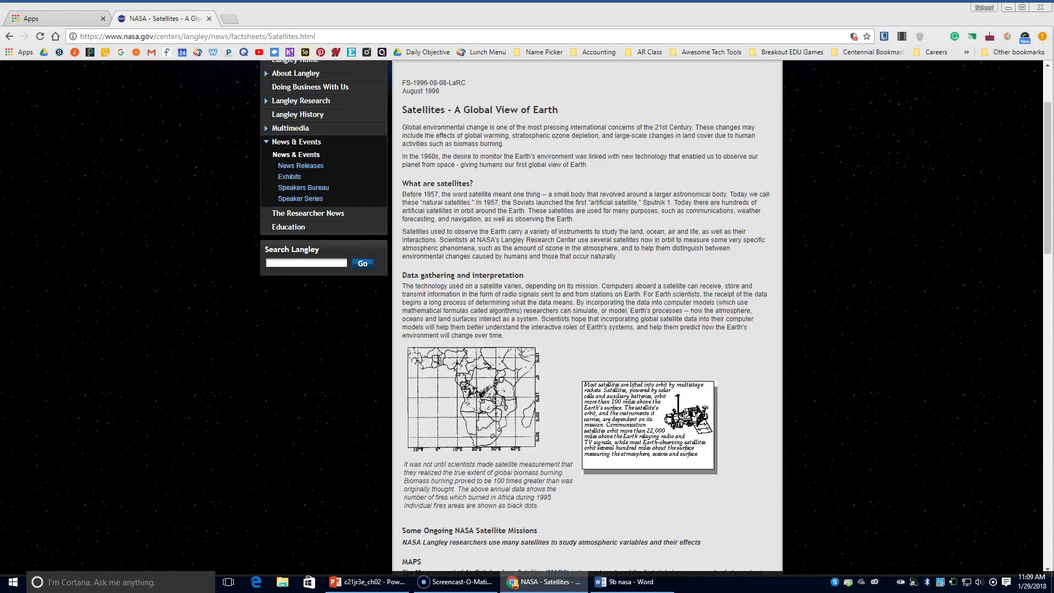
click(232, 20)
text(nps.gov)
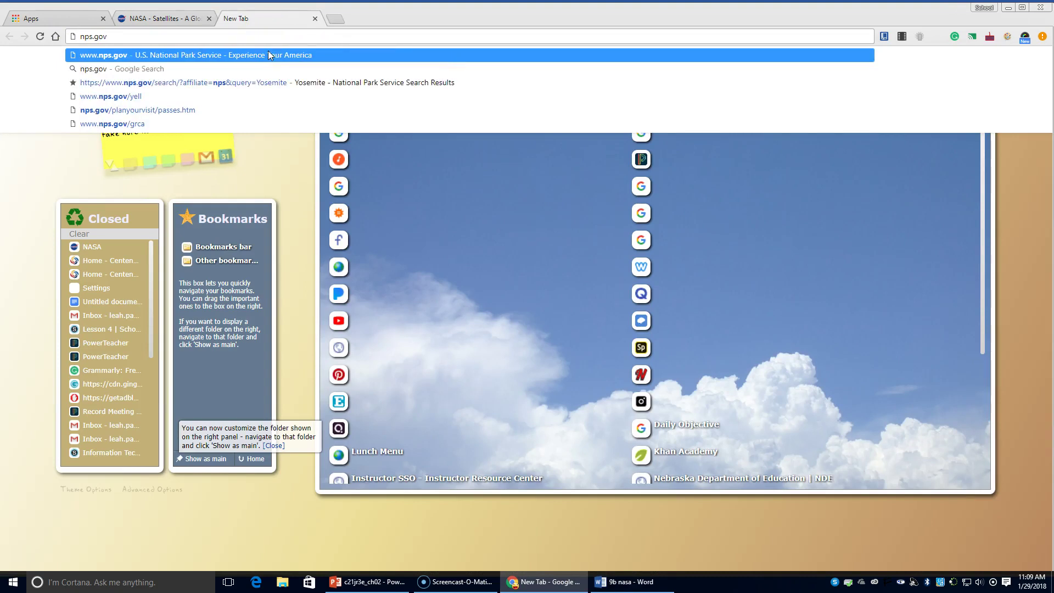
click(269, 54)
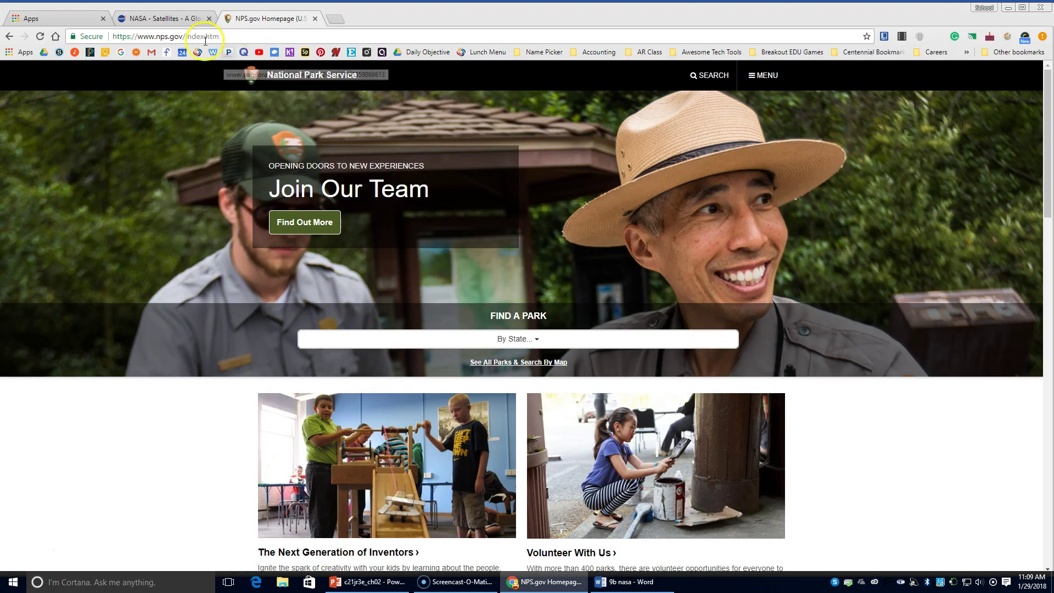
- Search the National Park Service site for 'Yosemite'
click(692, 77)
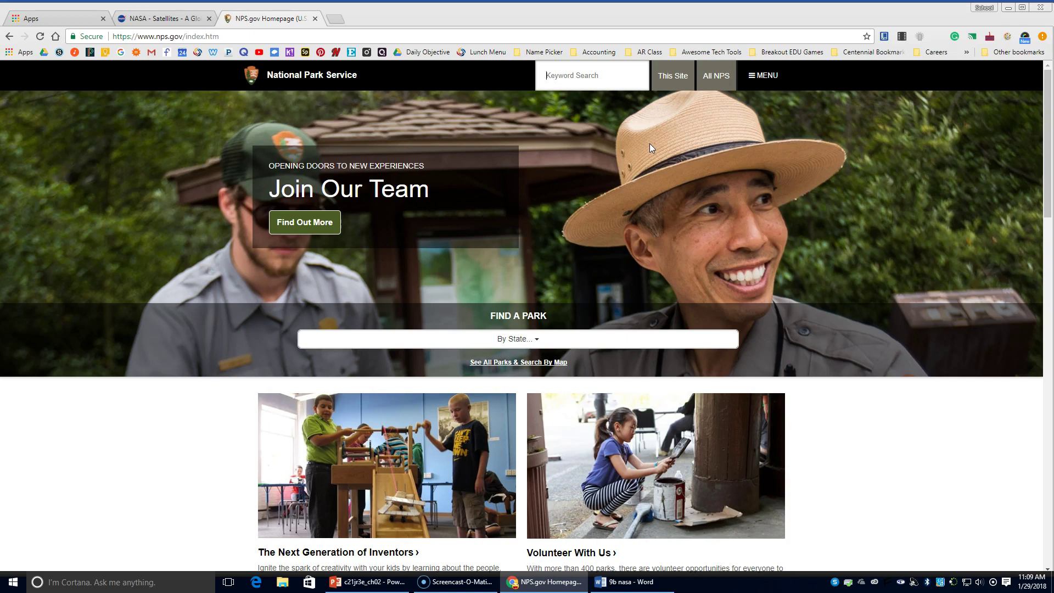
text(Yosemite)
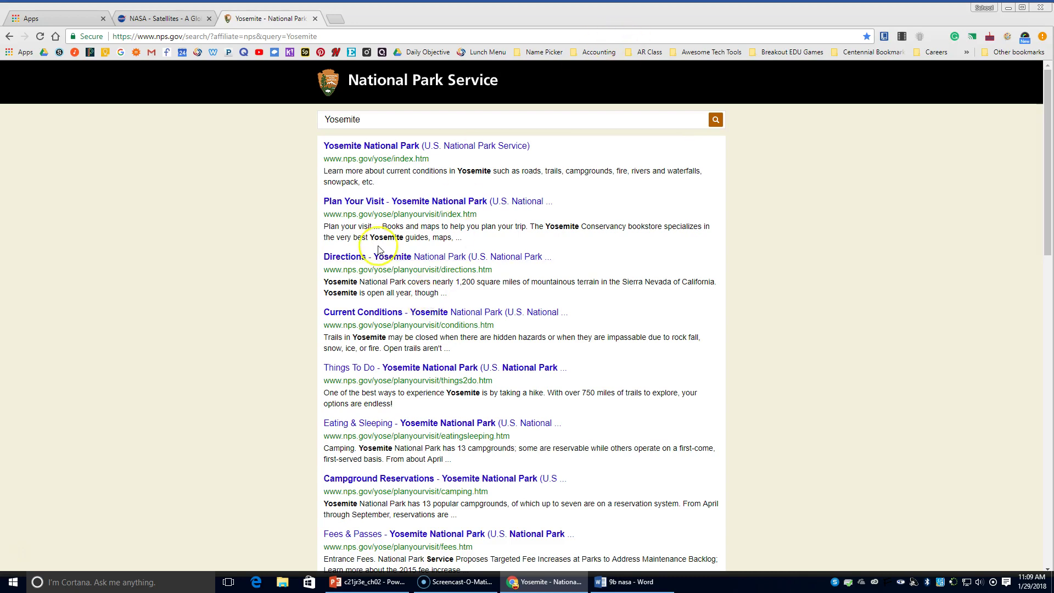
scroll(367, 228, down, 3)
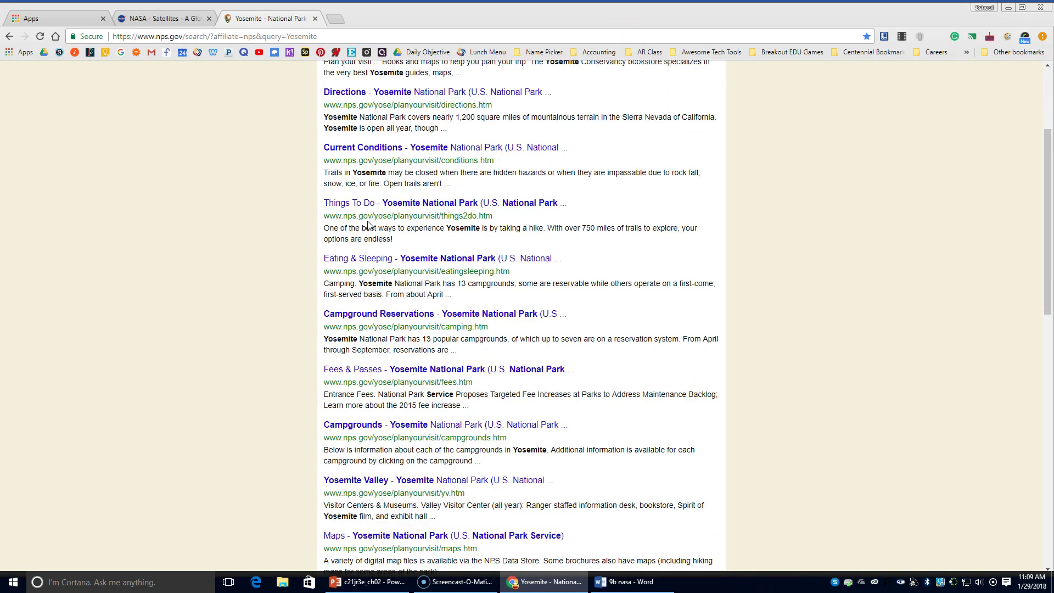
scroll(368, 225, up, 3)
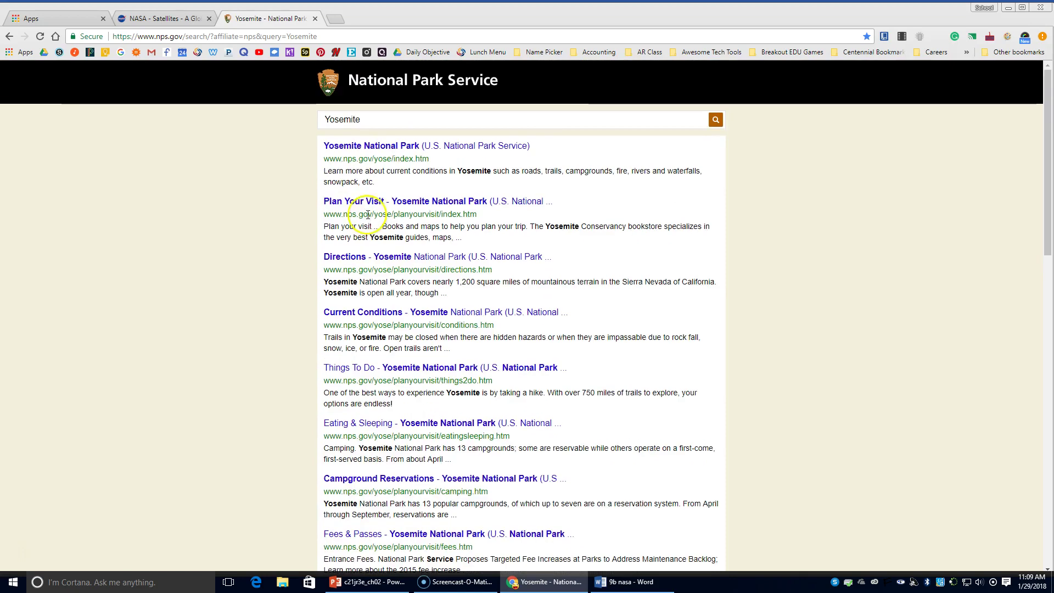
- Open the Yosemite 'Plan Your Visit' result and scroll through it
click(367, 205)
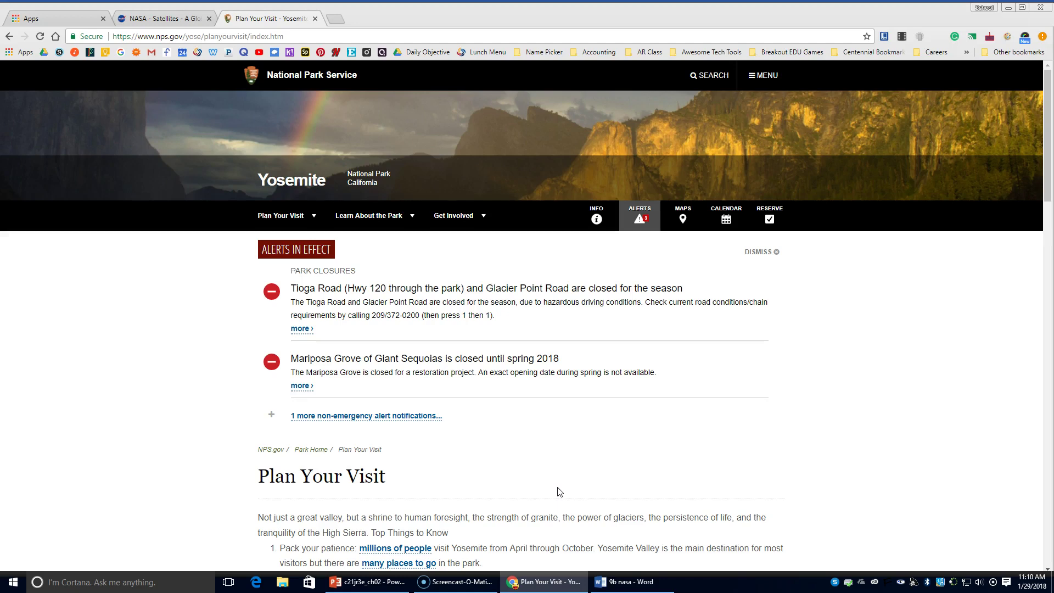
scroll(546, 264, down, 5)
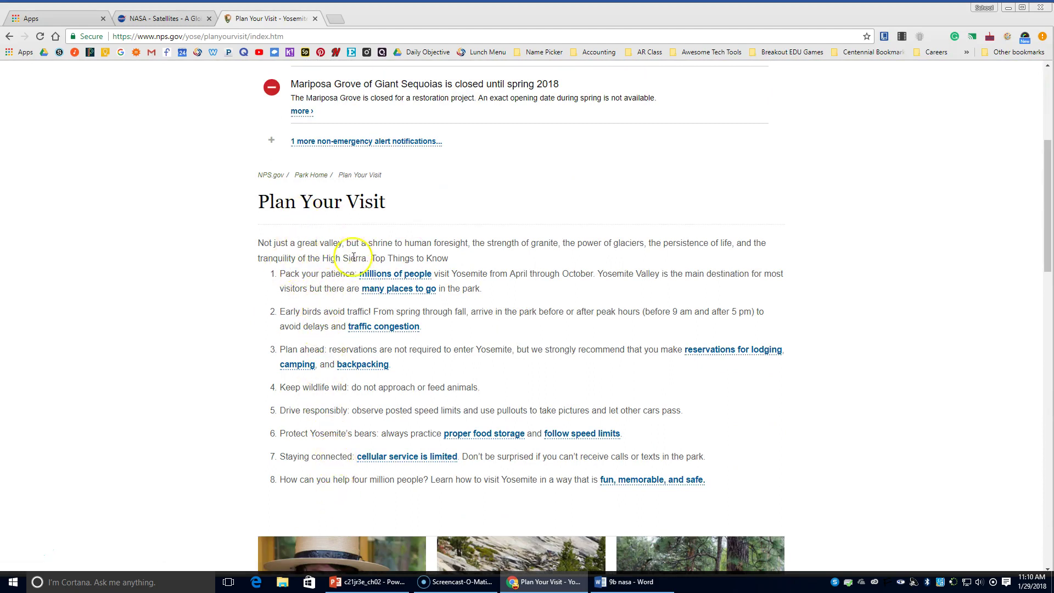
scroll(275, 472, down, 5)
scroll(277, 472, up, 4)
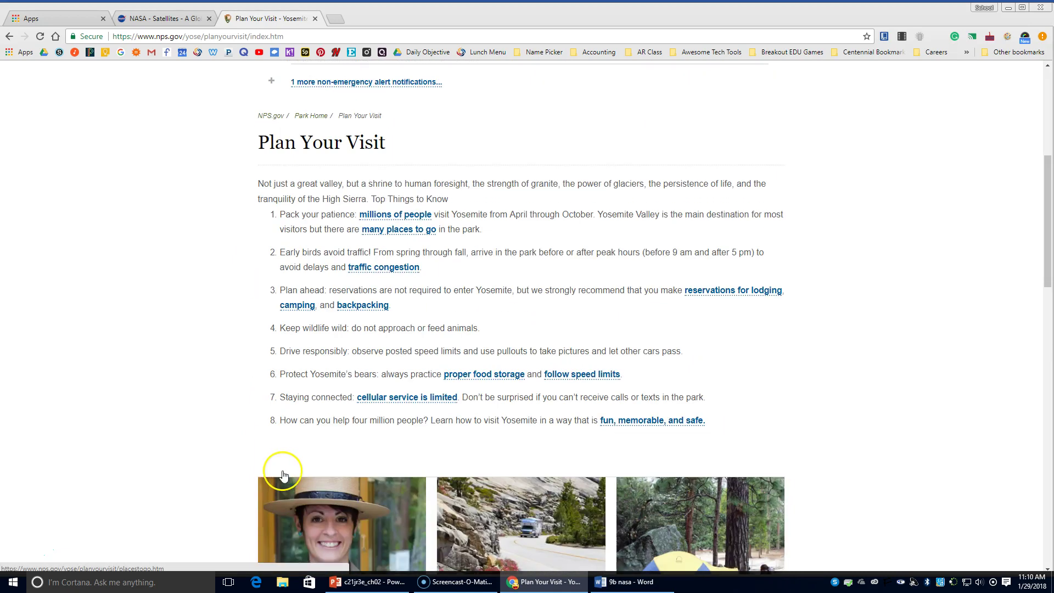
scroll(283, 473, up, 1)
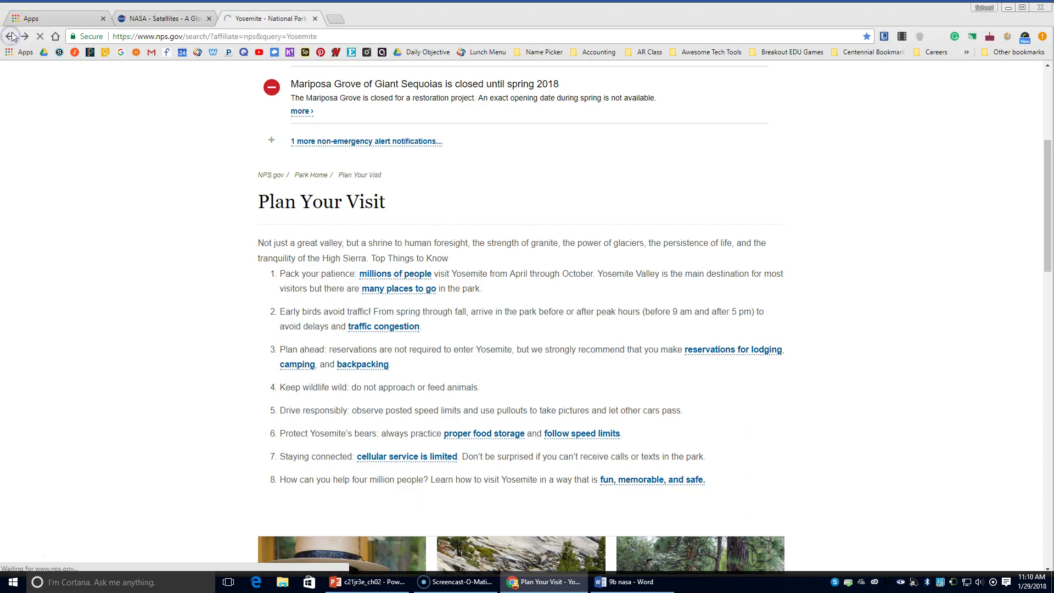
- Open the Yosemite National Park home page and dismiss the National Park Foundation popup
scroll(364, 353, down, 2)
scroll(363, 364, down, 3)
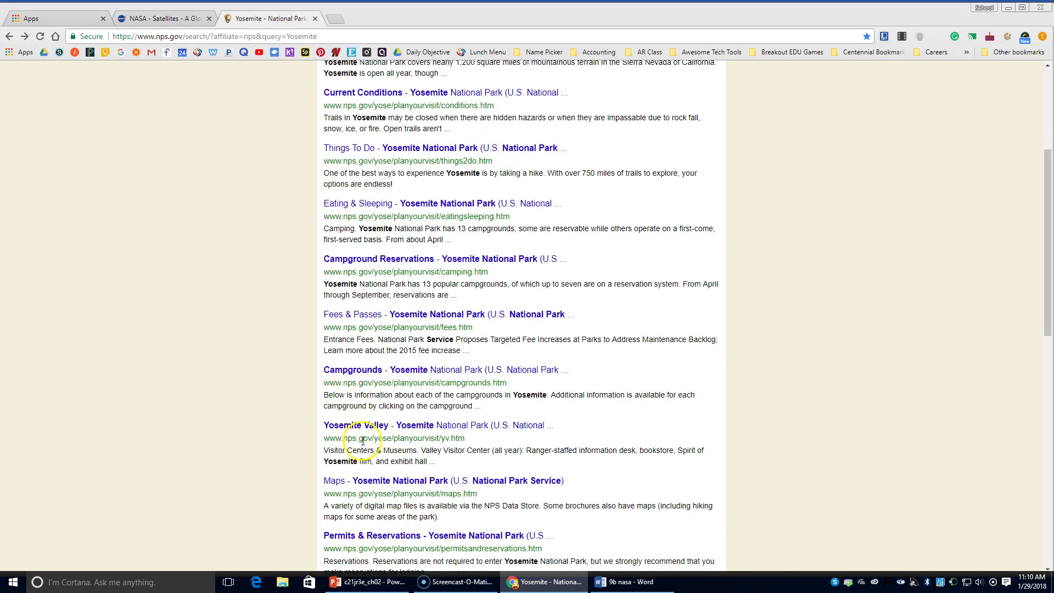
scroll(396, 488, up, 4)
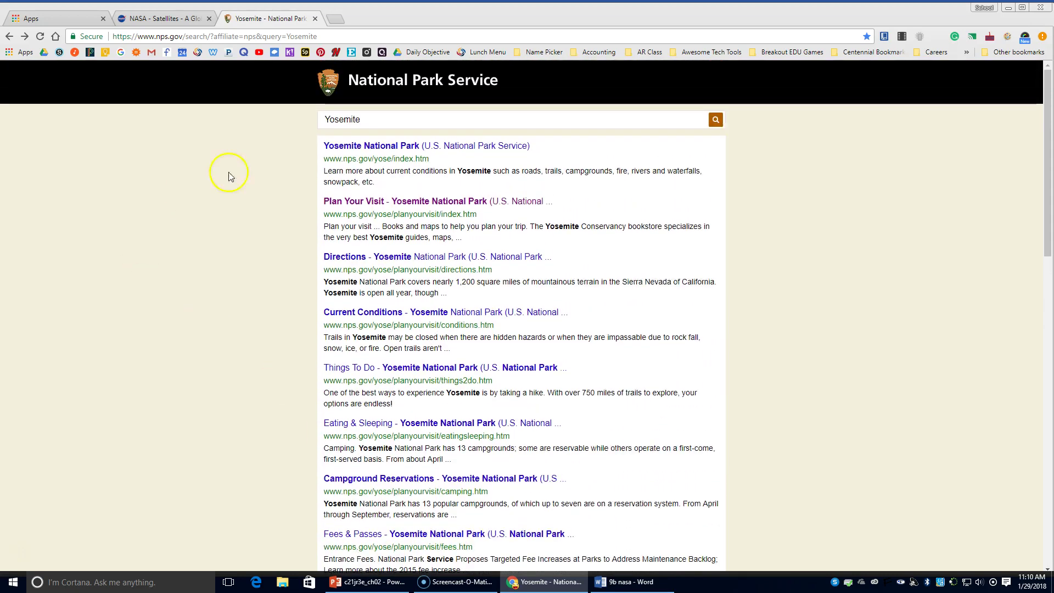
click(369, 145)
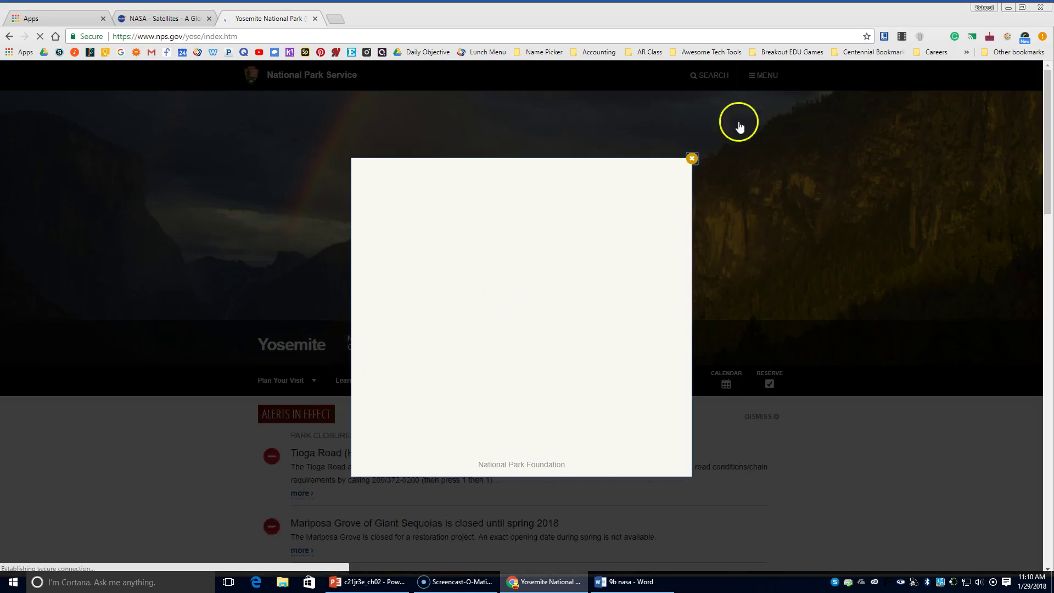
click(691, 157)
- Scroll the home page, highlight part of the Yosemite intro paragraph, then clear the selection
scroll(456, 316, down, 5)
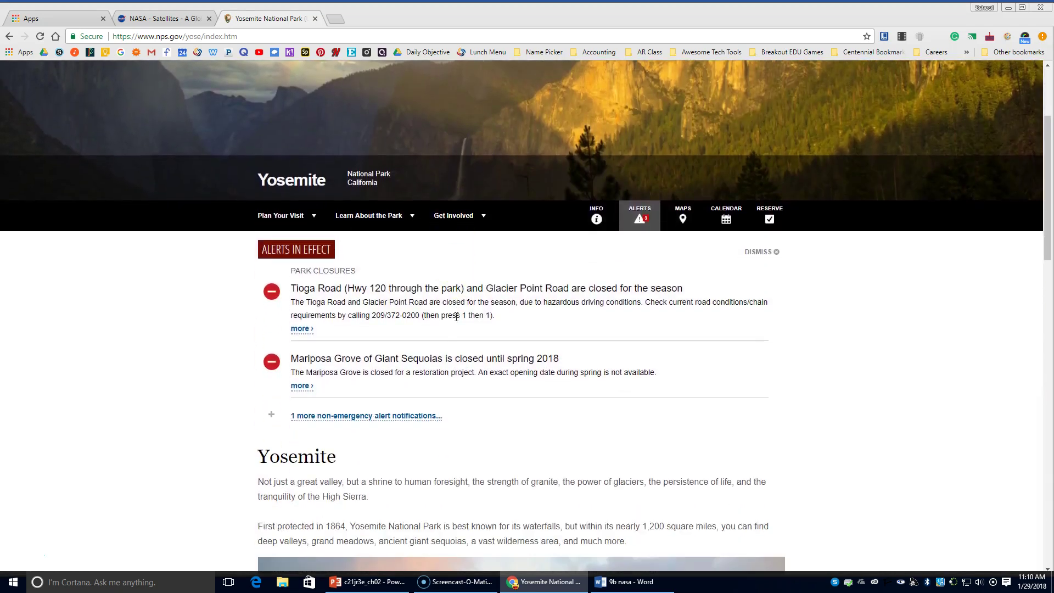
scroll(456, 322, down, 4)
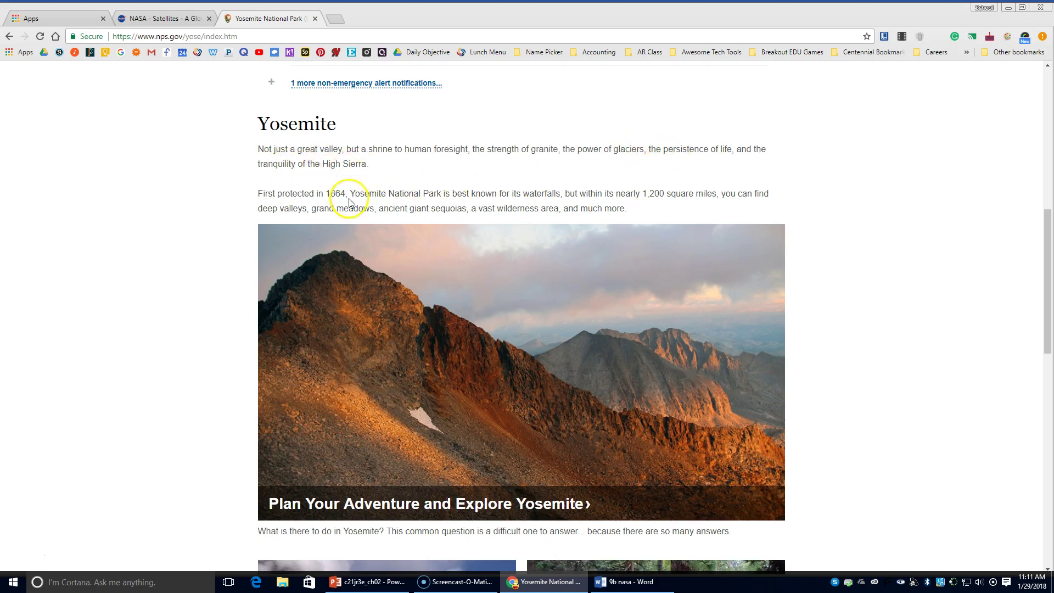
scroll(349, 203, down, 1)
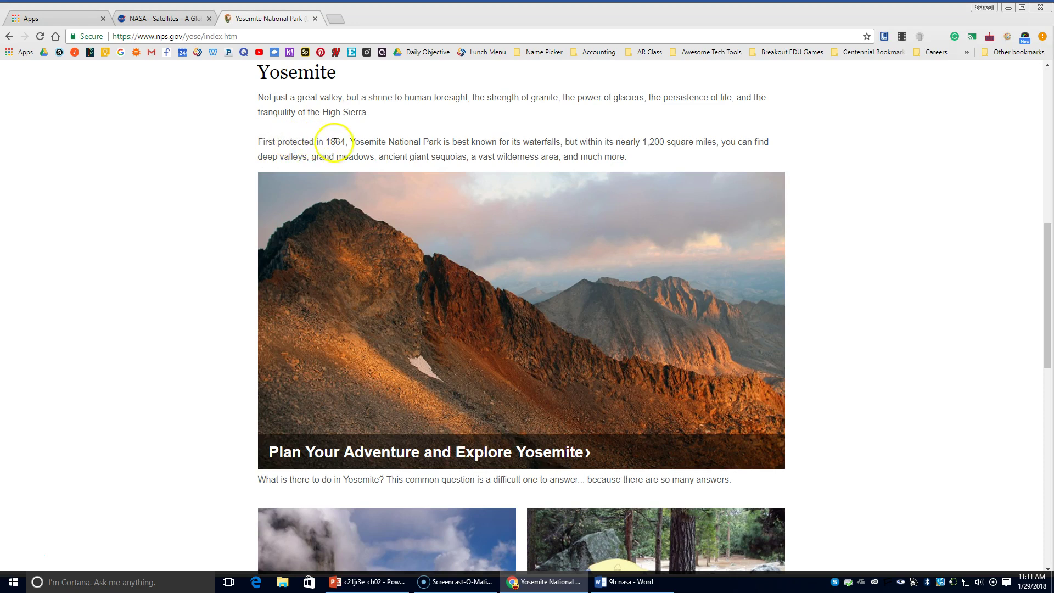
scroll(344, 142, down, 1)
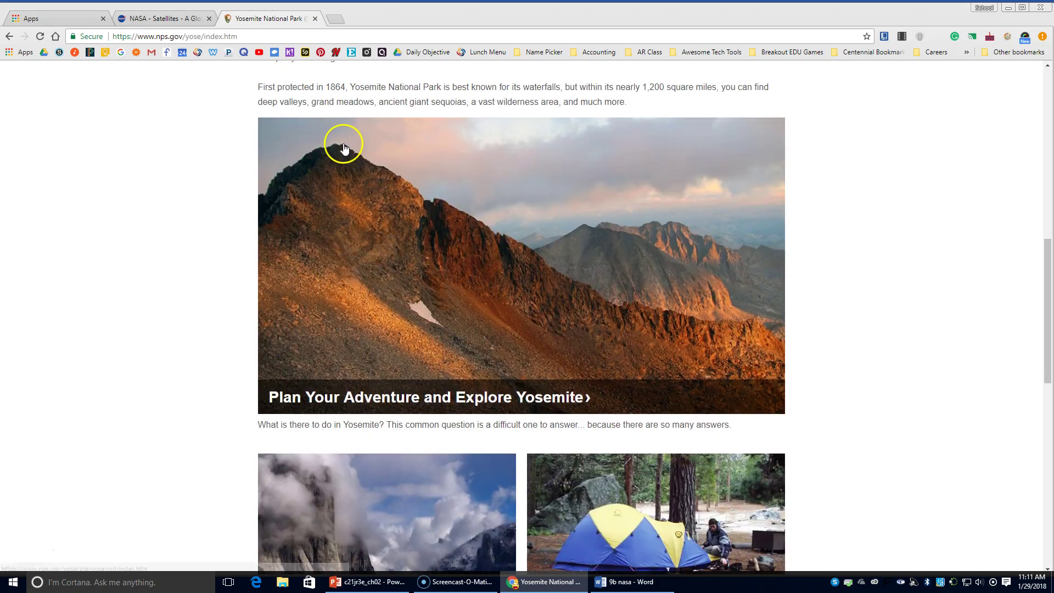
drag(389, 85, 611, 84)
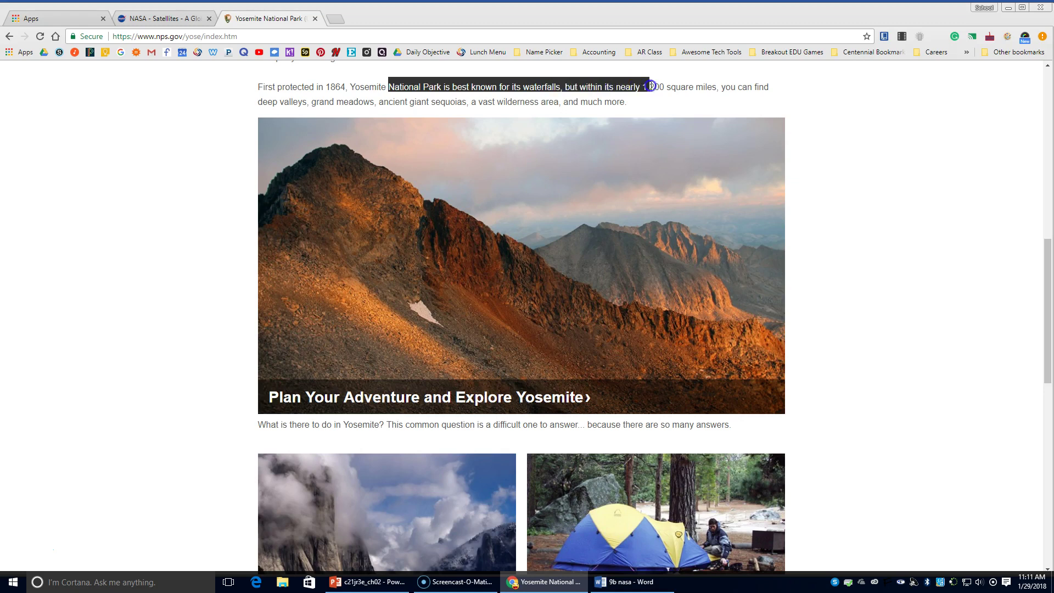
mouse_move(666, 86)
mouse_down()
mouse_move(661, 71)
mouse_move(687, 117)
mouse_move(666, 74)
mouse_up()
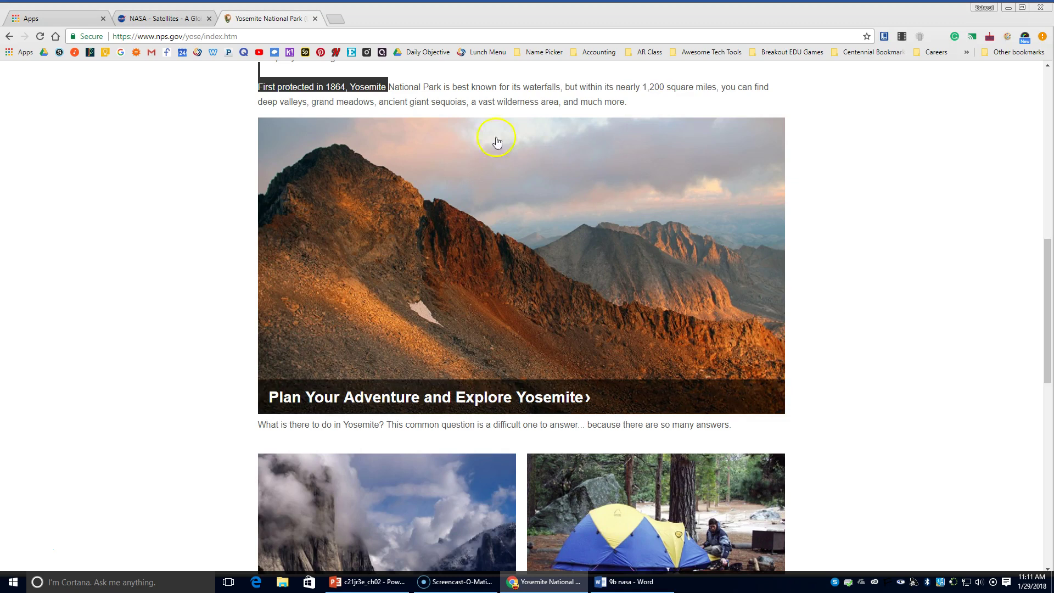
click(430, 103)
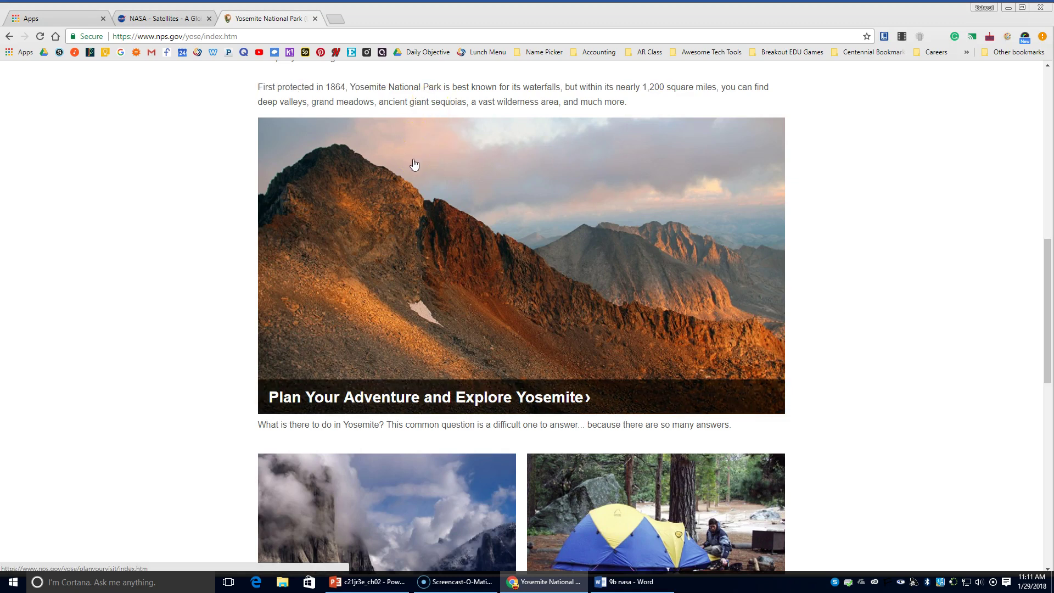
scroll(414, 165, down, 5)
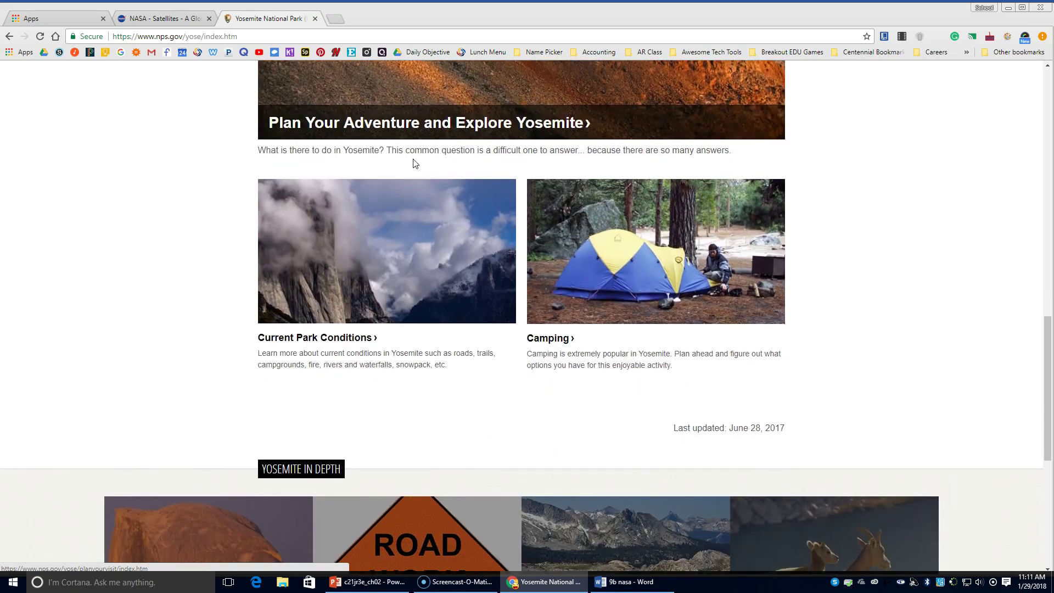
scroll(415, 163, down, 3)
scroll(414, 164, up, 2)
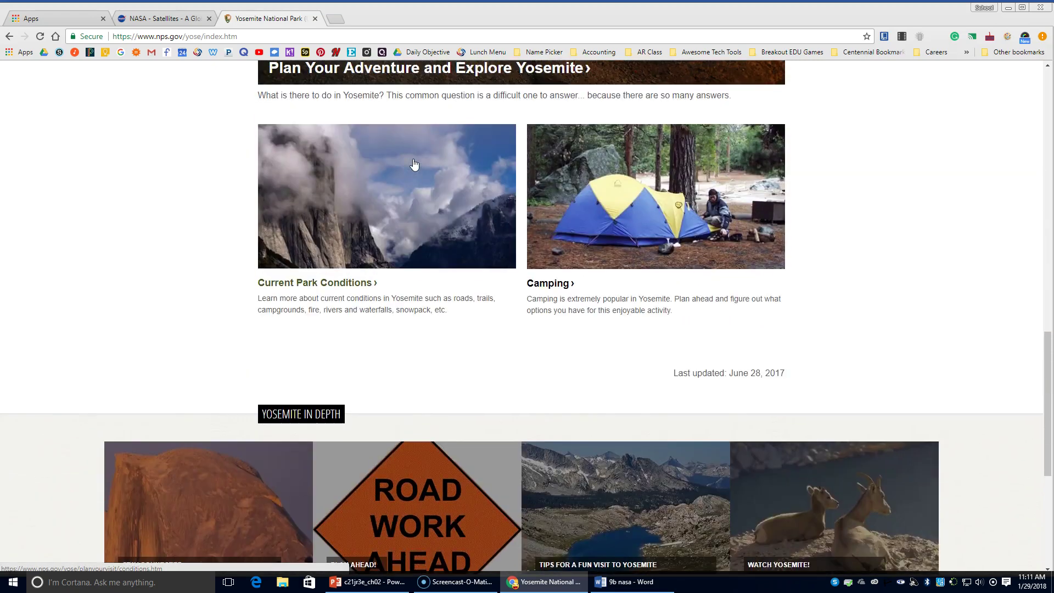
scroll(414, 165, up, 5)
- Open the Plan Your Adventure page, view its topic tiles, then go back
click(429, 268)
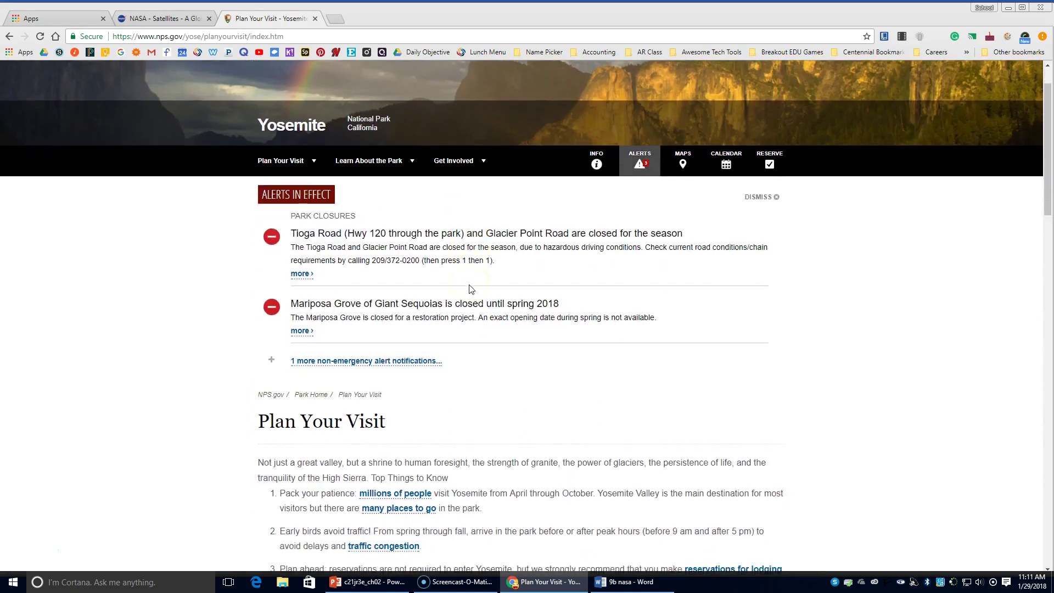
scroll(469, 288, down, 7)
scroll(471, 288, down, 7)
click(295, 280)
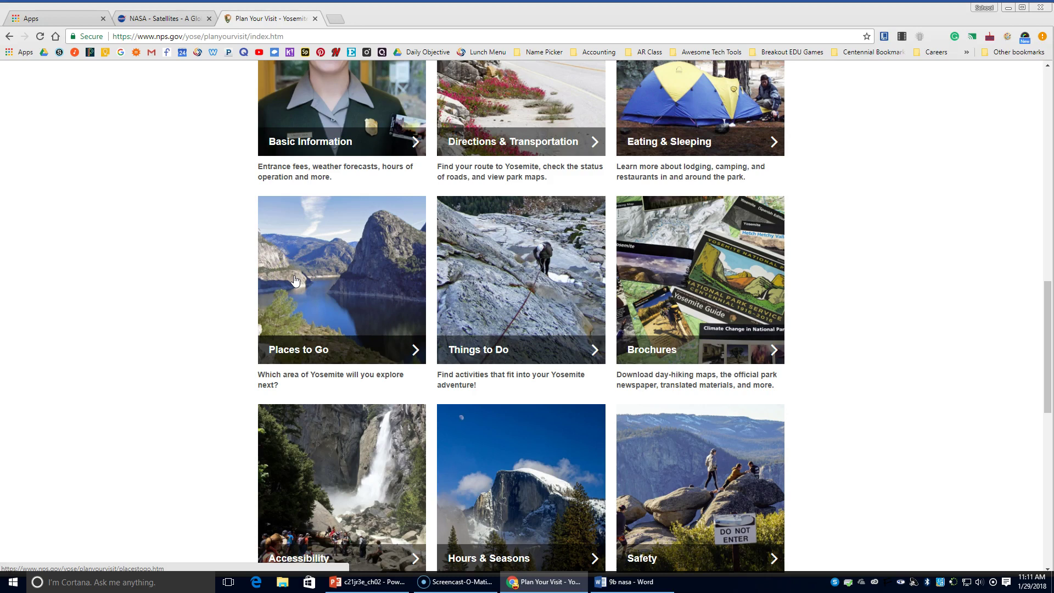
click(42, 53)
key(alt+Left)
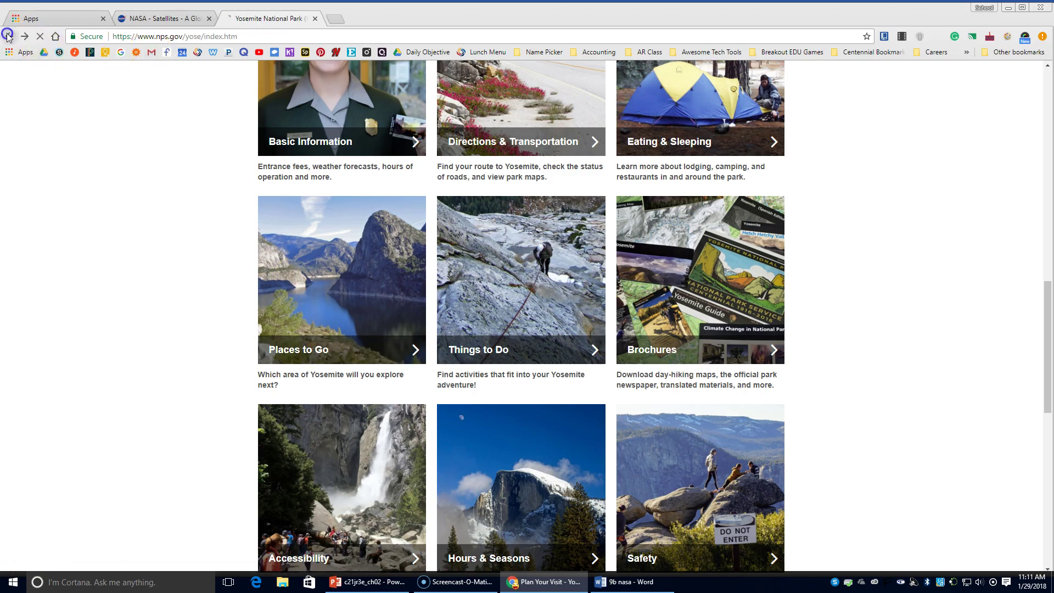
- Return to the Yosemite results, open Basic Information, and expand Operating Hours & Seasons
key(alt+Left)
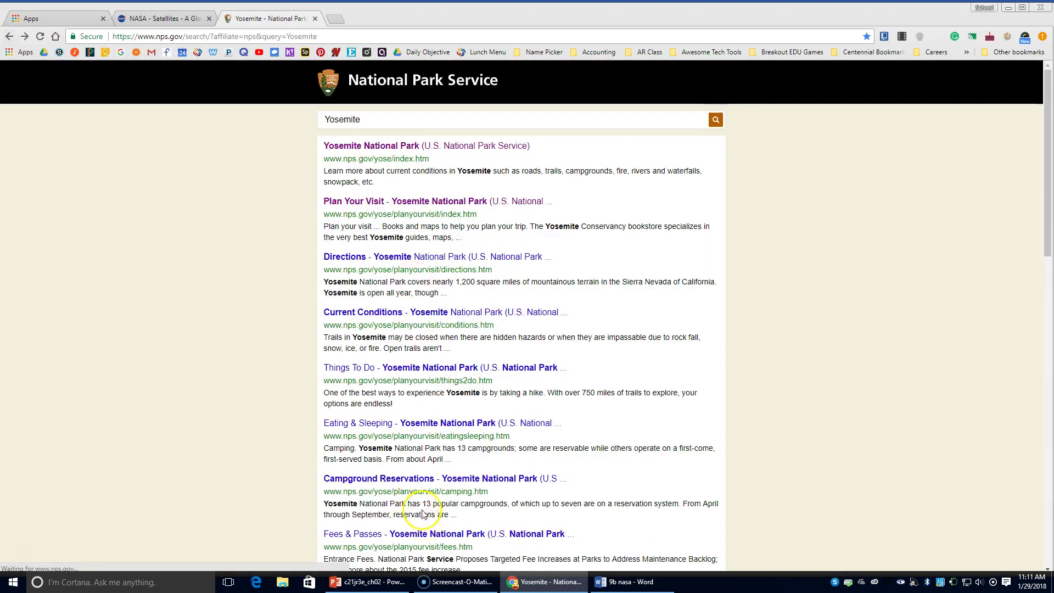
scroll(417, 494, down, 6)
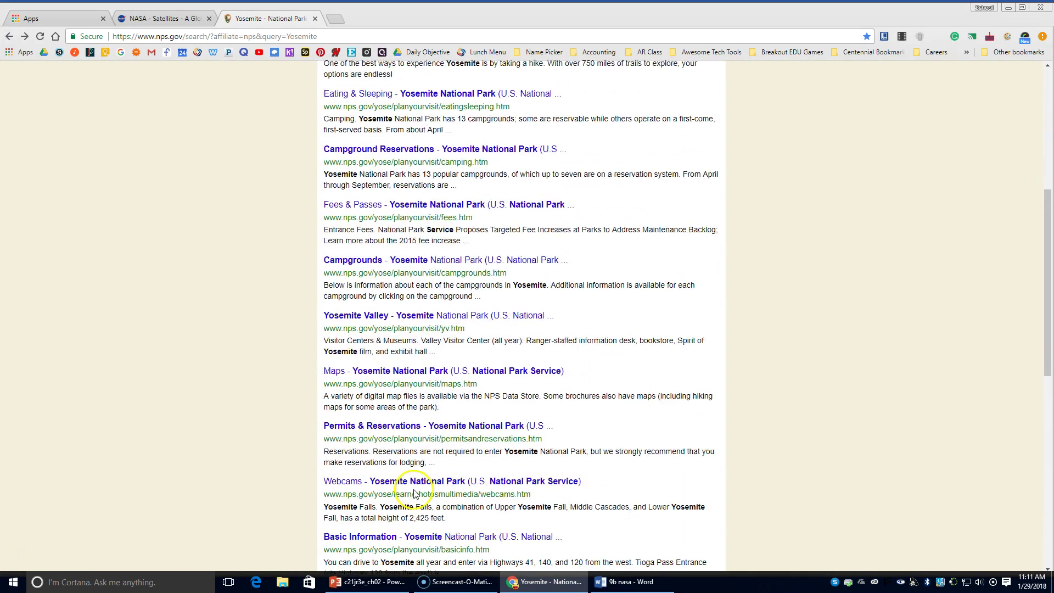
scroll(413, 488, down, 2)
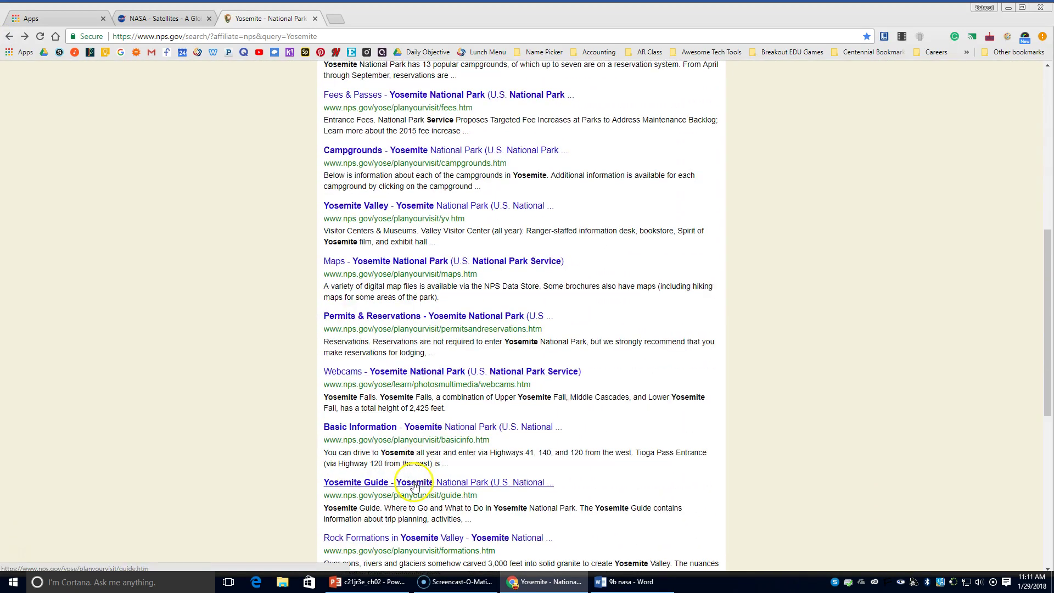
click(372, 435)
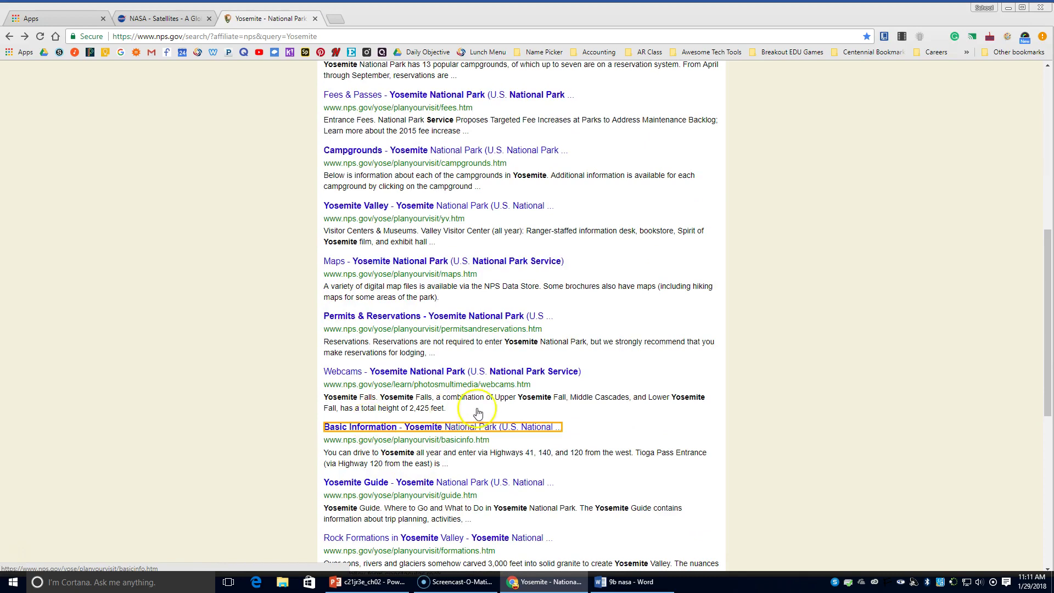
scroll(313, 393, down, 1)
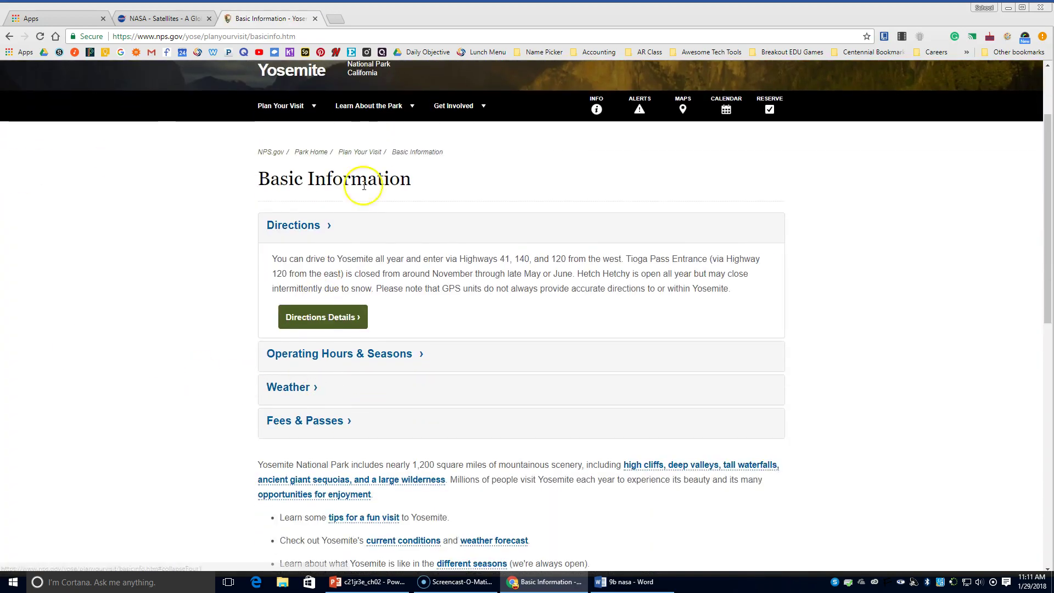
scroll(298, 336, down, 3)
scroll(327, 388, down, 3)
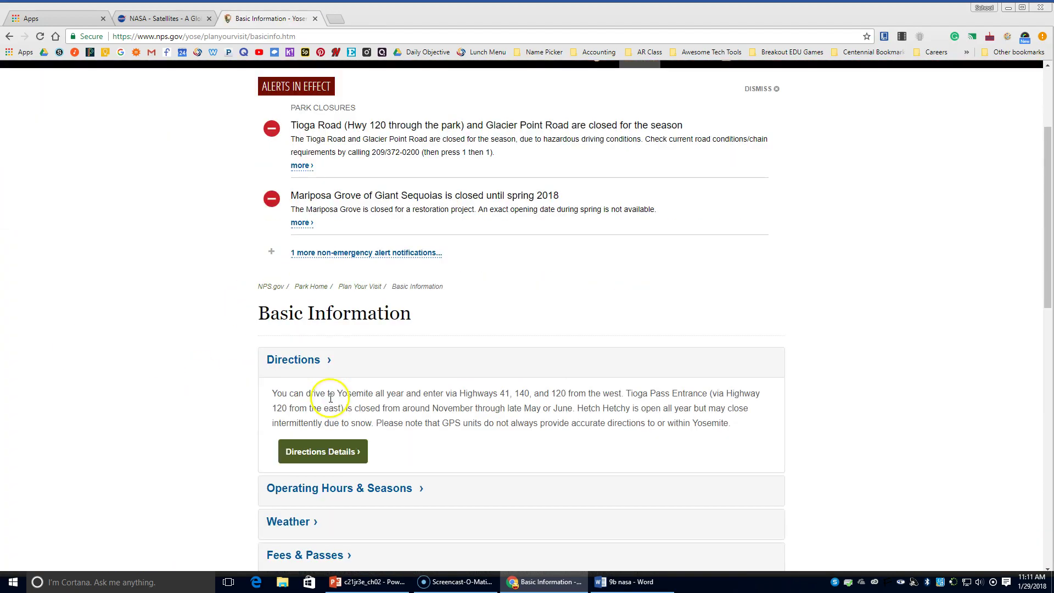
click(332, 491)
- Expand the Weather and Fees & Passes sections, then return to the 9b nasa Word document
scroll(357, 472, down, 1)
scroll(375, 467, down, 2)
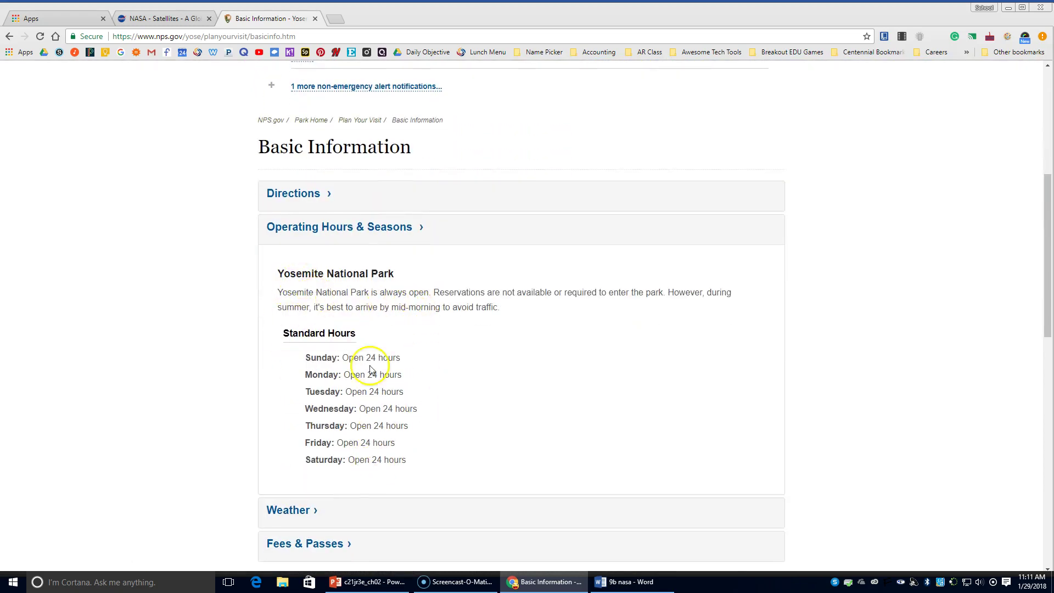
scroll(480, 381, down, 2)
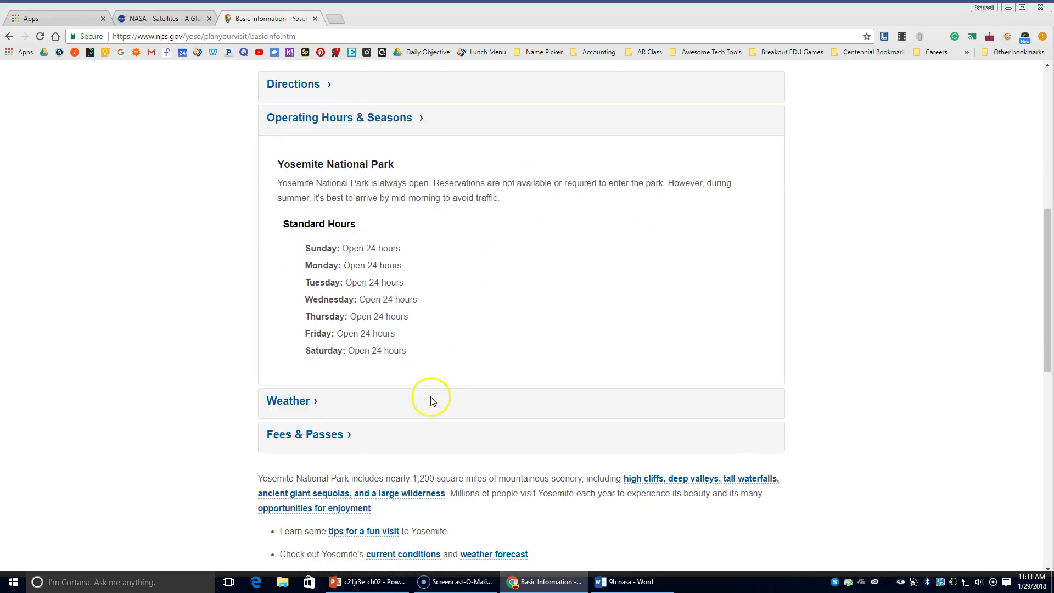
scroll(365, 283, down, 3)
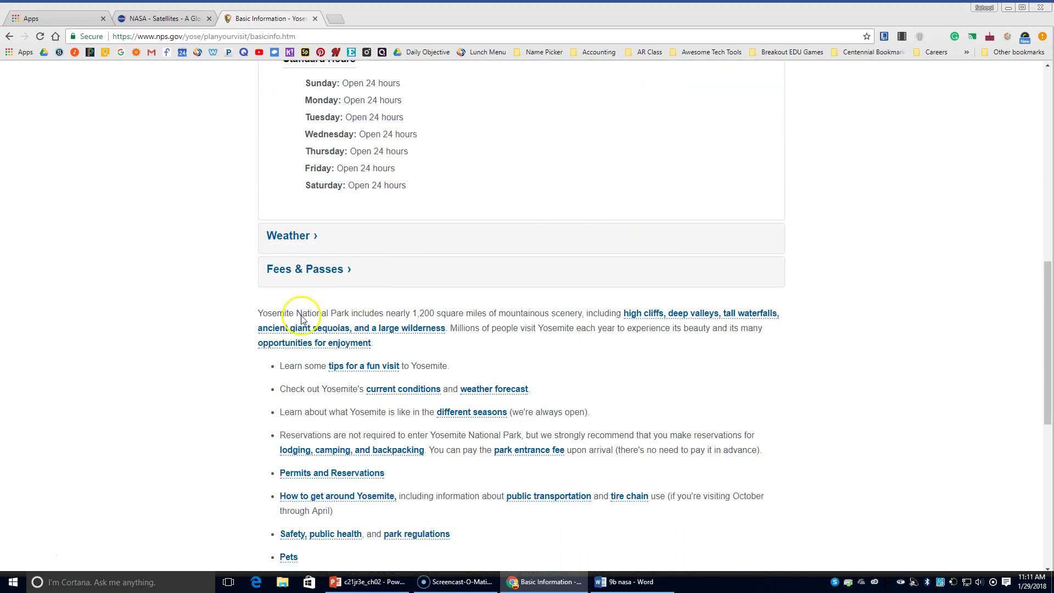
click(300, 237)
scroll(431, 307, up, 1)
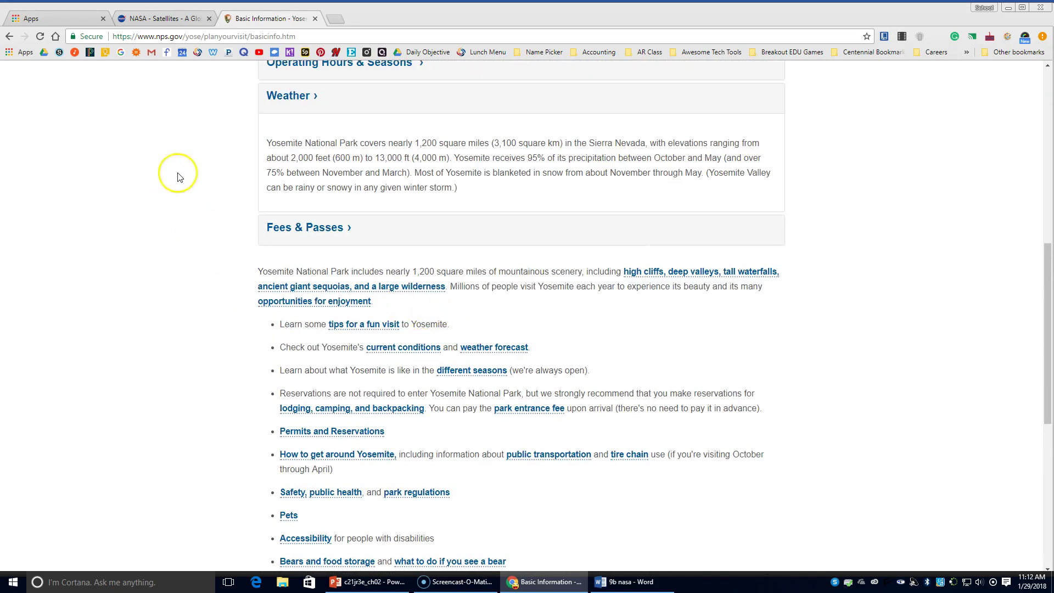
click(285, 240)
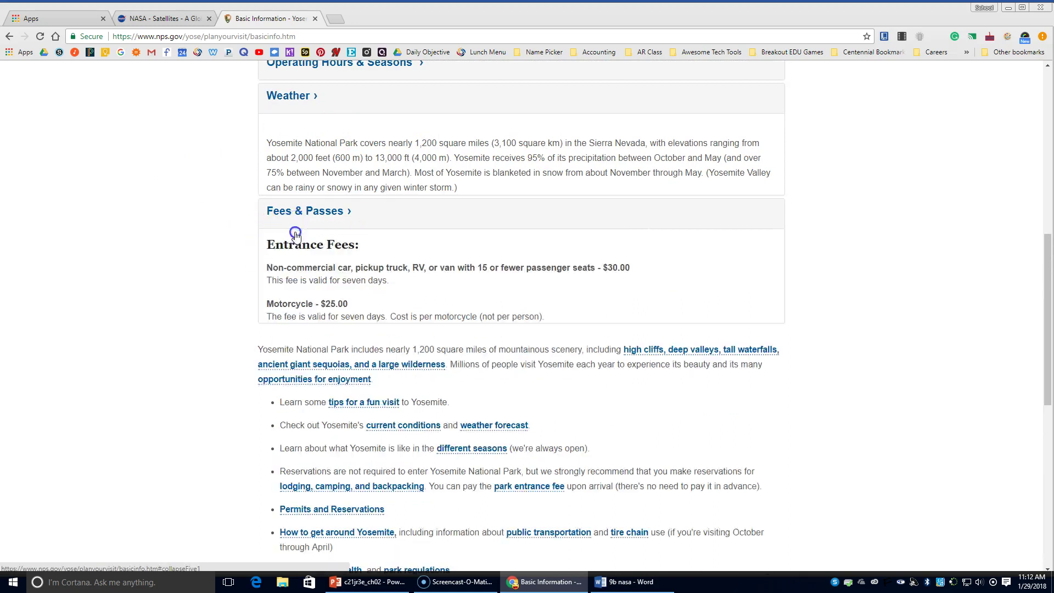
scroll(448, 322, down, 10)
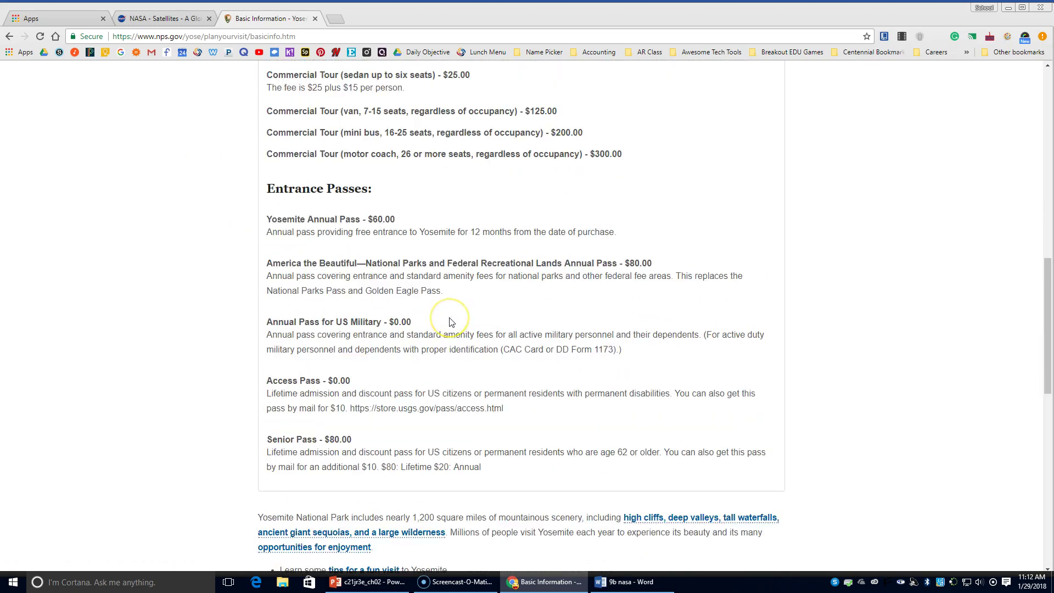
scroll(449, 322, up, 10)
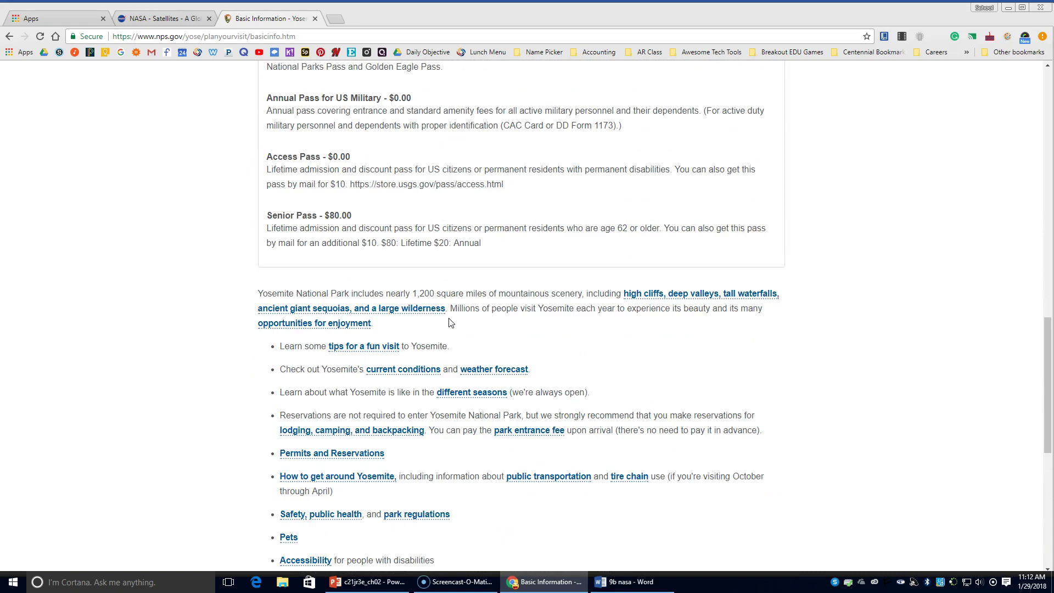
scroll(448, 315, up, 10)
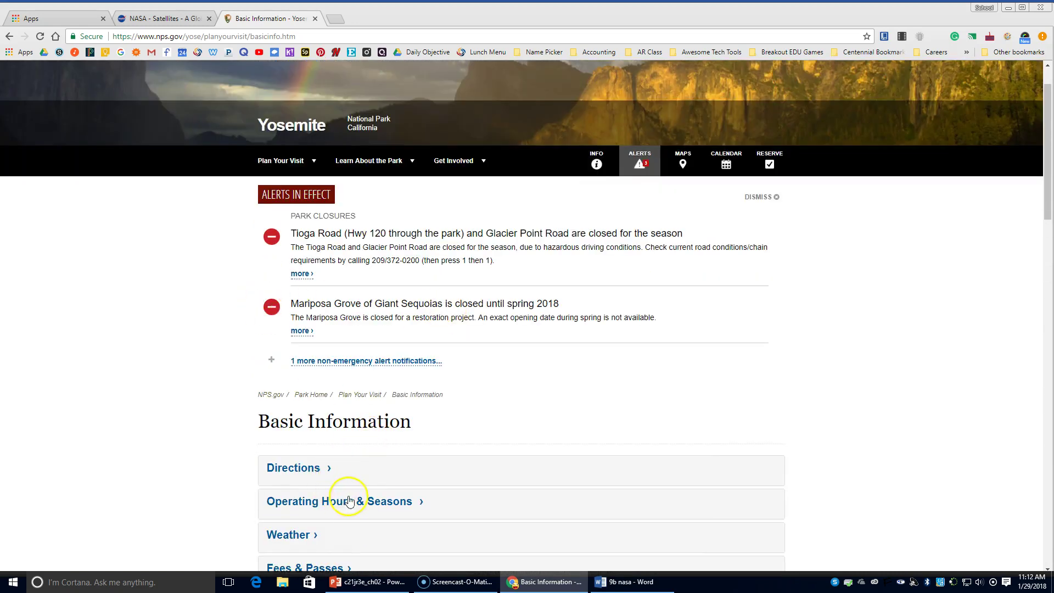
scroll(339, 497, down, 2)
scroll(285, 230, up, 1)
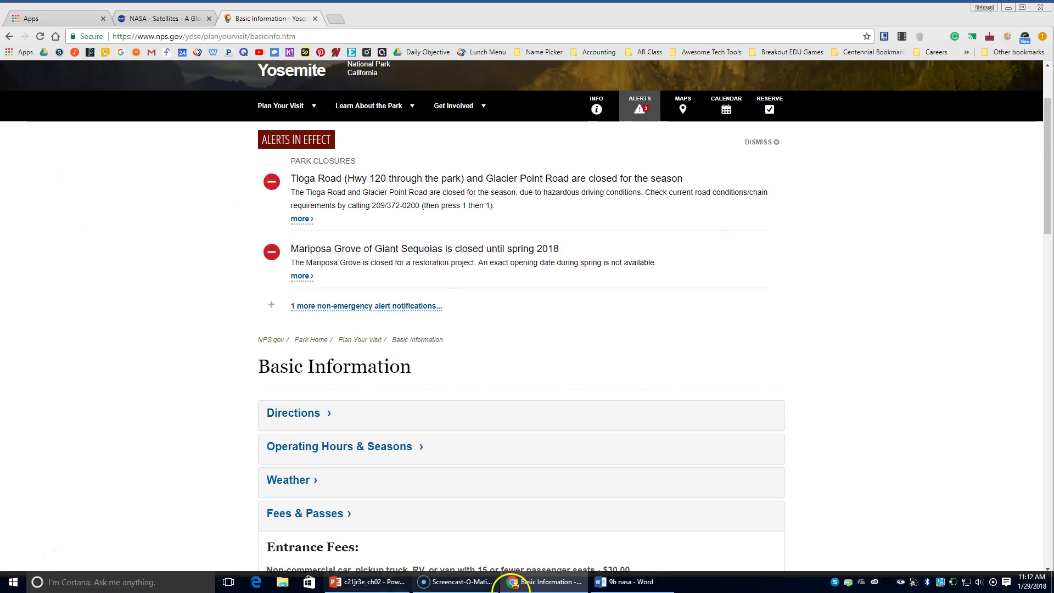
click(637, 582)
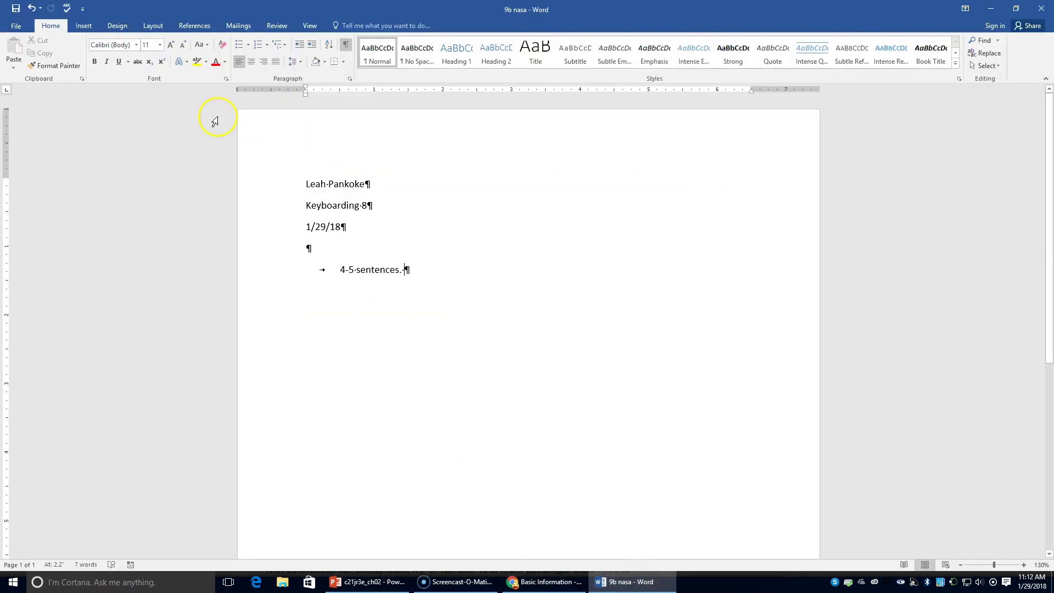
- Create a new blank Word document from the File menu
click(19, 30)
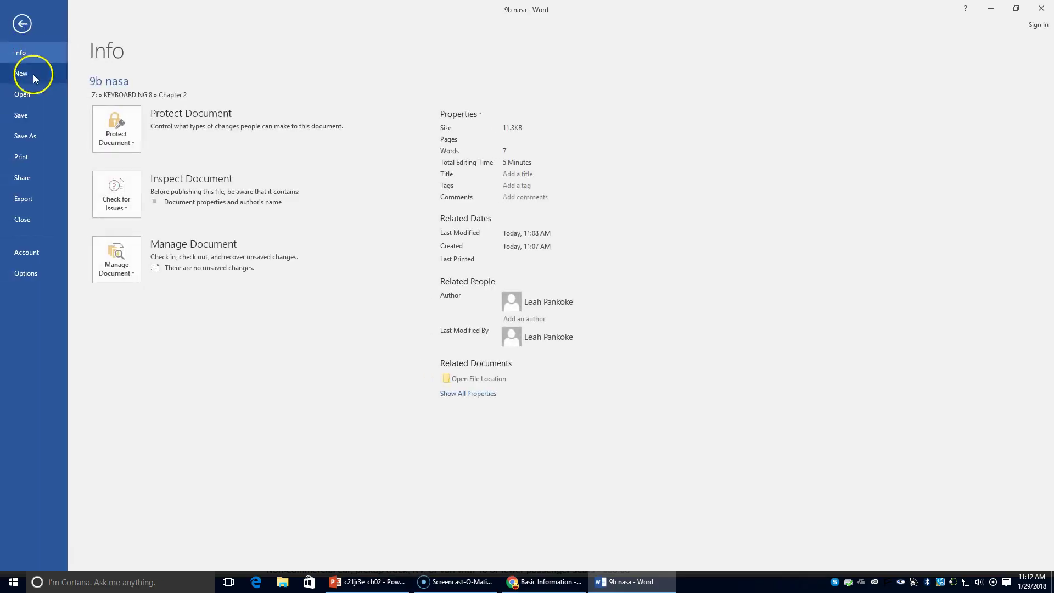
click(23, 74)
click(156, 182)
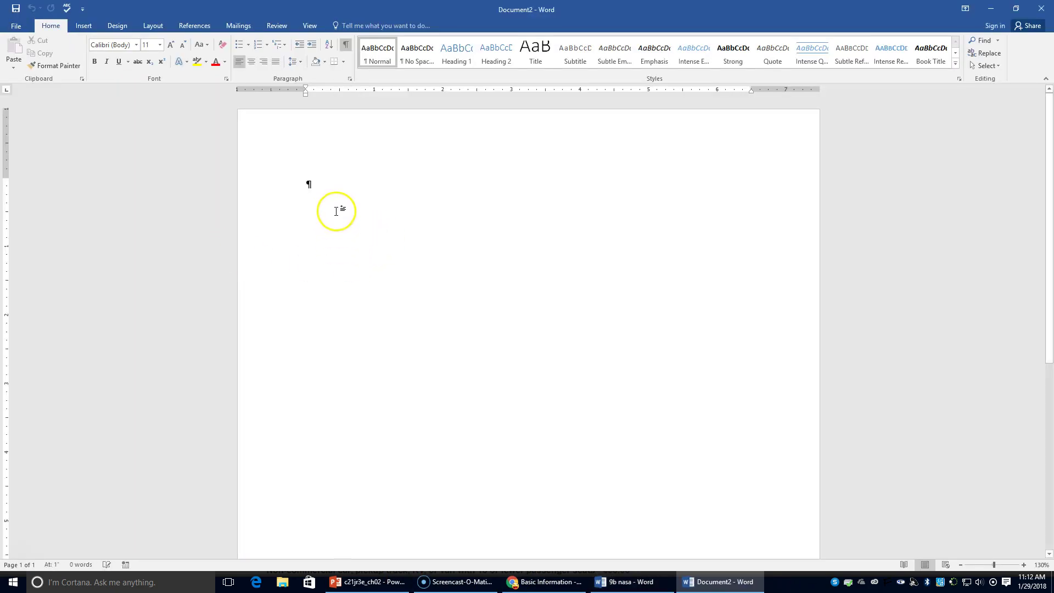
- Copy the three header lines from 9b nasa into the new document and add a line below
click(624, 581)
drag(303, 183, 376, 228)
key(ctrl+c)
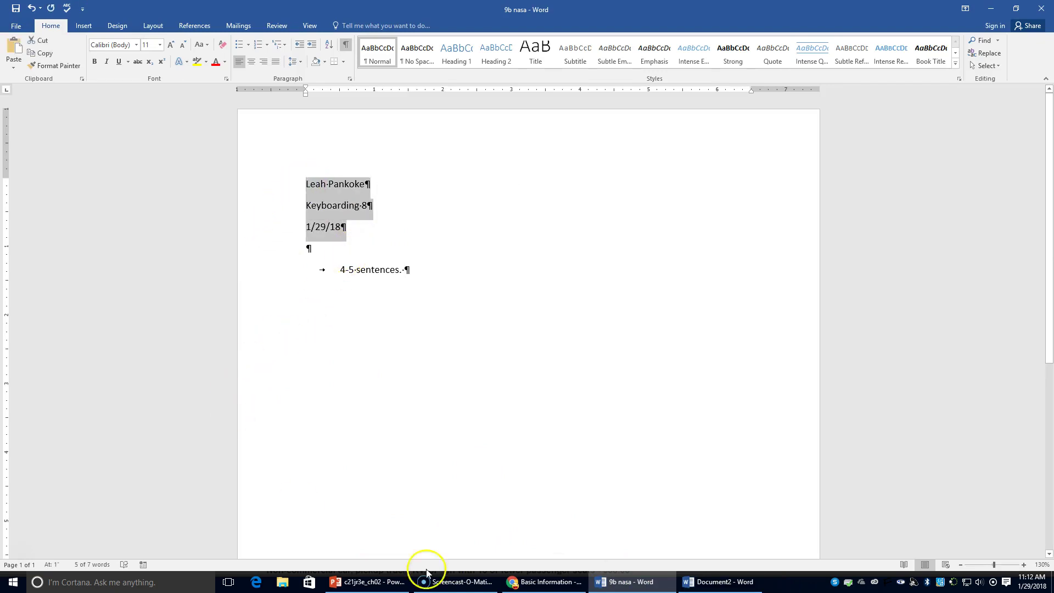
click(749, 583)
key(ctrl+v)
click(325, 277)
key(Return)
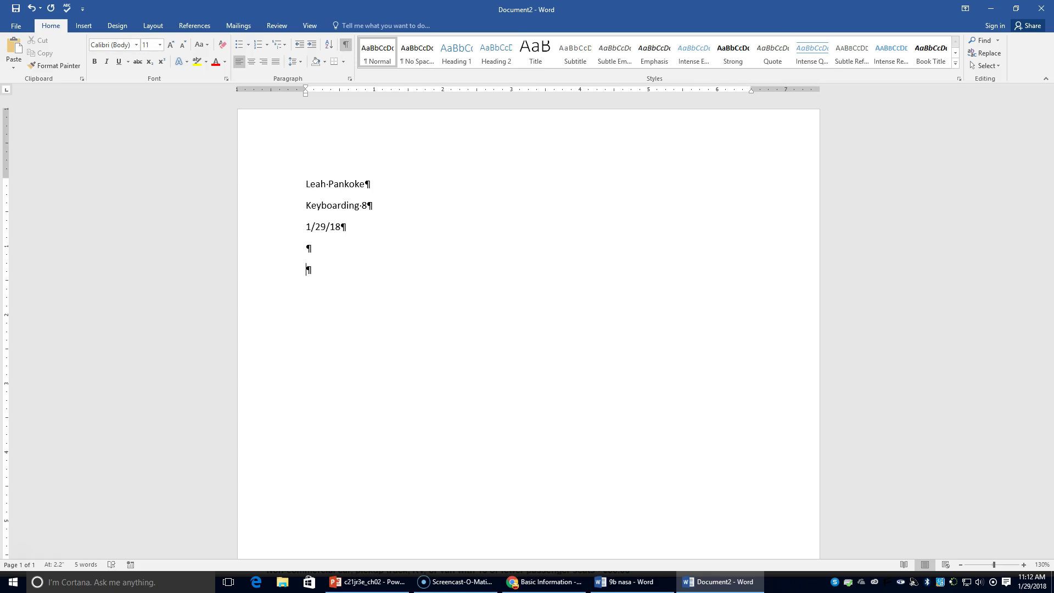
- Type an indented '2 sentences.' line
key(Tab)
text(2 seats)
key(BackSpace)
key(BackSpace)
key(BackSpace)
text(ntences.)
- Save Document2 as '9b nps' in the KEYBOARDING 8 > Chapter 2 folder
click(16, 25)
click(22, 135)
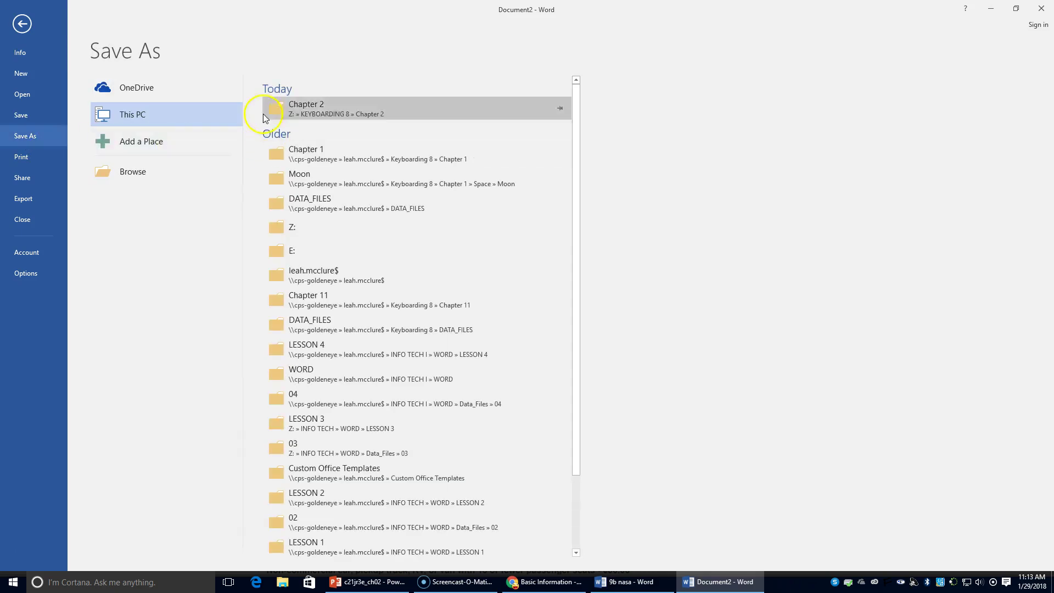
click(132, 169)
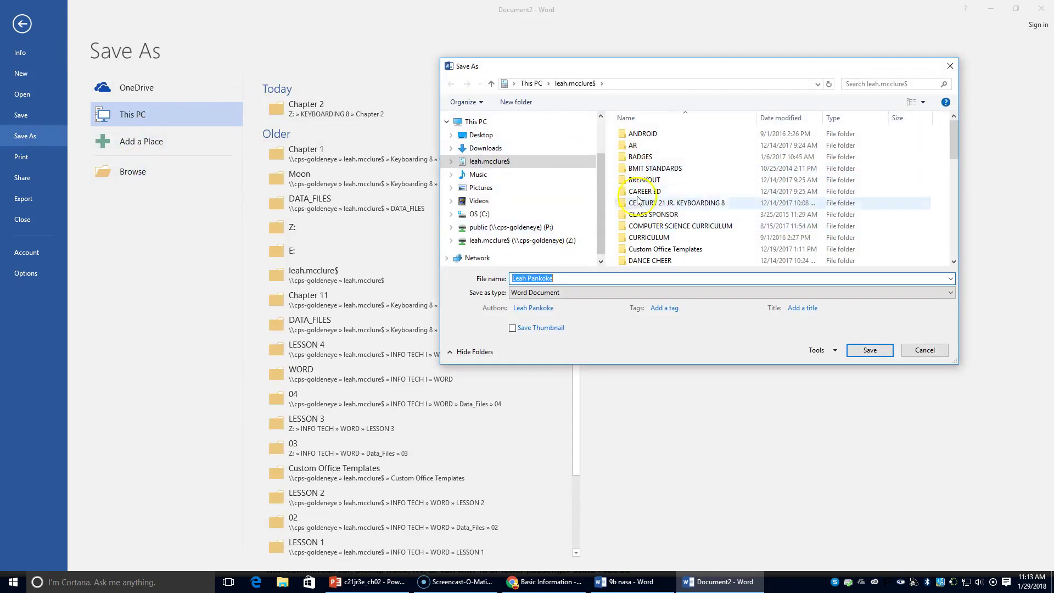
scroll(659, 222, down, 4)
click(666, 191)
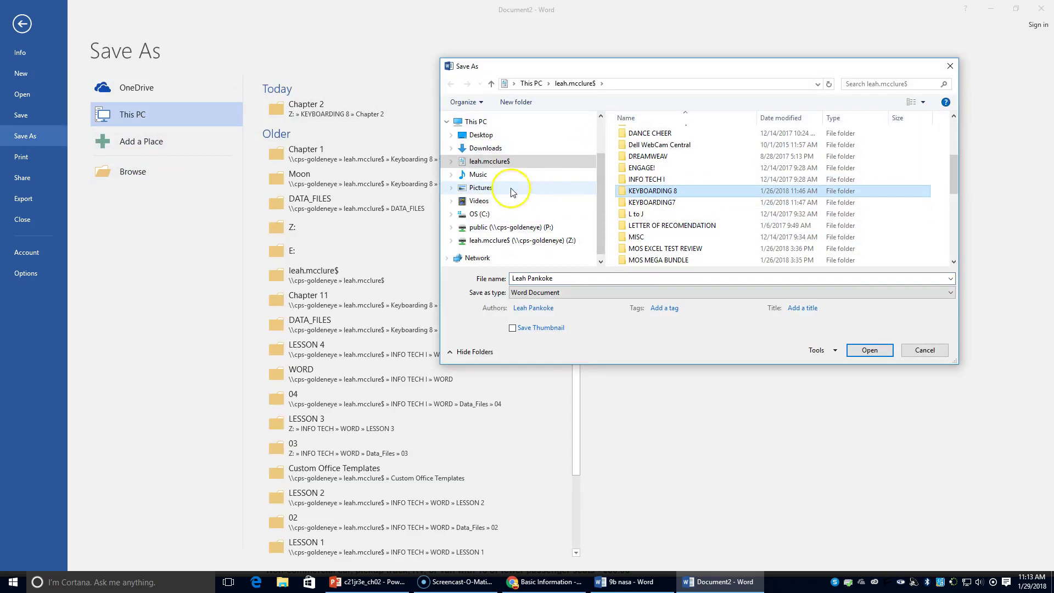
double_click(671, 191)
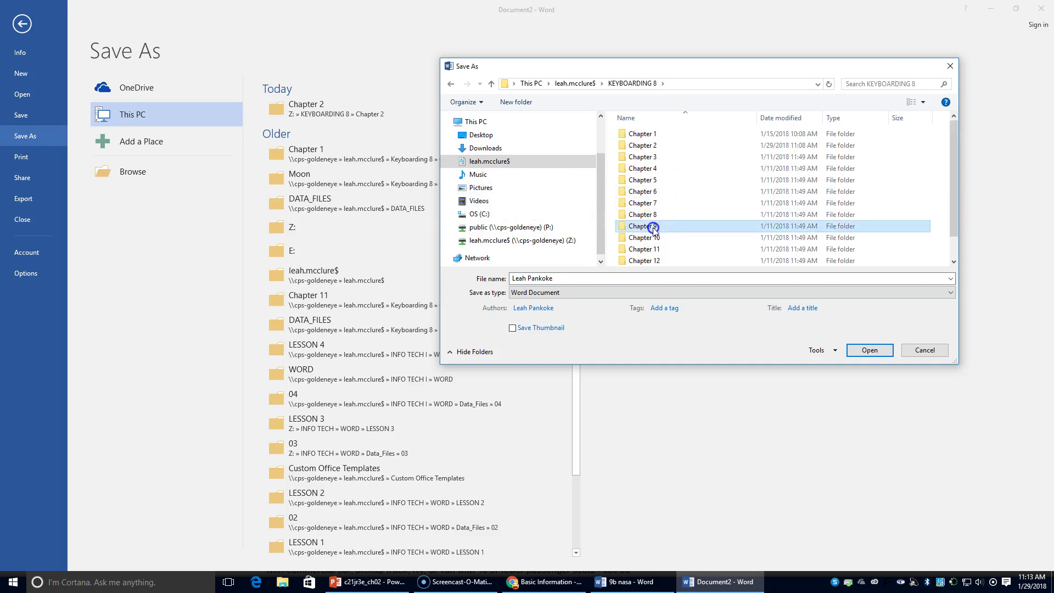
click(651, 146)
double_click(651, 146)
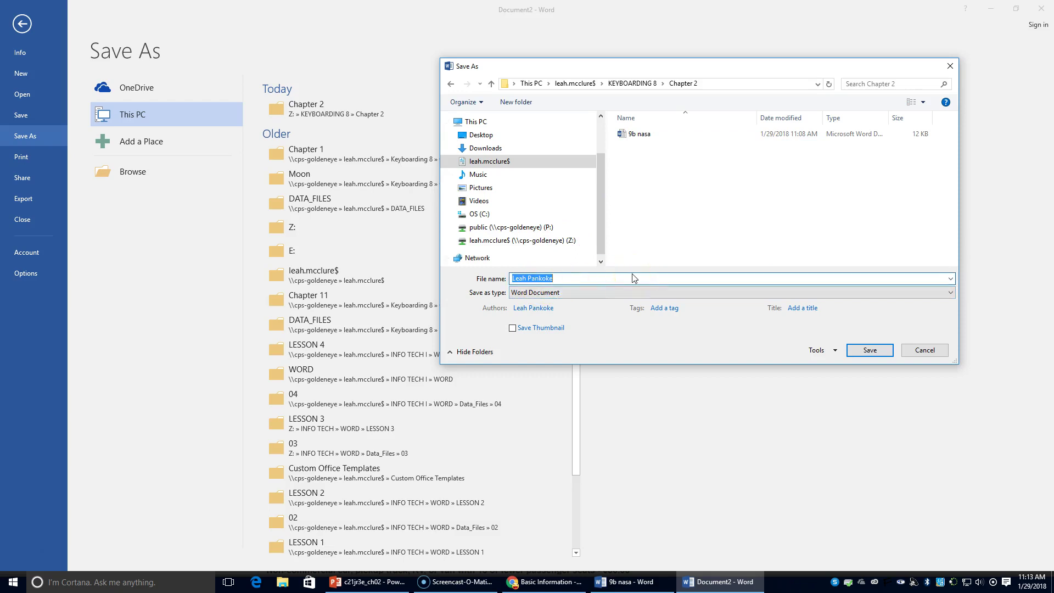
text(9b)
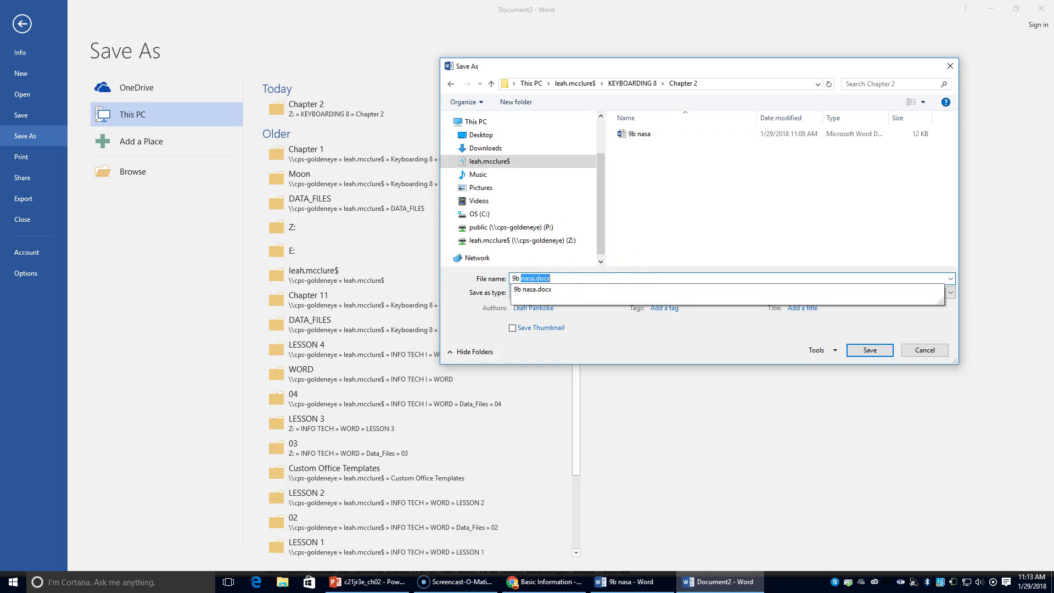
key(BackSpace)
text(nps)
key(Return)
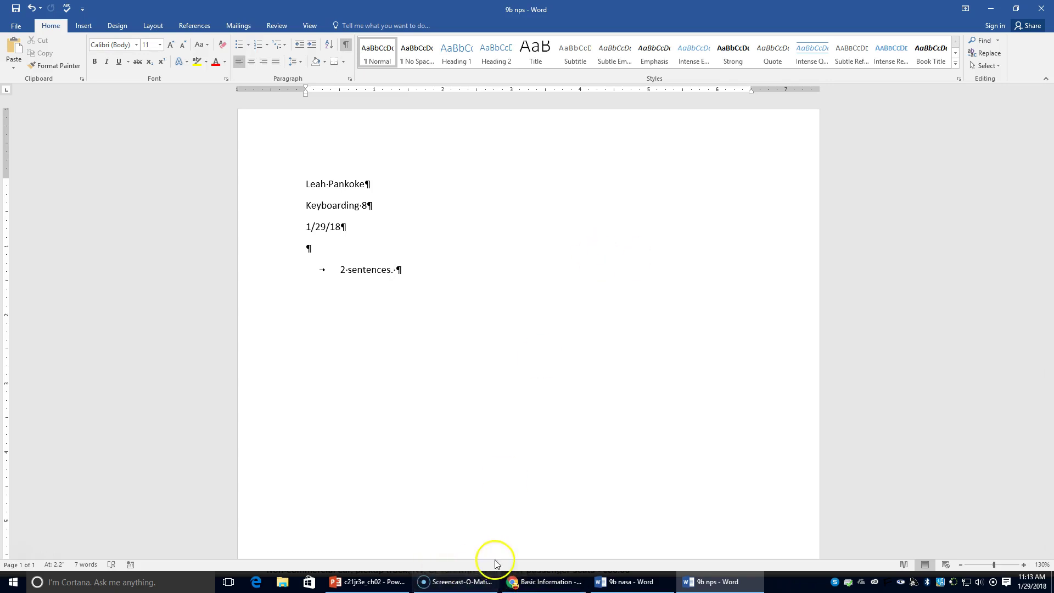
click(539, 584)
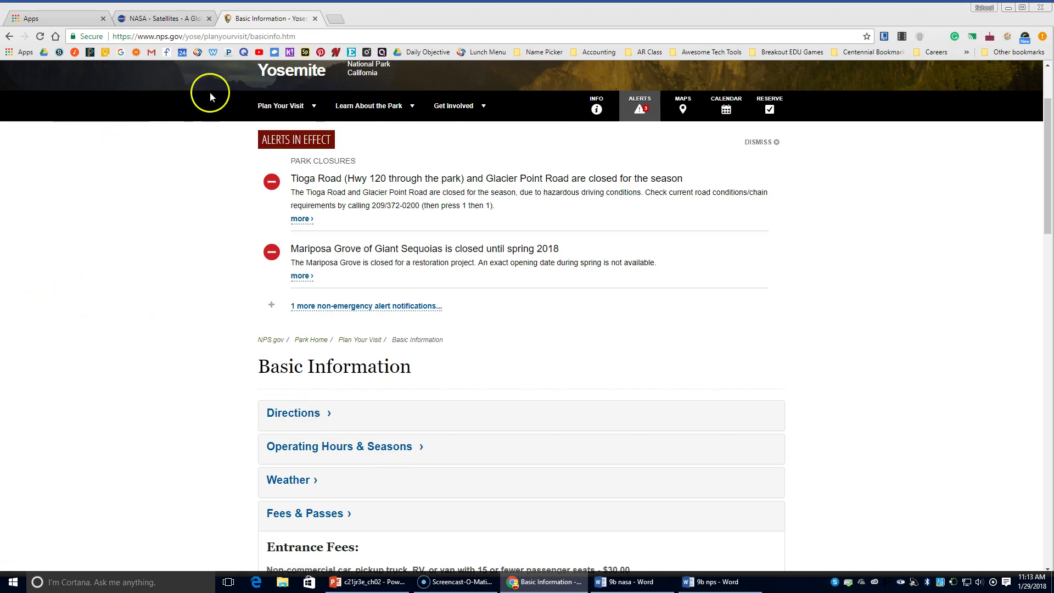
click(11, 37)
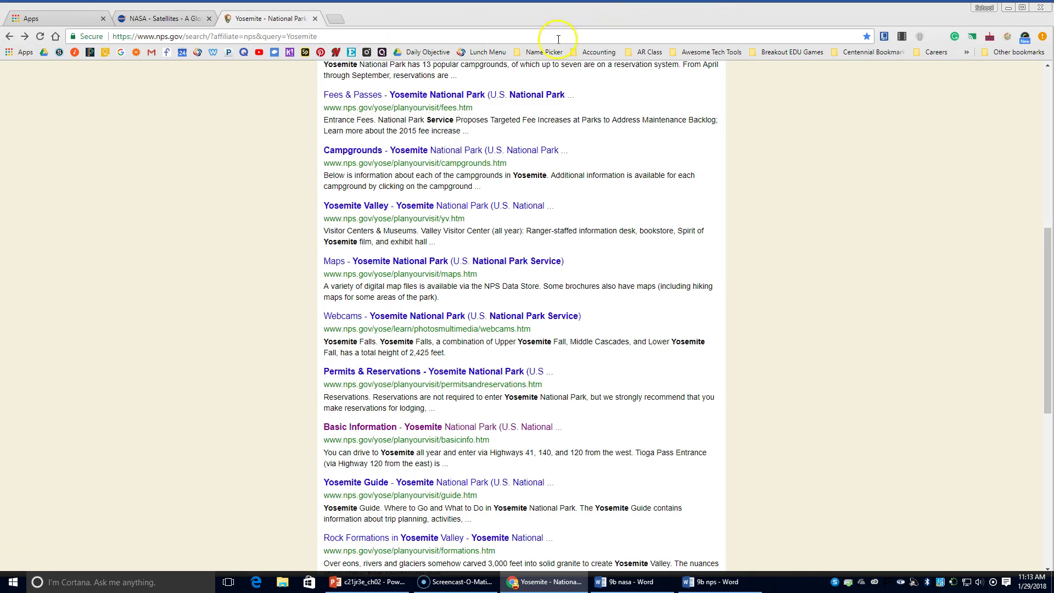
click(557, 39)
click(555, 38)
click(210, 37)
drag(208, 36, 213, 36)
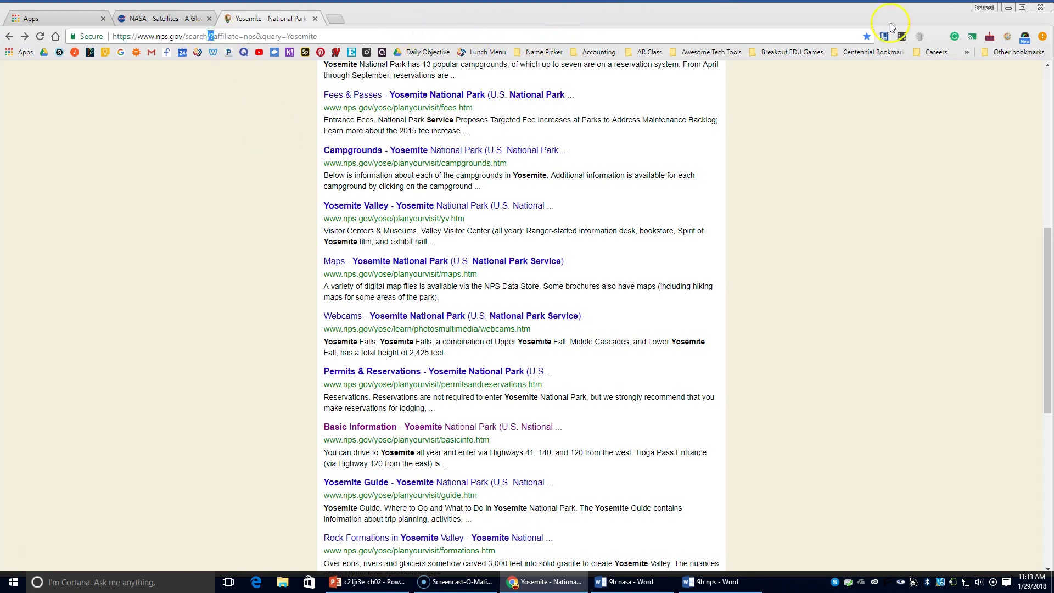
drag(286, 37, 353, 40)
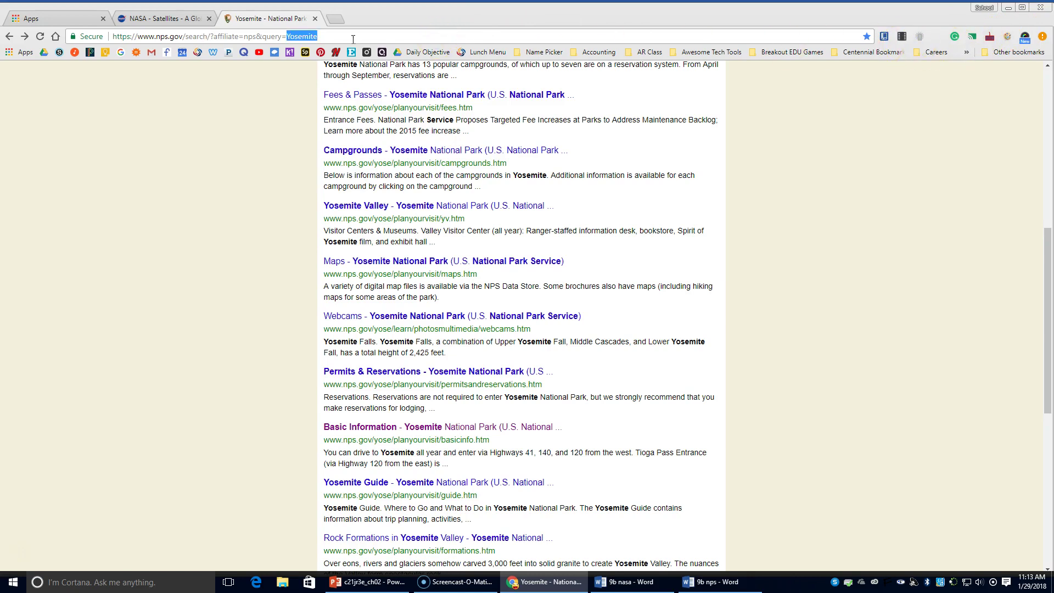
key(ctrl+a)
text(www.)
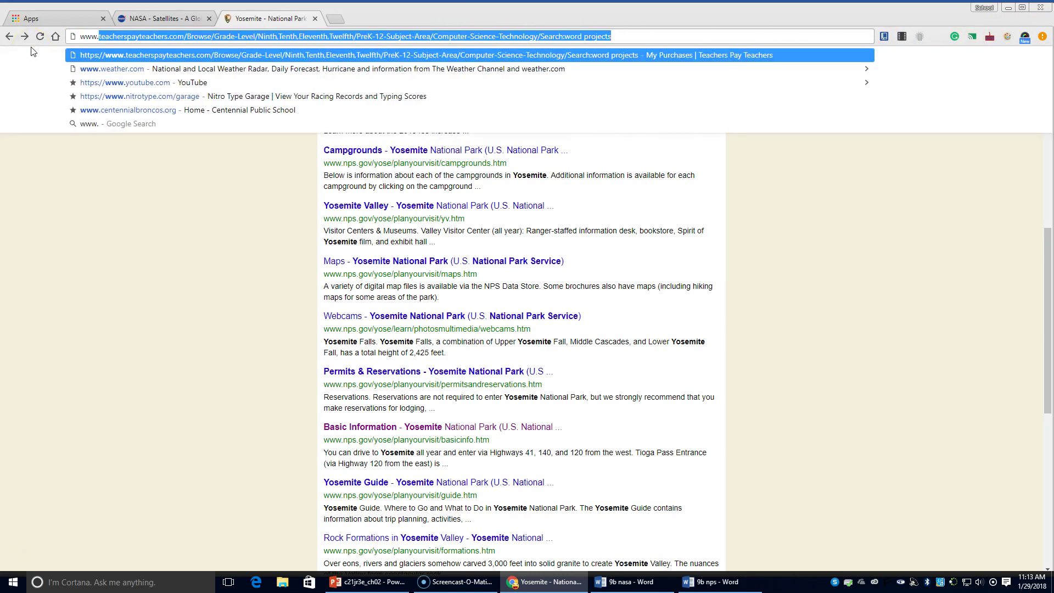
text(nps.gov)
key(Return)
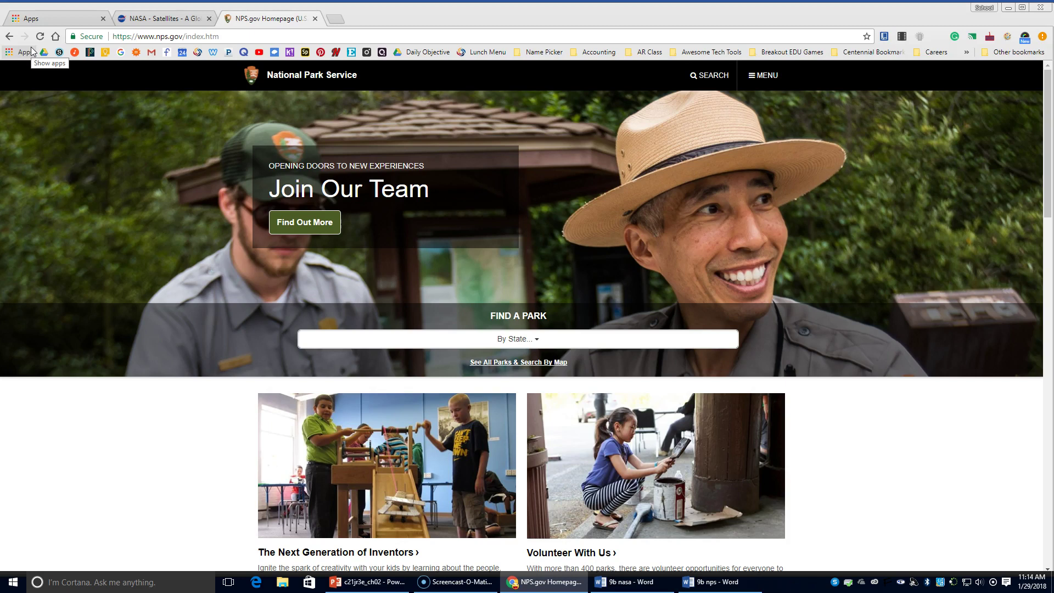
- Bookmark the NPS homepage and search the site for 'Yellowstone'
click(866, 36)
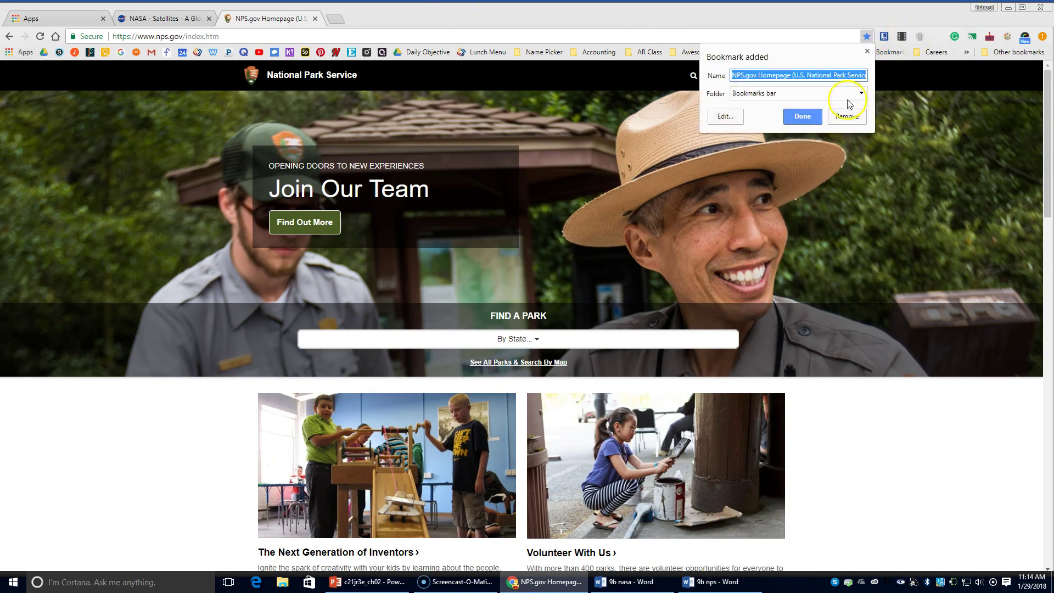
click(806, 116)
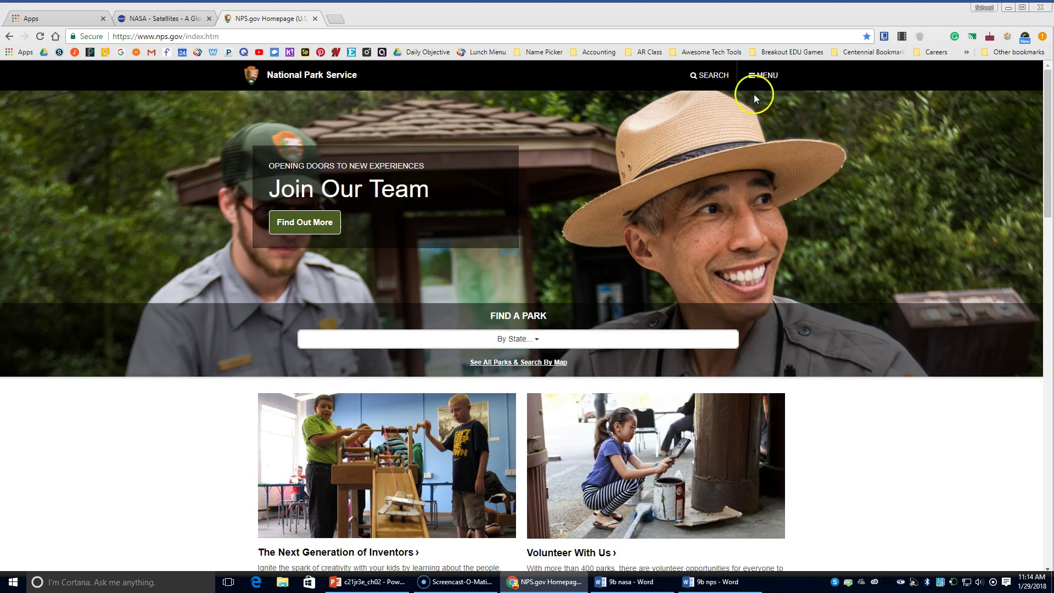
click(710, 75)
text(Ye)
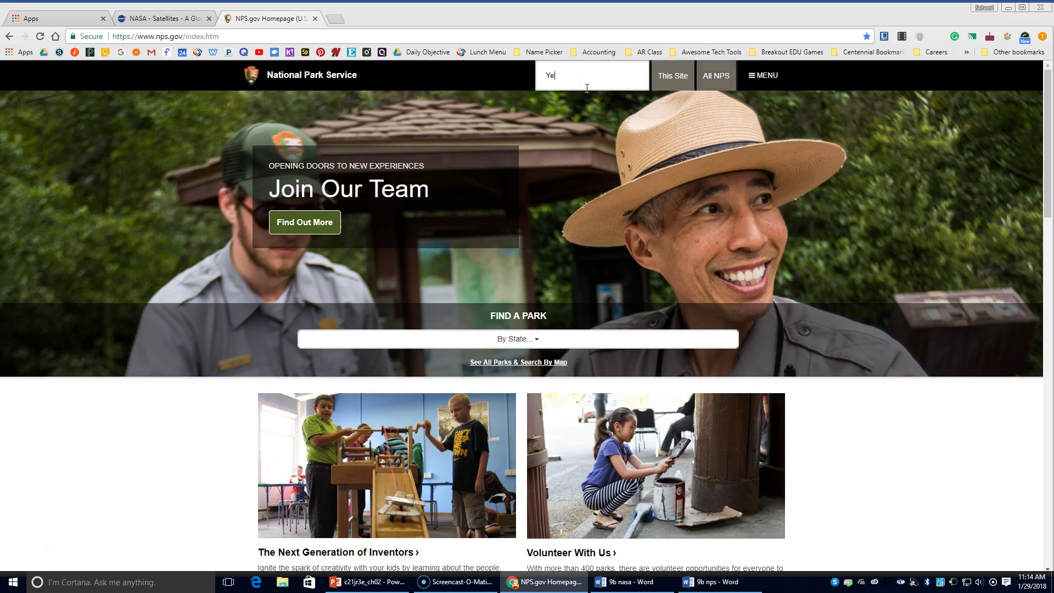
text(llowstone)
key(Return)
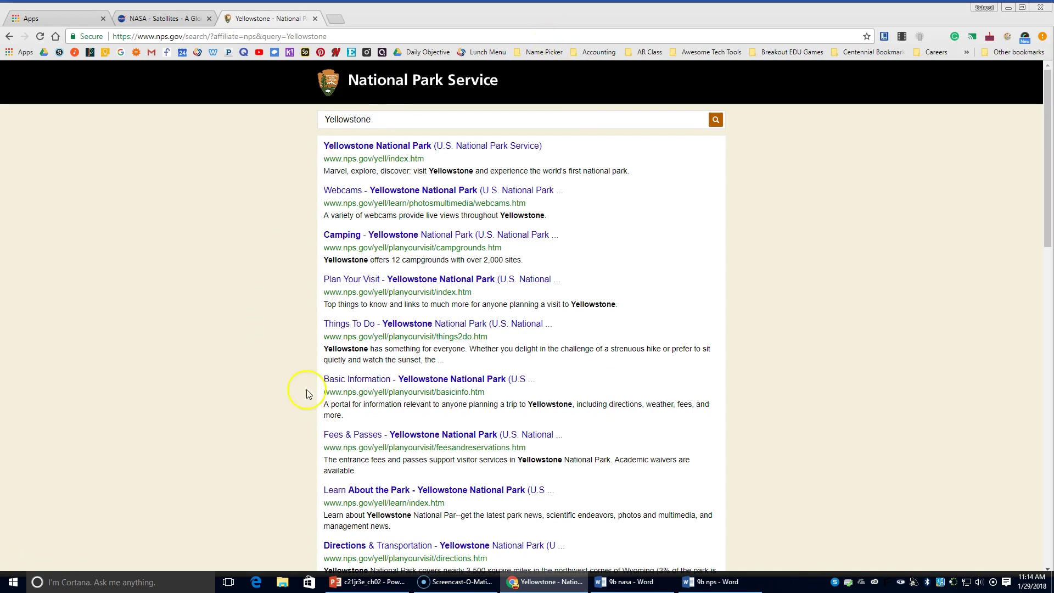
- Launch Word by searching the computer for 'word'
click(75, 582)
text(word)
key(Return)
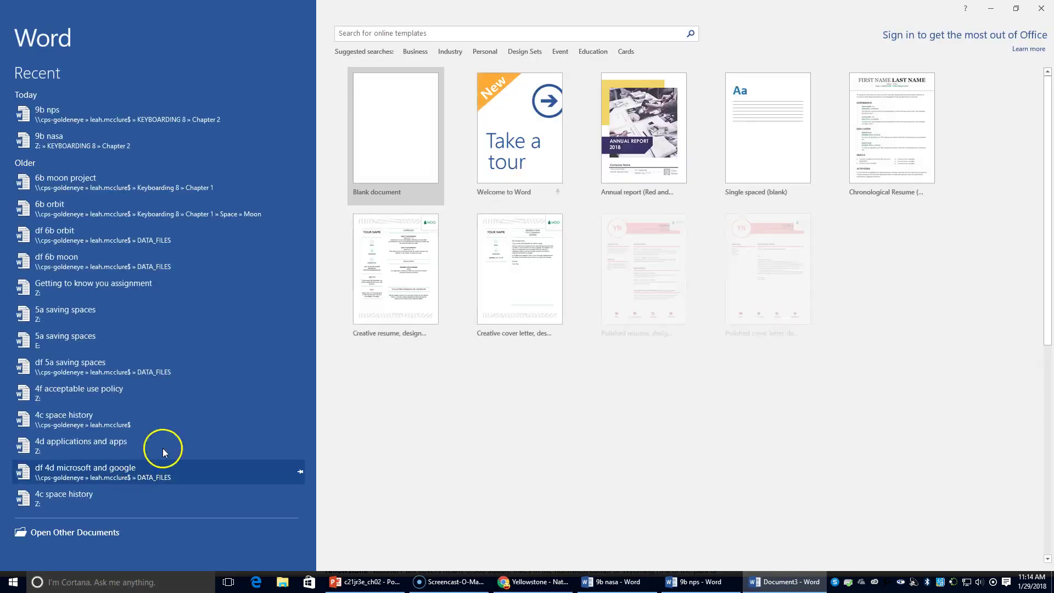
- Start a blank document and paste in the name, class and date lines from 9b nps
click(414, 185)
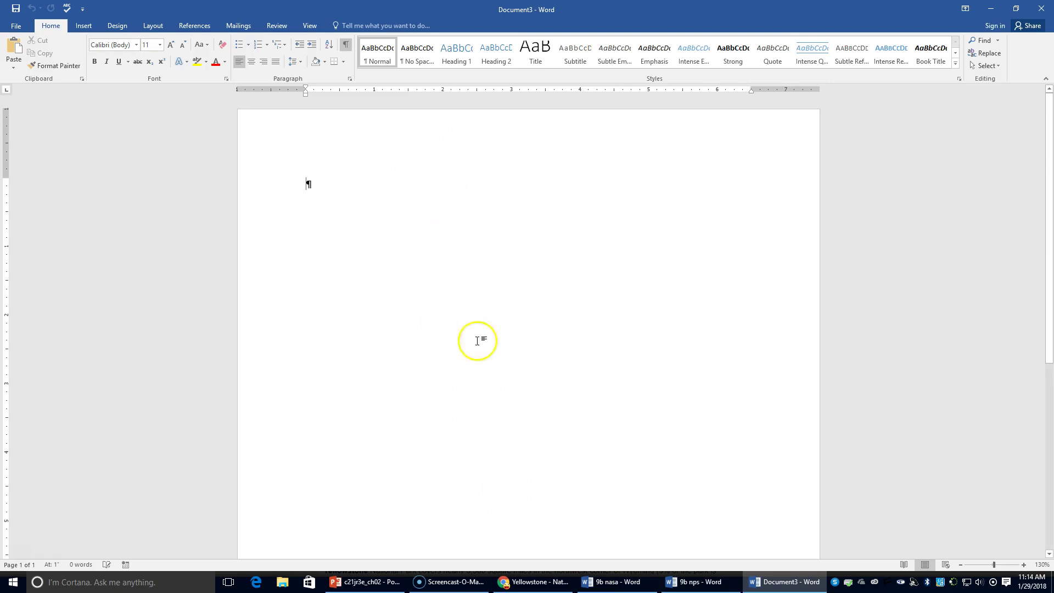
click(694, 582)
drag(304, 183, 338, 235)
key(ctrl+c)
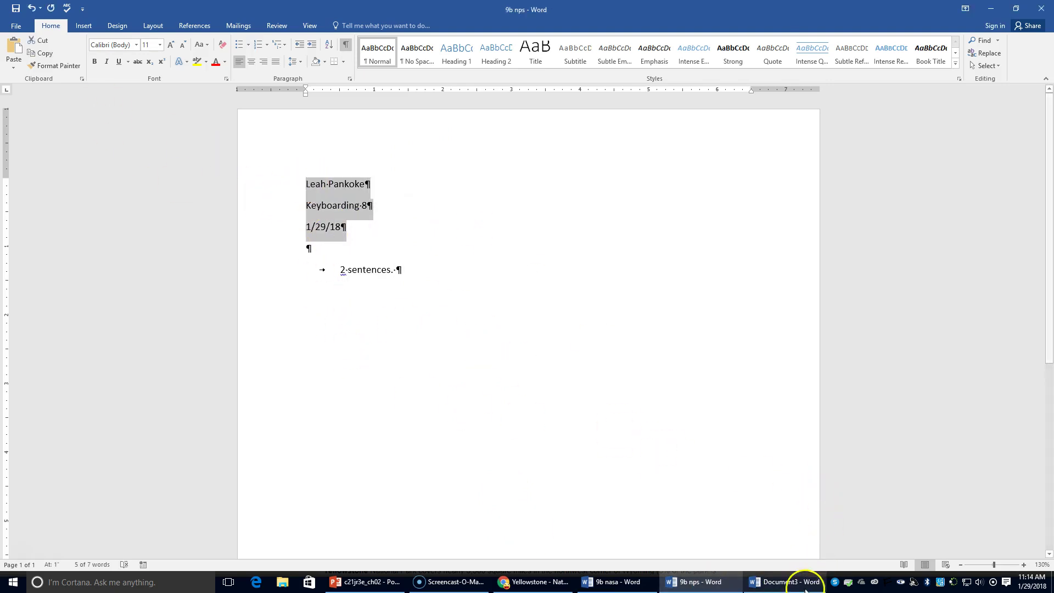
click(801, 582)
key(ctrl+v)
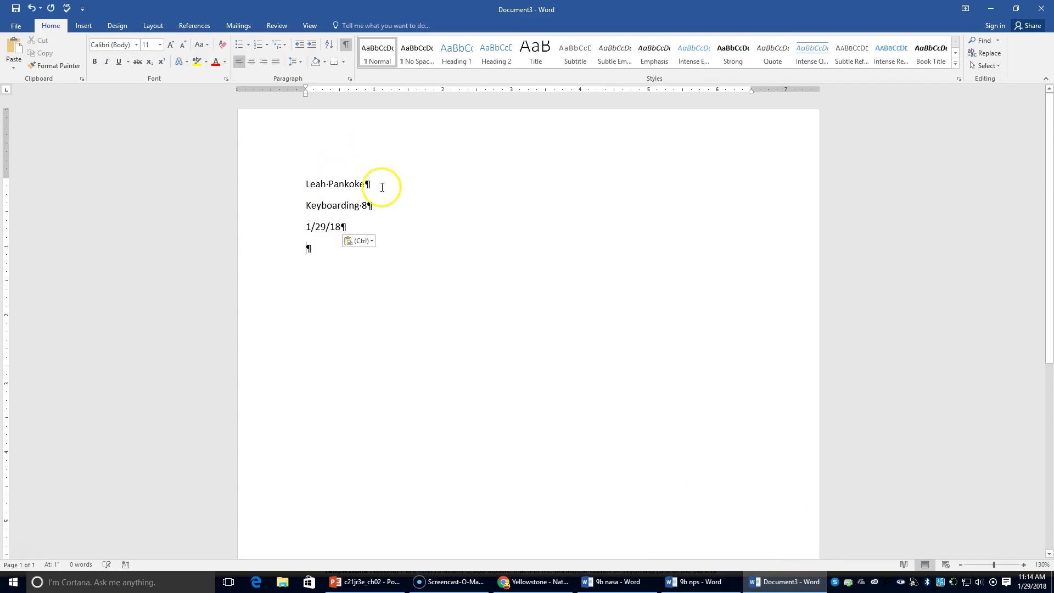
key(Return)
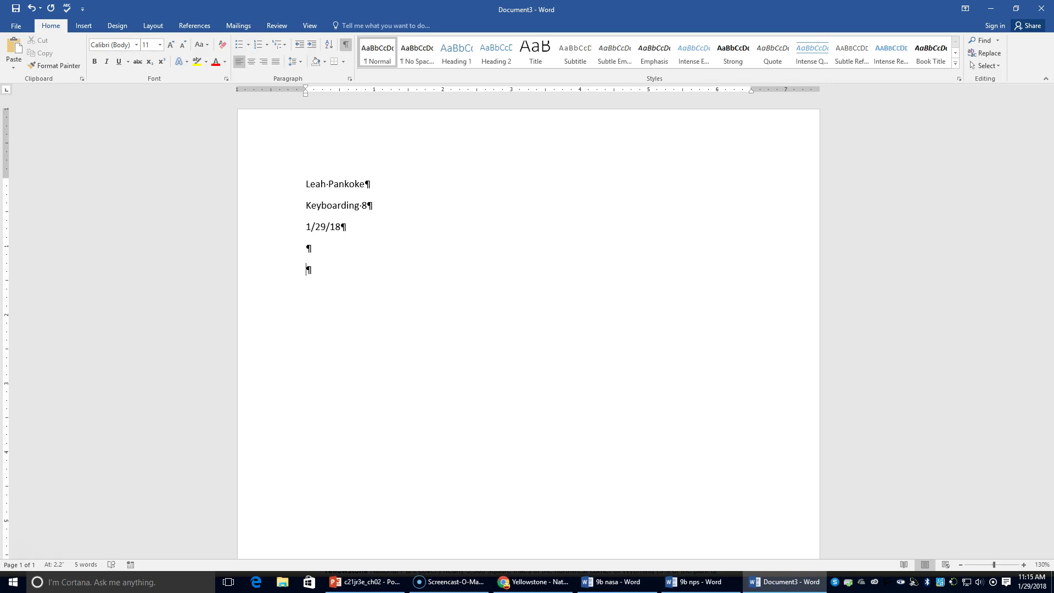
- Make the empty line below the heading a numbered item
click(258, 45)
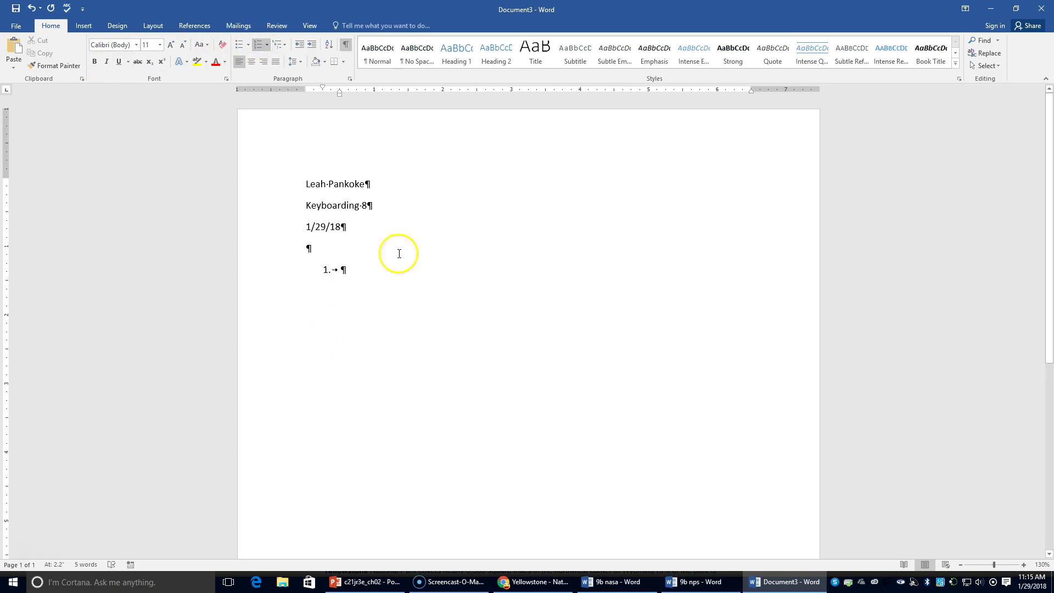
text(asjdfklasdjfhlksdfsdfsdf)
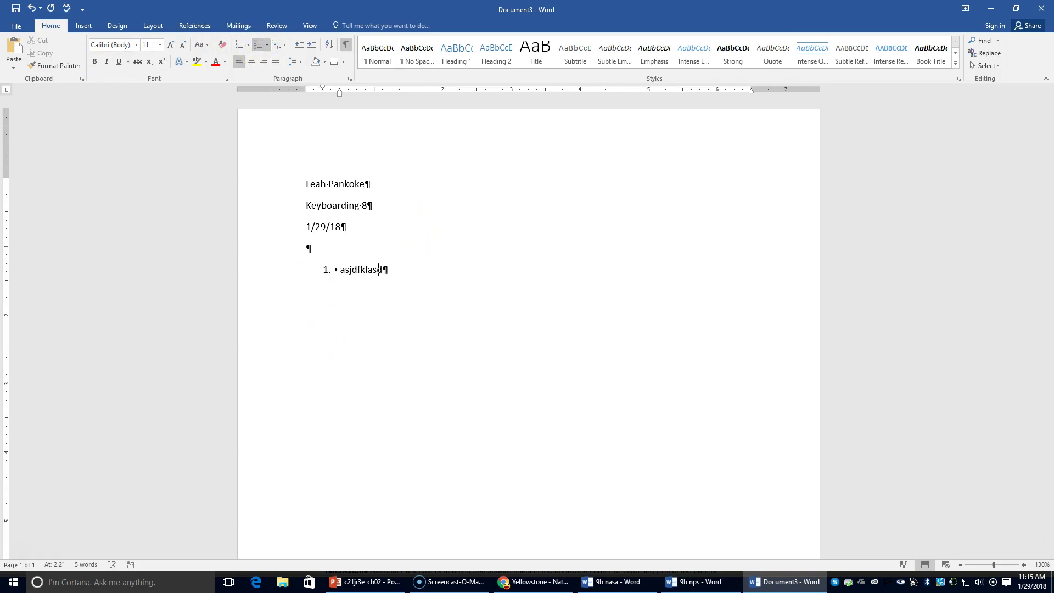
key(BackSpace)
key(BackSpace)
key(BackSpace)
key(BackSpace)
key(BackSpace)
key(BackSpace)
key(BackSpace)
key(BackSpace)
key(BackSpace)
key(BackSpace)
key(BackSpace)
key(BackSpace)
key(BackSpace)
key(BackSpace)
key(BackSpace)
key(BackSpace)
key(BackSpace)
key(BackSpace)
key(BackSpace)
key(BackSpace)
- Open the Yellowstone National Park result and scroll through its page
click(522, 581)
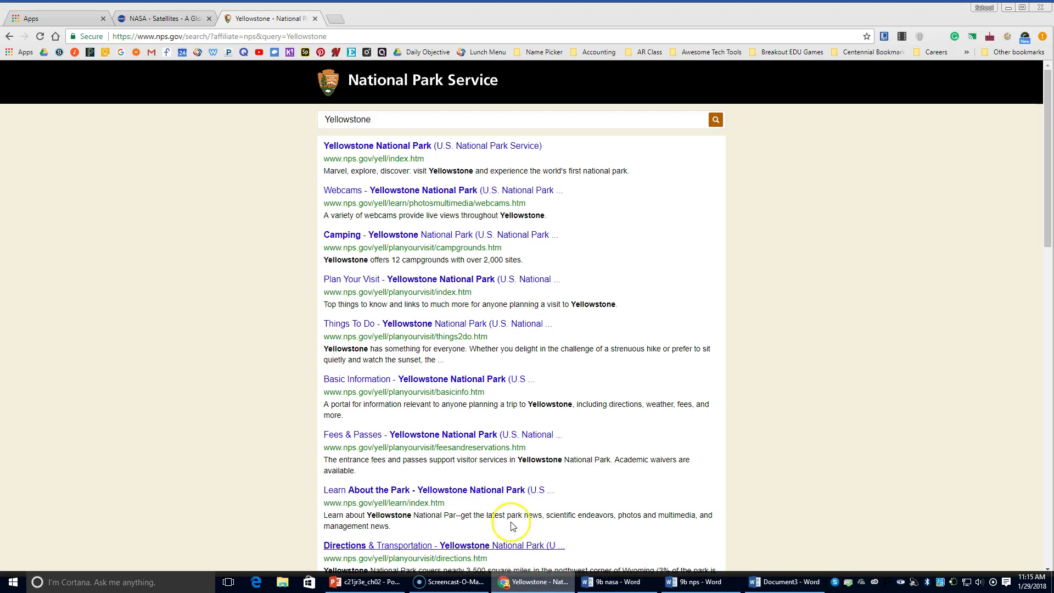
click(374, 150)
scroll(301, 318, down, 3)
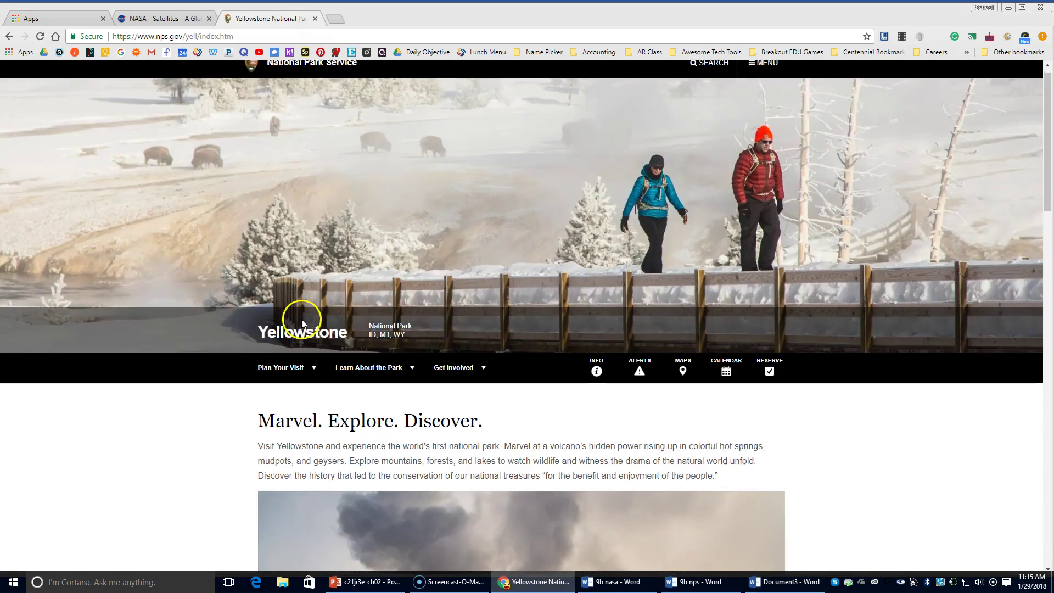
scroll(301, 320, down, 1)
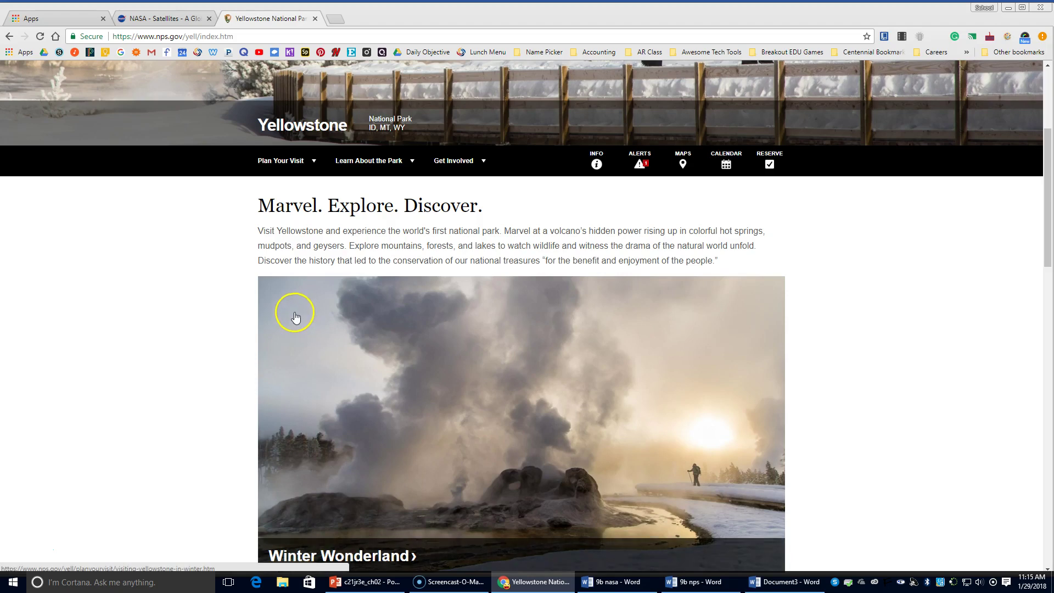
scroll(297, 316, down, 4)
scroll(294, 314, down, 7)
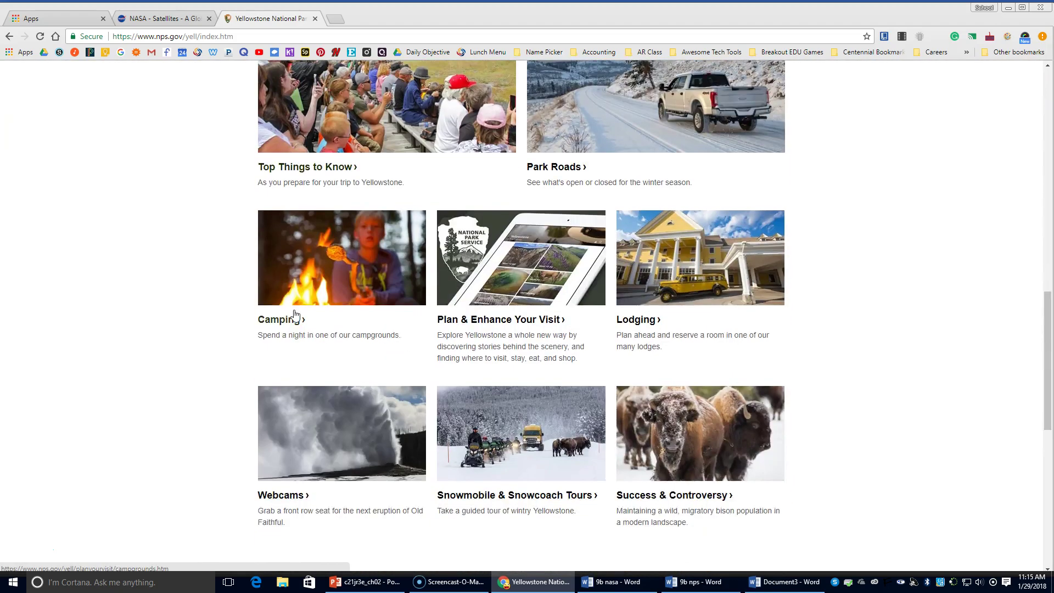
scroll(294, 315, up, 9)
scroll(297, 307, up, 1)
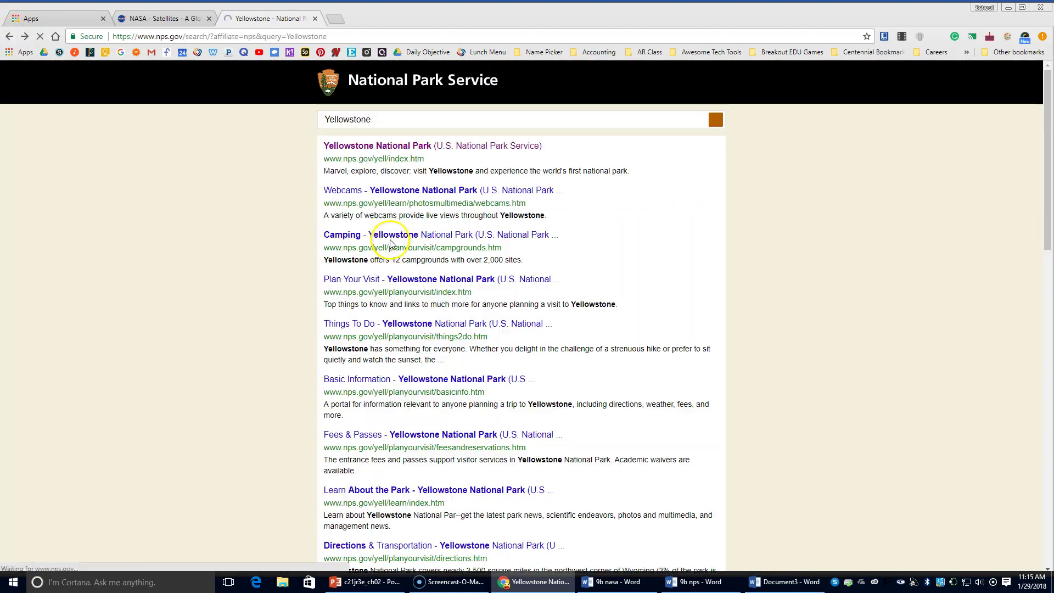
- Search the NPS site for 'what state is yellowstone'
click(357, 121)
drag(384, 118, 255, 124)
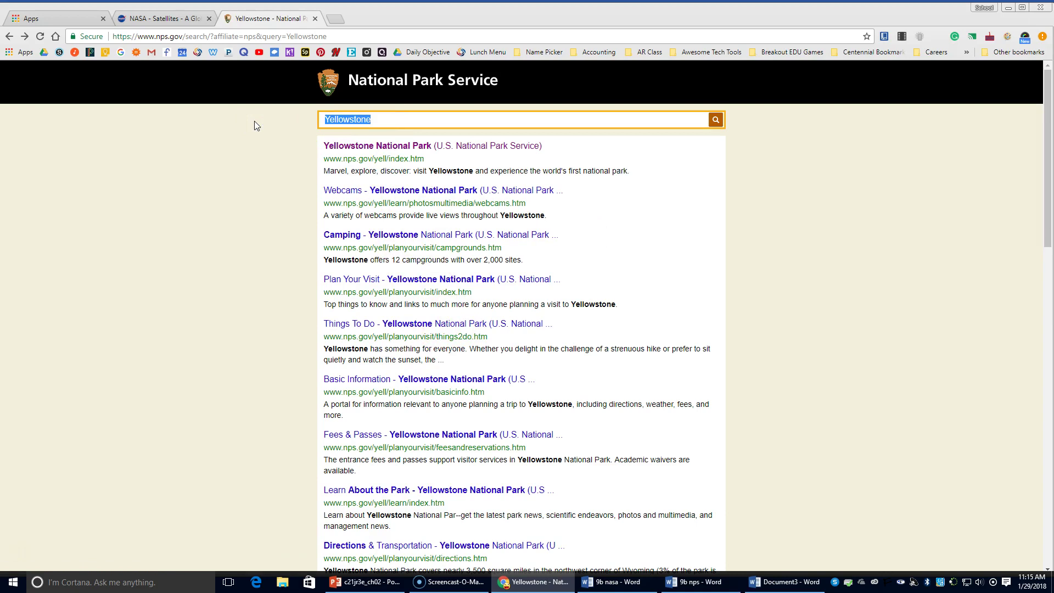
text(Y)
key(BackSpace)
text(what state is yellowstone)
key(Return)
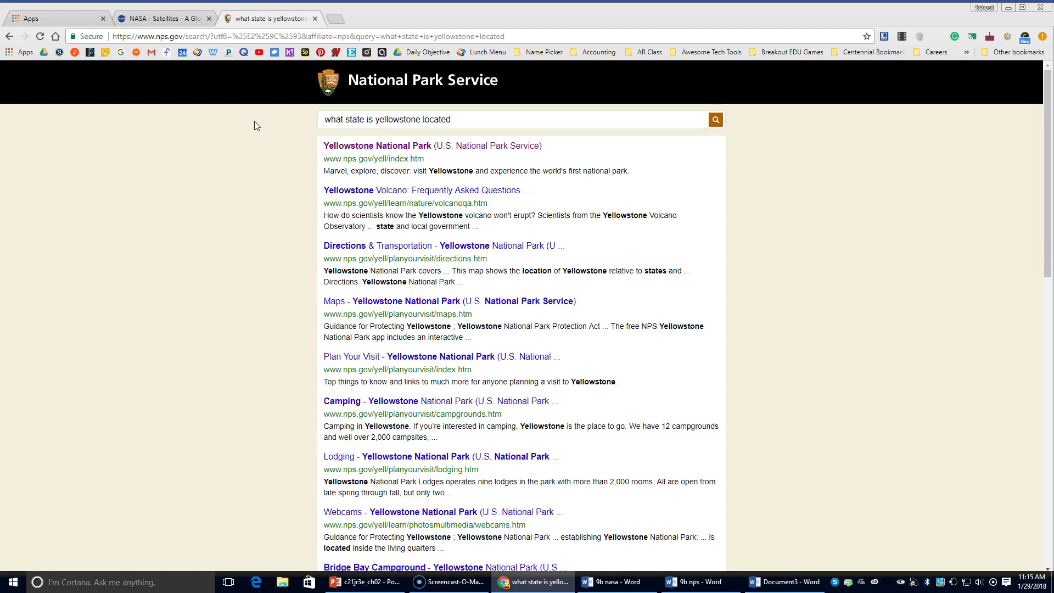
- Look over the Yellowstone Volcano FAQ result, then return to the search results
click(403, 193)
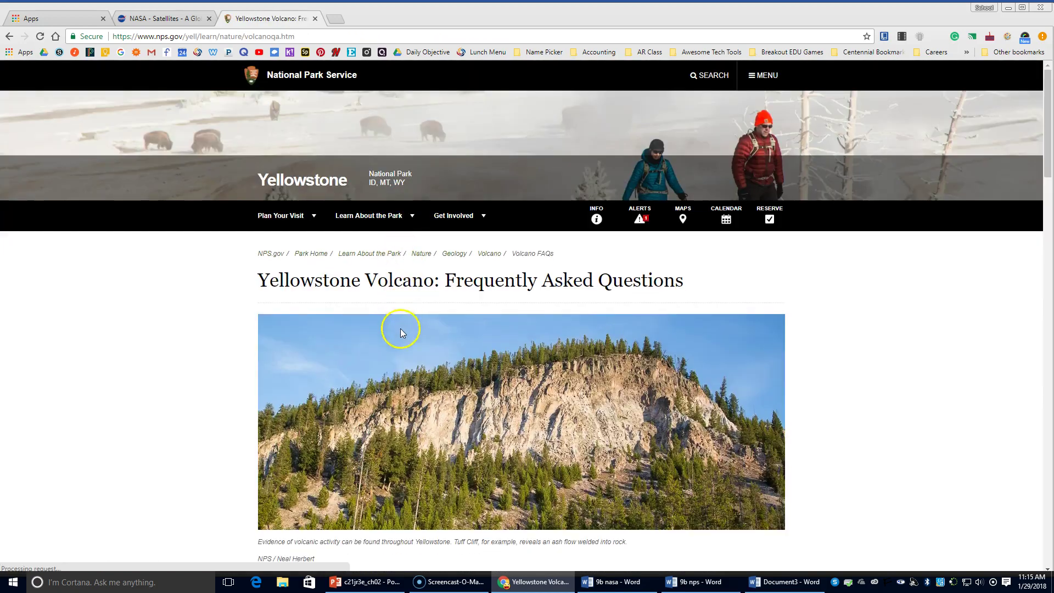
scroll(400, 329, down, 1)
scroll(400, 328, down, 5)
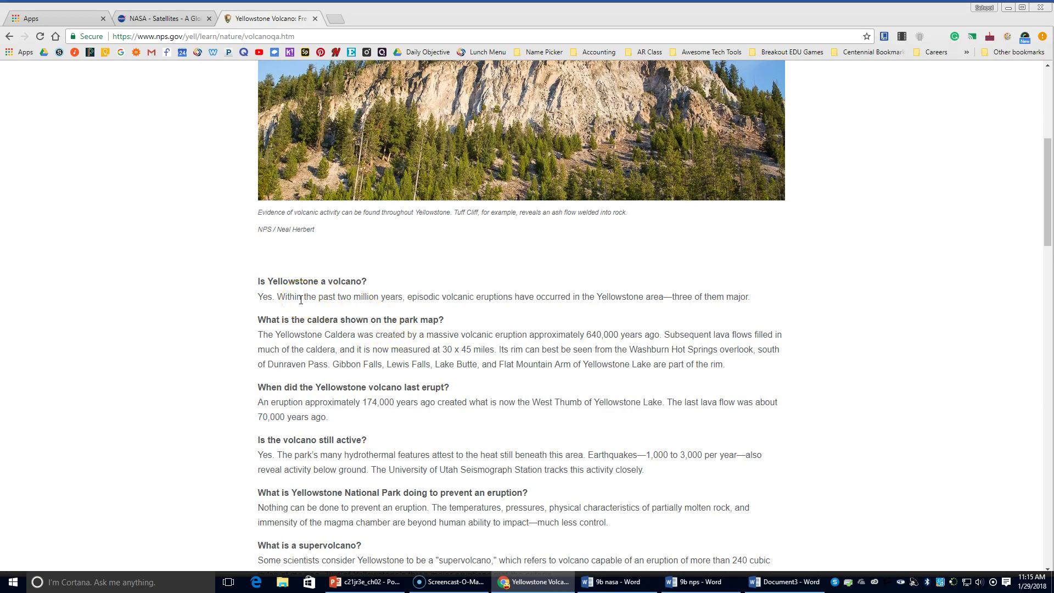
click(9, 38)
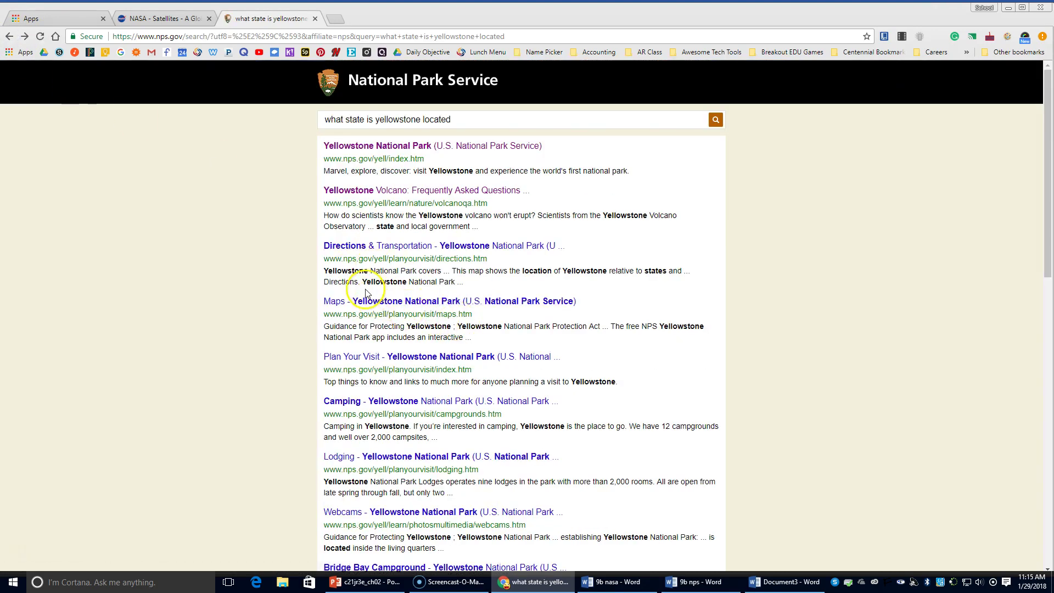
- Open the Yellowstone National Park page and browse its Winter in Yellowstone page
click(421, 146)
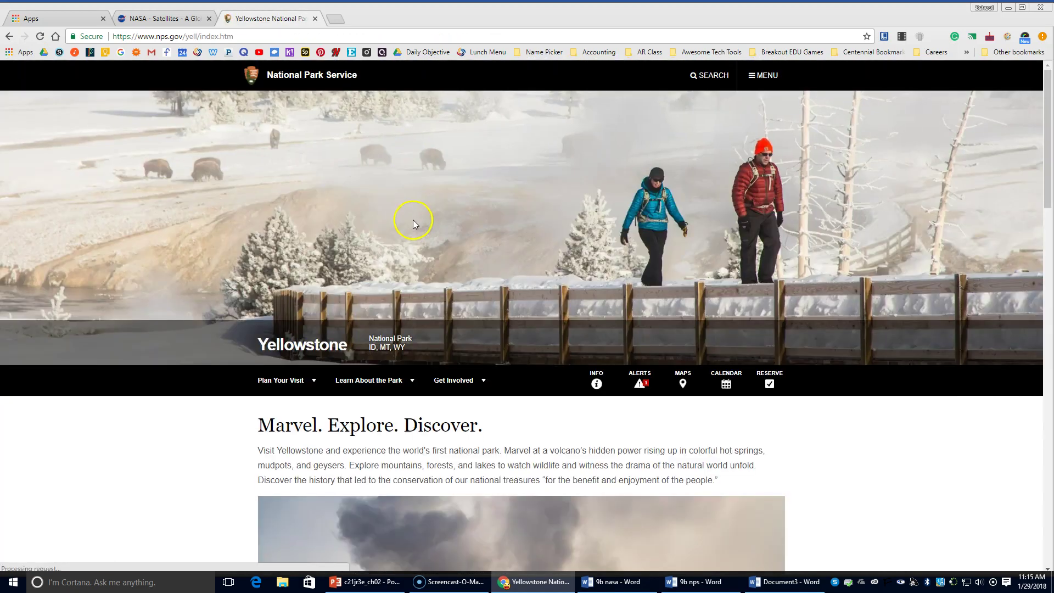
scroll(406, 310, down, 2)
scroll(404, 318, down, 3)
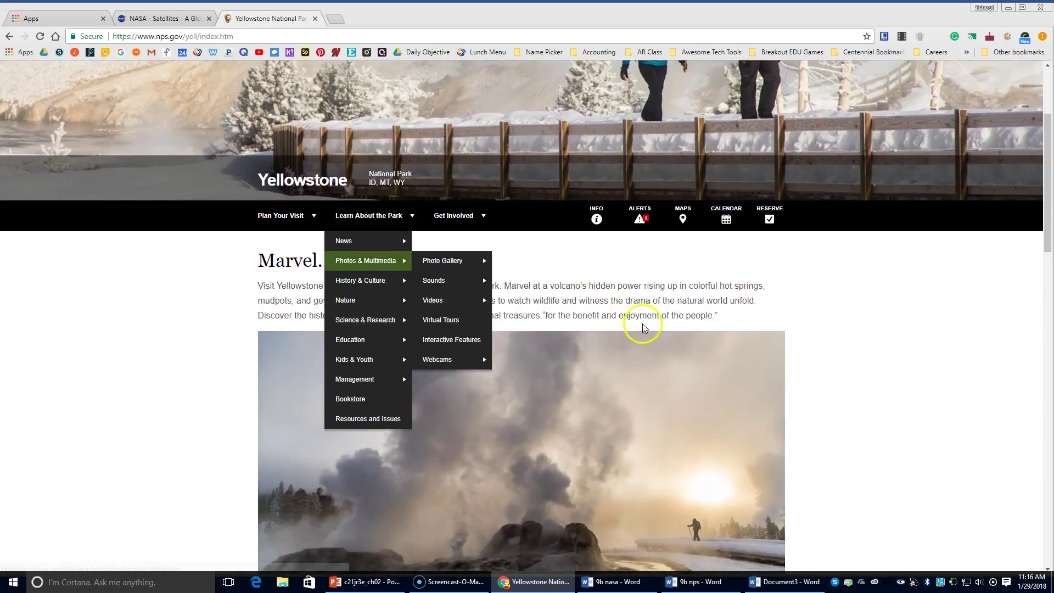
click(777, 256)
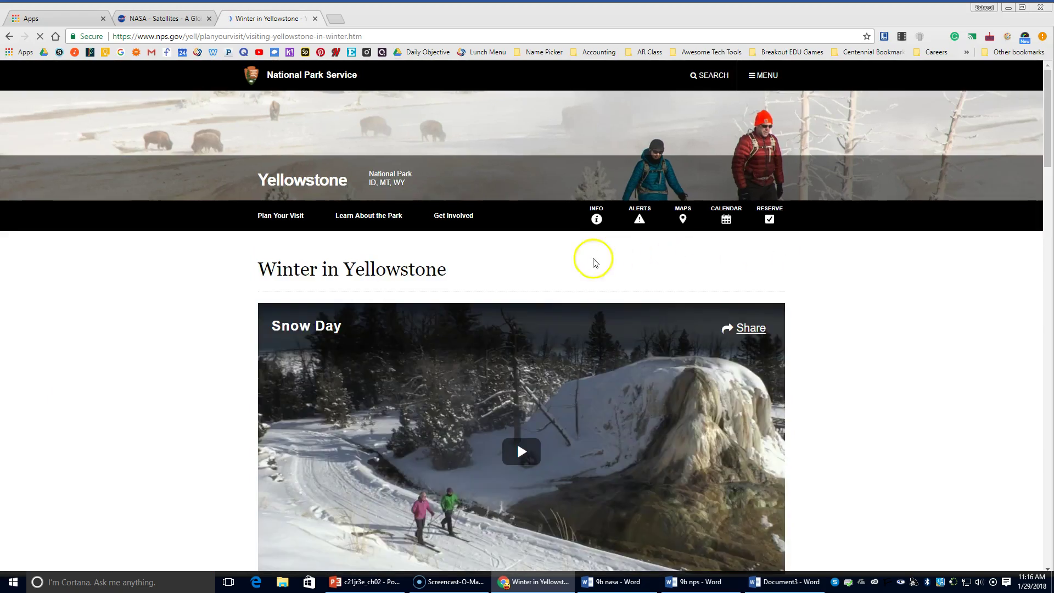
scroll(549, 263, down, 5)
scroll(528, 273, down, 6)
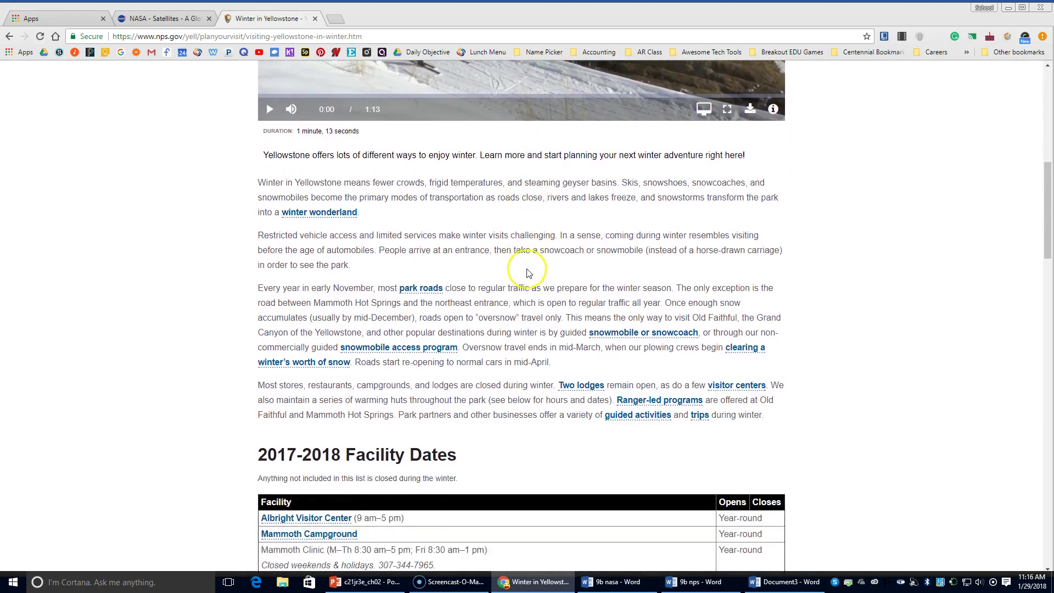
scroll(527, 269, down, 10)
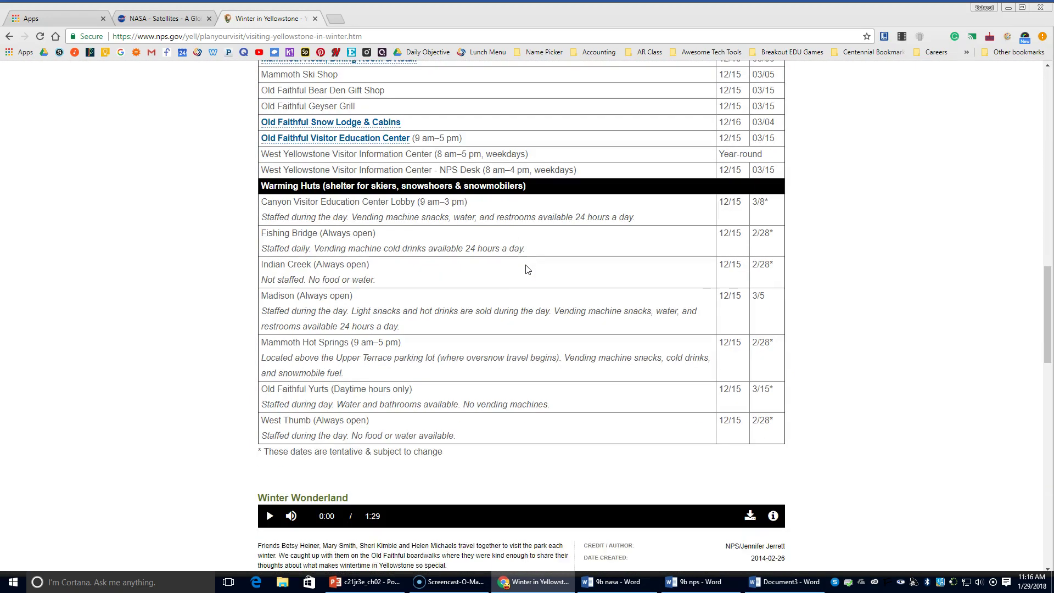
scroll(447, 248, up, 3)
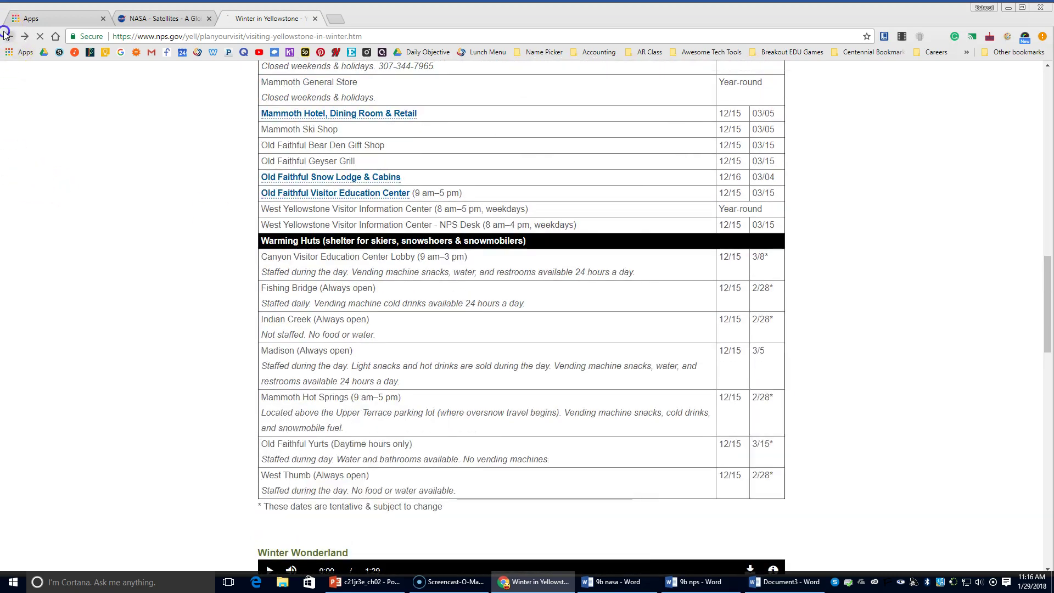
click(10, 36)
- Check the park page's states (ID, MT, WY) and return to the NPS search results
scroll(494, 209, up, 1)
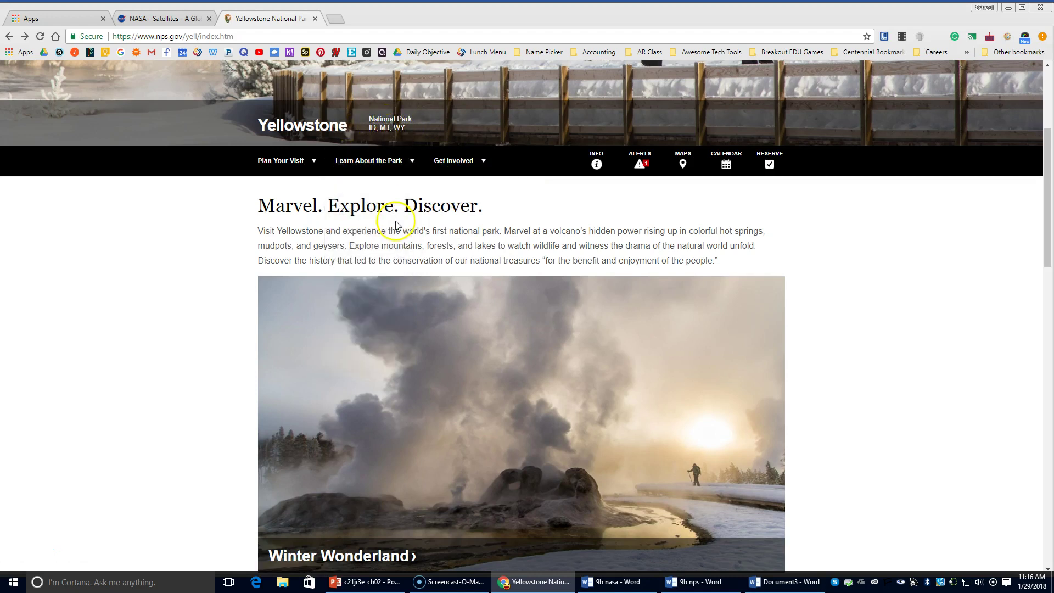
scroll(393, 230, down, 2)
scroll(393, 181, up, 2)
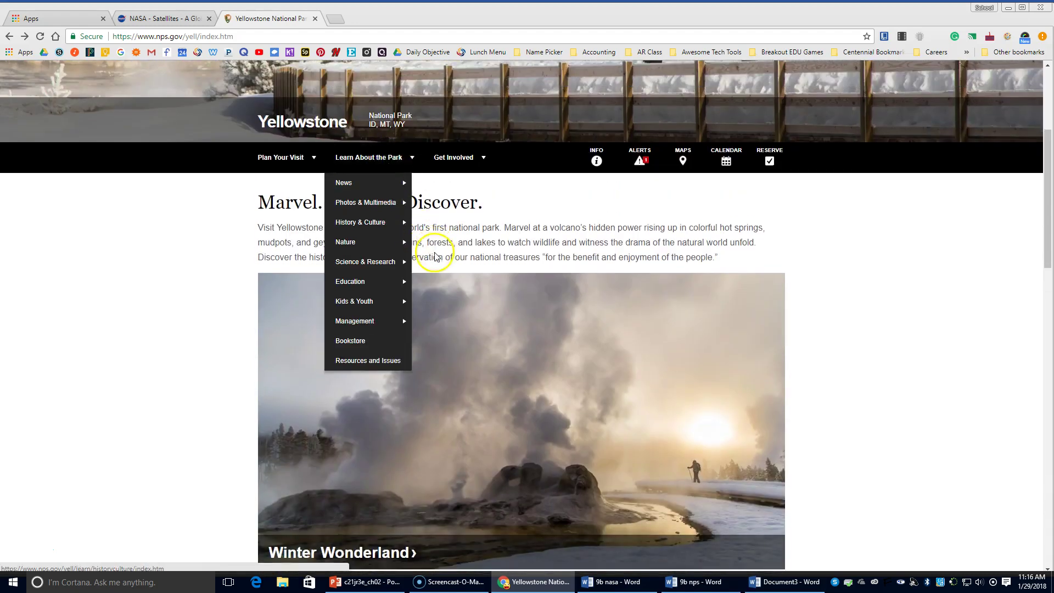
scroll(385, 231, down, 2)
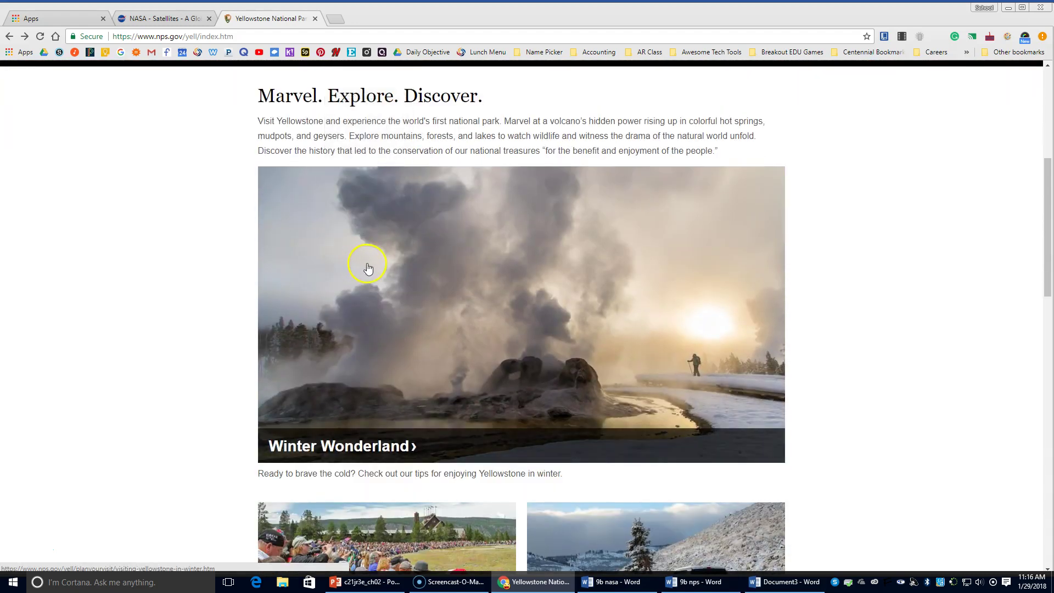
scroll(368, 268, up, 2)
click(9, 36)
- Search nps.gov for 'what is the size of yellowstone' and open the top park-size result
click(454, 119)
drag(454, 118, 124, 118)
text(what i)
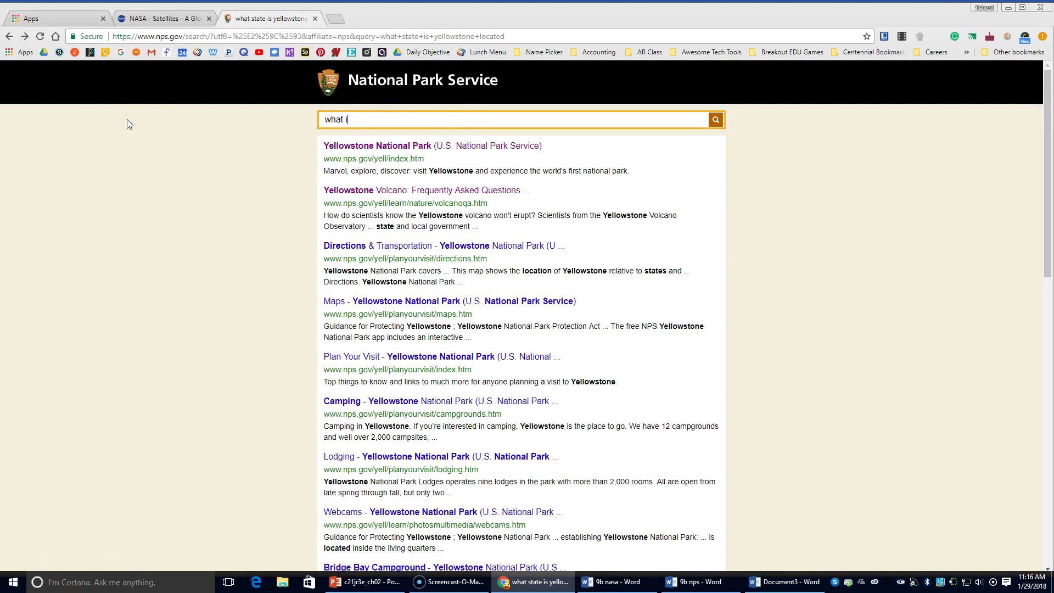
text(s the size )
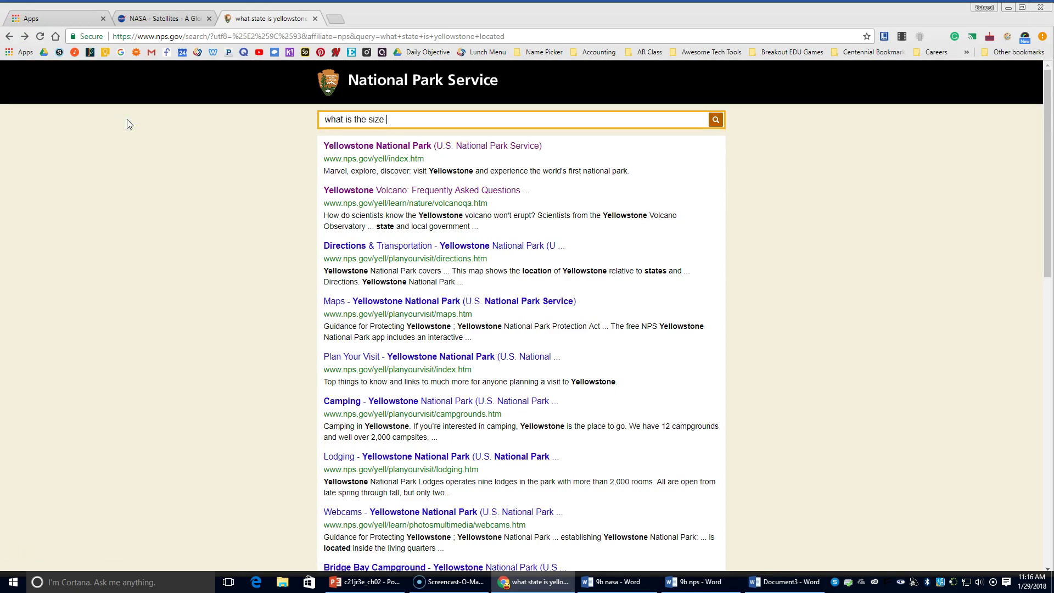
text(of yellowstone)
key(Return)
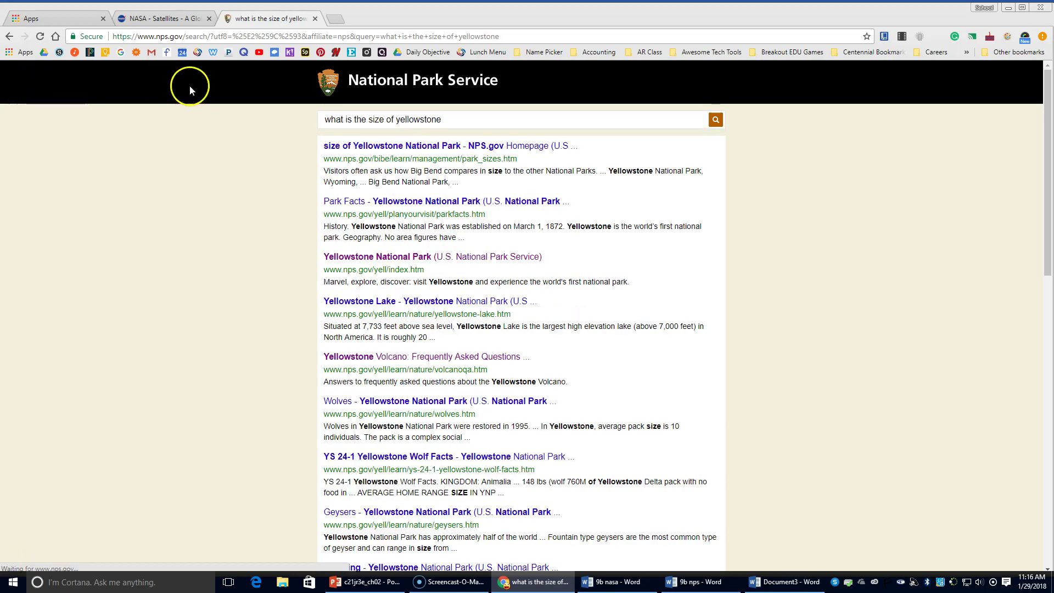
click(393, 146)
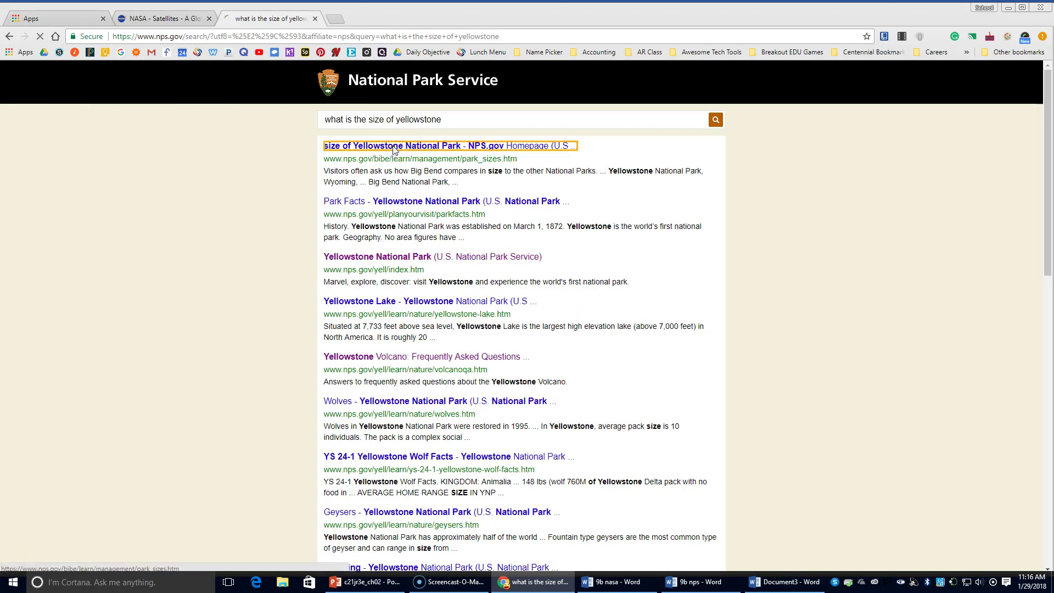
click(437, 149)
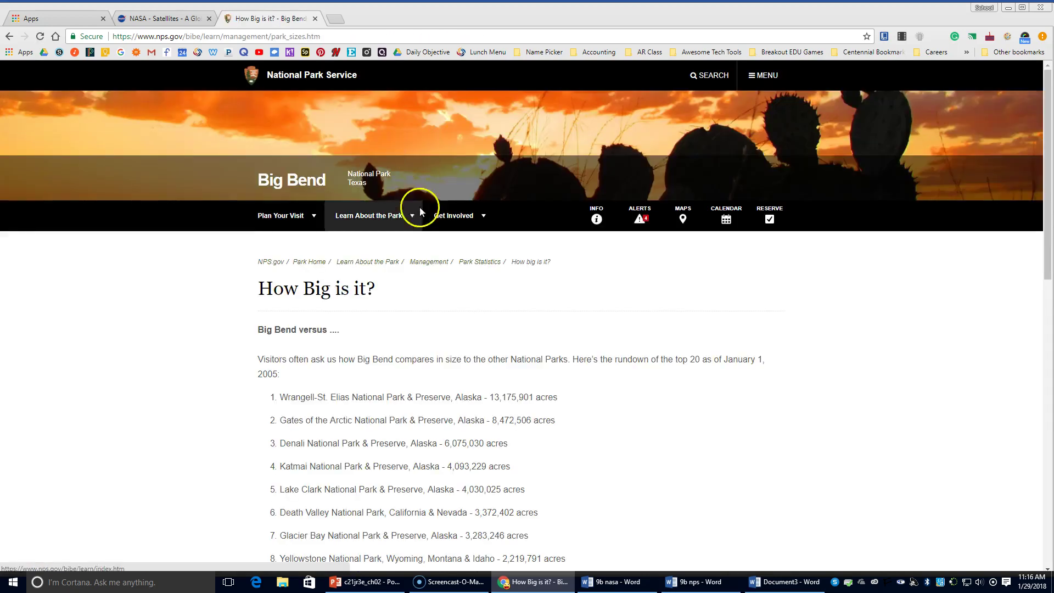
- Read the 'How Big is it?' list, which shows Yellowstone at 2,219,791 acres
scroll(349, 320, down, 2)
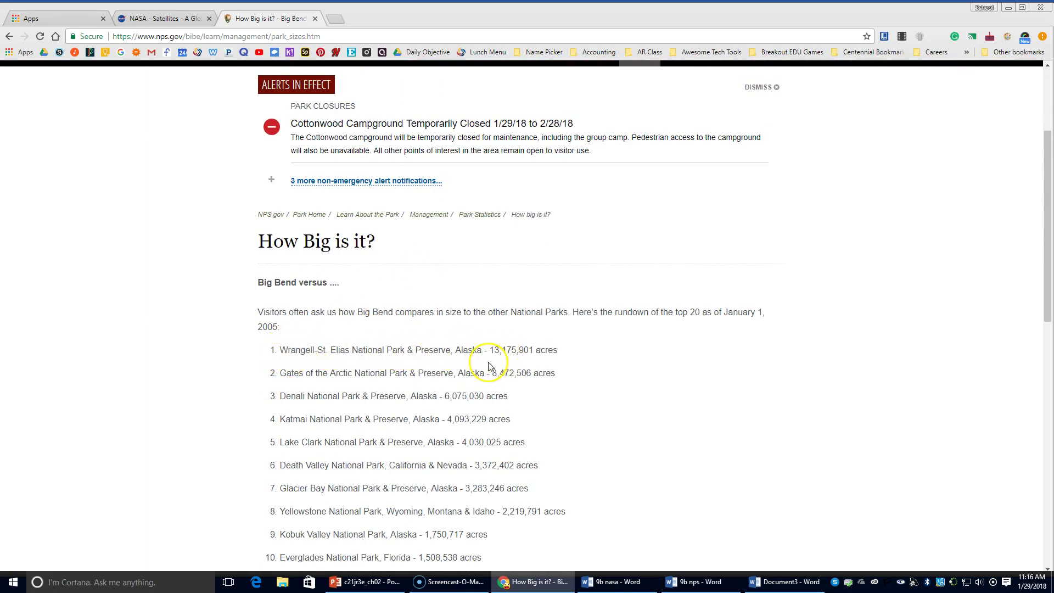
scroll(490, 366, down, 2)
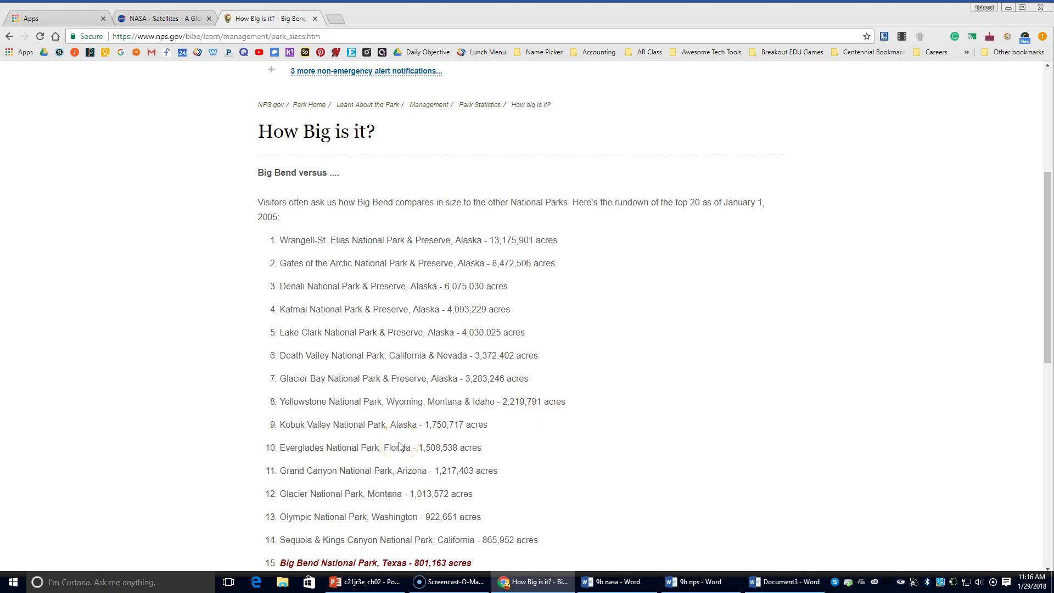
scroll(400, 447, down, 3)
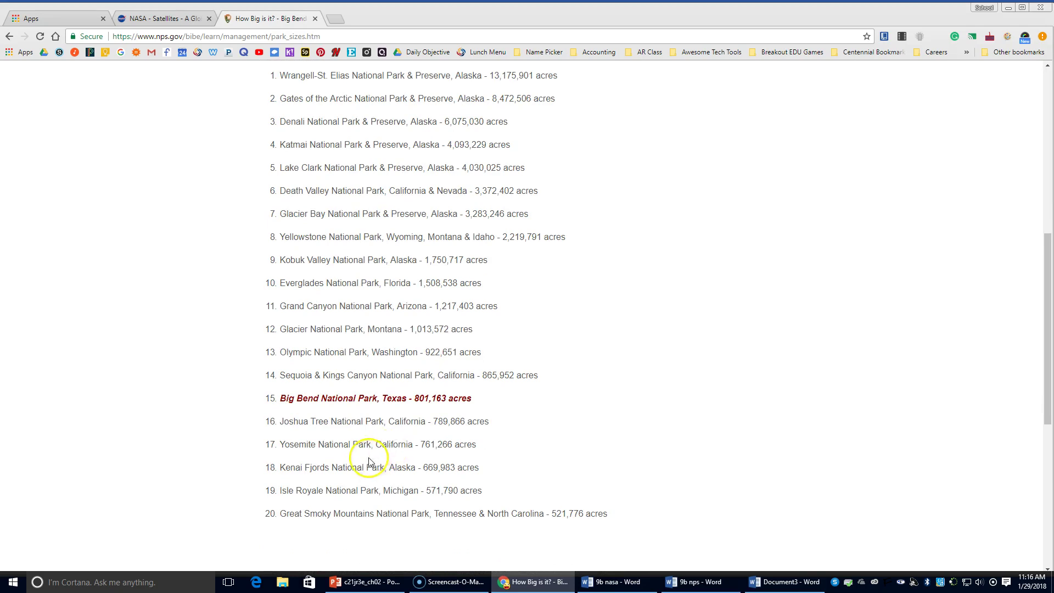
scroll(377, 447, up, 8)
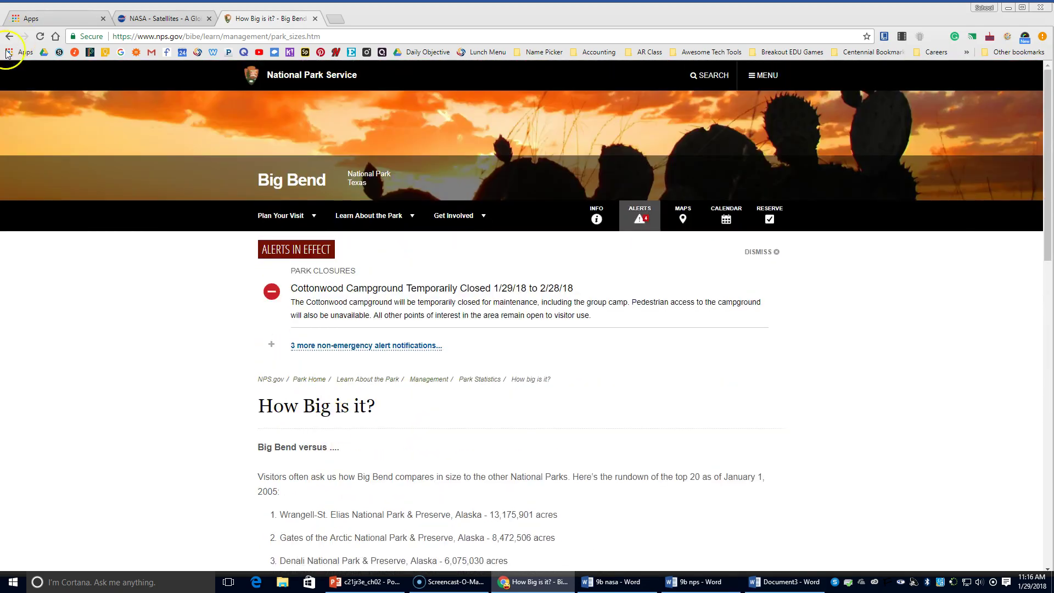
- Return to the size-of-Yellowstone results and switch to Word's Document3
click(10, 37)
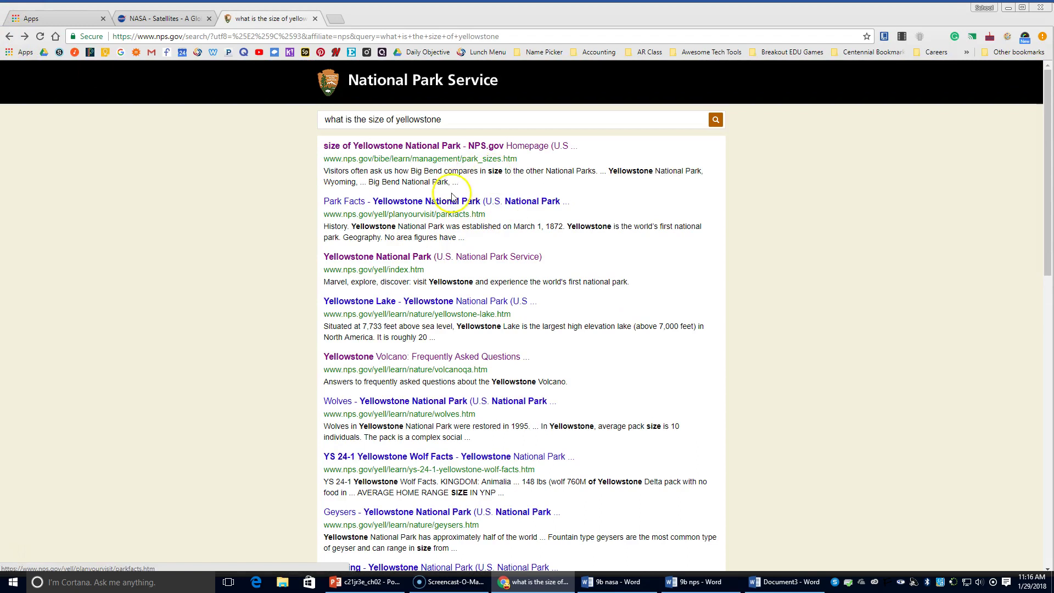
drag(432, 119, 287, 121)
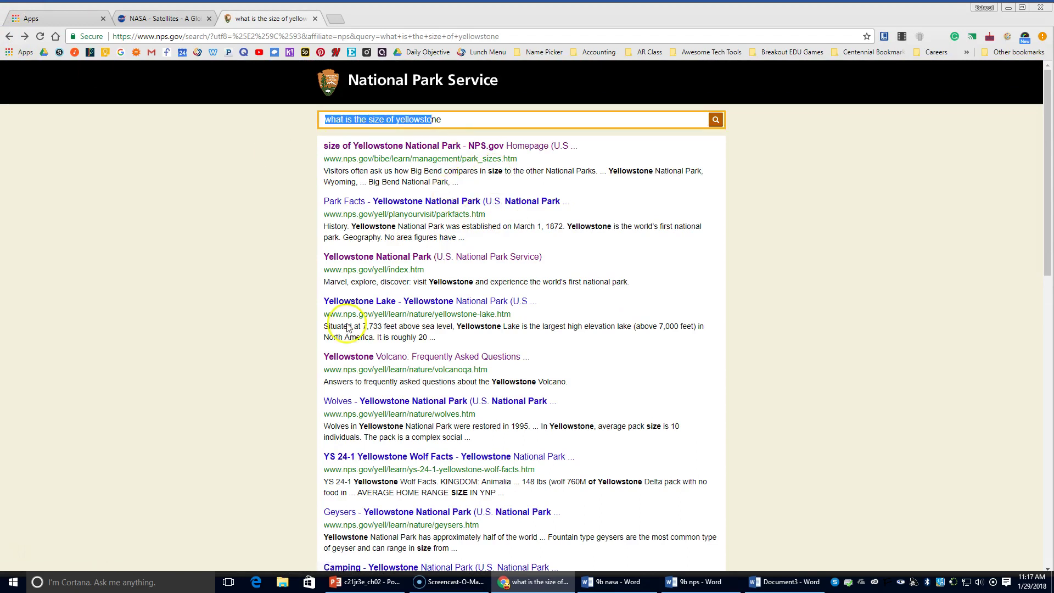
click(785, 582)
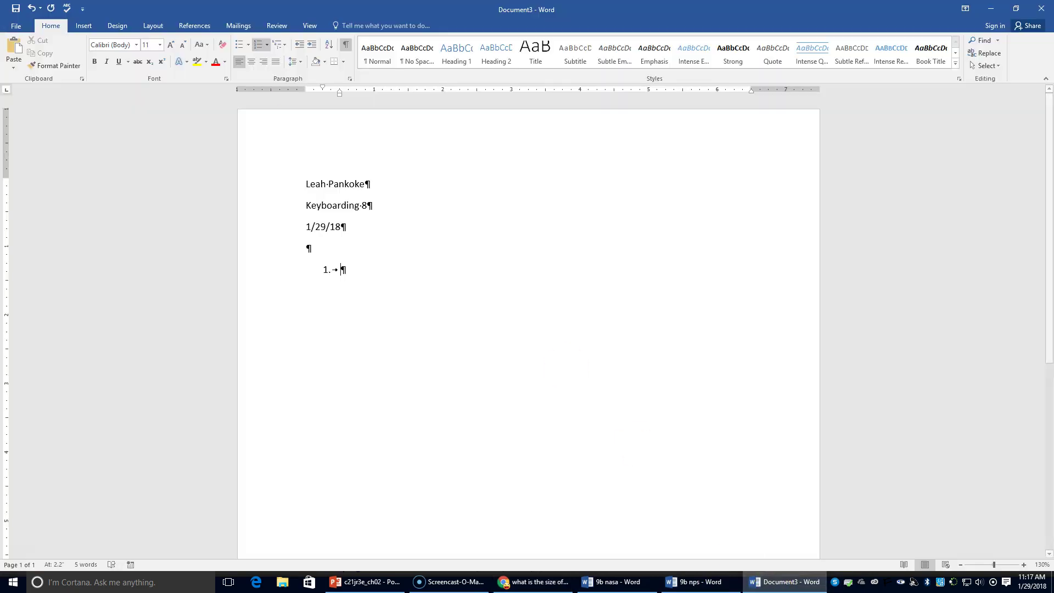
- Save Document3 as '9b questions' in KEYBOARDING 8 > Chapter 2, then return to PowerPoint
click(17, 26)
click(34, 130)
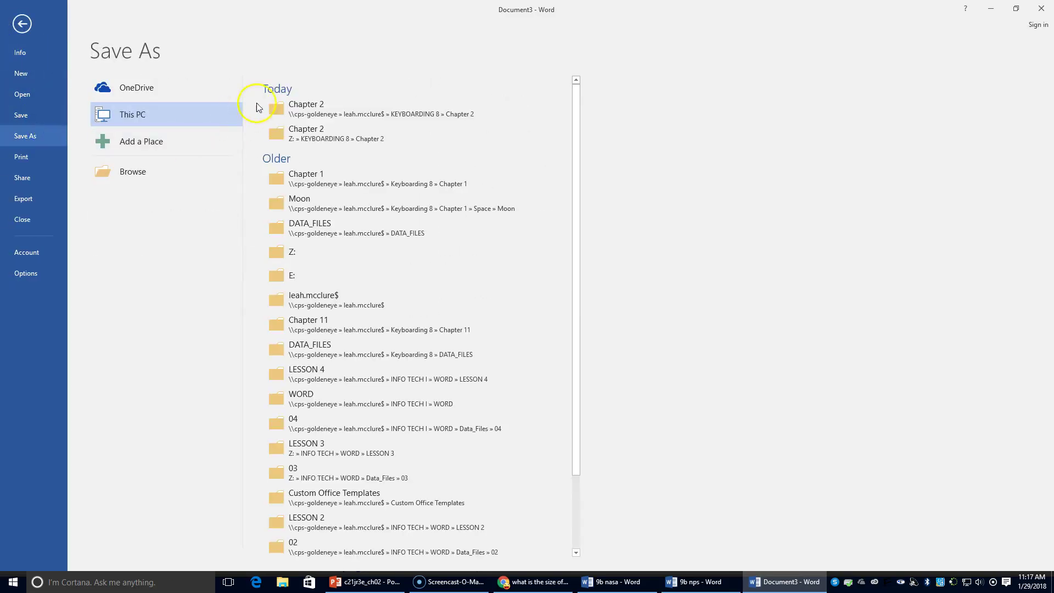
click(163, 171)
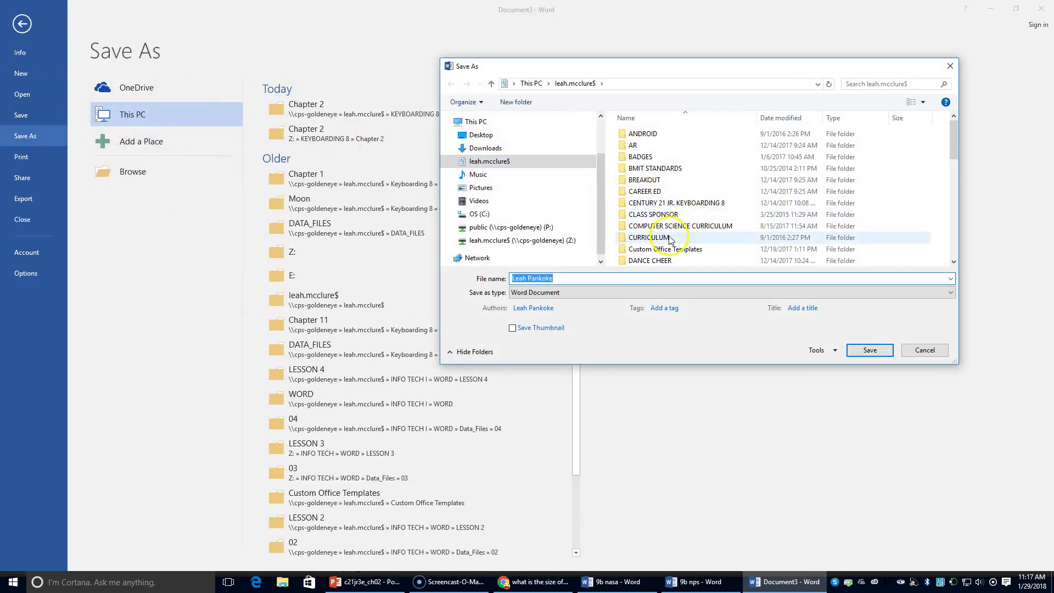
scroll(658, 211, down, 4)
click(661, 189)
double_click(661, 189)
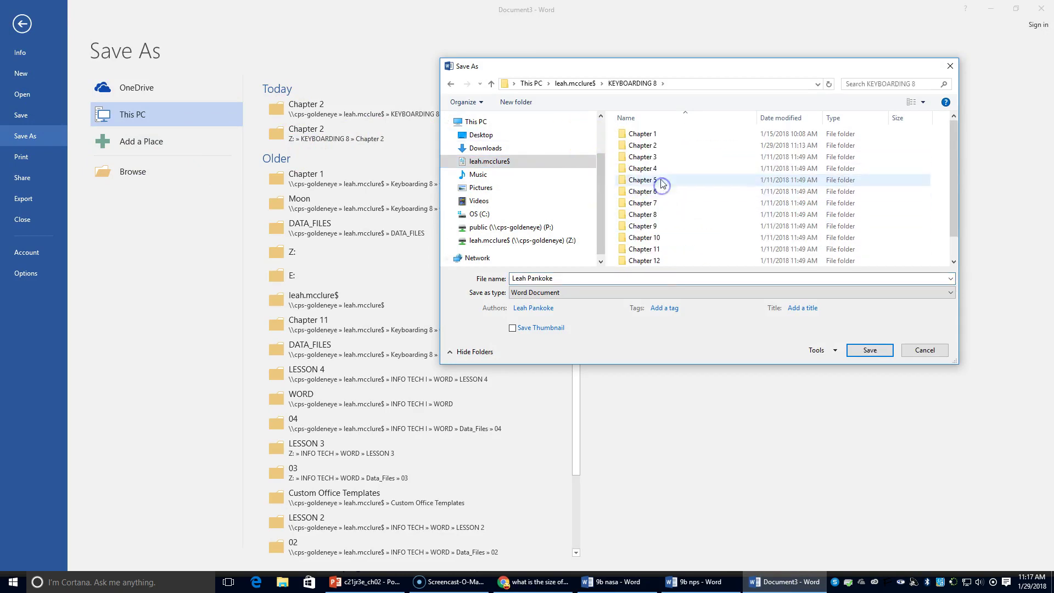
double_click(661, 146)
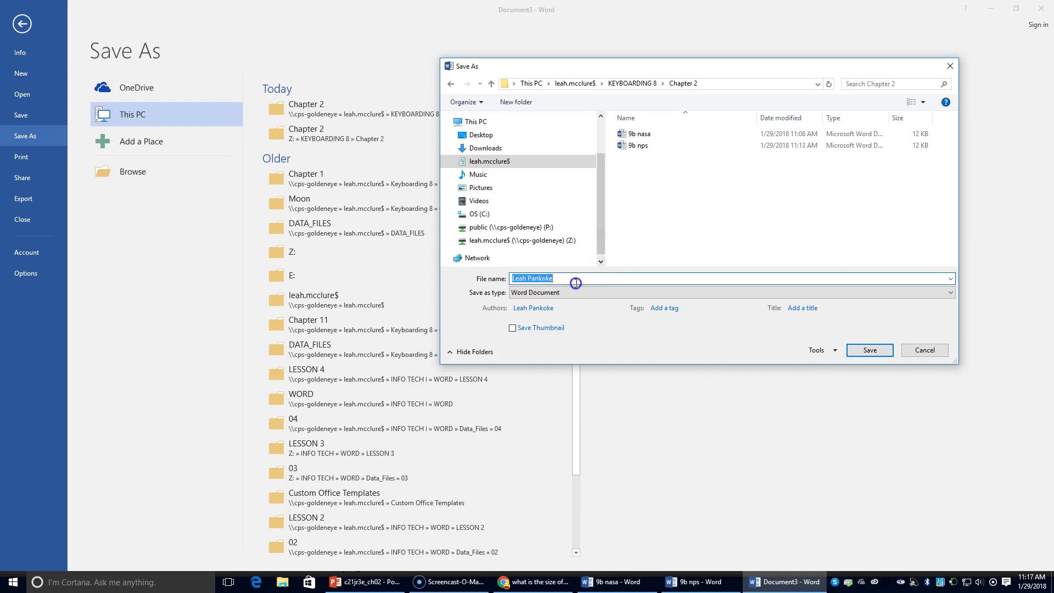
text(9b)
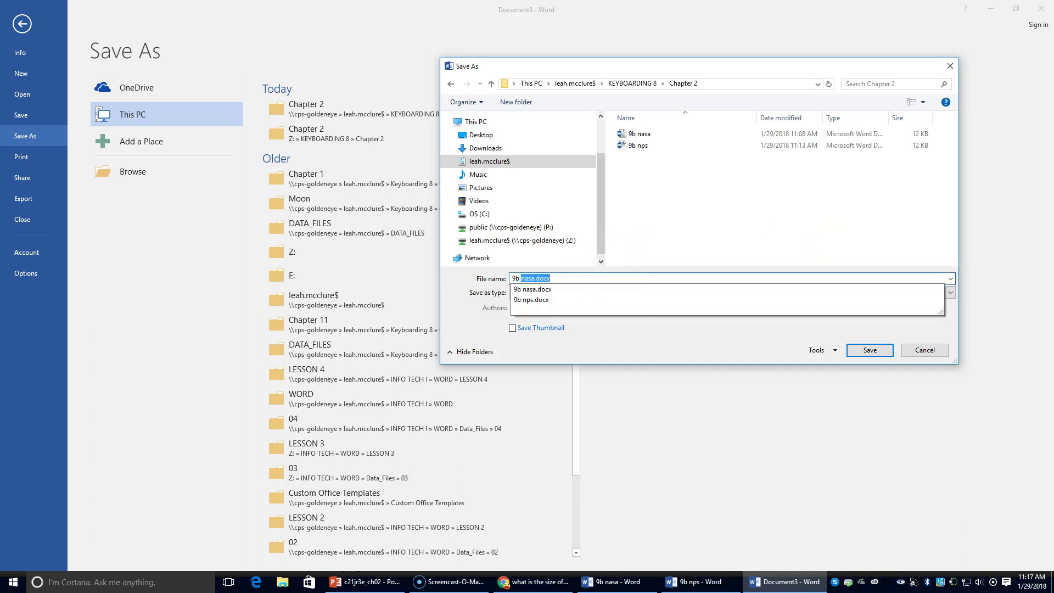
text( questions)
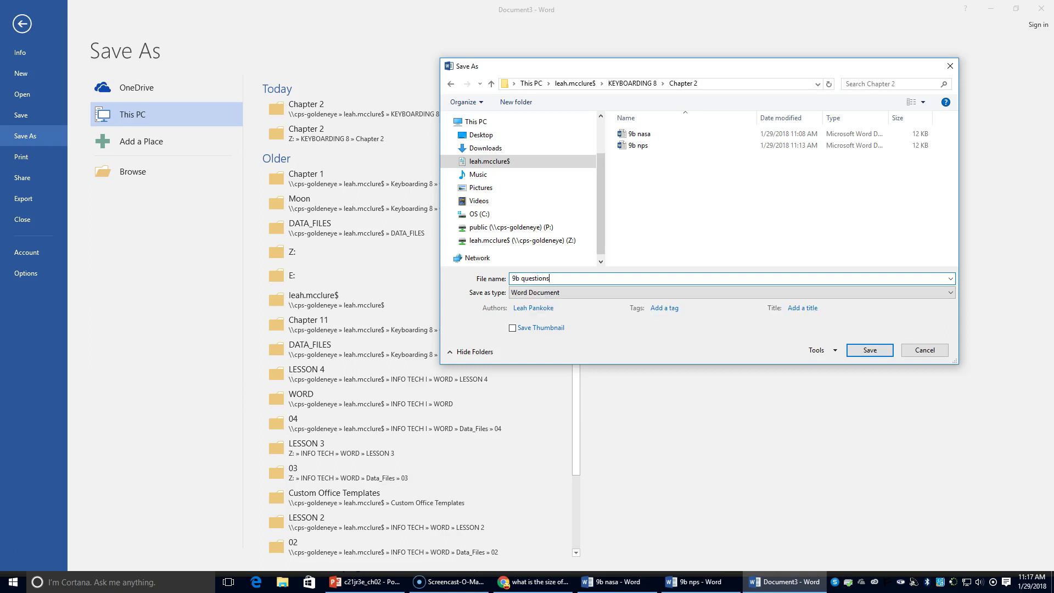
key(Return)
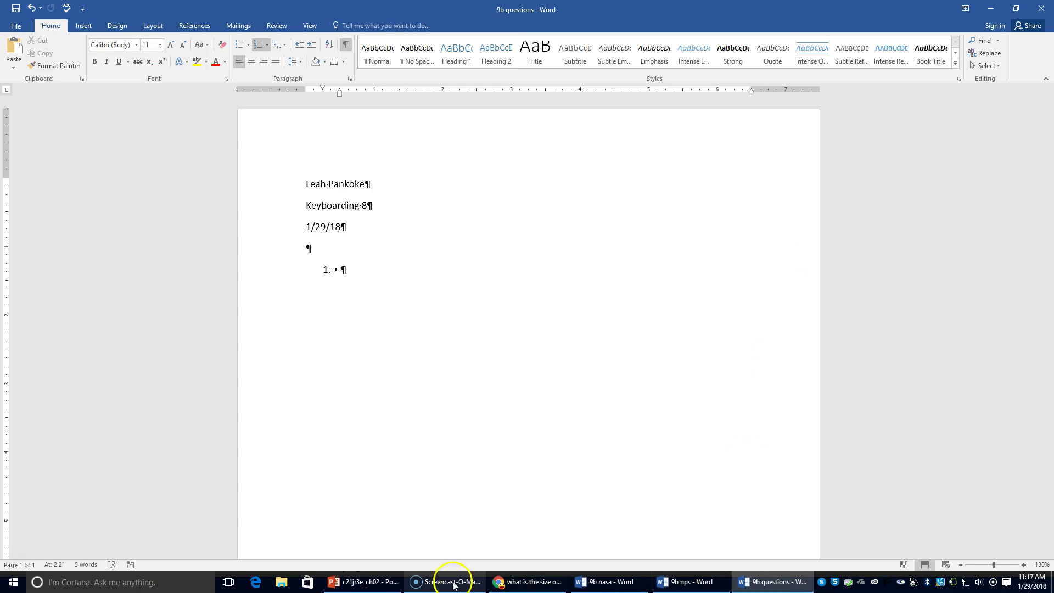
click(364, 581)
- Advance to slide 13, 'Search the Entire Web', then go back to Chrome's nps.gov results
scroll(98, 439, down, 2)
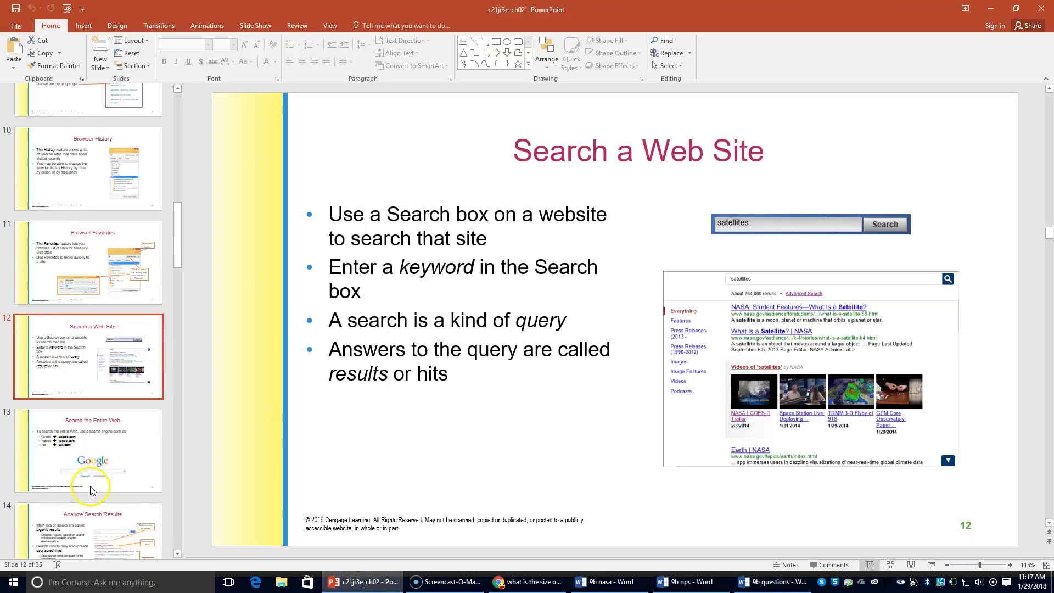
click(100, 448)
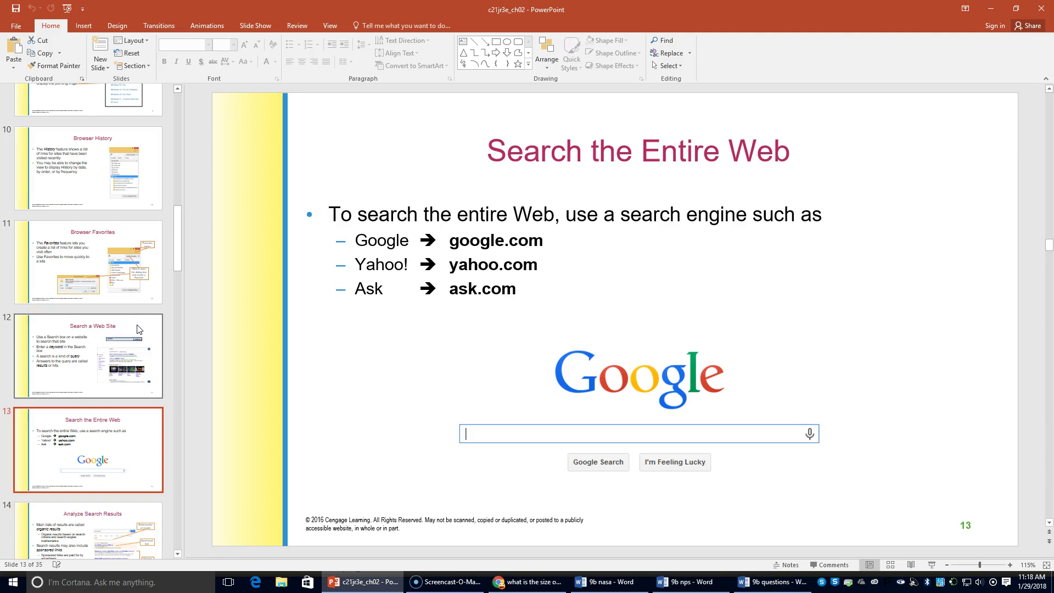
click(526, 582)
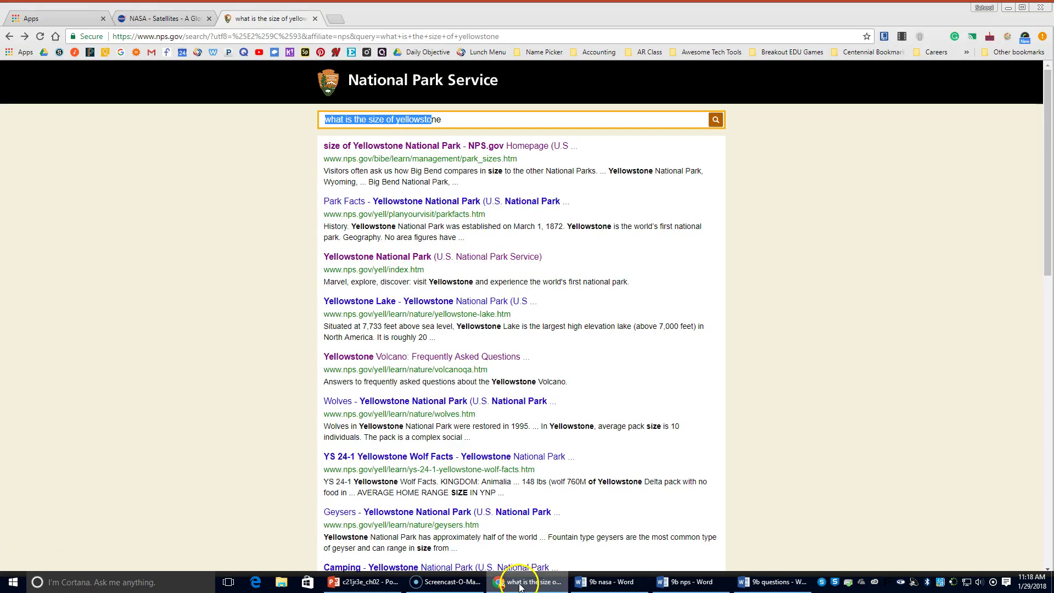
- In a new tab, search Google for 'hiking trails' and allow location access
click(335, 20)
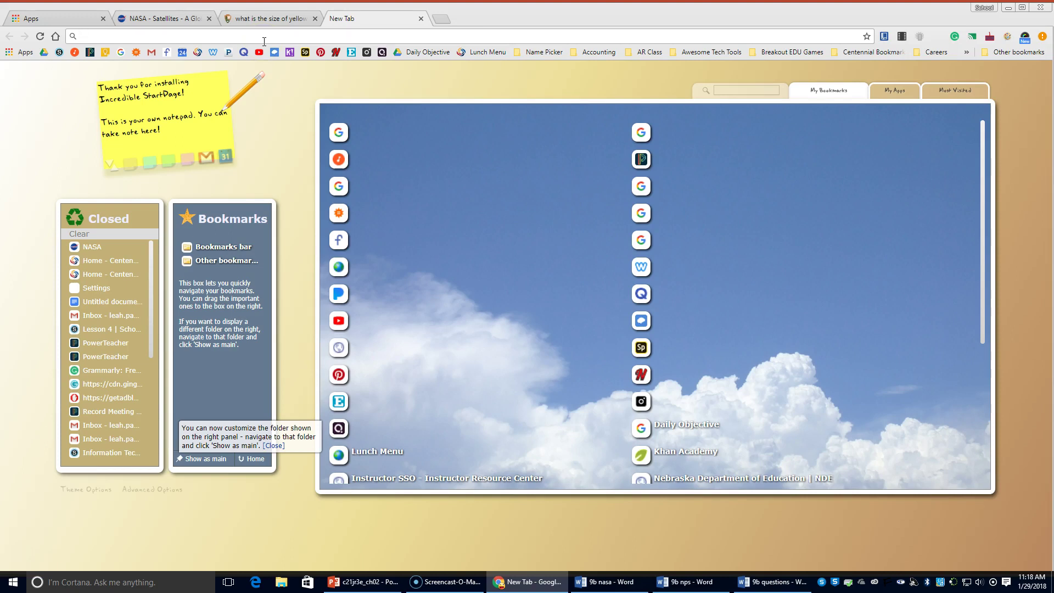
text(hiking)
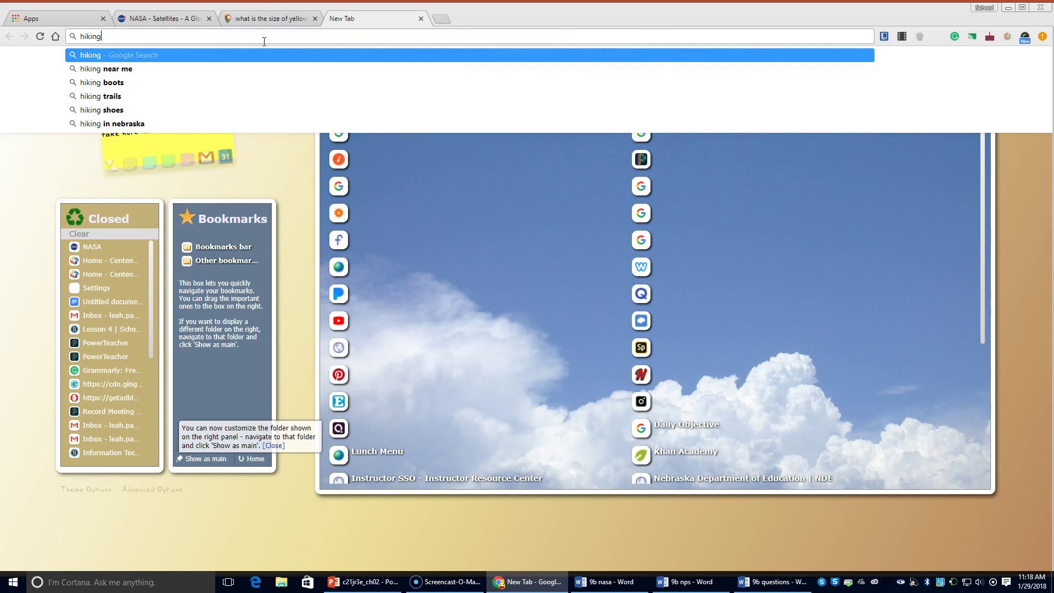
text( trails)
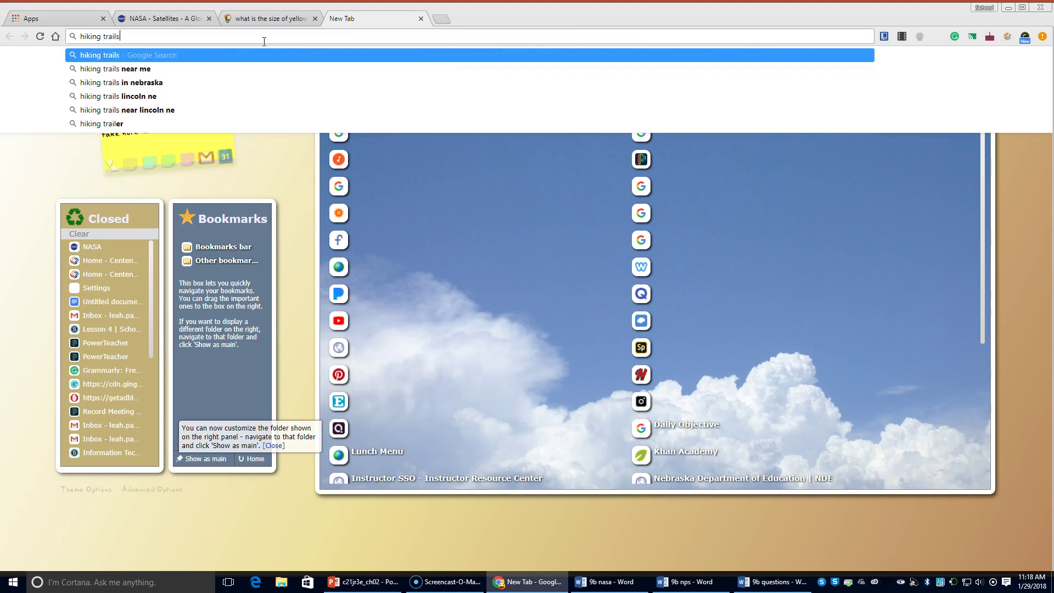
key(Return)
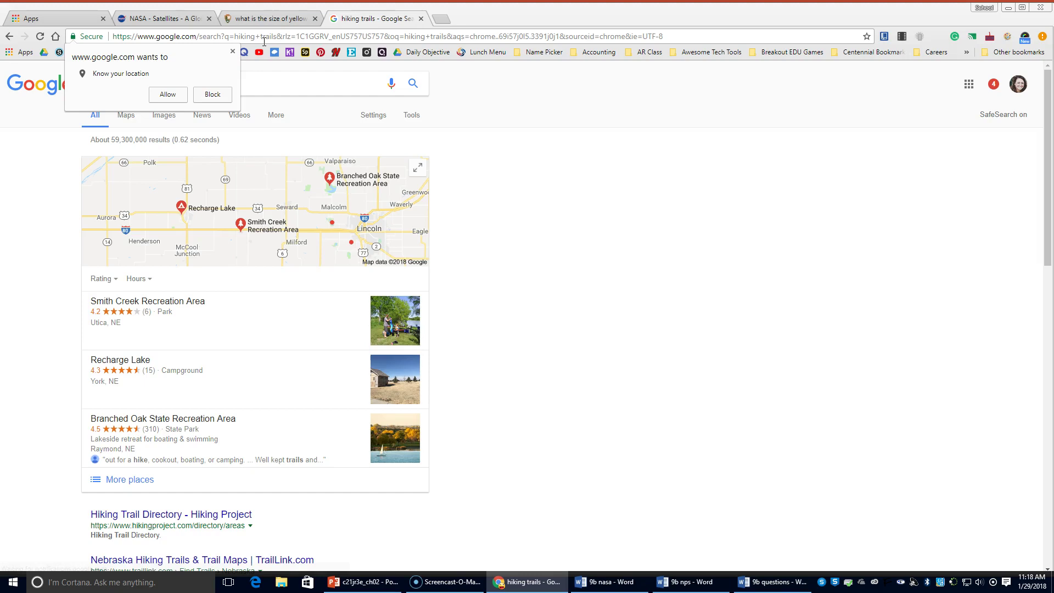
click(166, 96)
click(168, 94)
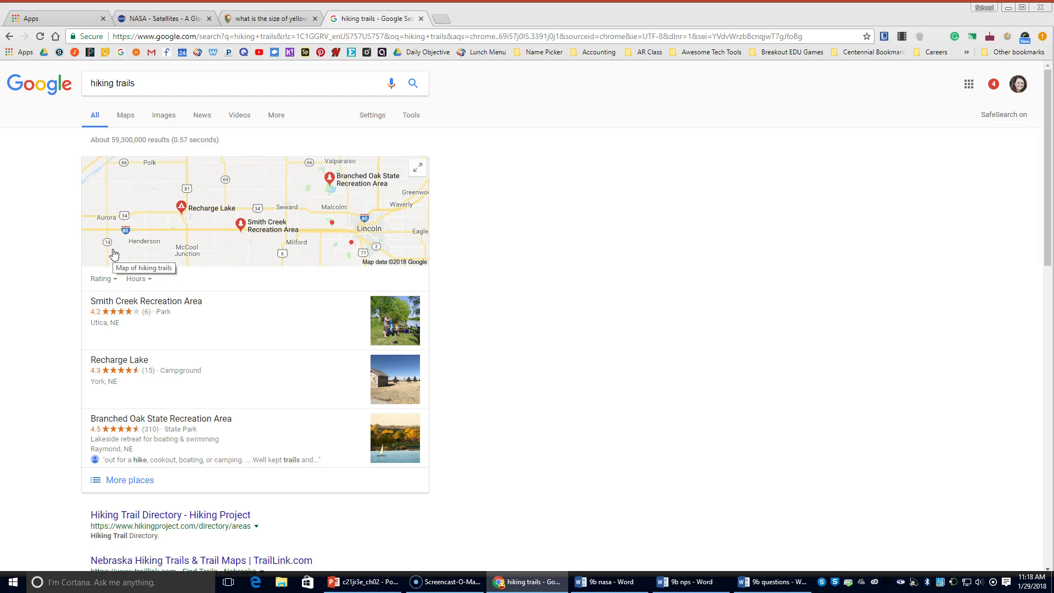
- Launch Word 2016 from Windows search and start a blank document
click(103, 586)
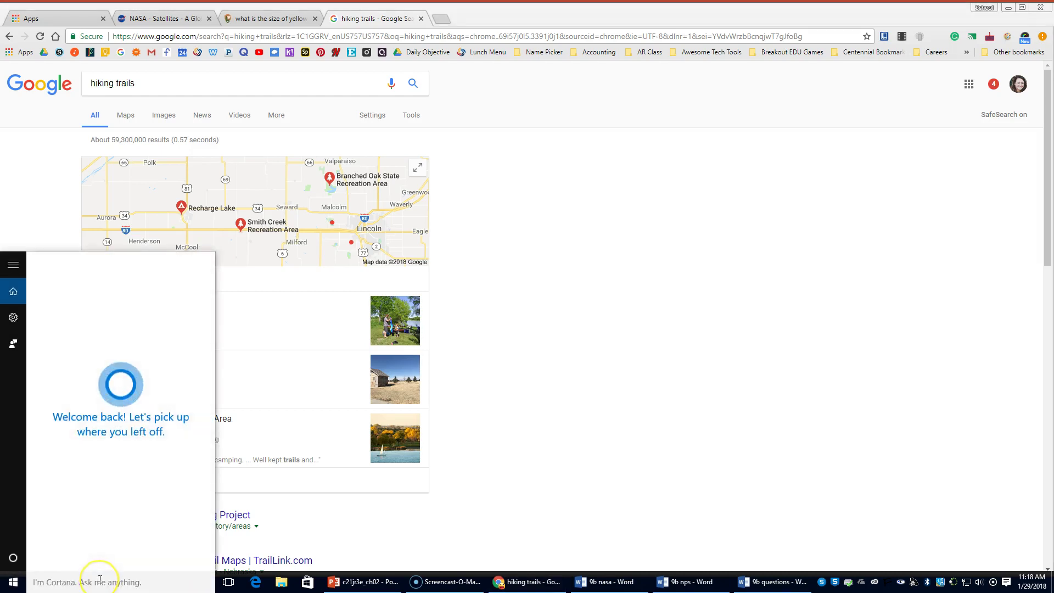
text(word)
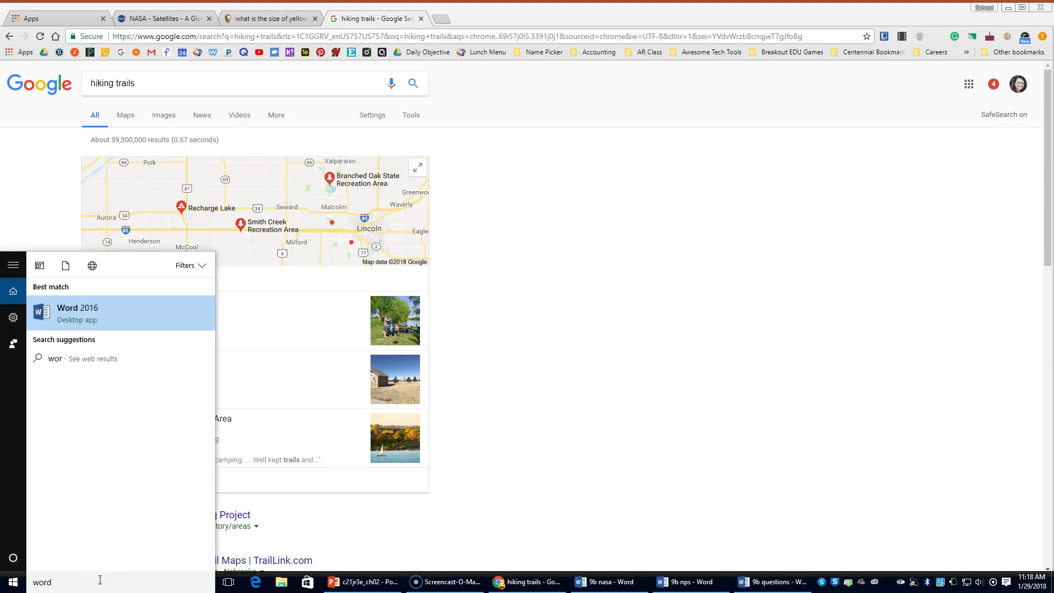
key(Return)
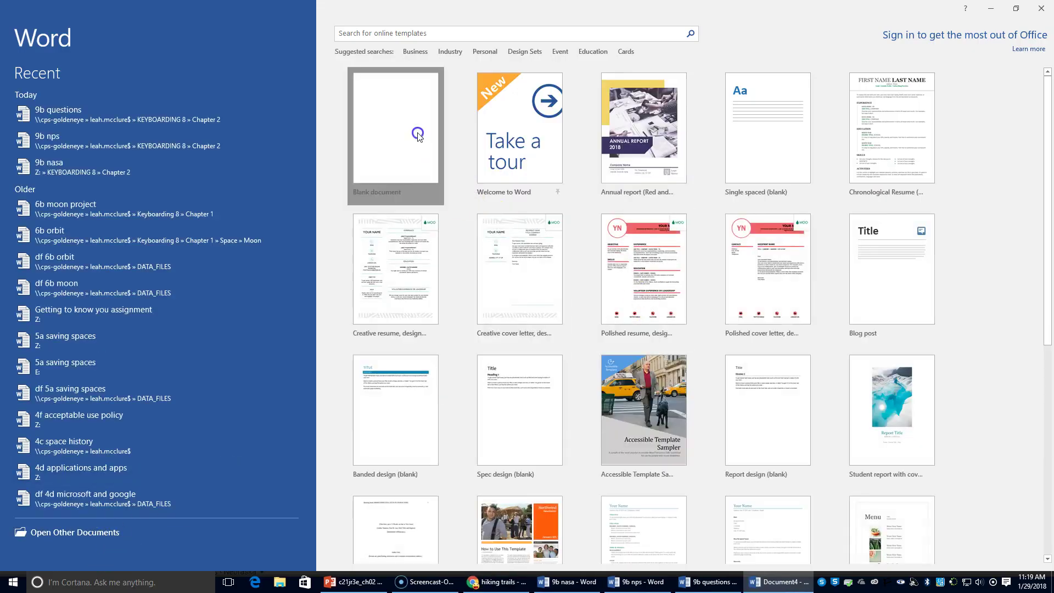
click(440, 142)
- Save the document as '9c search' in Z: > KEYBOARDING 8 > Chapter 2
click(16, 26)
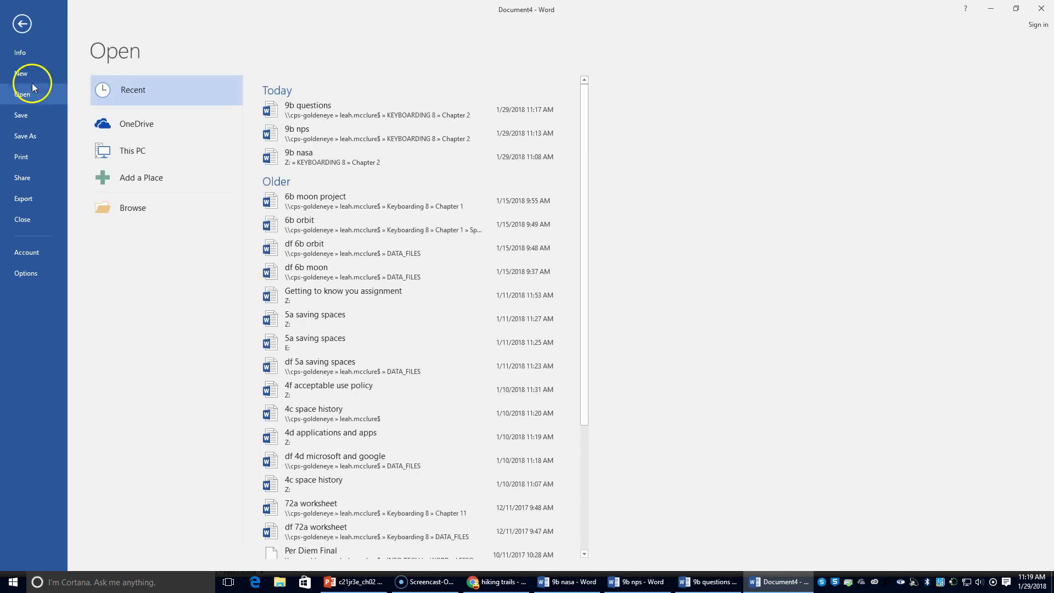
click(42, 136)
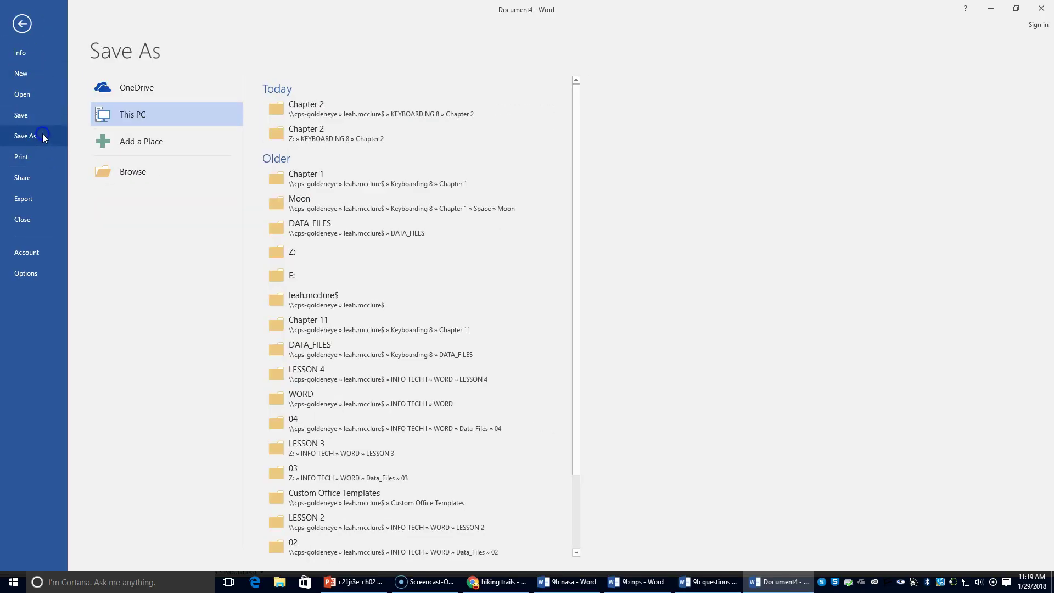
click(121, 173)
click(543, 240)
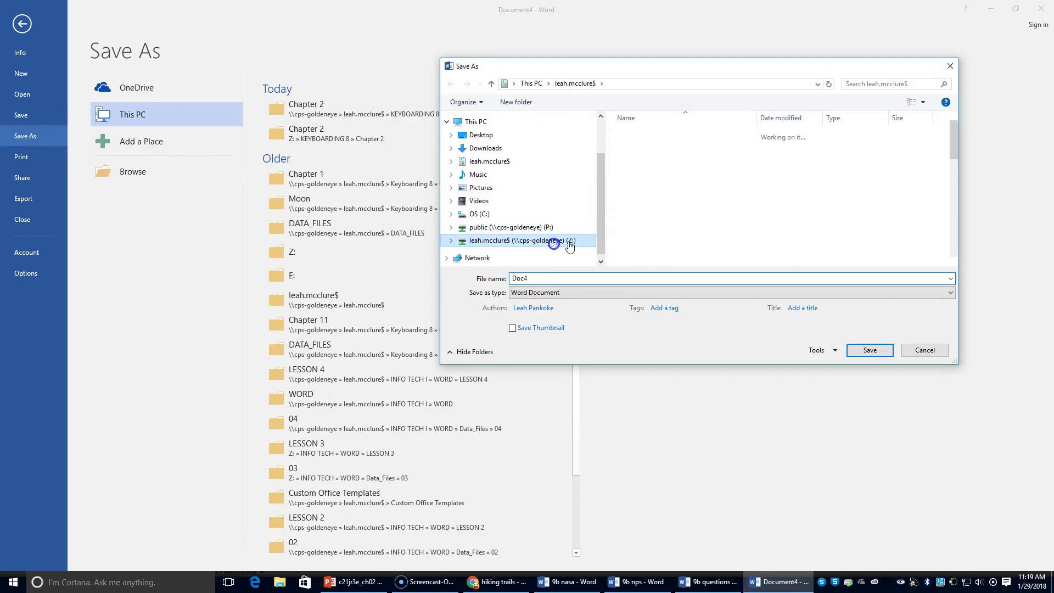
scroll(670, 194, down, 3)
double_click(637, 226)
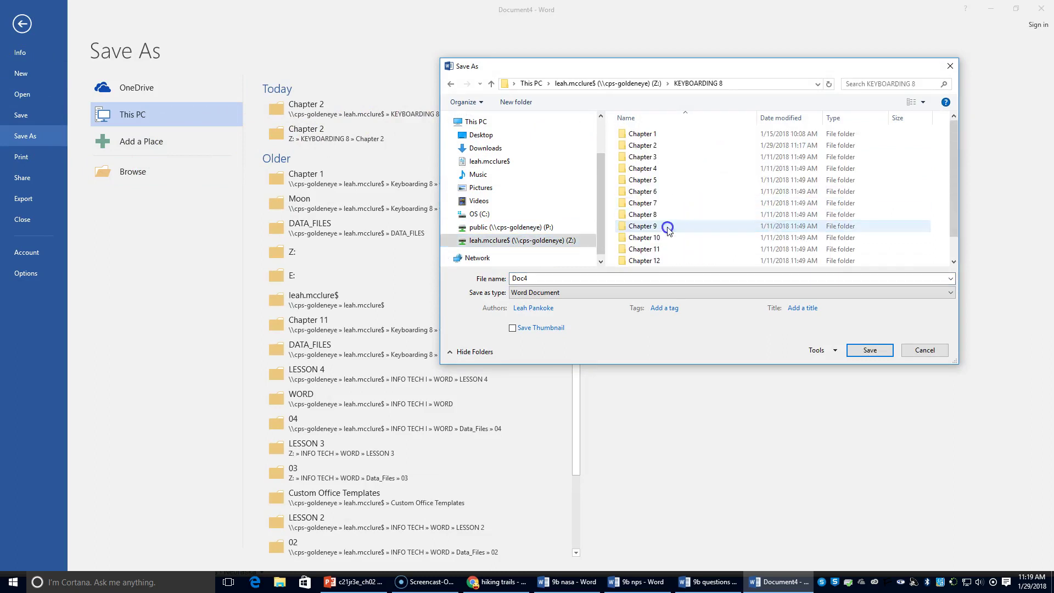
double_click(639, 145)
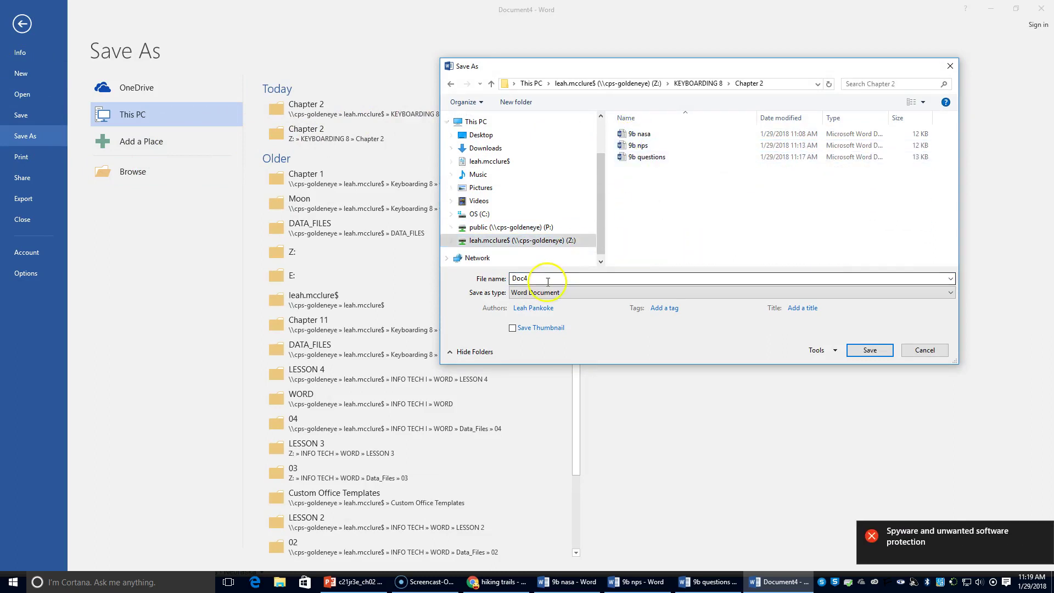
drag(535, 278, 447, 268)
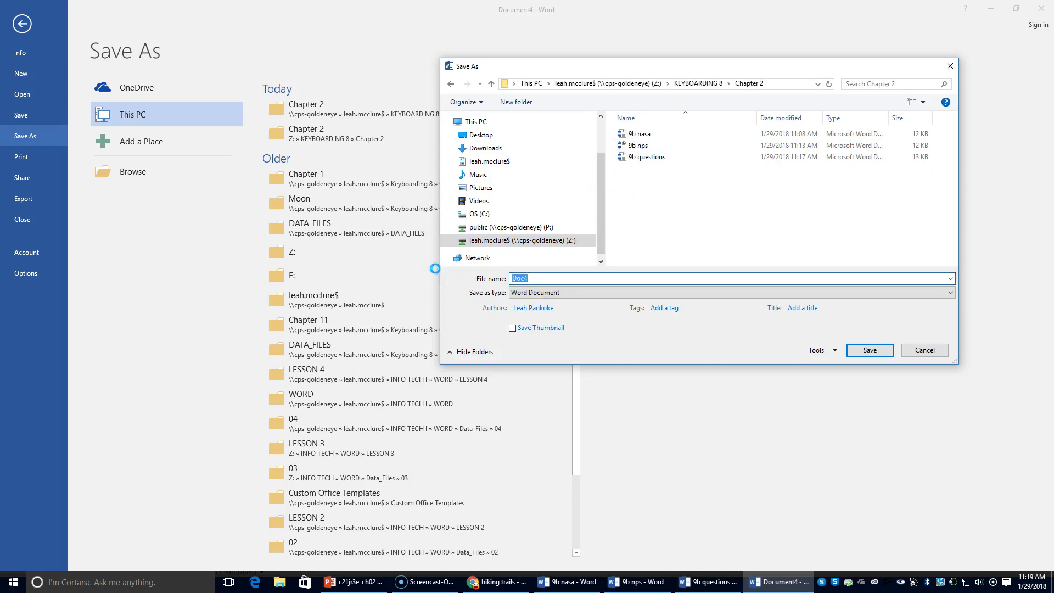
text(9c search)
key(Return)
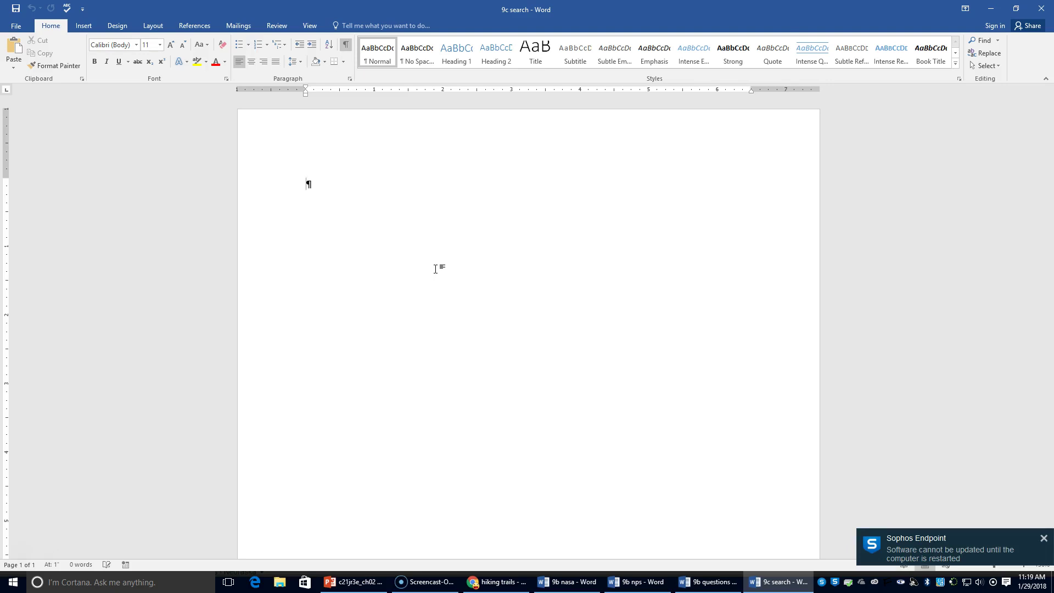
- Return to Chrome's 'hiking trails' results and scroll through the nps.gov trail listings
click(486, 579)
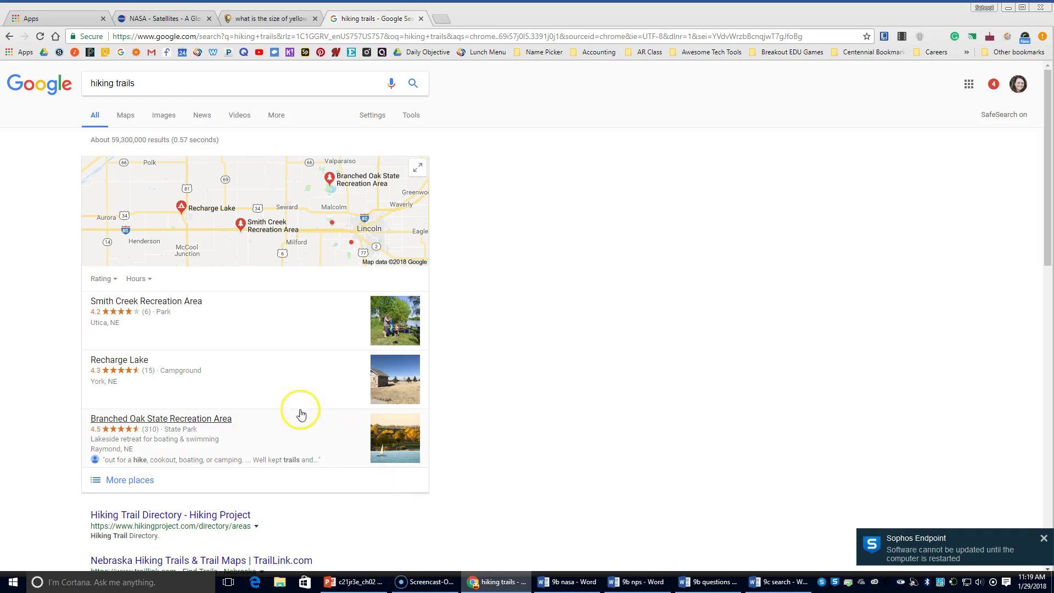
scroll(301, 412, down, 2)
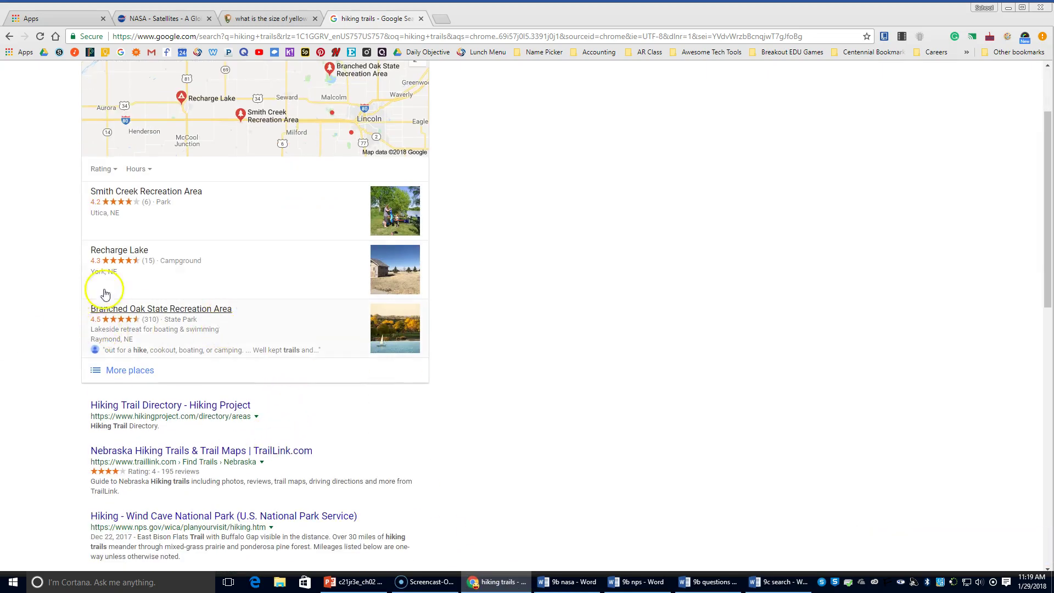
scroll(134, 307, up, 2)
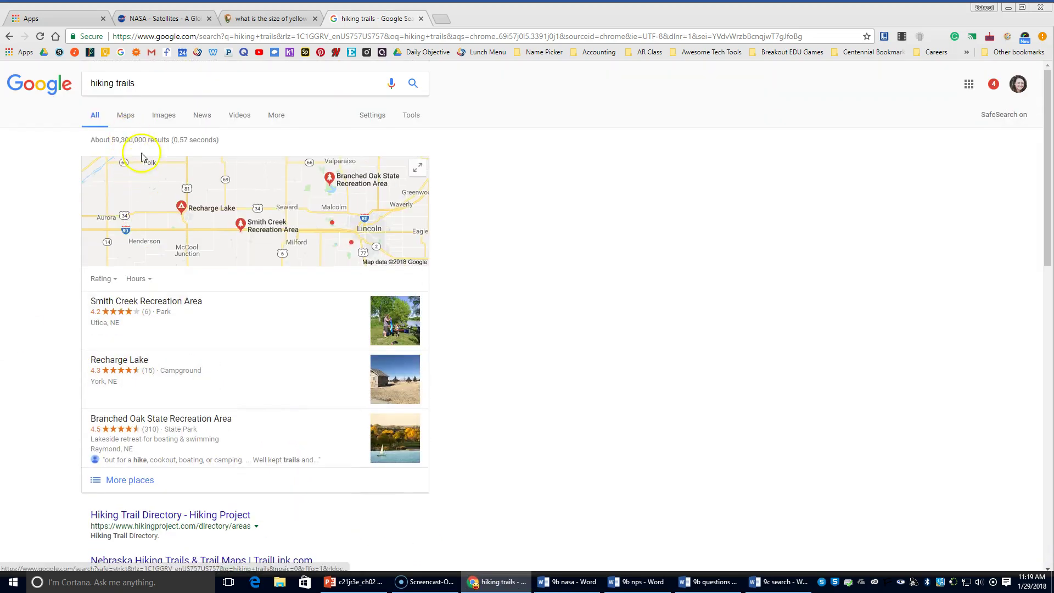
scroll(204, 388, down, 2)
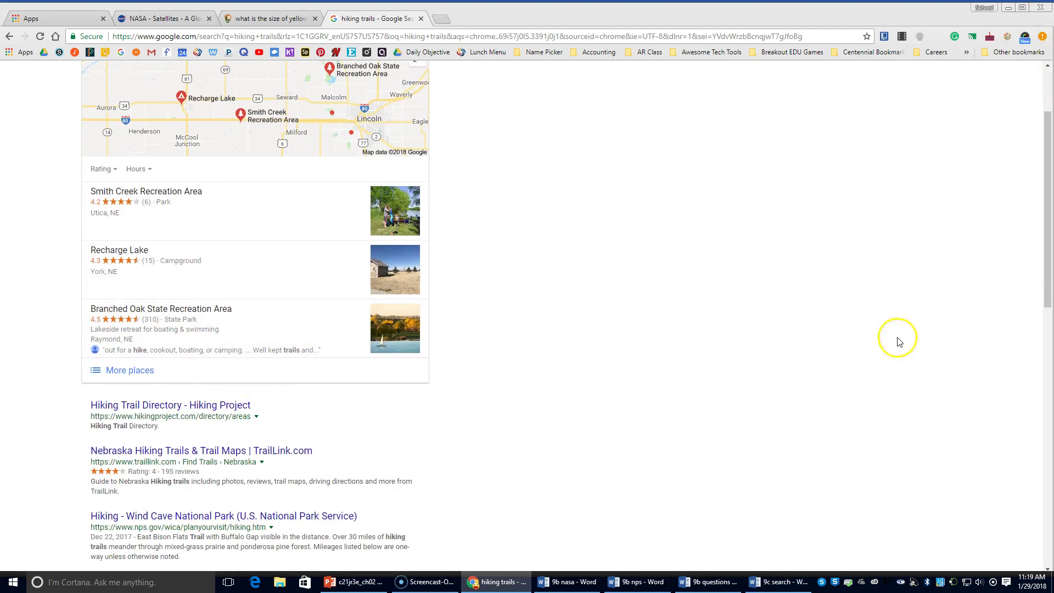
scroll(126, 371, down, 2)
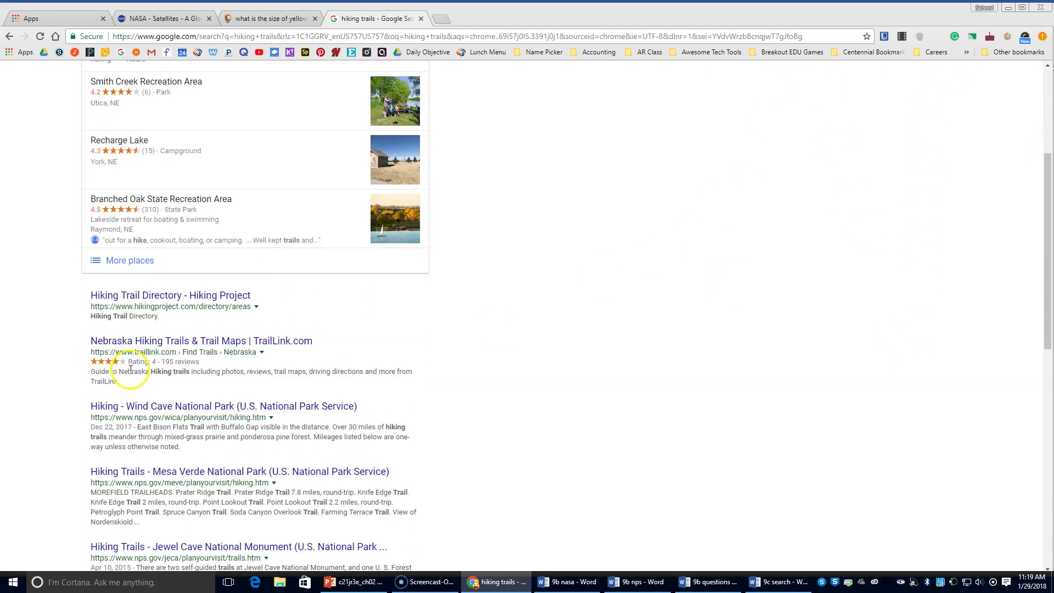
scroll(159, 363, down, 1)
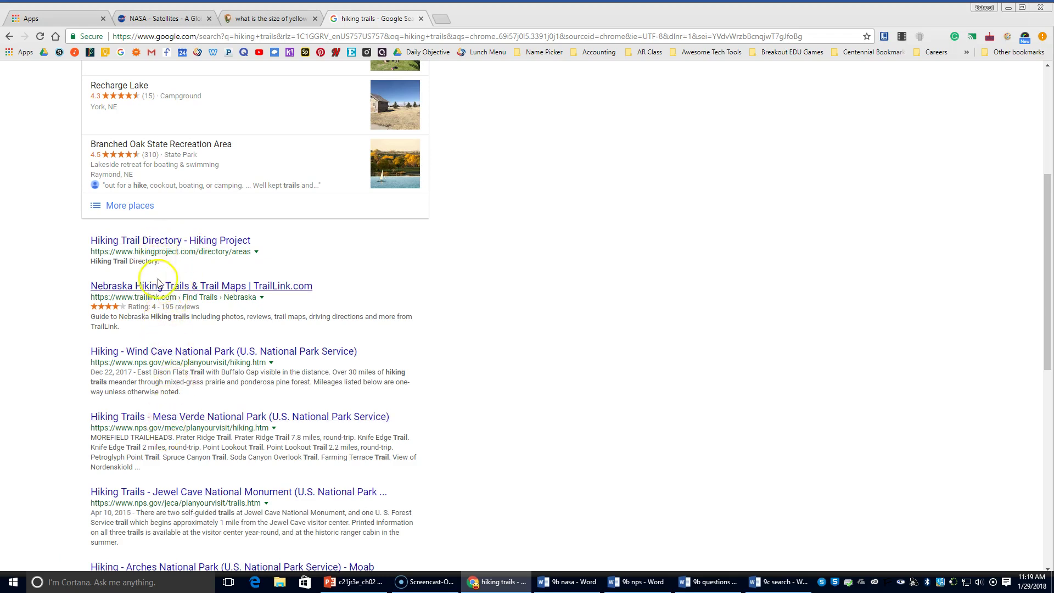
scroll(186, 502, down, 3)
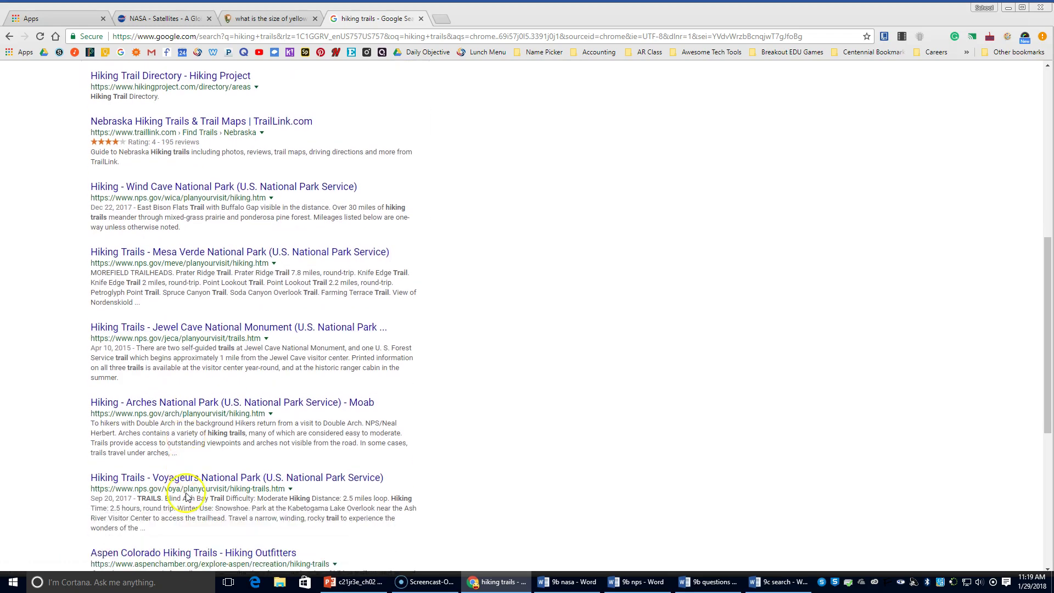
scroll(187, 496, up, 4)
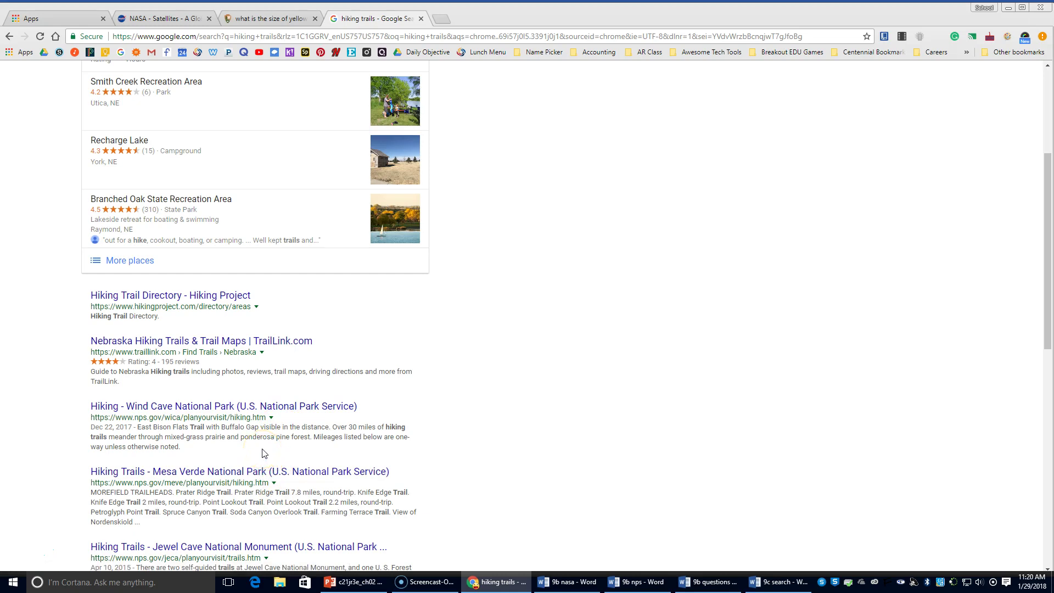
scroll(263, 452, down, 2)
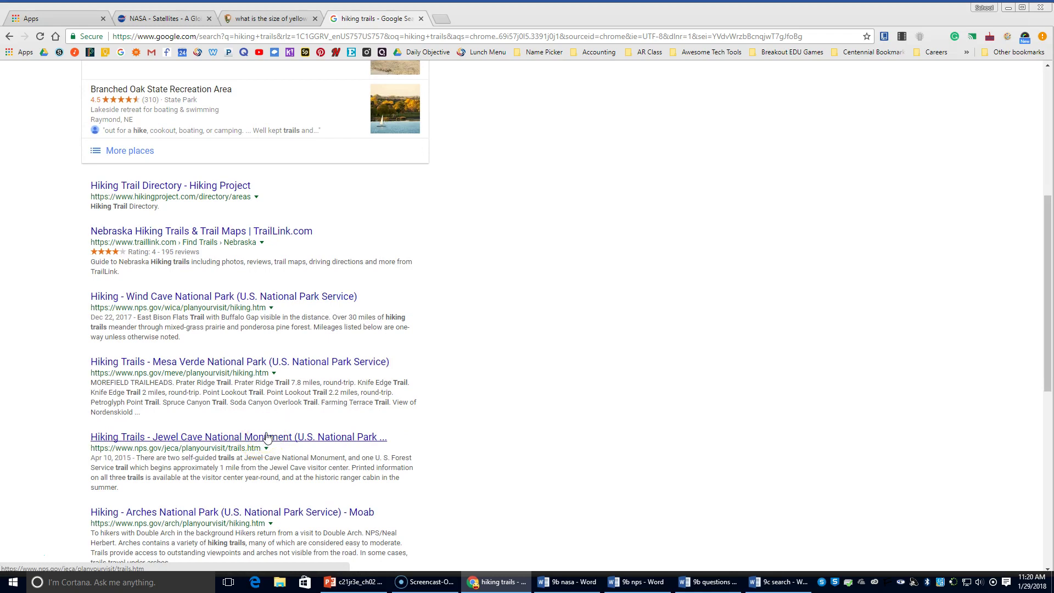
scroll(267, 437, up, 6)
click(157, 78)
- Replace the query with 'hiking trails north carolina' using the search suggestion
drag(157, 78, 3, 98)
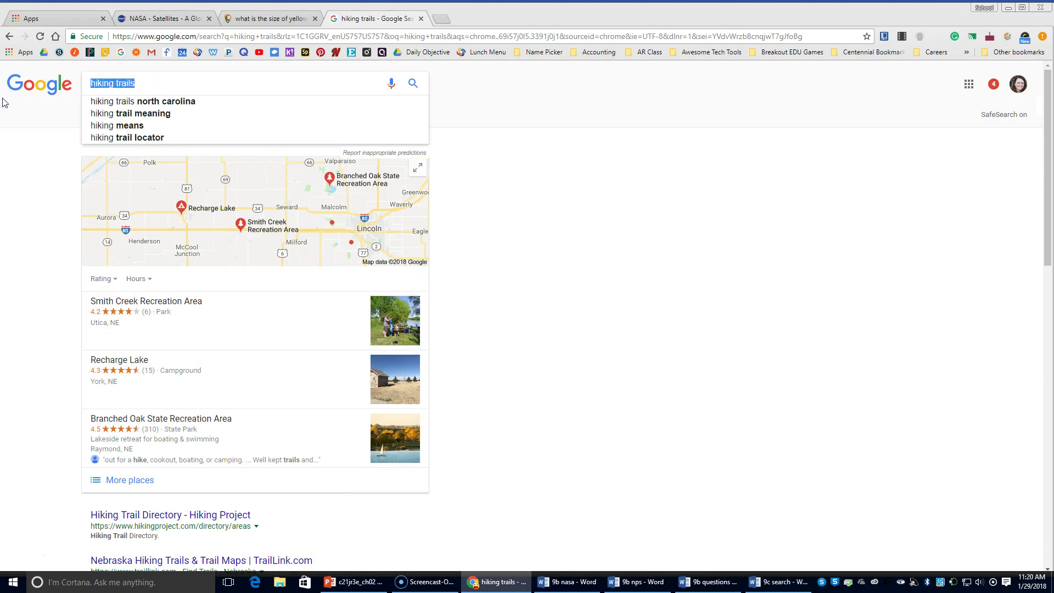
text(hiking )
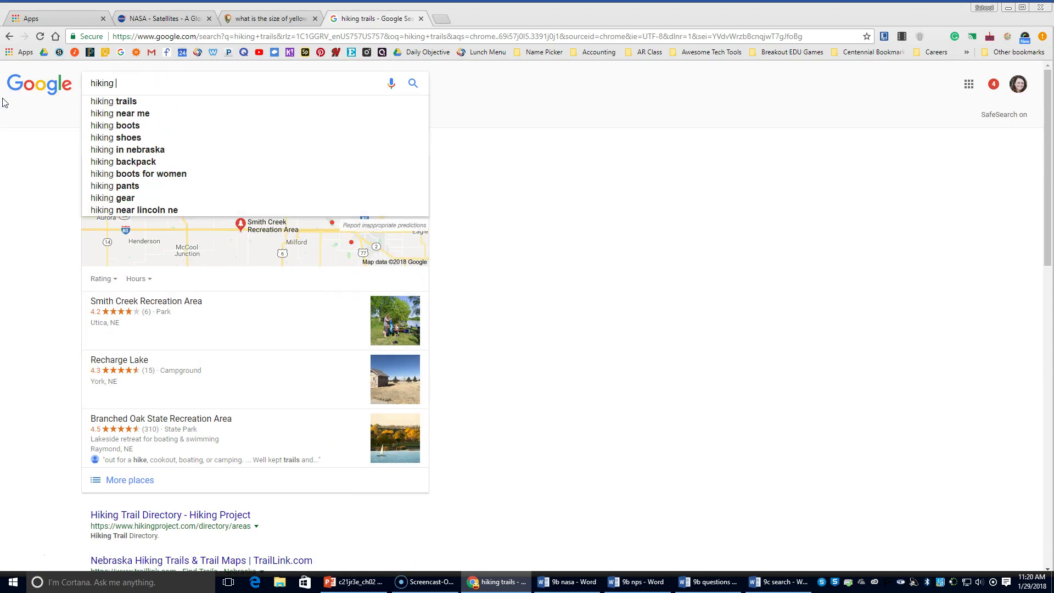
text(trails not)
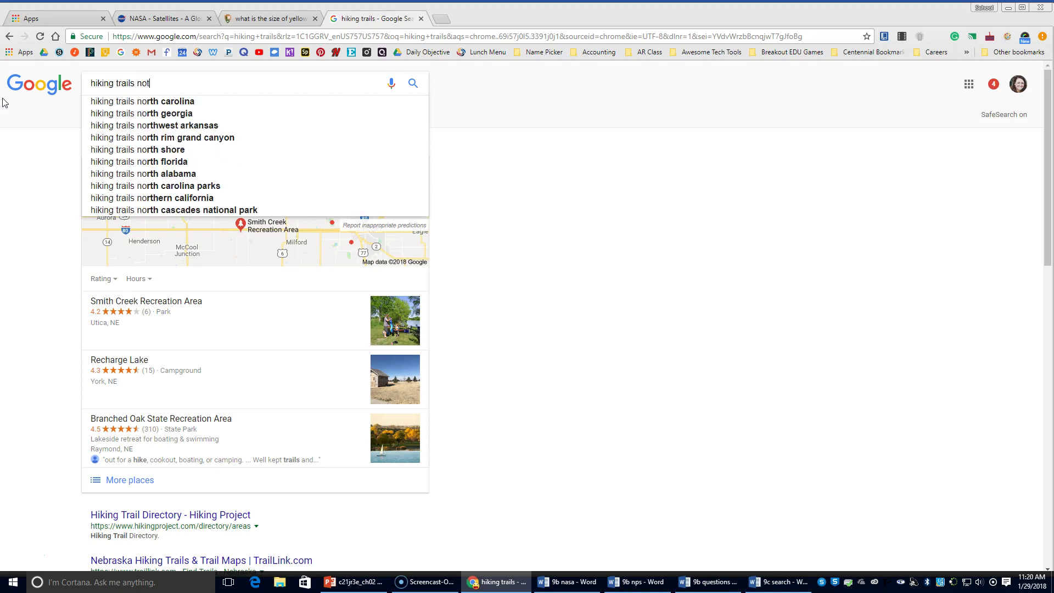
key(BackSpace)
text(rth)
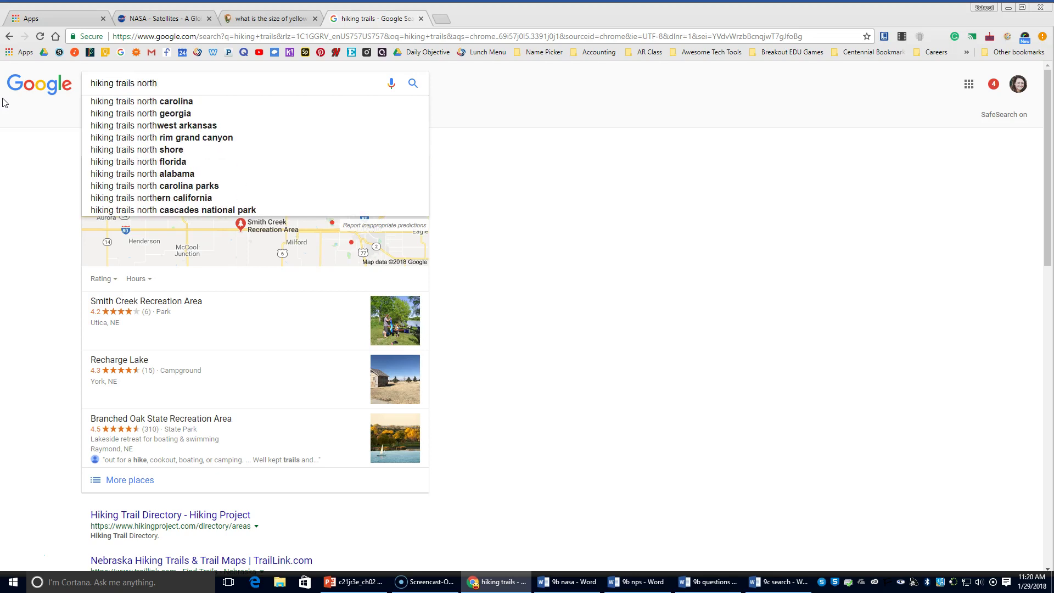
click(172, 101)
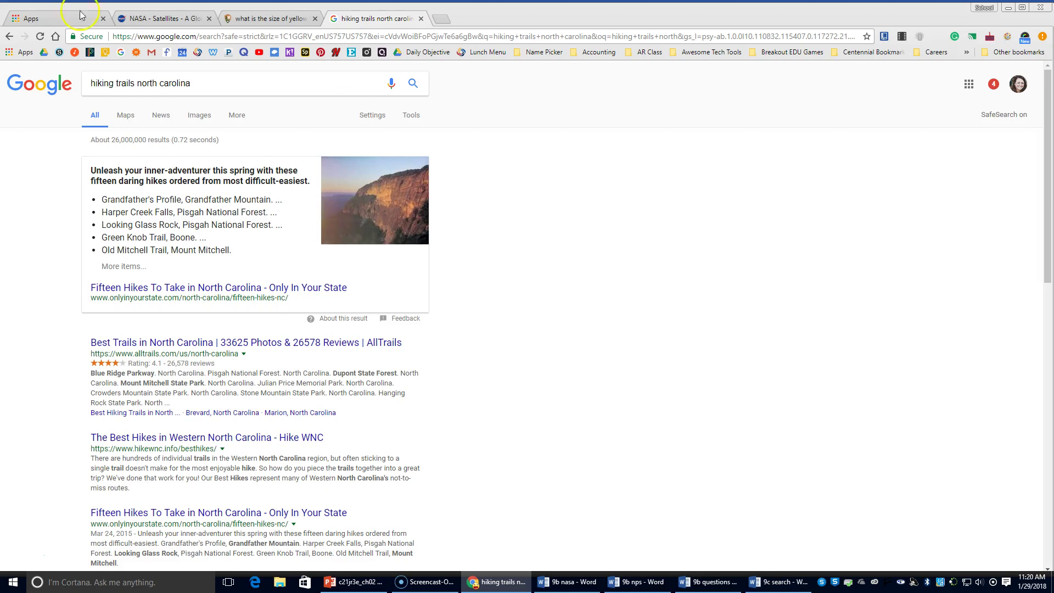
- Rerun the plain 'hiking trails' search (about 58,800,000 results) and dismiss the location prompt
drag(137, 83, 261, 80)
key(BackSpace)
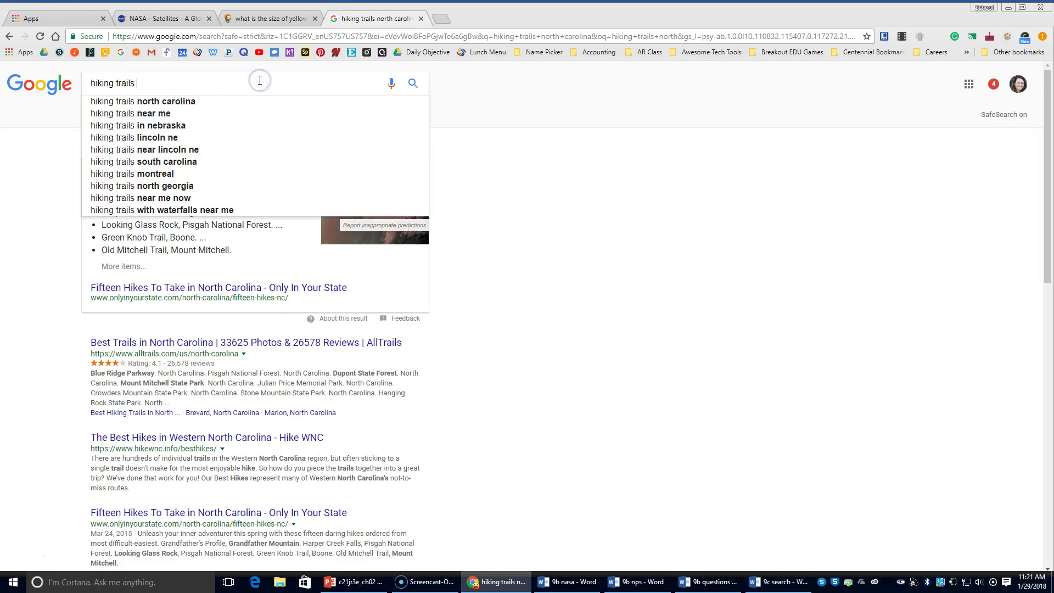
key(Return)
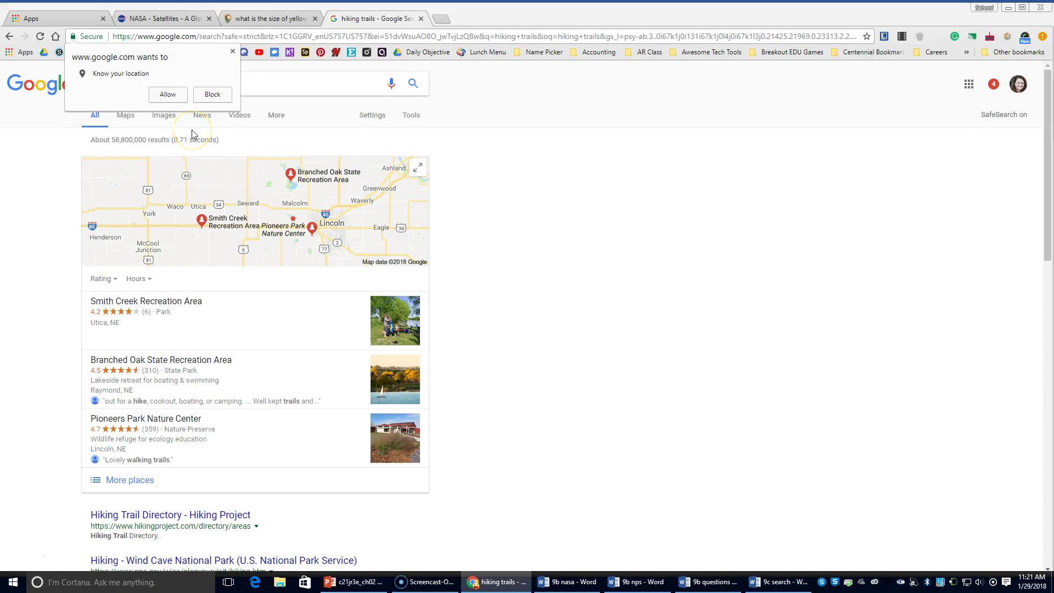
click(541, 278)
click(200, 91)
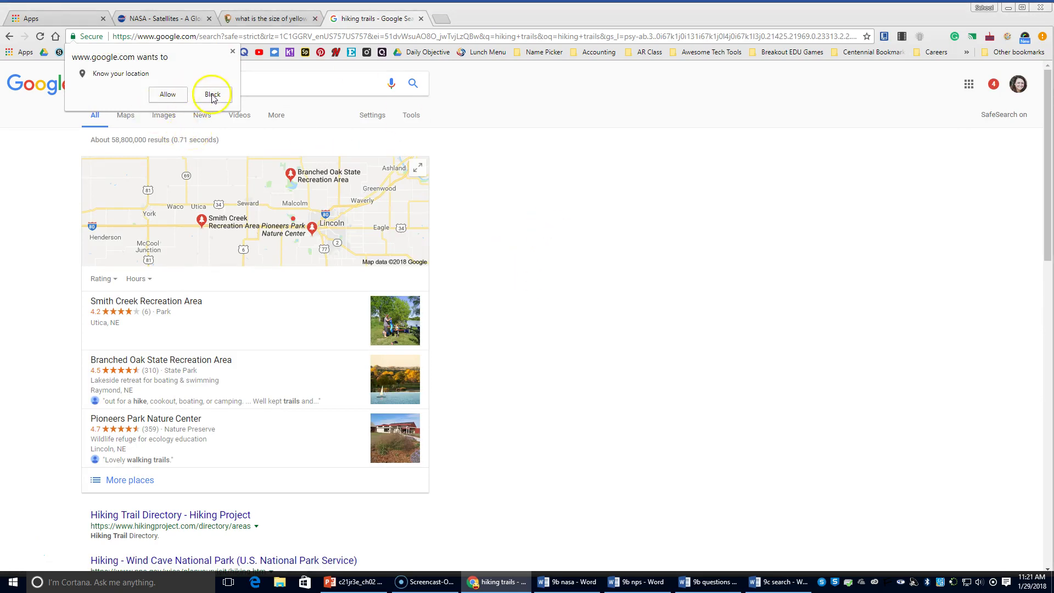
click(176, 94)
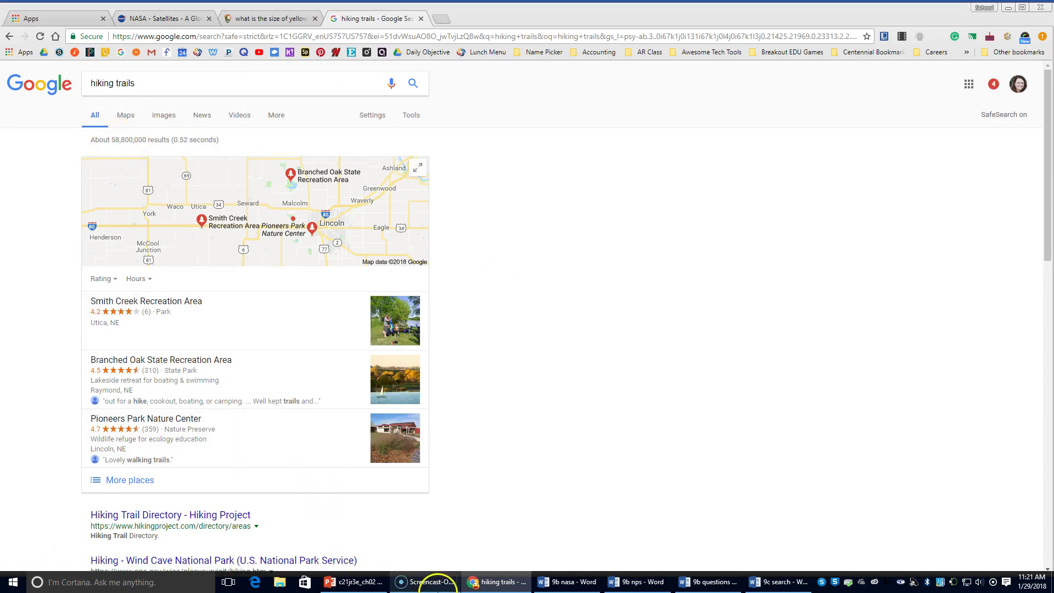
- Paste the name, class and date heading into '9c search' and add '58,800,000 Search results for "Hiking Trails"'
click(776, 580)
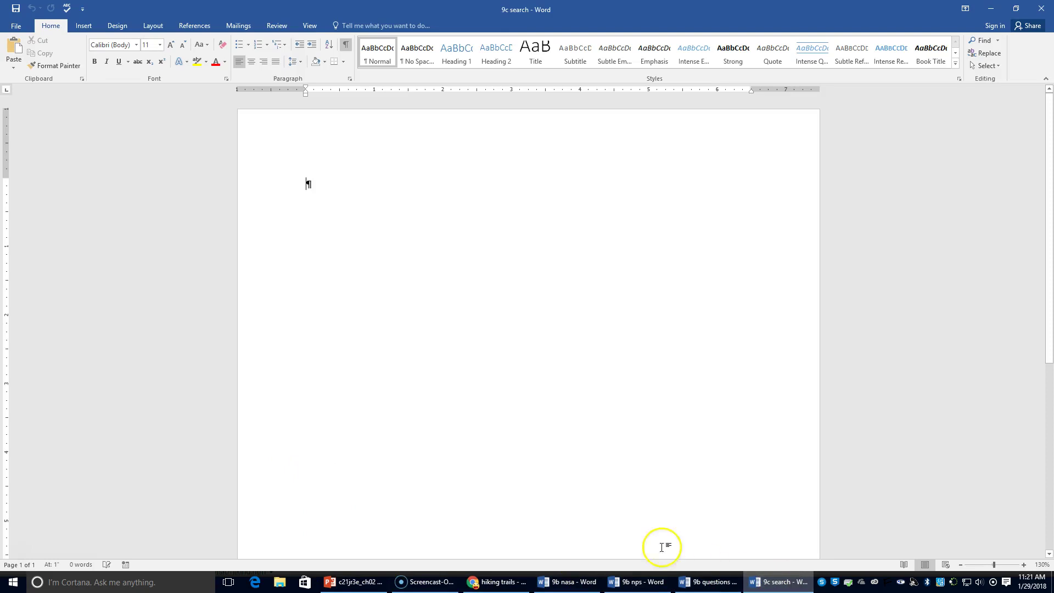
text(Leah Pankoke Keyboarding 8 1/29/18)
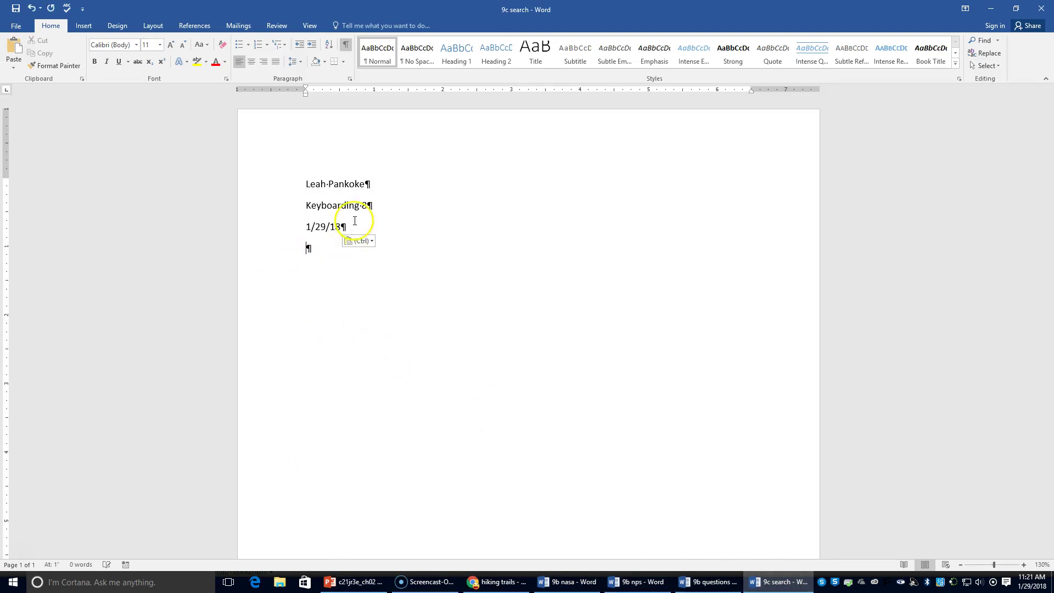
key(Return)
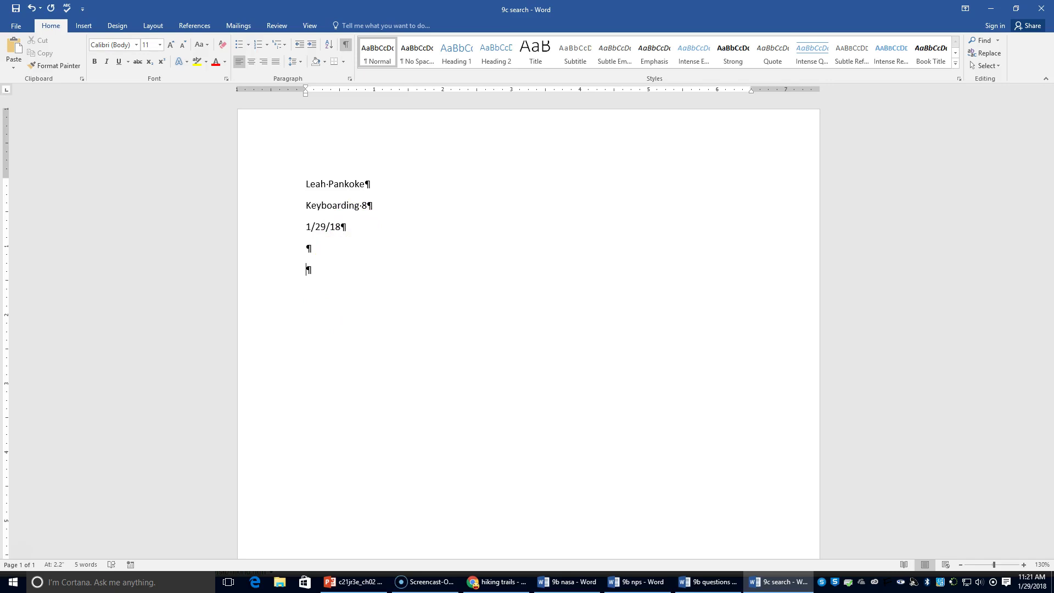
text(58,00)
key(BackSpace)
text(800,000 Searcj)
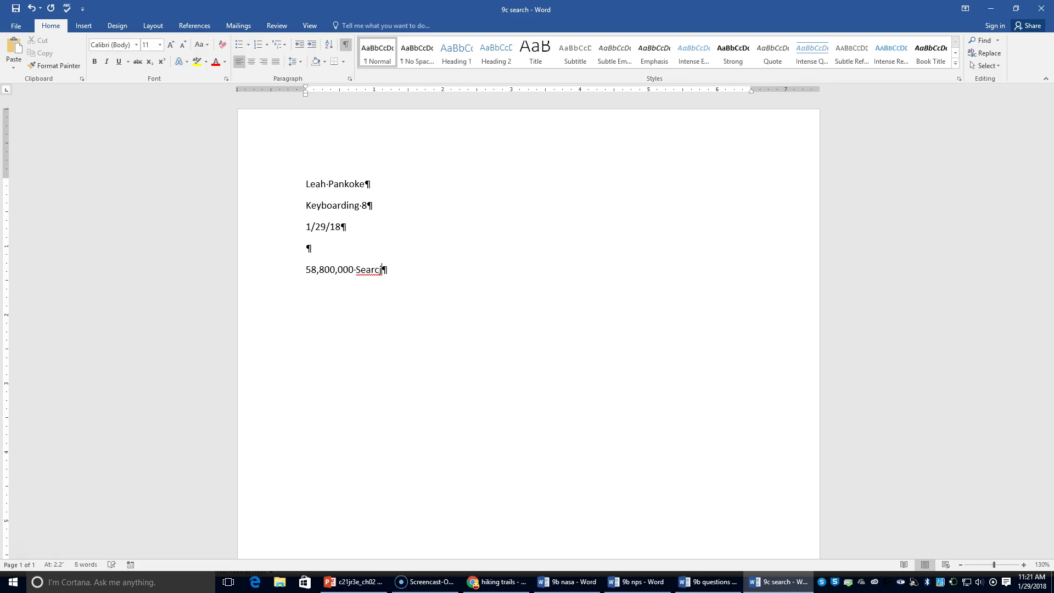
text( r)
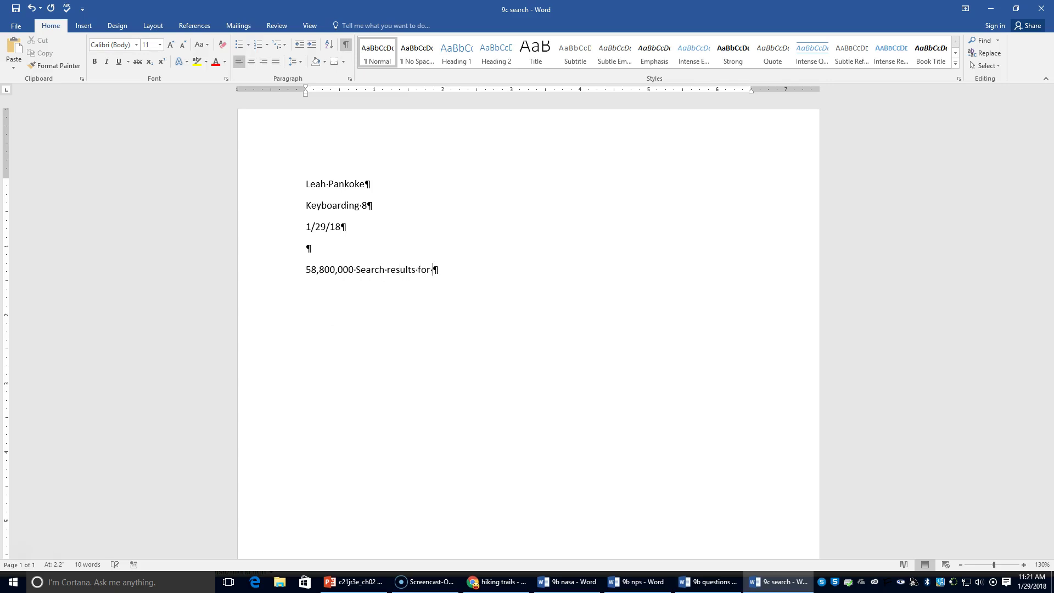
text(h results for "Hiking)
text( Trai)
text(ls")
key(Return)
- Search 'hiking trails north carolina' and select its 22,500,000 result count
click(502, 582)
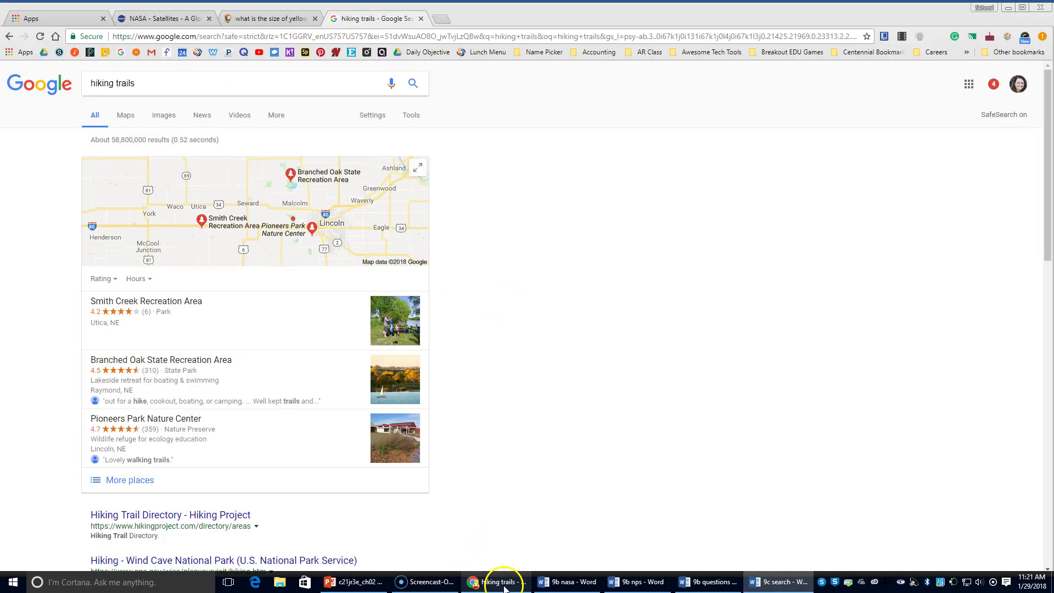
click(143, 79)
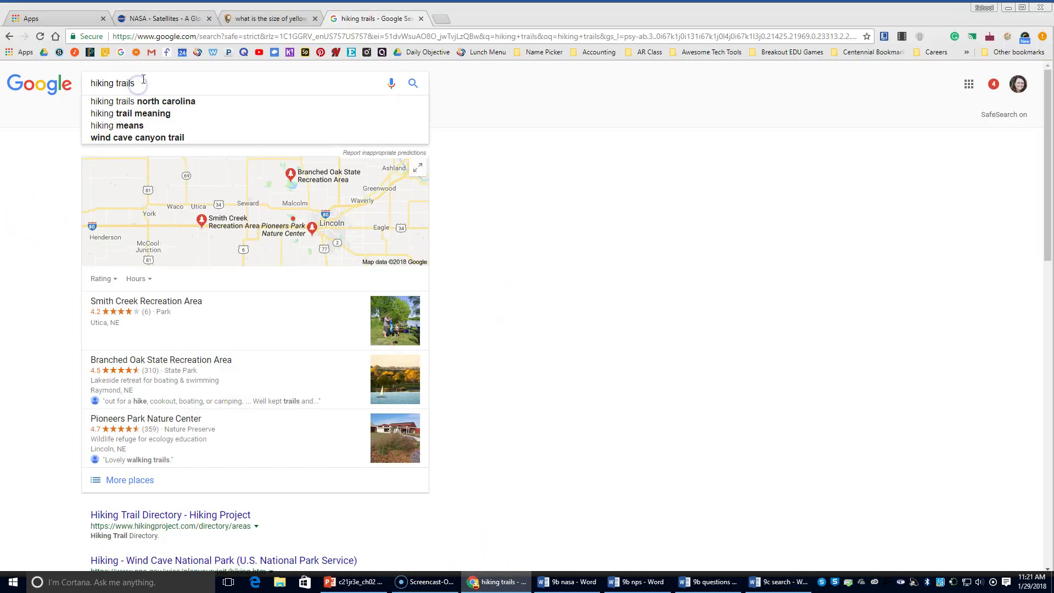
text(north)
click(170, 107)
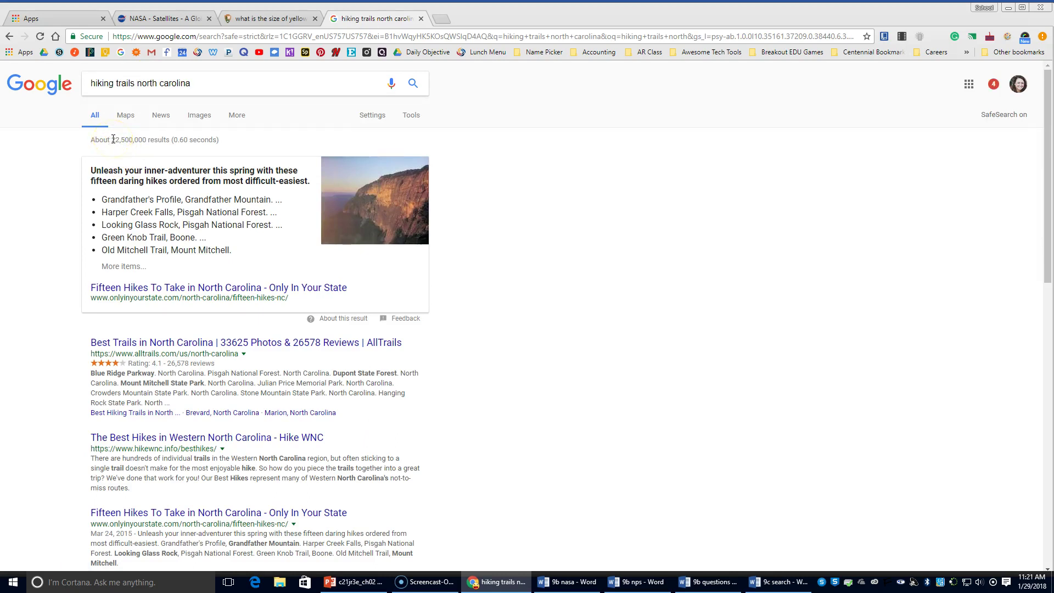
drag(113, 140, 147, 140)
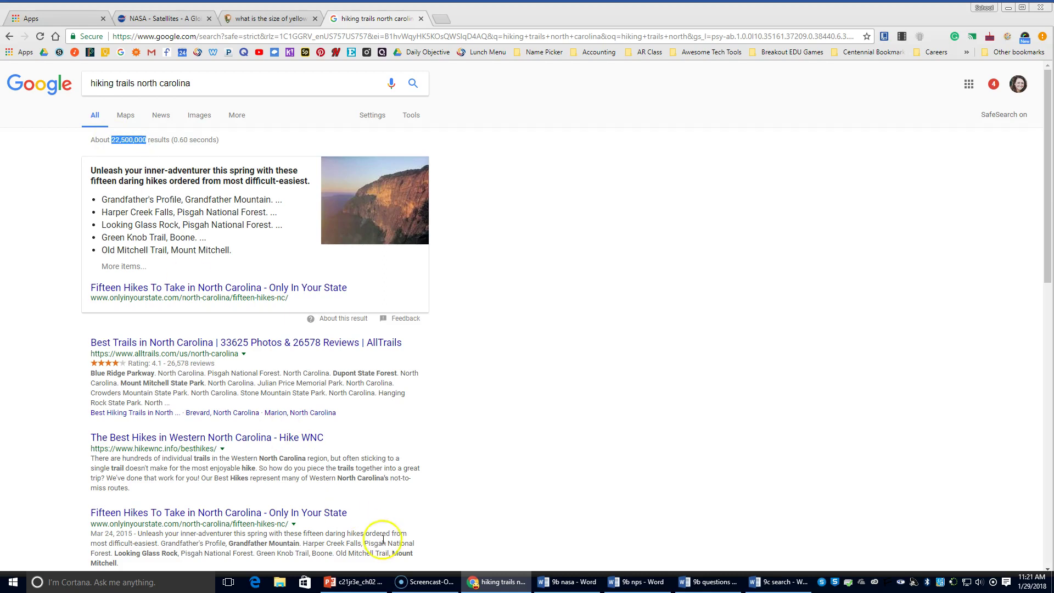
click(779, 582)
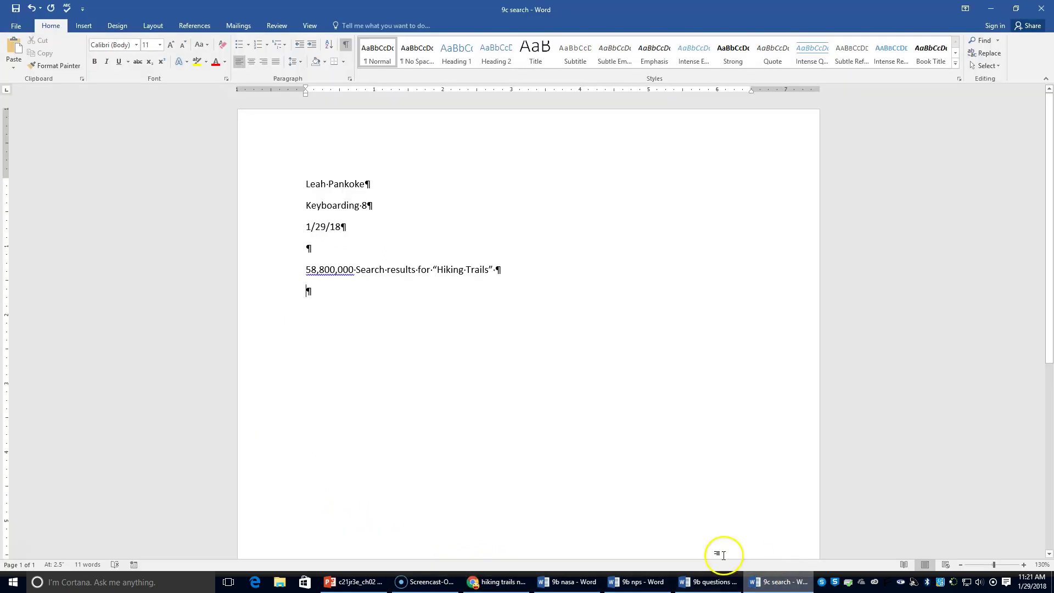
- Type '22,500,000 search results for "hiking trails north Carolina"' and correct 'trailes' to 'trails'
text(22)
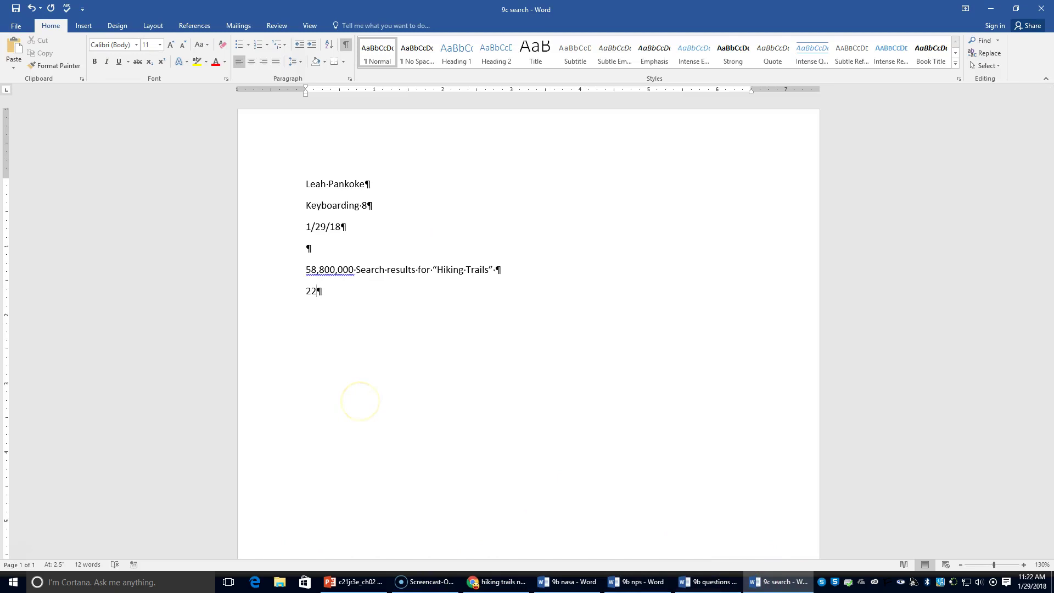
text(,000 search results for “)
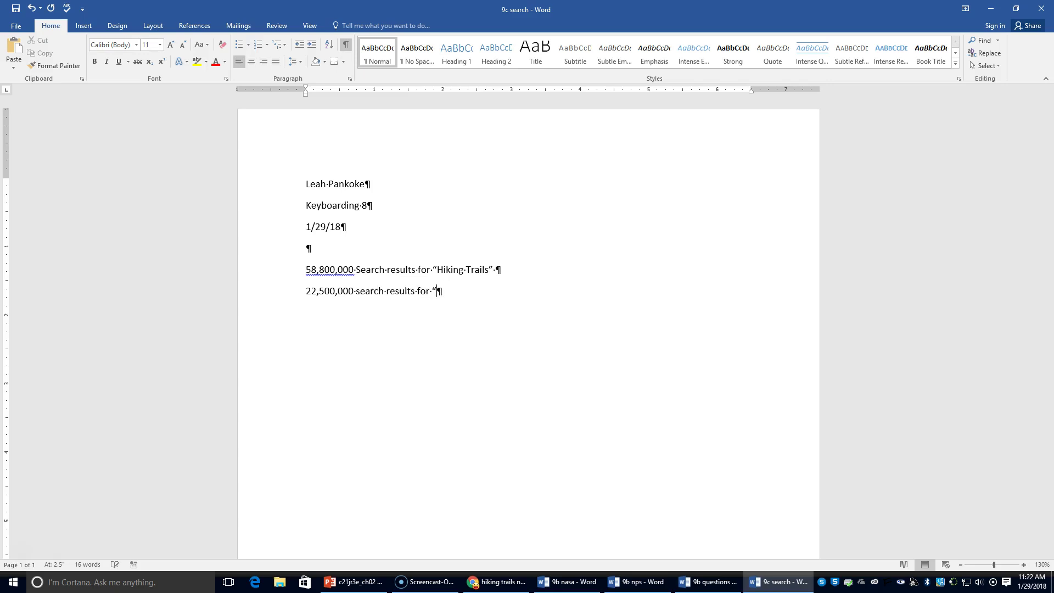
text( "hiking trails)
text( north)
text( carloint)
key(BackSpace)
key(BackSpace)
text(ina)
text(")
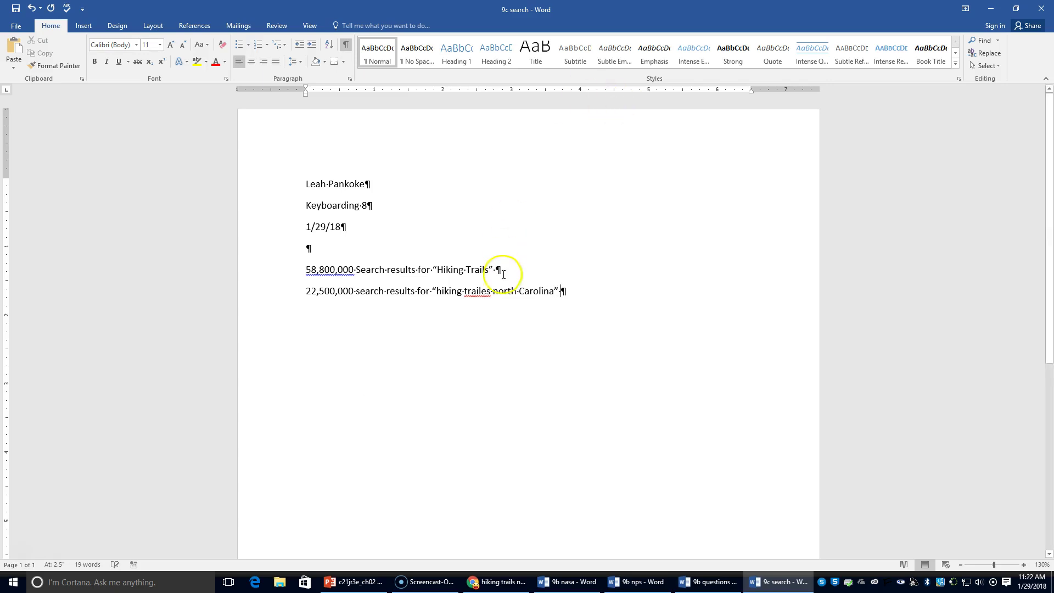
right_click(481, 291)
click(515, 304)
- Try a heading style on the first result line of '9c search'
click(418, 291)
click(585, 280)
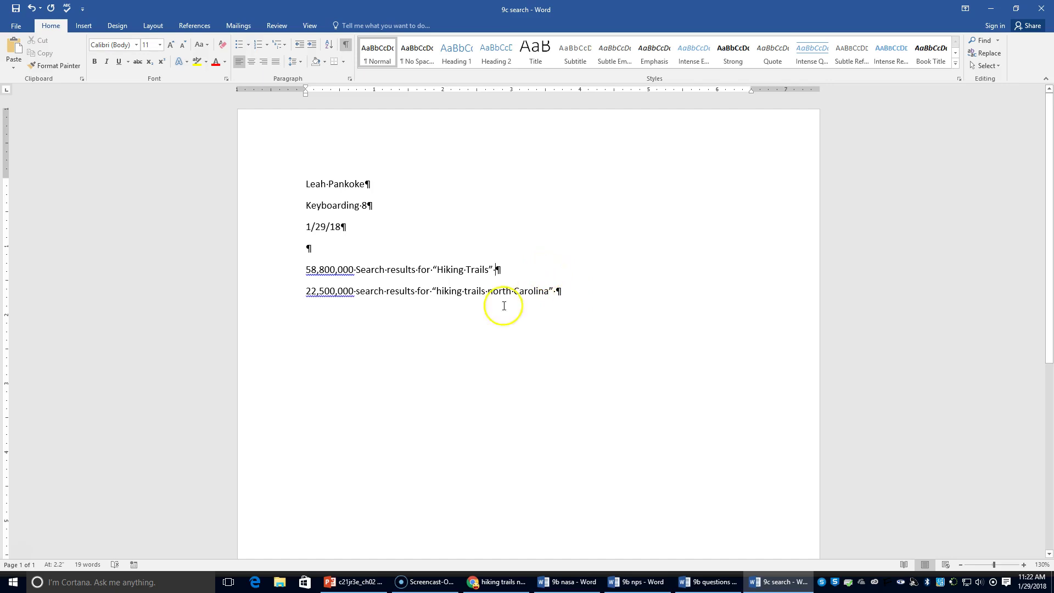
click(441, 69)
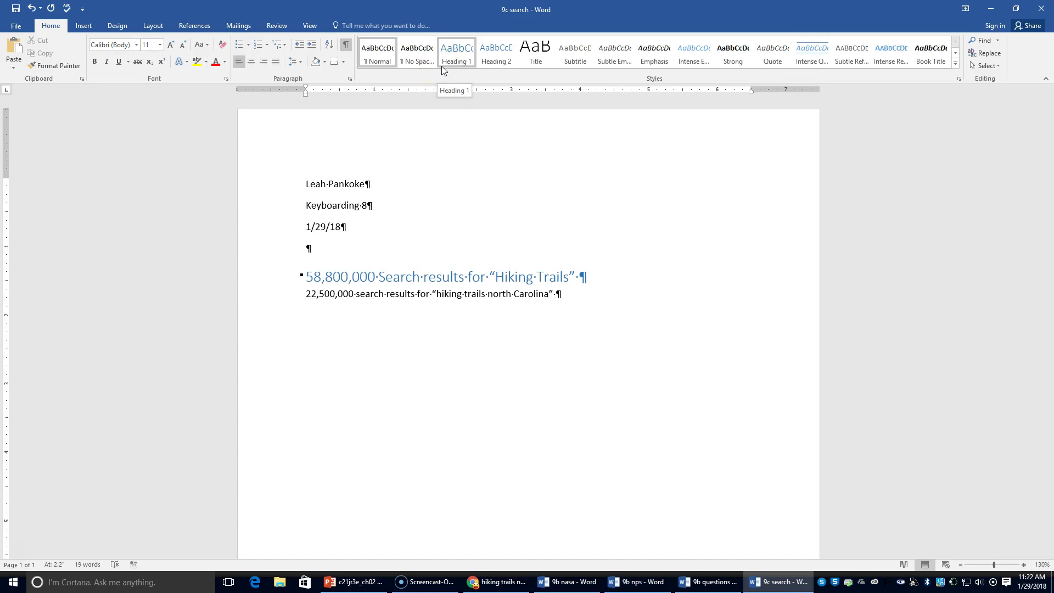
click(489, 582)
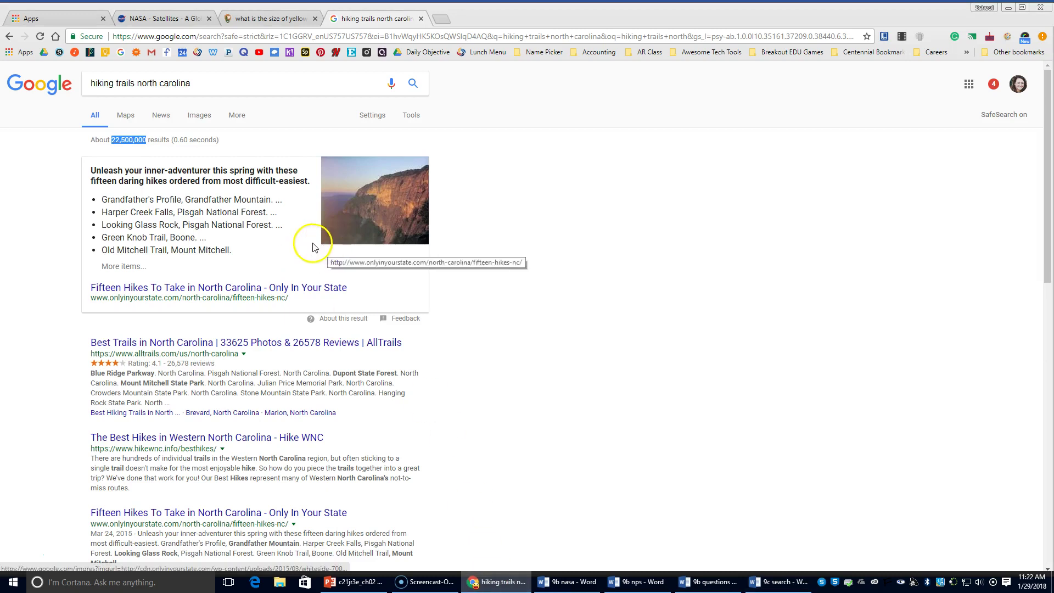
- Search 'hiking trails north carolina parks', which returns about 18,500,000 results
click(211, 87)
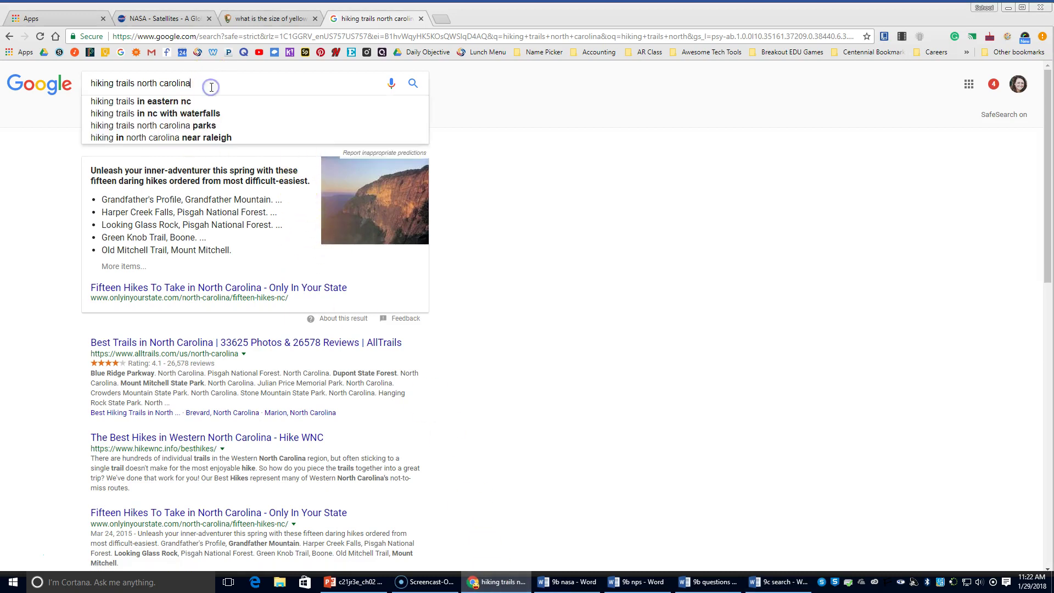
text(parks)
key(Return)
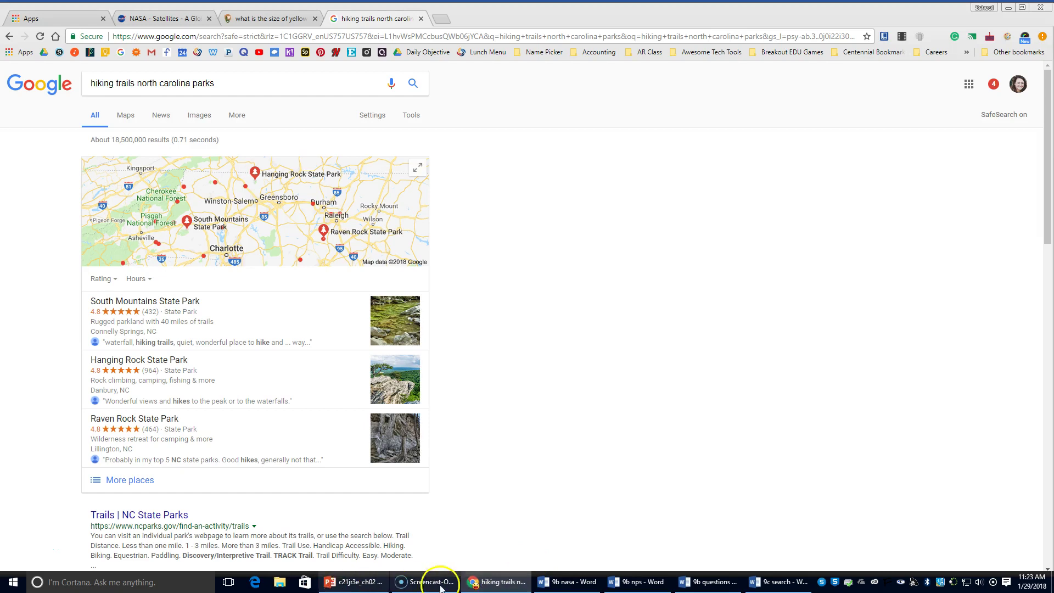
click(790, 583)
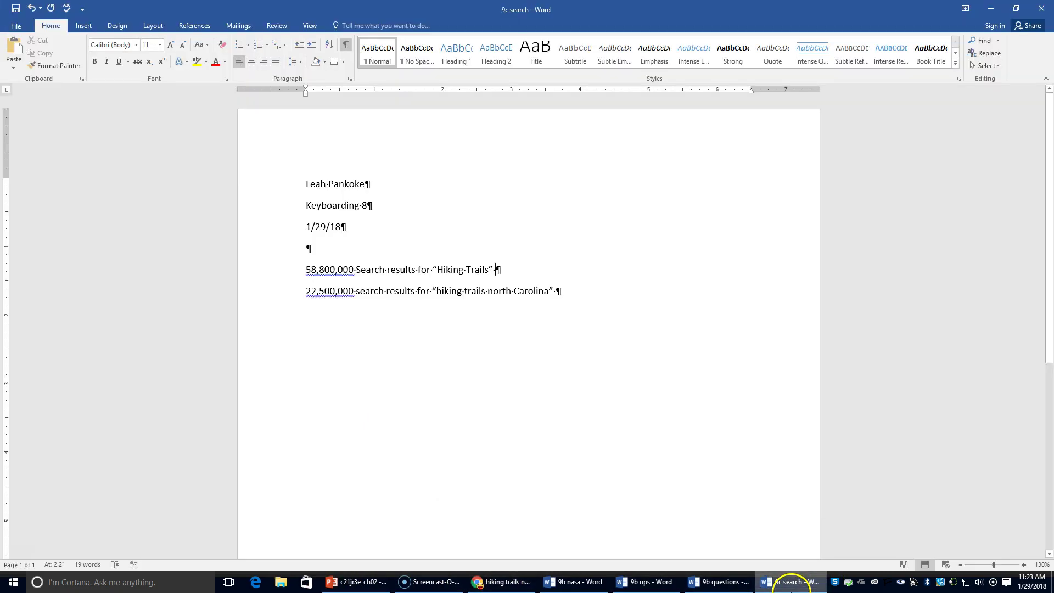
click(499, 582)
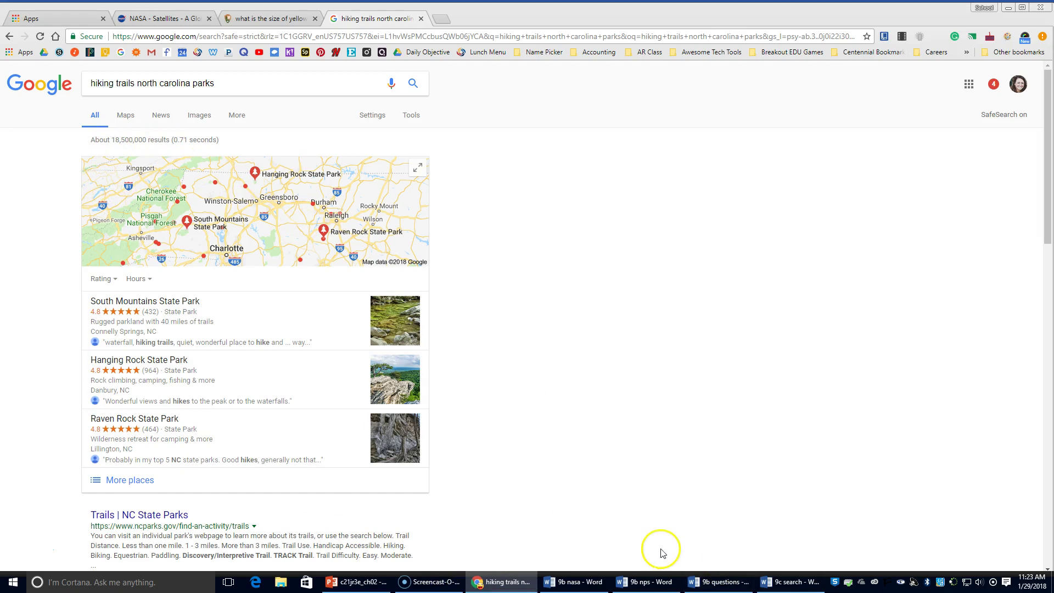
click(789, 580)
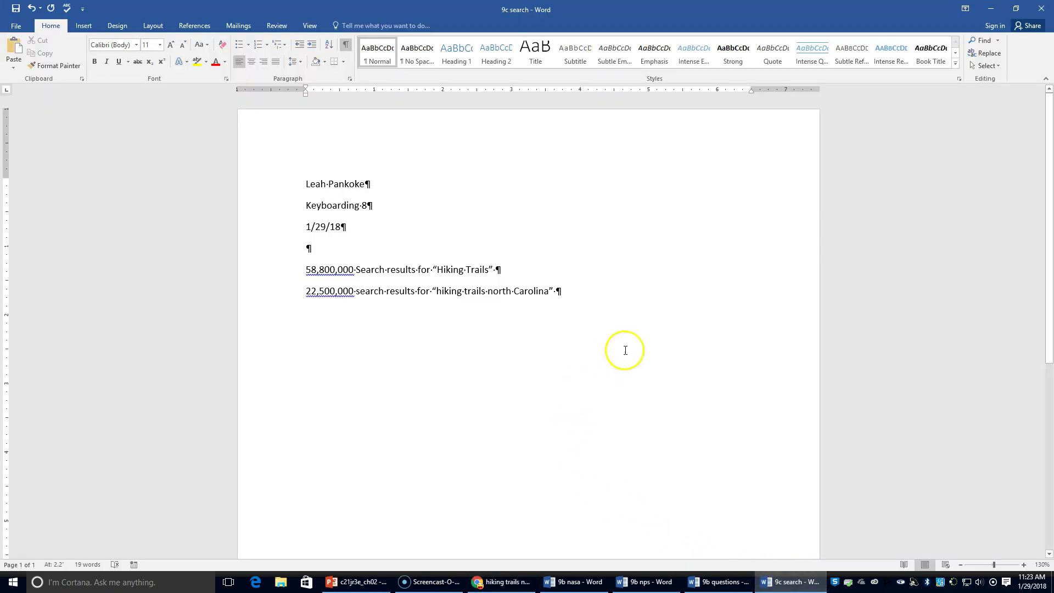
- Add the line '18,500,000 search results for “Hiking Trails North Carolina Parks”' below line two
click(579, 289)
key(Return)
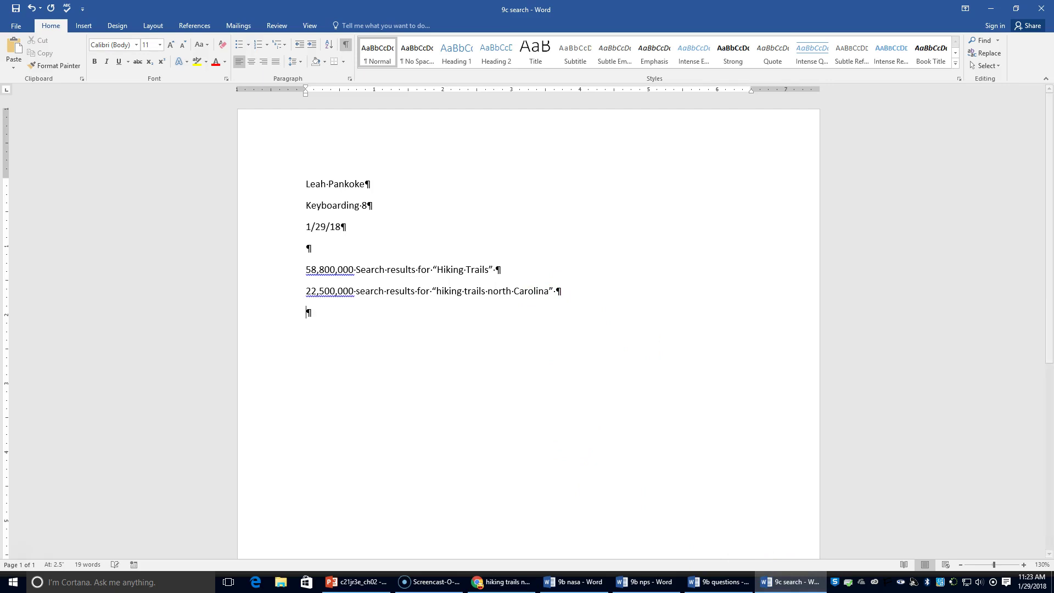
text(18)
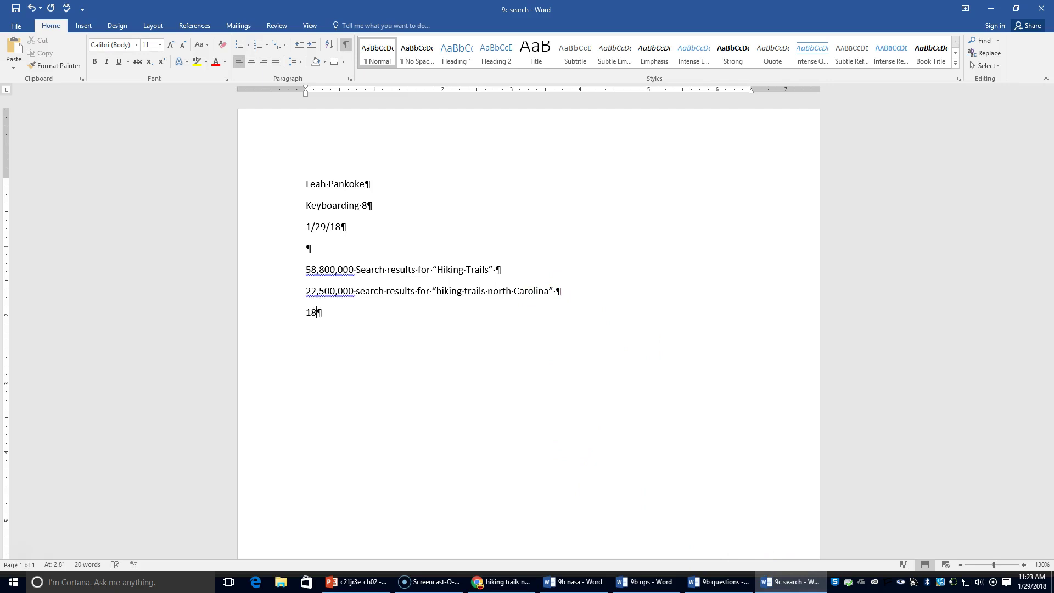
text(,500,000 search results for “Hiking Trails N)
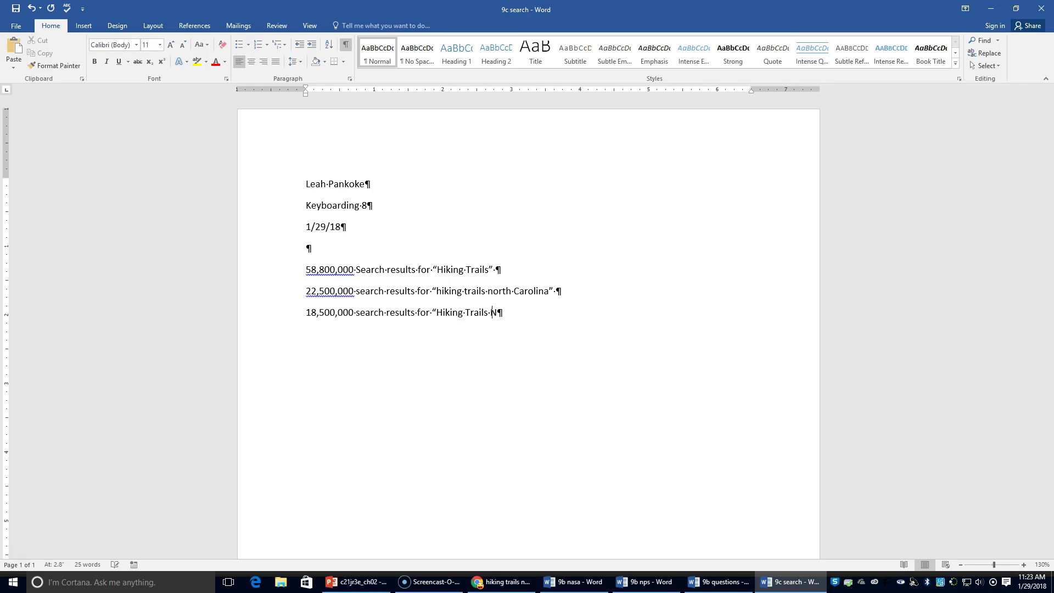
text(orth Carolina Parks”)
- Capitalise 'north' to 'North' on line two and save the document
click(494, 290)
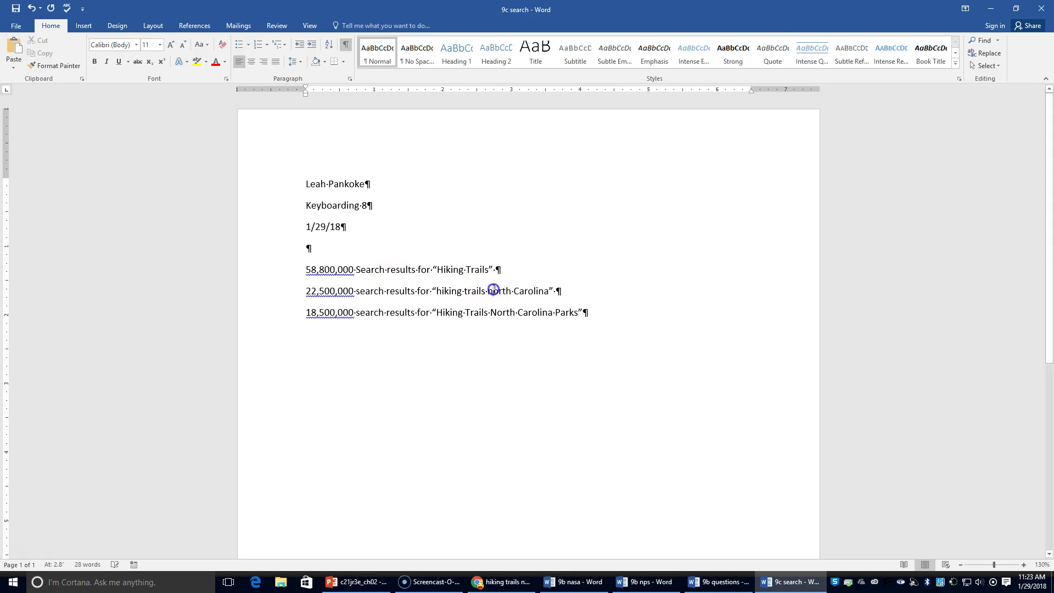
key(BackSpace)
text(N)
click(397, 339)
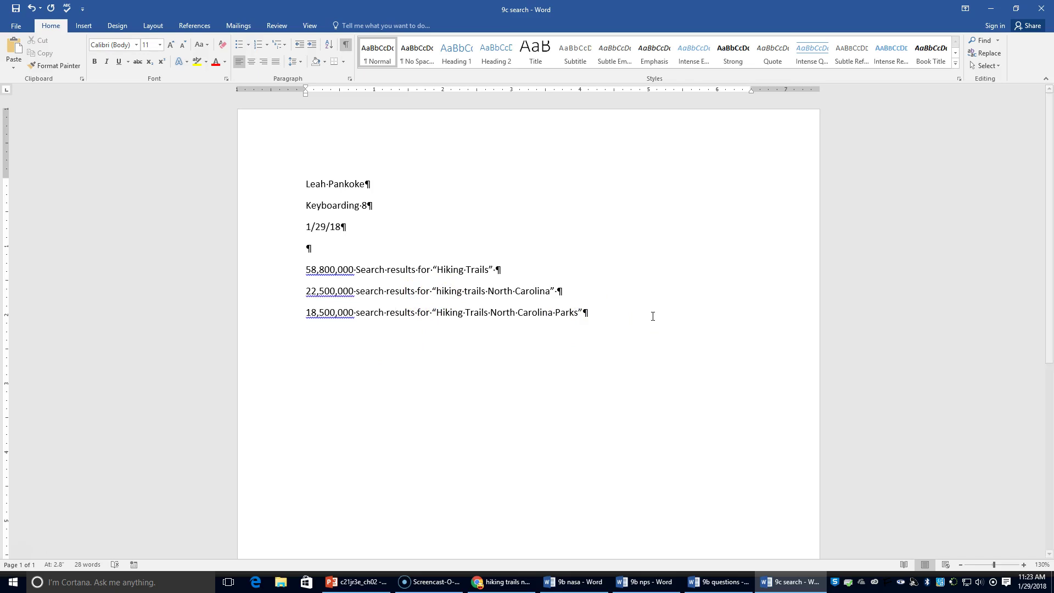
click(15, 8)
- Close the Chrome browser window
click(377, 584)
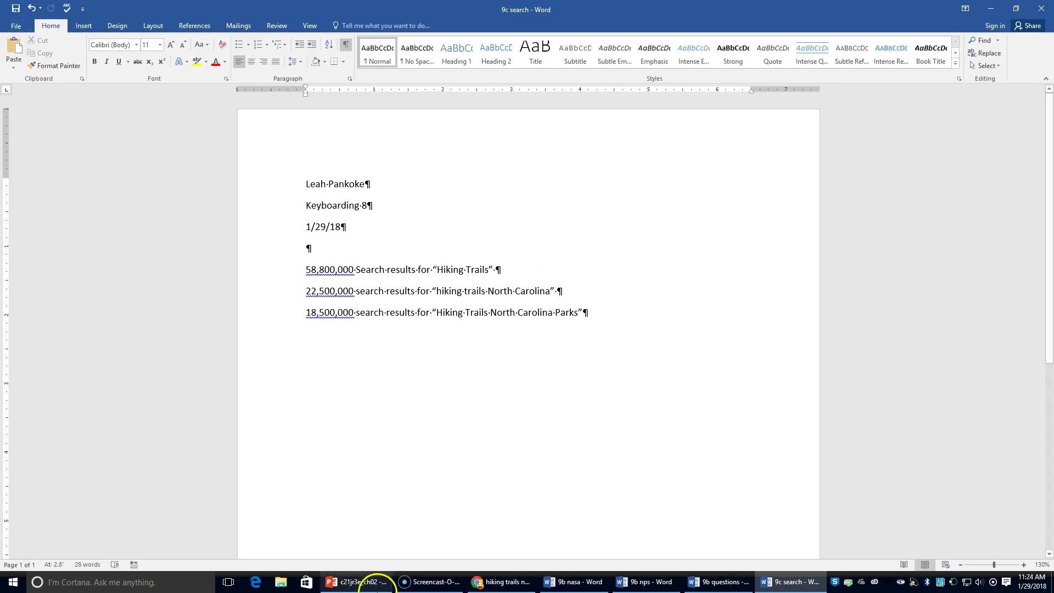
click(504, 582)
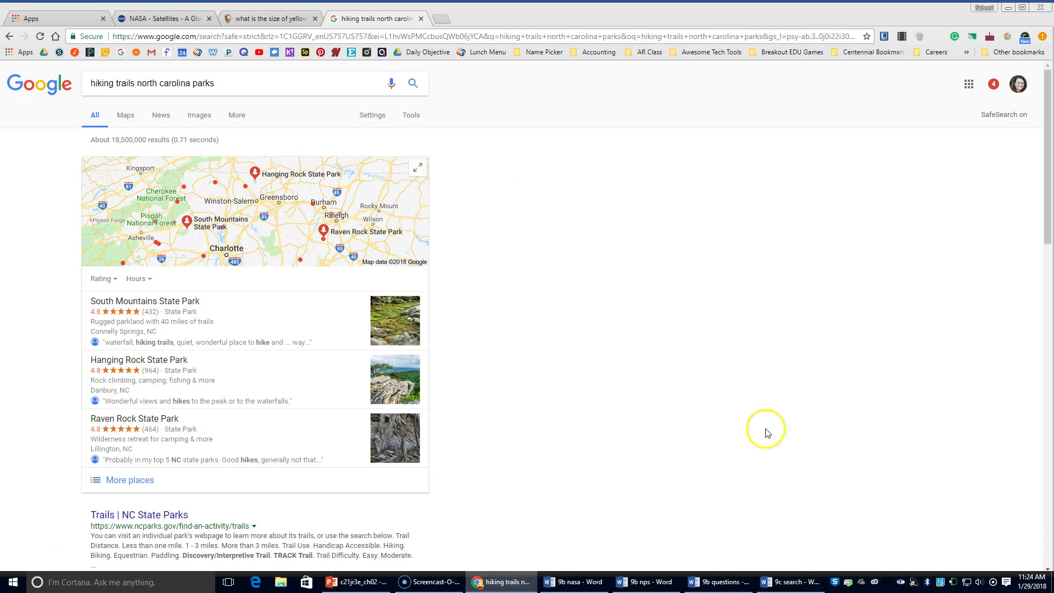
click(1041, 15)
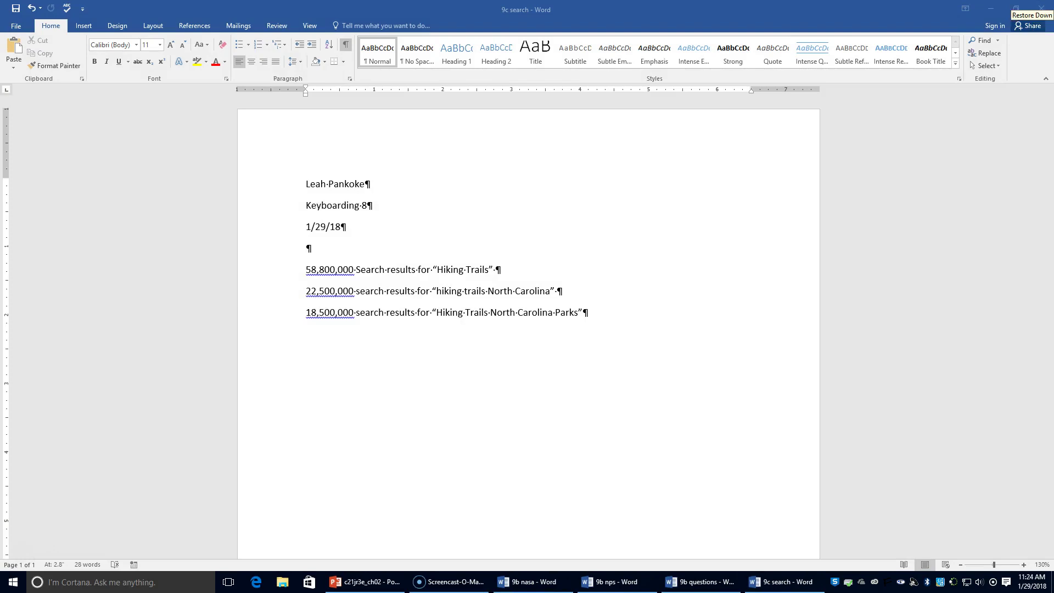
- Switch to PowerPoint and display slide 14, 'Analyze Search Results'
click(387, 581)
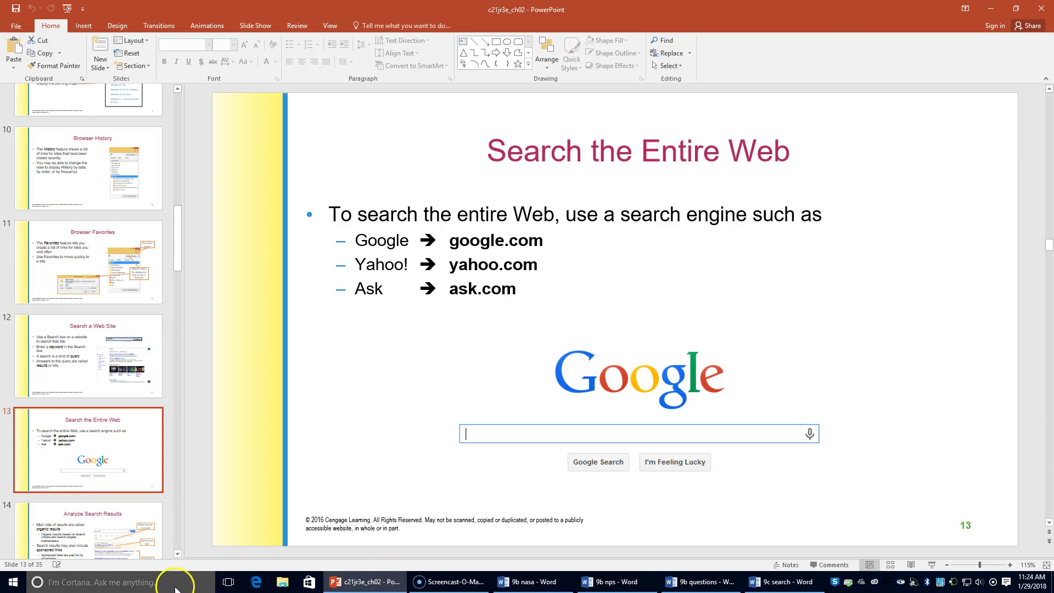
click(116, 531)
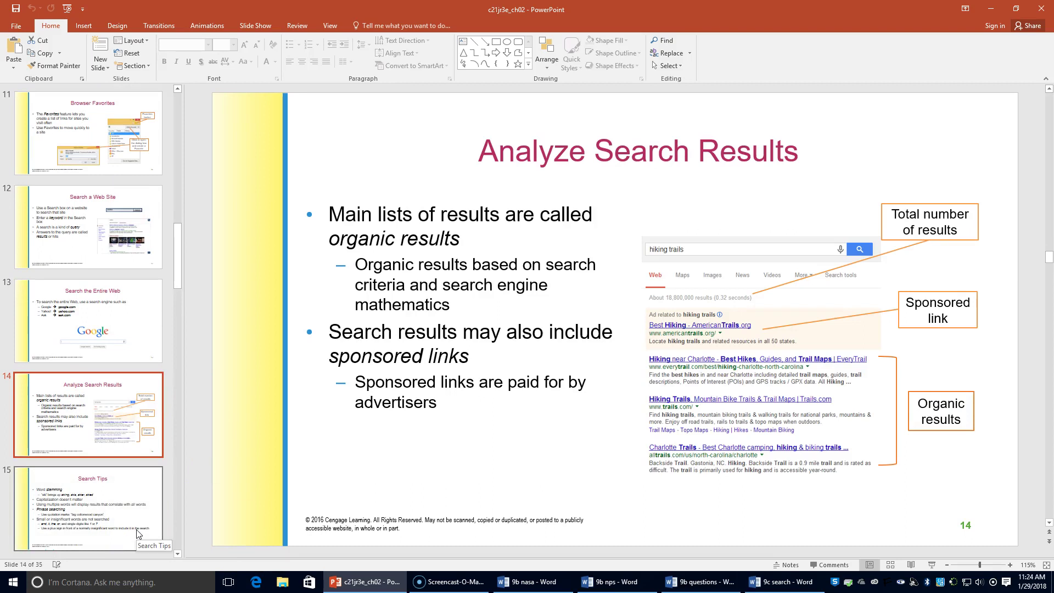
click(264, 440)
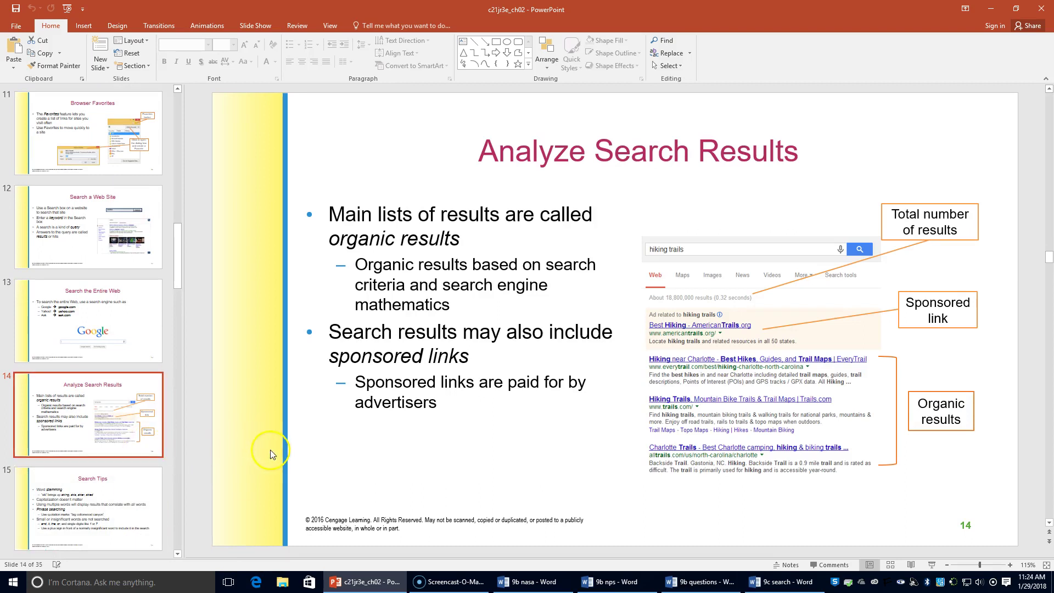
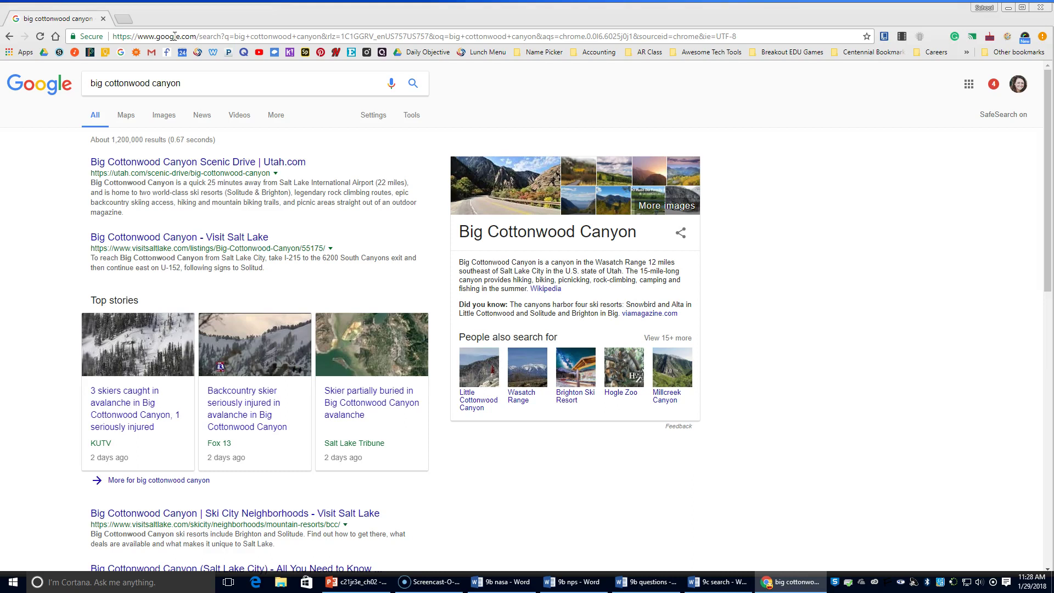
- Try wrapping the query in quotes, then remove them and rerun the plain search
click(93, 83)
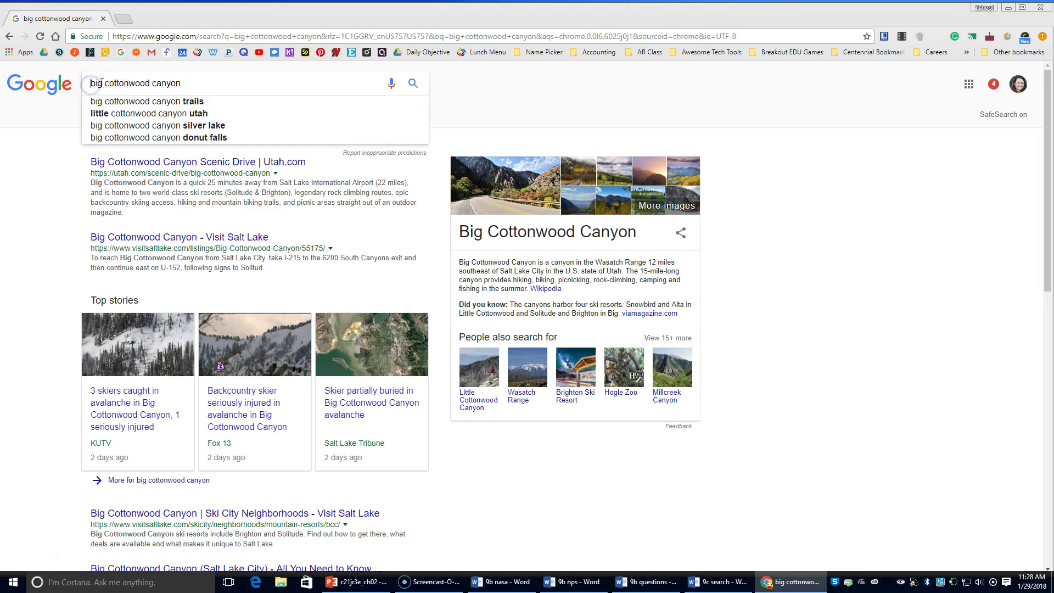
text(")
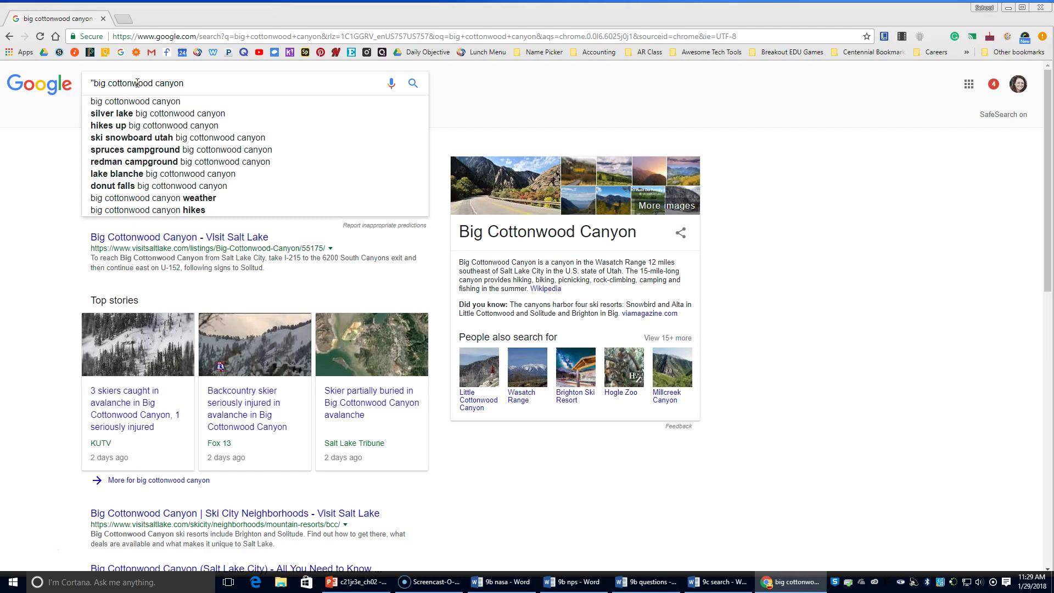
key(End)
text(")
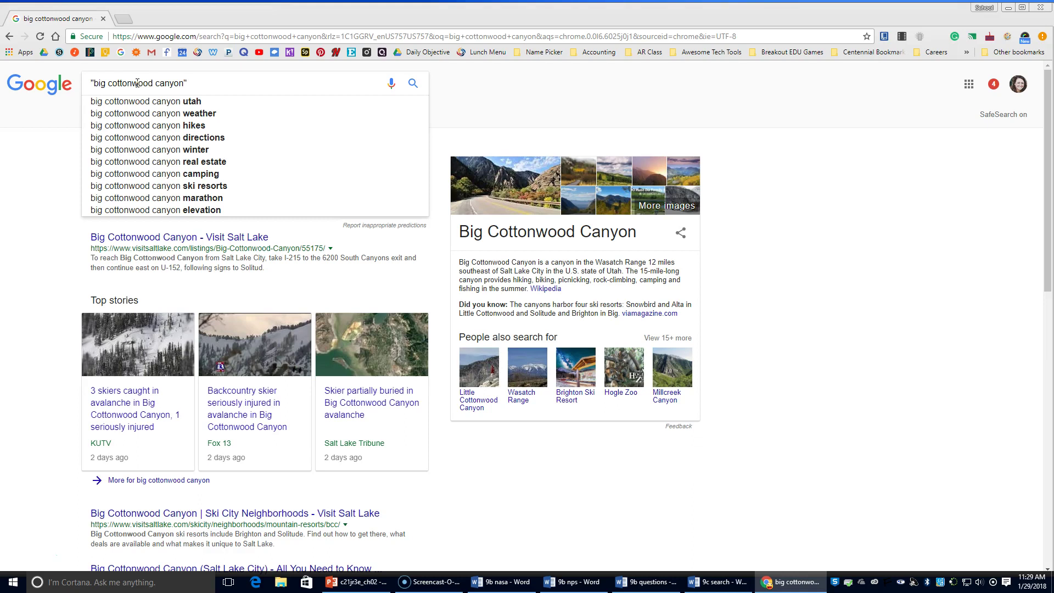
click(63, 234)
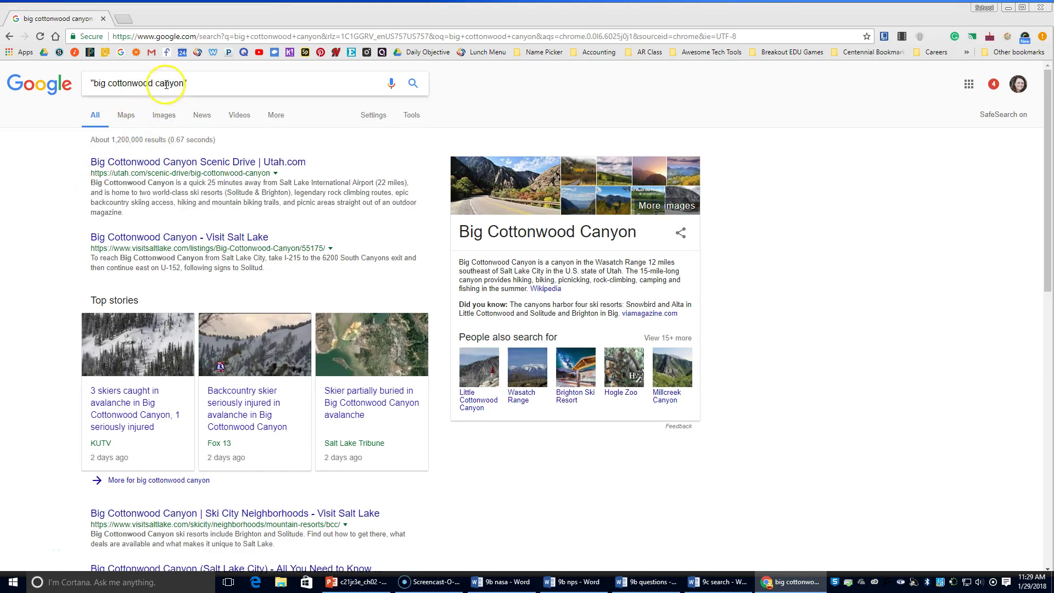
key(BackSpace)
click(201, 84)
key(BackSpace)
key(Return)
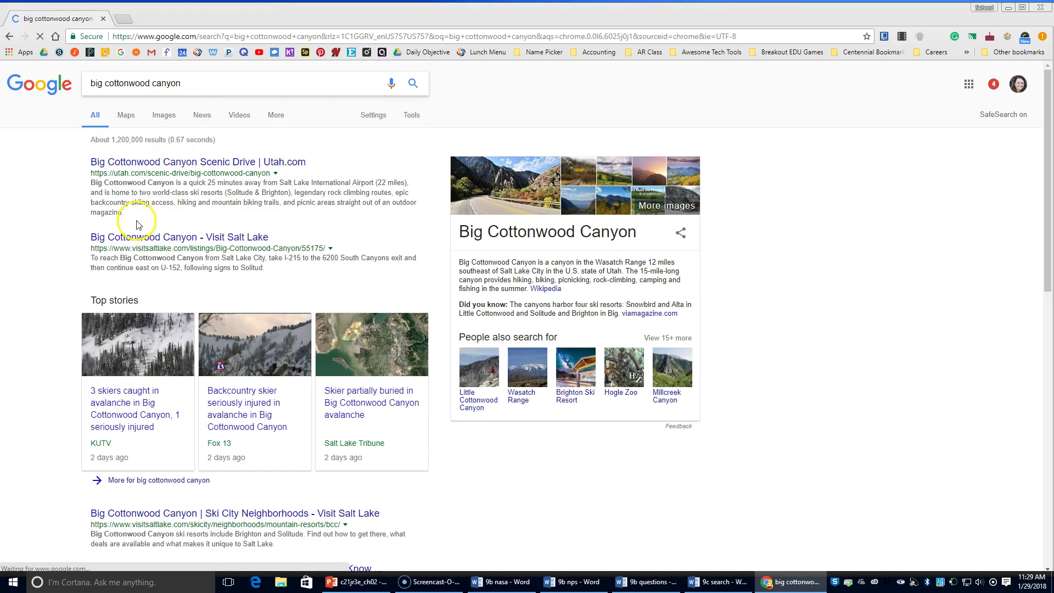
- Search the quoted phrase "big cottonwood canyon", narrowing results to about 364,000
click(89, 82)
text(")
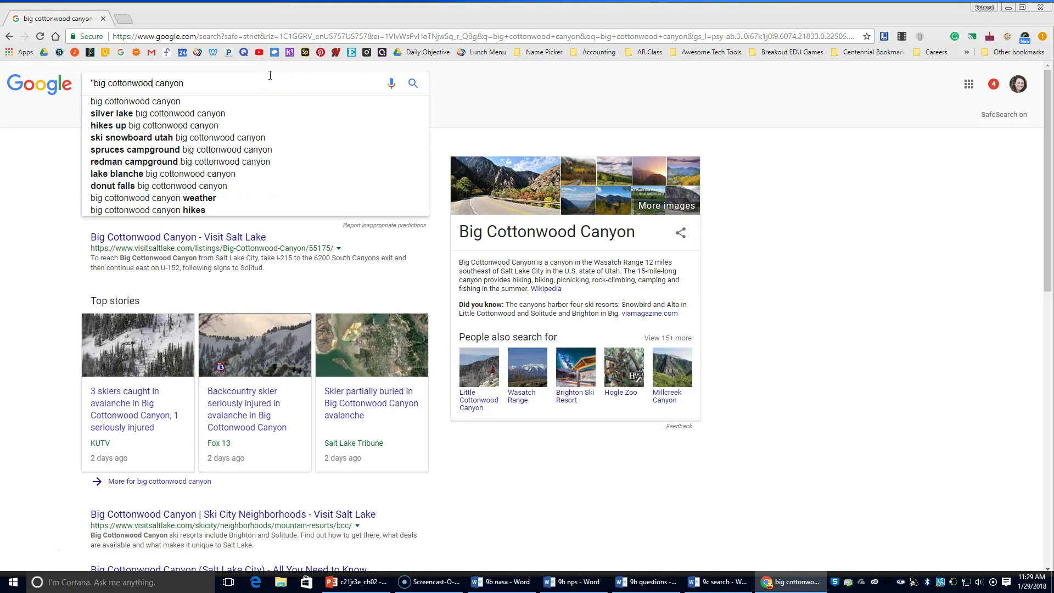
text(")
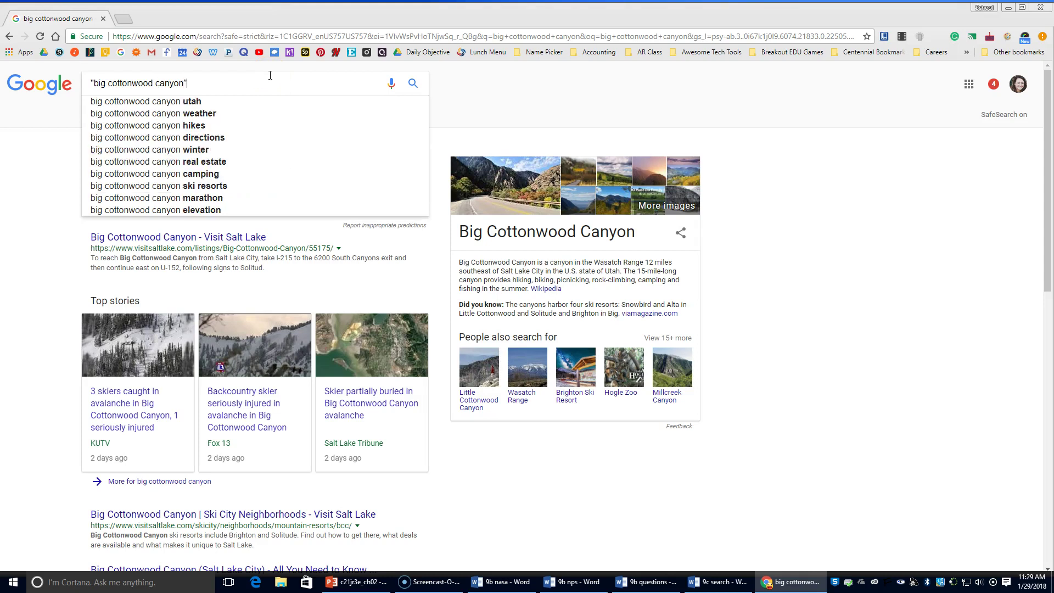
key(Return)
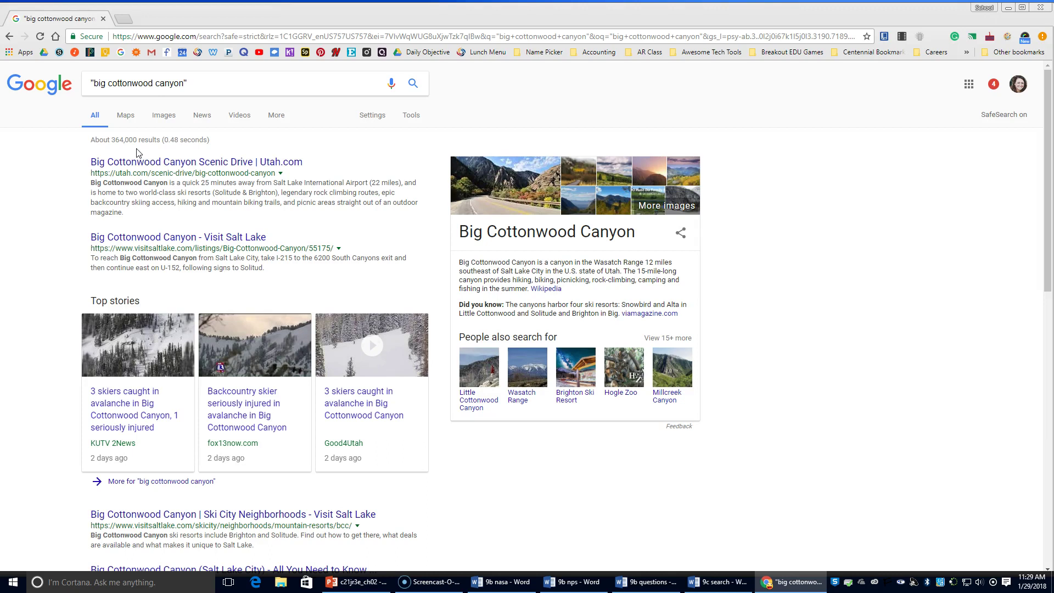
- Add 'Ski snowboard utah' before the quoted phrase and search, giving about 113,000 results
click(92, 82)
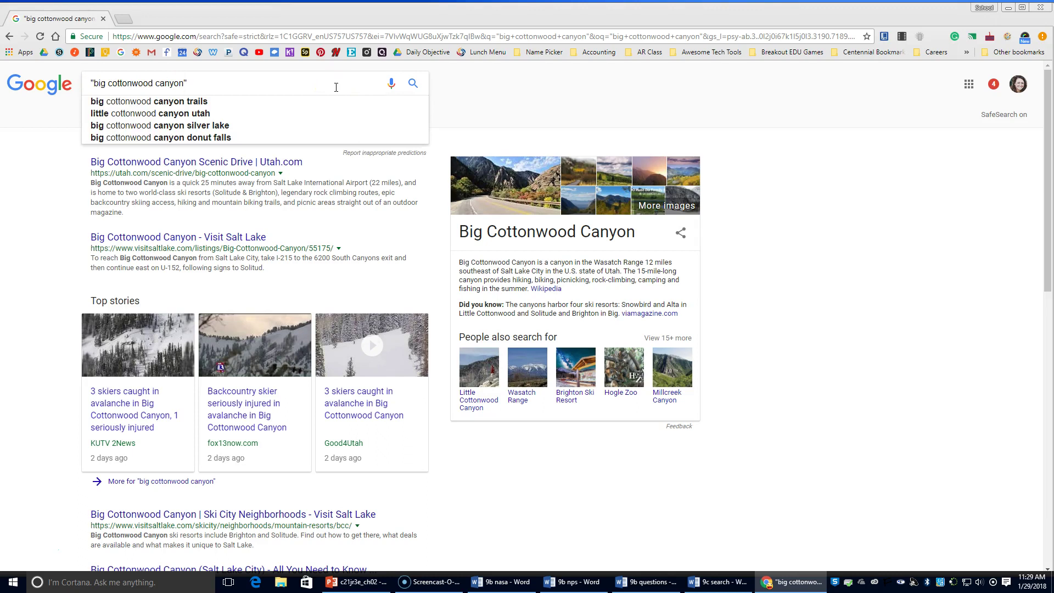
text(Ski n)
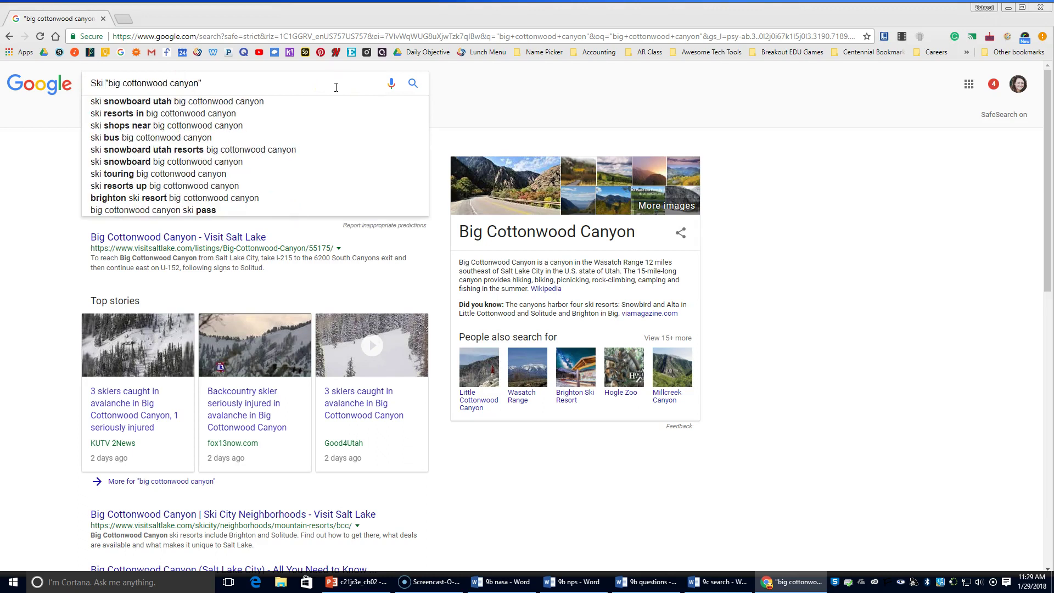
key(BackSpace)
text(snowboar)
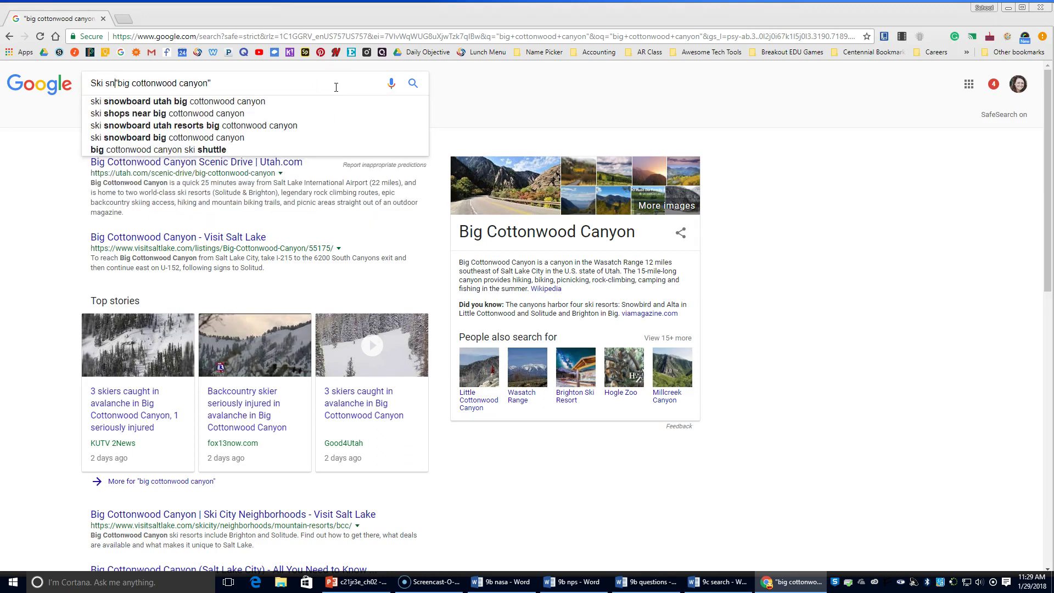
text(d utah)
key(Return)
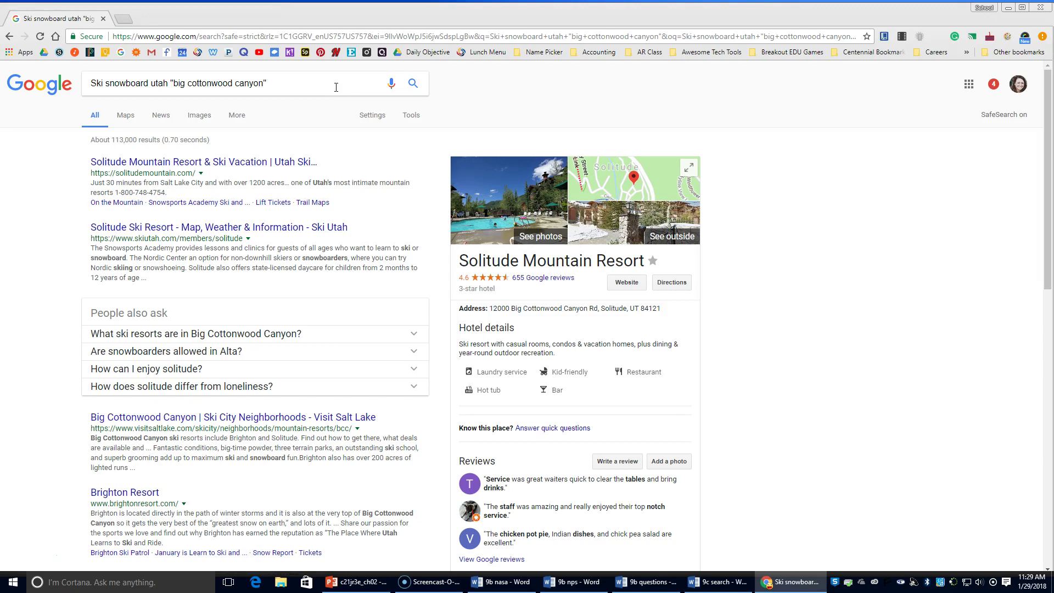
click(147, 583)
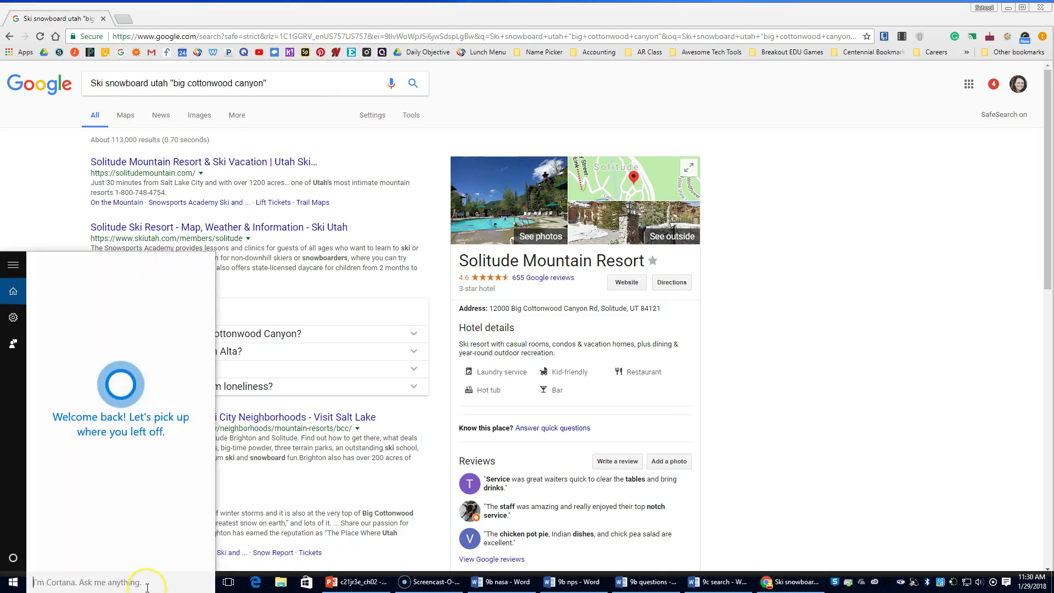
- Start a blank Word document and paste the heading lines with class and date
text(word)
key(Return)
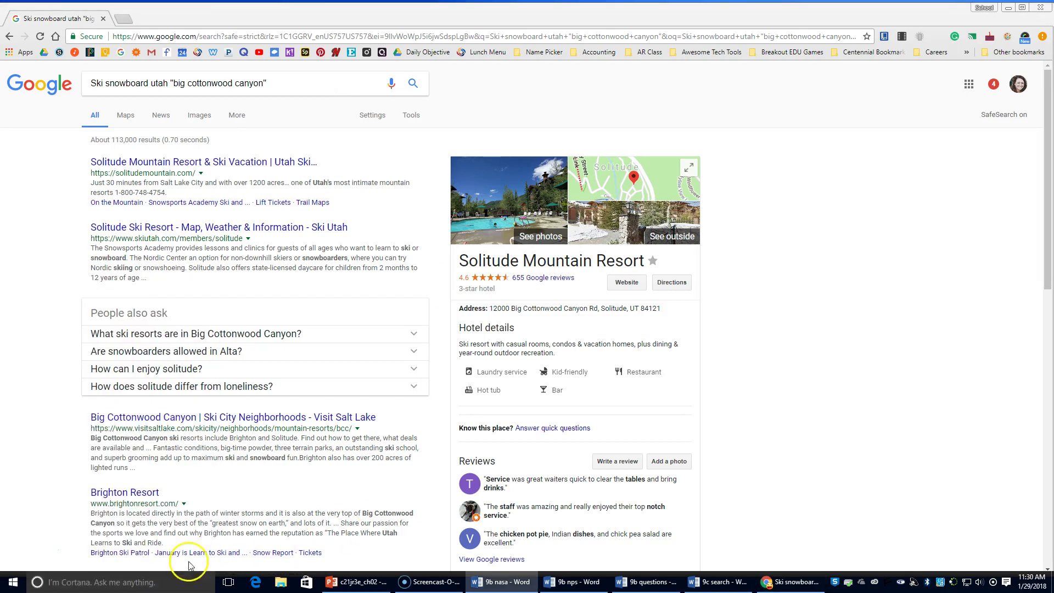
click(373, 209)
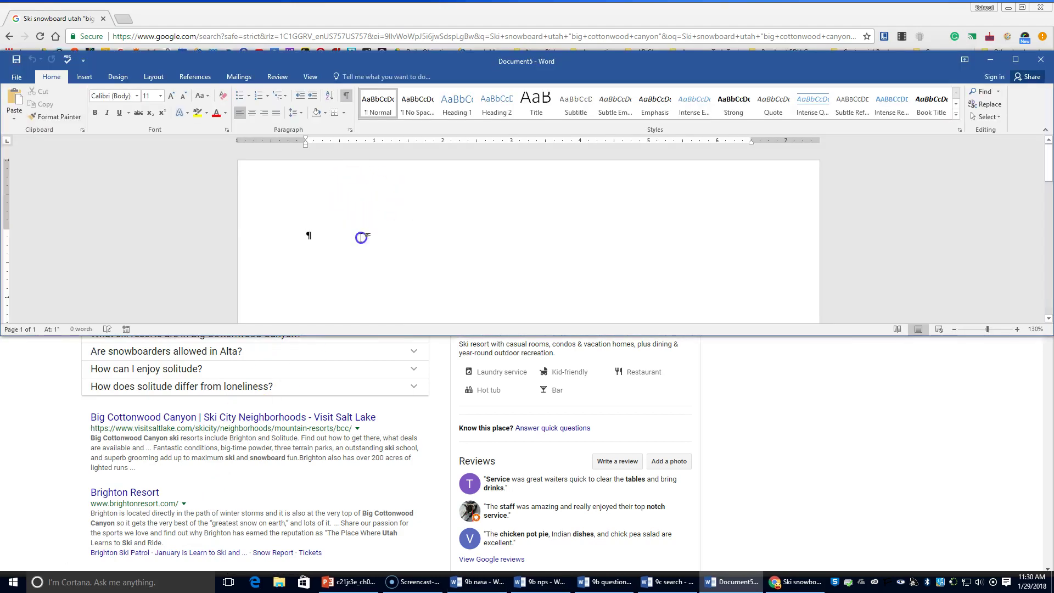
text(Leah Pankoke Keyboarding 8 1/29/18)
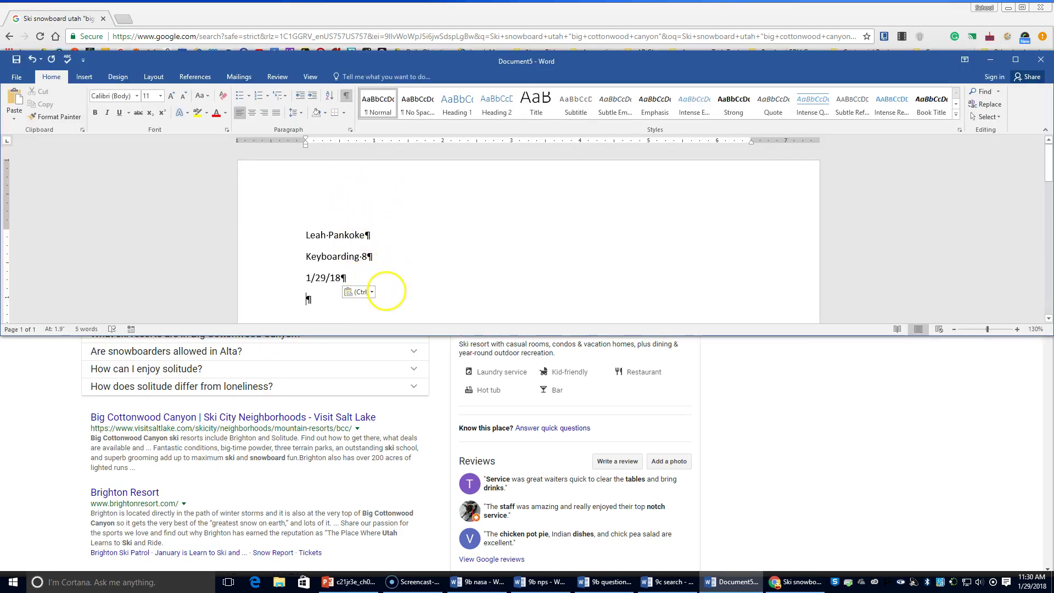
key(Return)
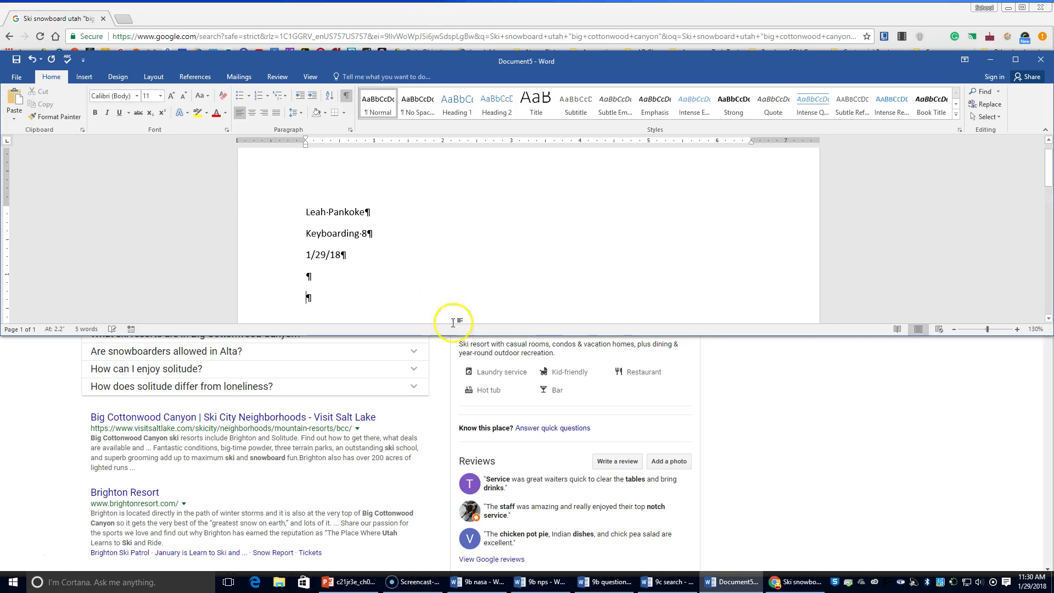
- Type the line '113,000 results when searching ski snowboard utah "big cottonvood canyon"'
click(419, 400)
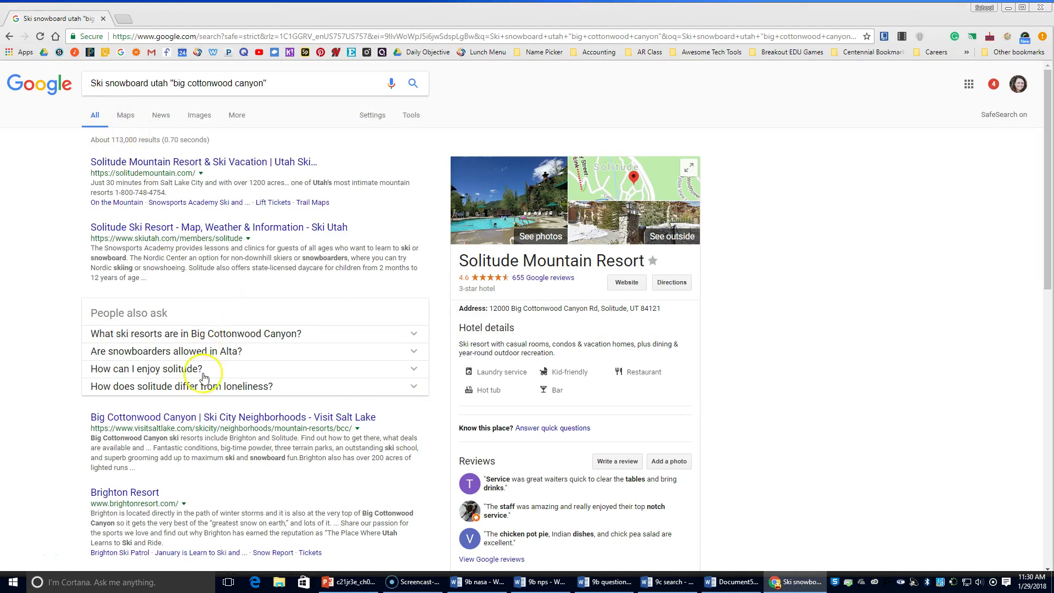
click(729, 582)
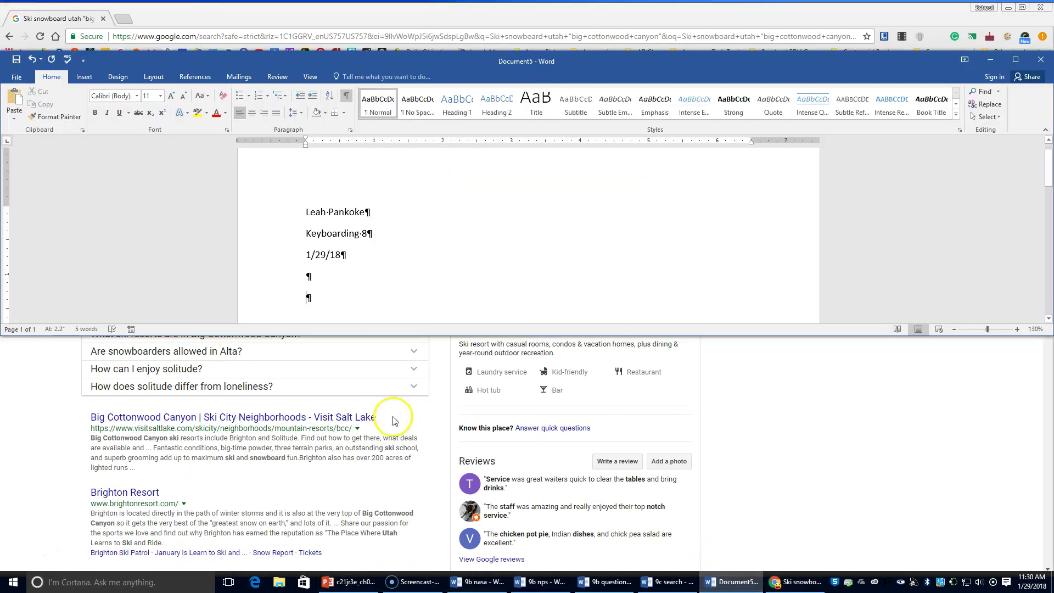
text(113,0)
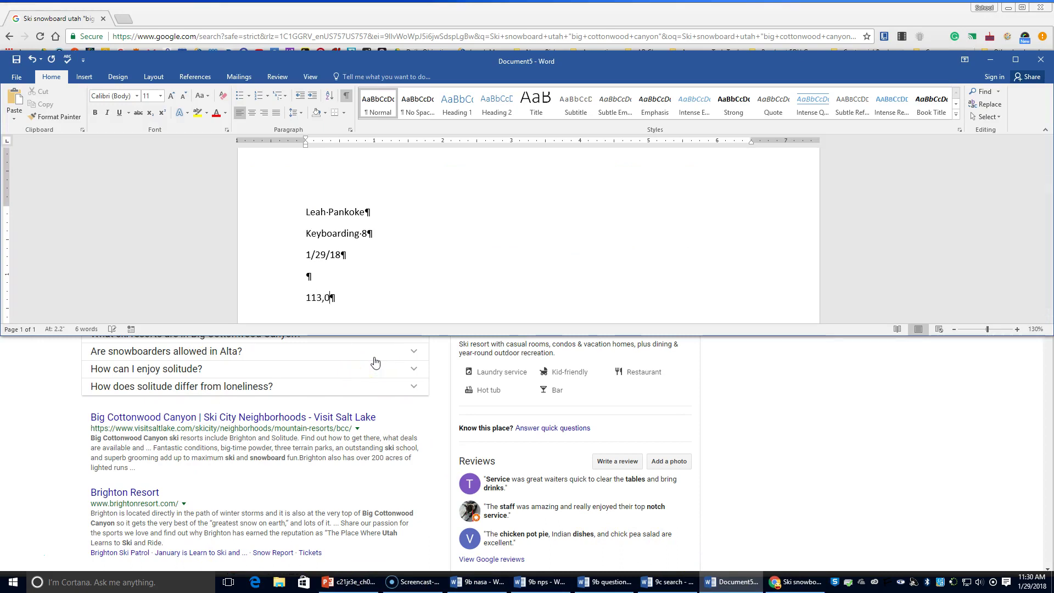
text(00 re)
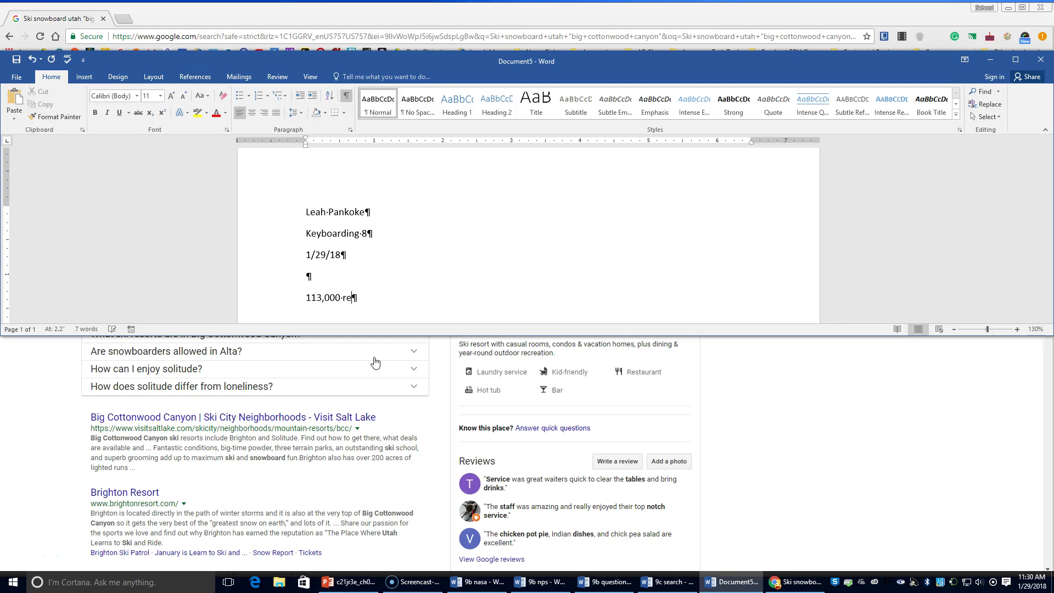
text(sults whe)
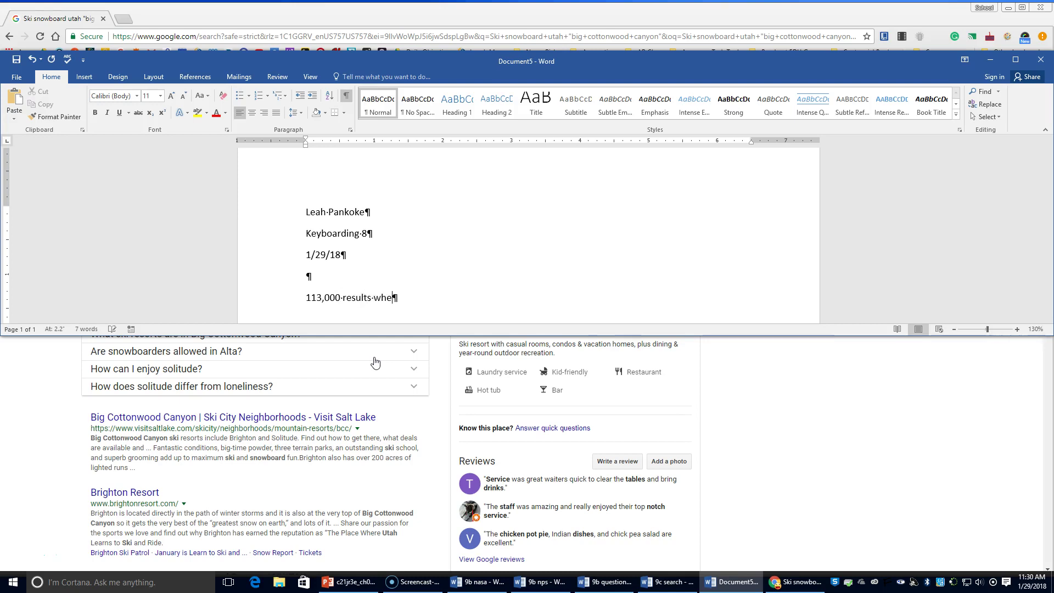
text(n searching)
text( ")
key(BackSpace)
text(ski)
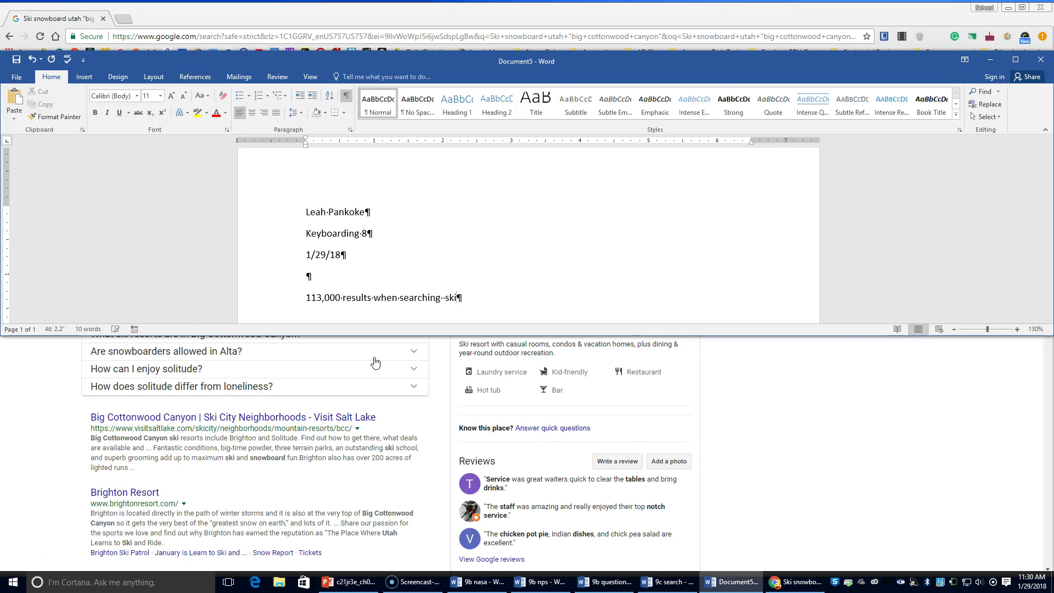
text( snowboard )
text(utah)
text( "b)
text(ig cottonv)
text(ood)
text( cany)
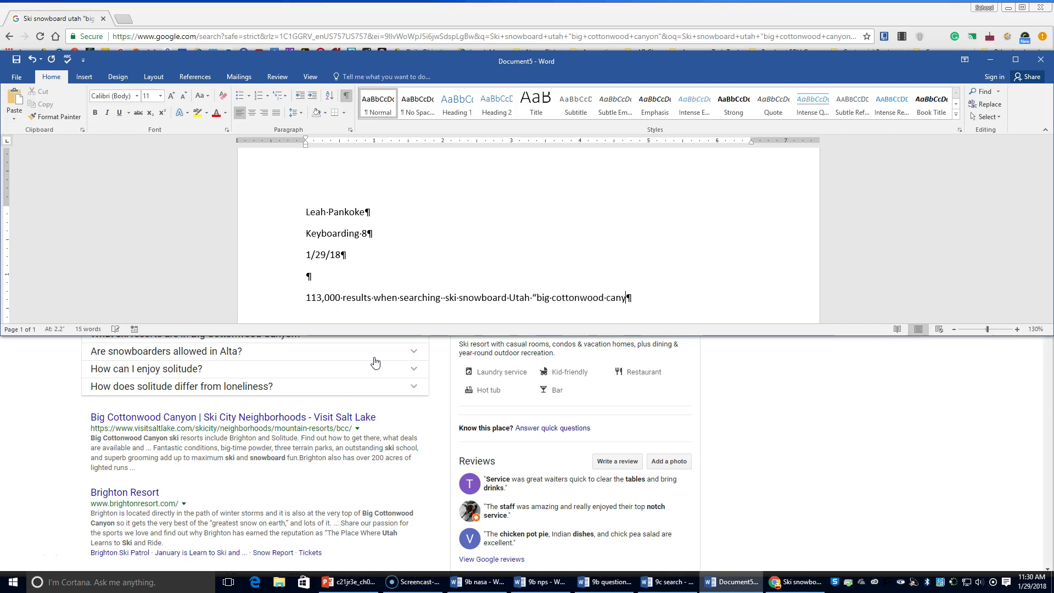
text(on")
key(Return)
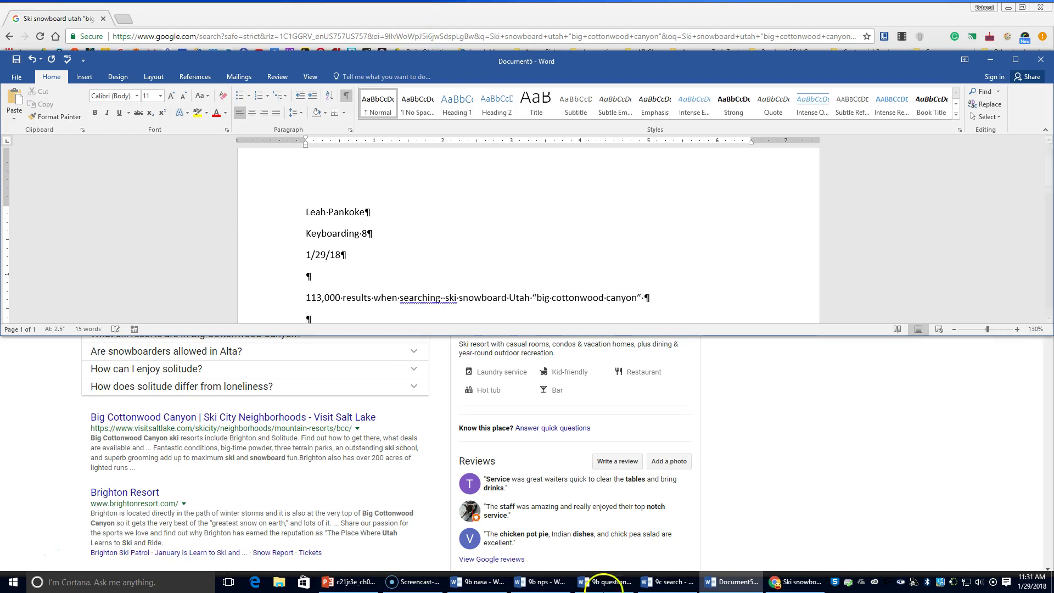
- Type the next line, 'Yes Solitude Moutain Resort was a top result'
click(224, 481)
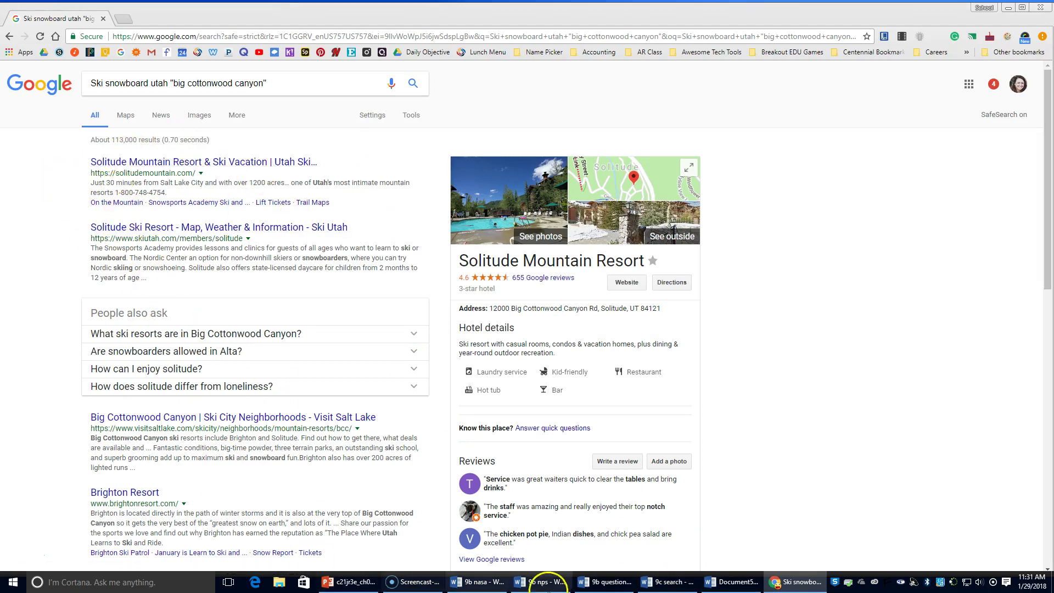
click(730, 583)
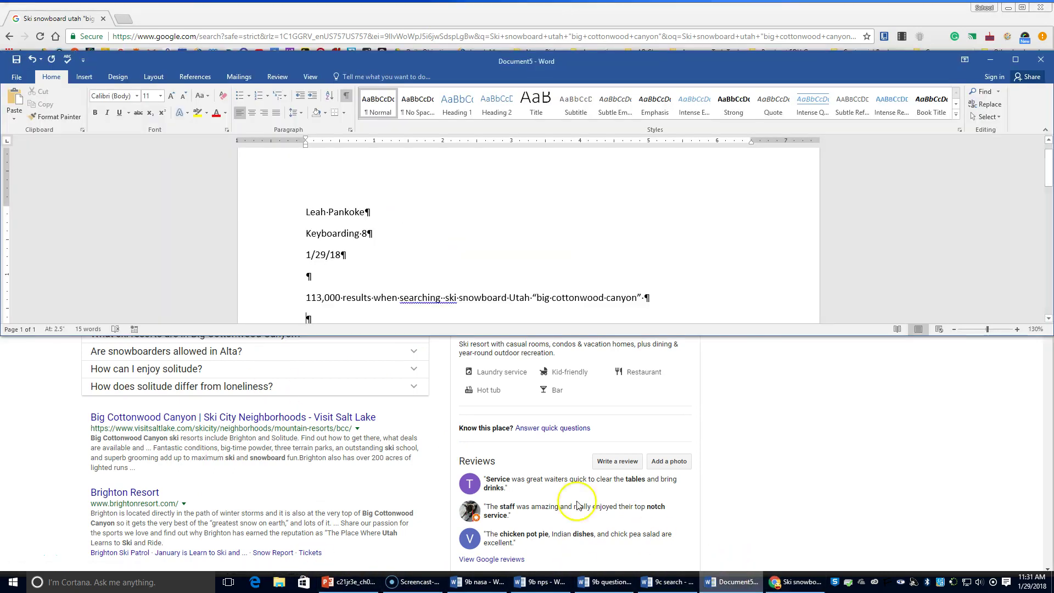
text(Yes )
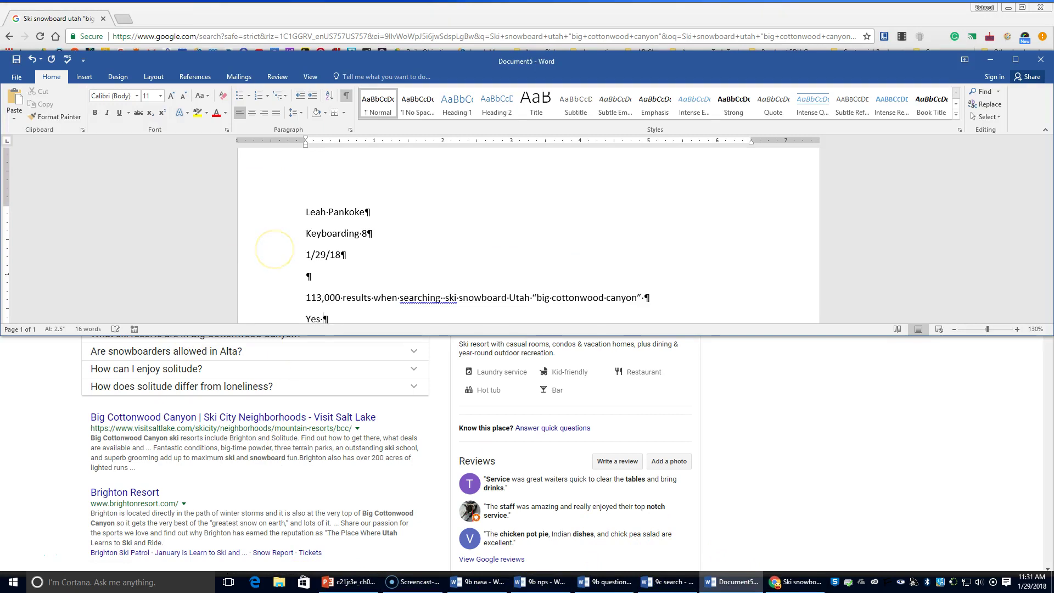
text(Solituede)
key(BackSpace)
key(BackSpace)
key(BackSpace)
key(BackSpace)
text(ude Mou)
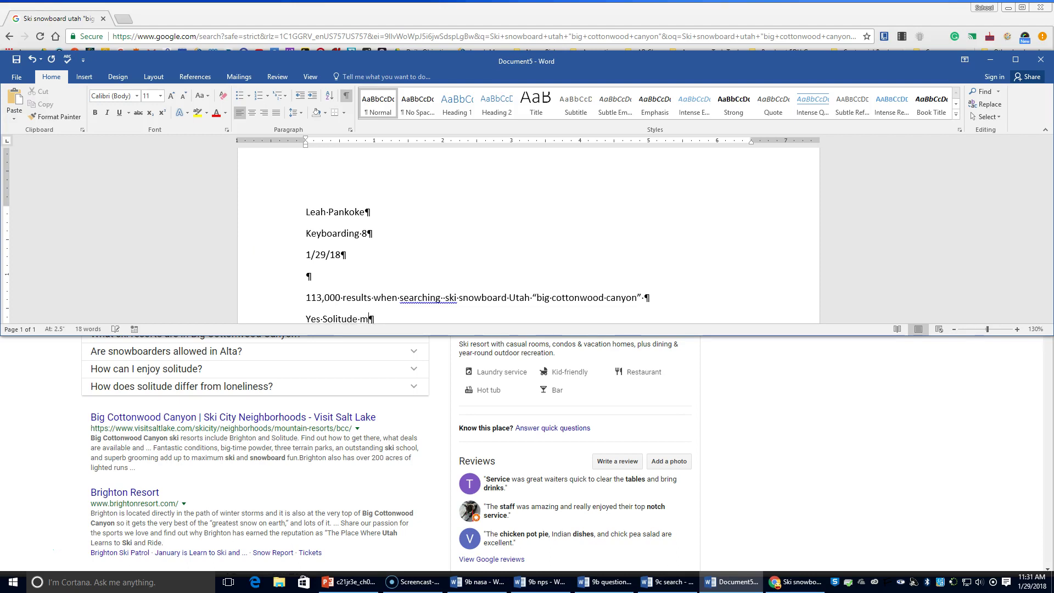
text(tain wa)
key(BackSpace)
key(BackSpace)
text(ain was)
key(BackSpace)
key(BackSpace)
key(BackSpace)
key(BackSpace)
text(Resort was a top result)
- Correct the misspelled 'Moutain' to 'Mountain' using the spelling suggestions
scroll(464, 228, down, 1)
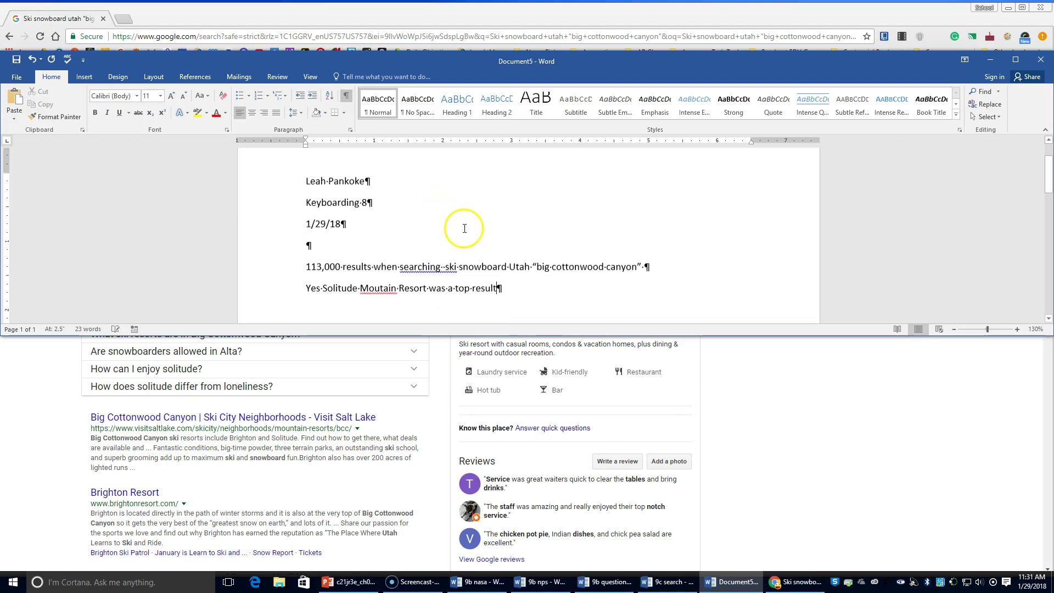
scroll(465, 229, down, 1)
right_click(379, 253)
click(448, 268)
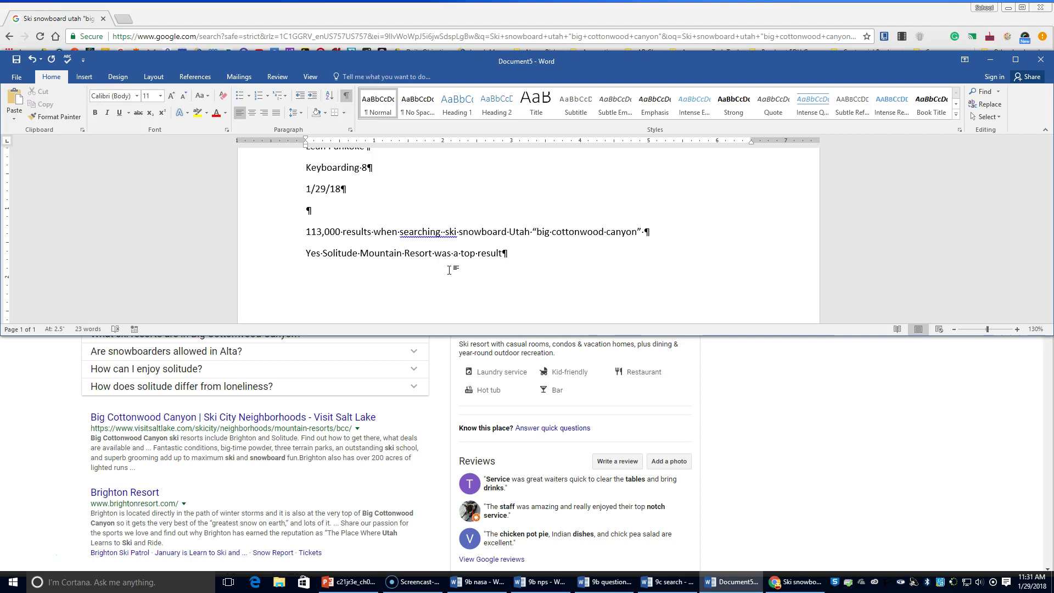
click(253, 512)
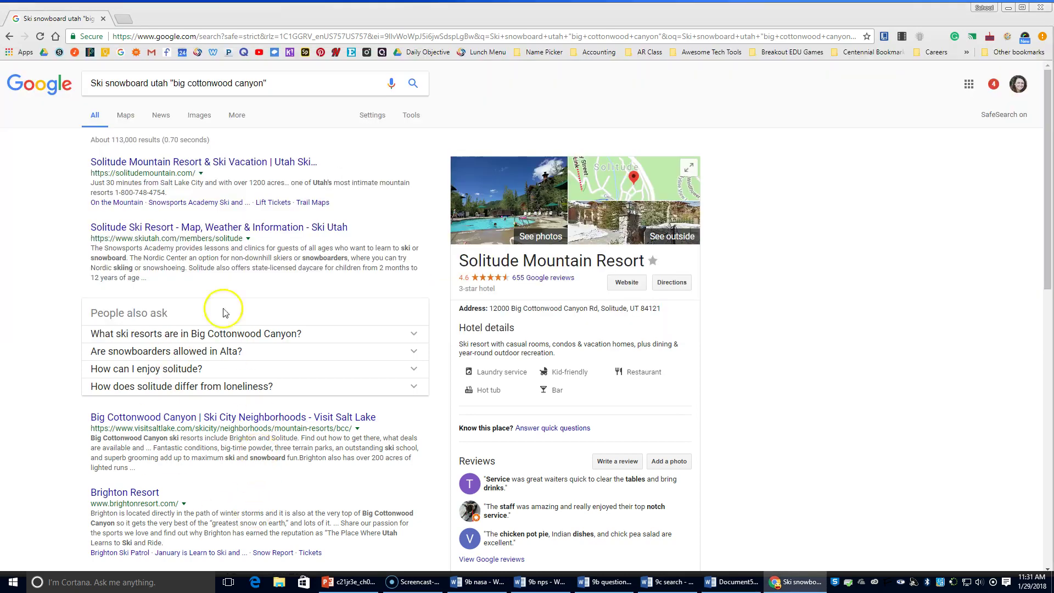
- View Google's cached copy of the Solitude site, then go back to the results
click(201, 173)
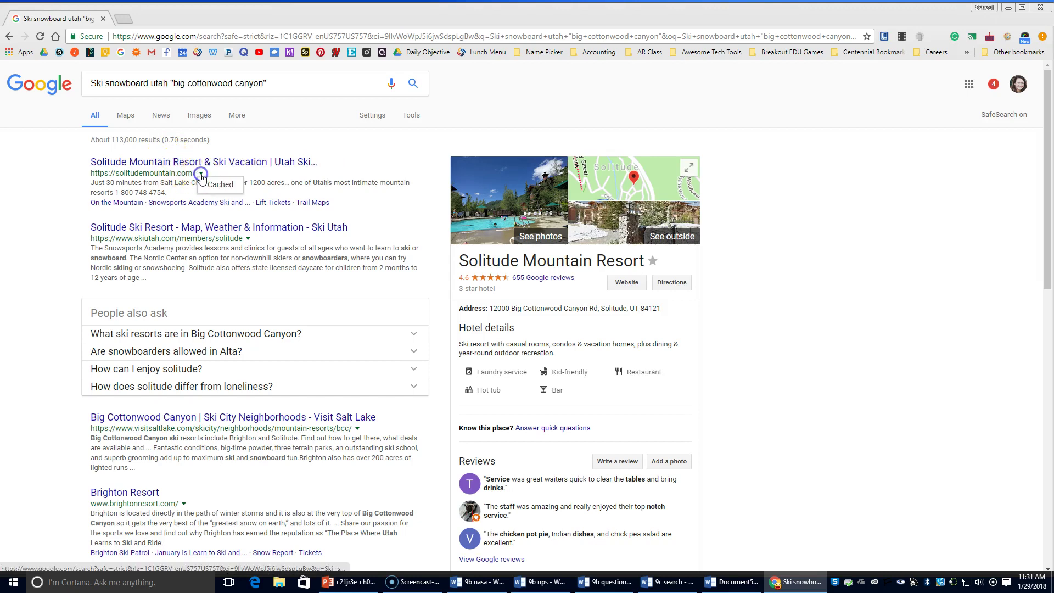
click(210, 185)
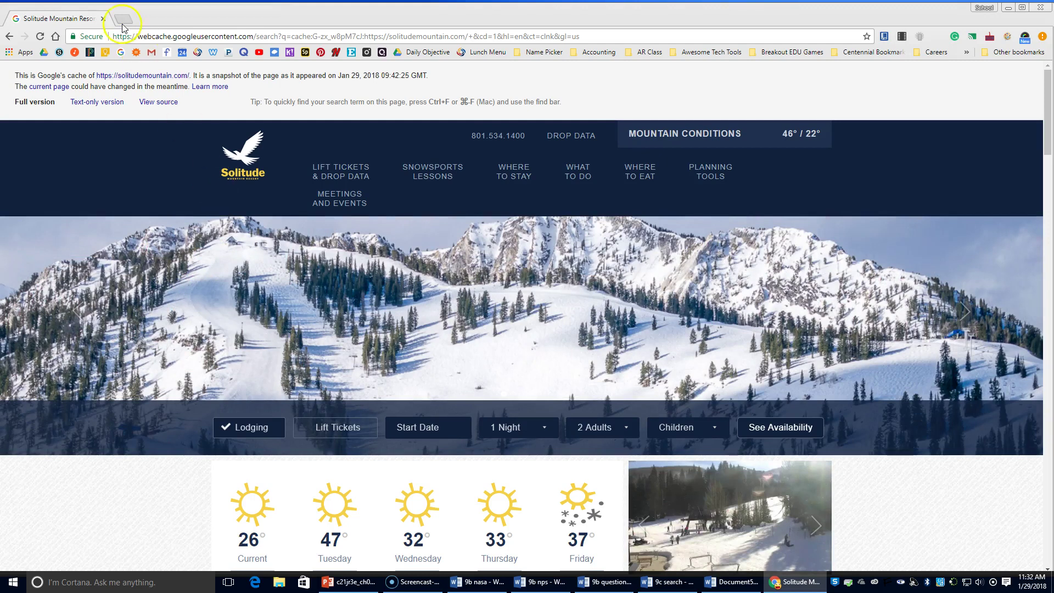
click(9, 36)
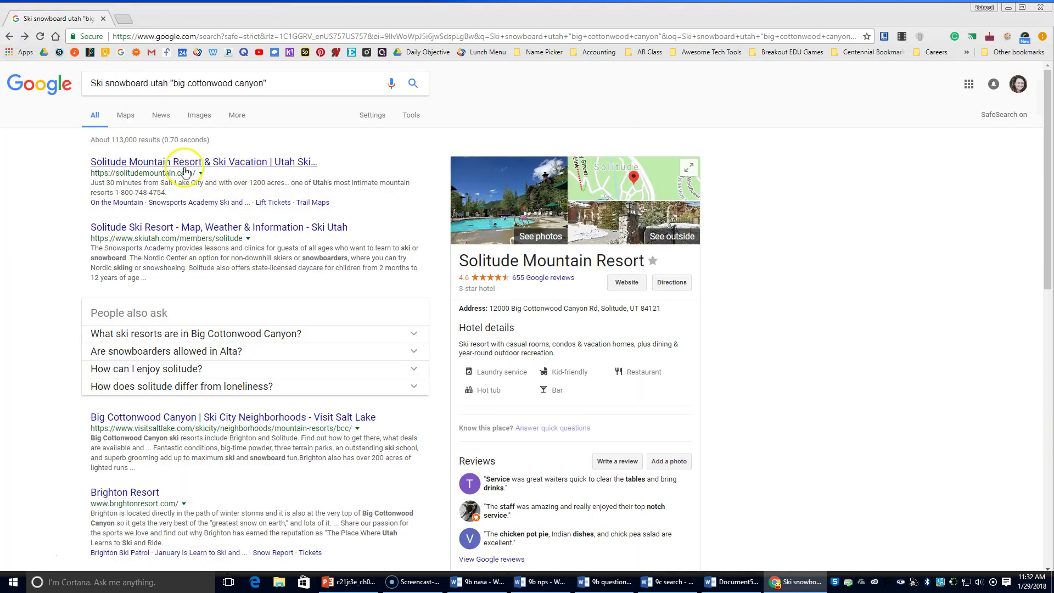
- List pages similar to the second result, the Ski Utah Solitude page
click(201, 172)
click(251, 242)
click(248, 238)
click(261, 268)
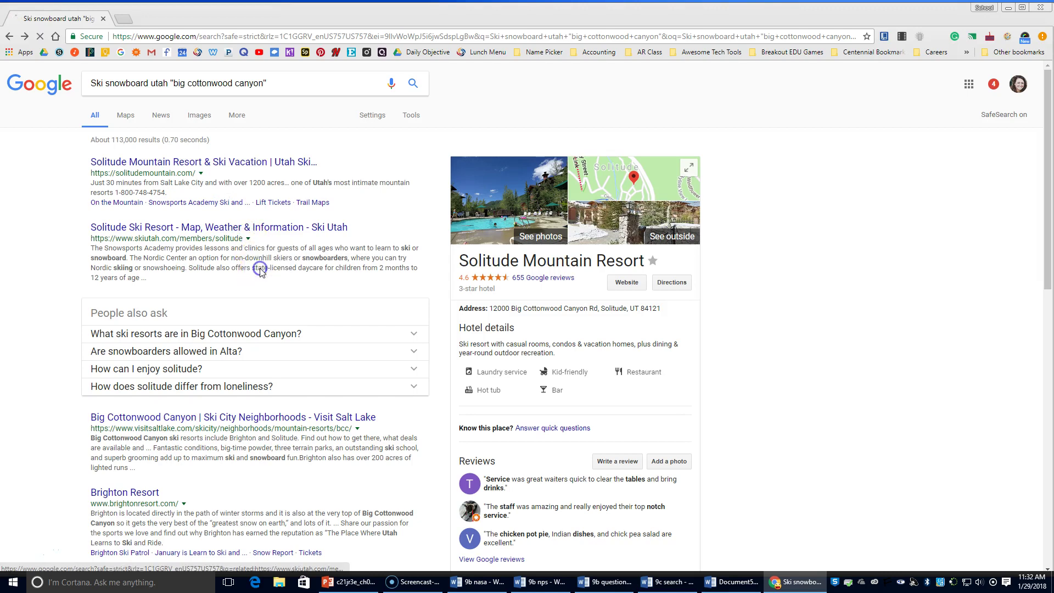
- Select the first three related results, Wikipedia through Utah.com, for copying into Word
scroll(231, 171, down, 3)
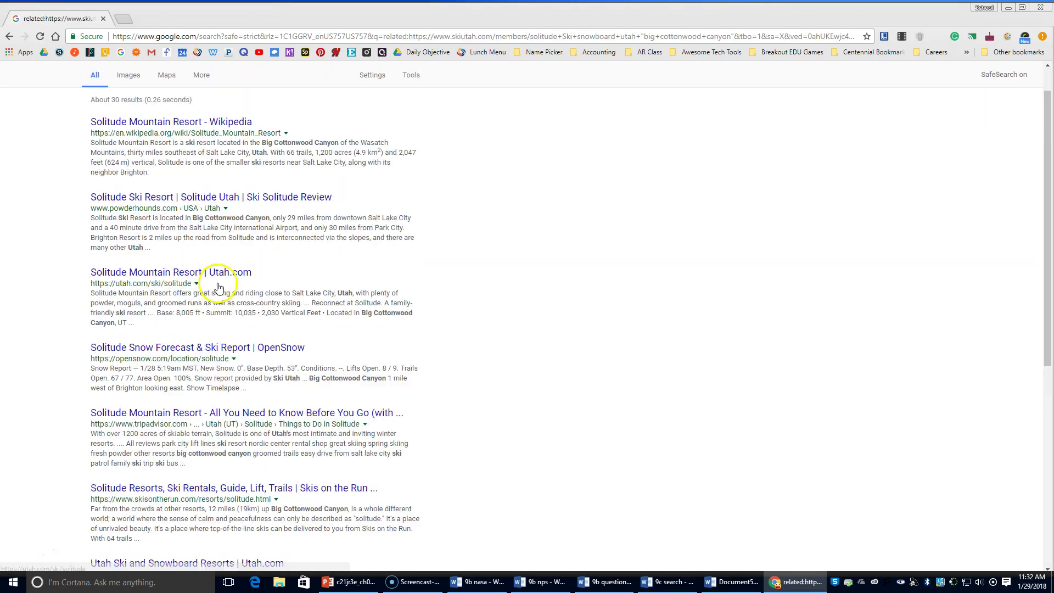
scroll(209, 372, up, 2)
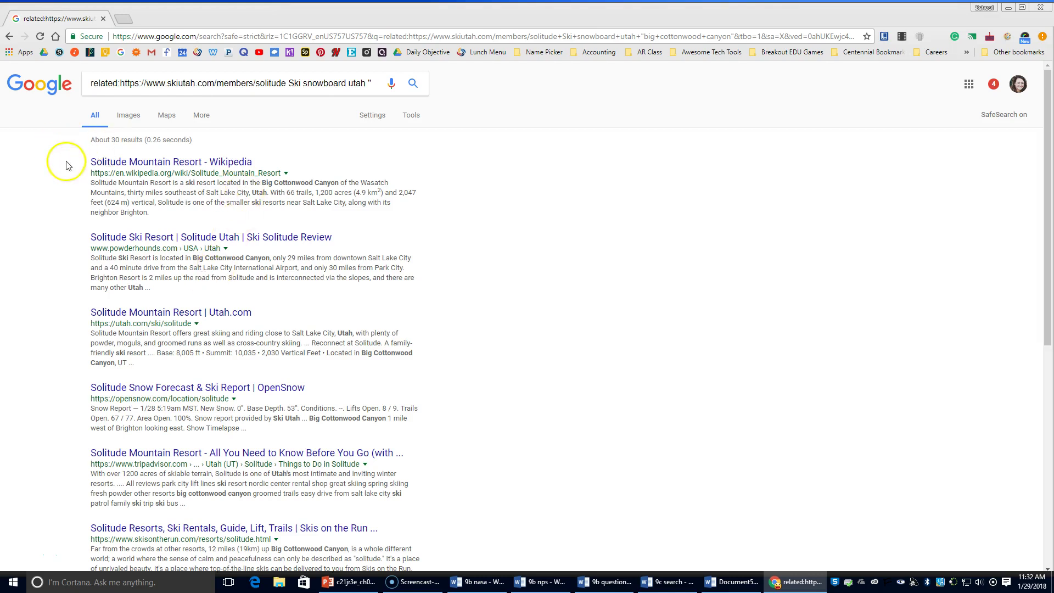
click(86, 163)
drag(87, 163, 358, 363)
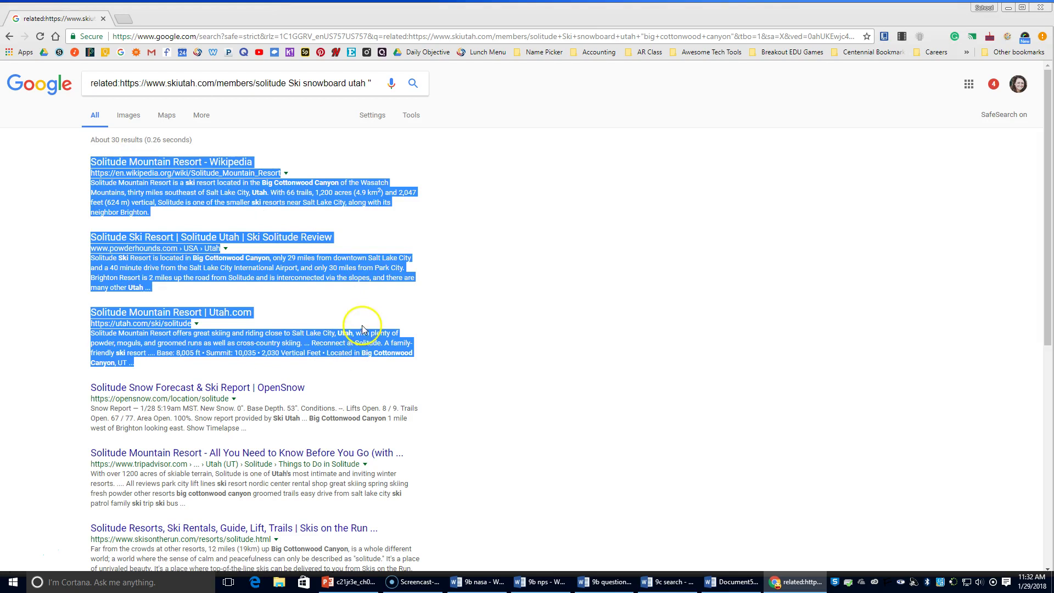
click(733, 582)
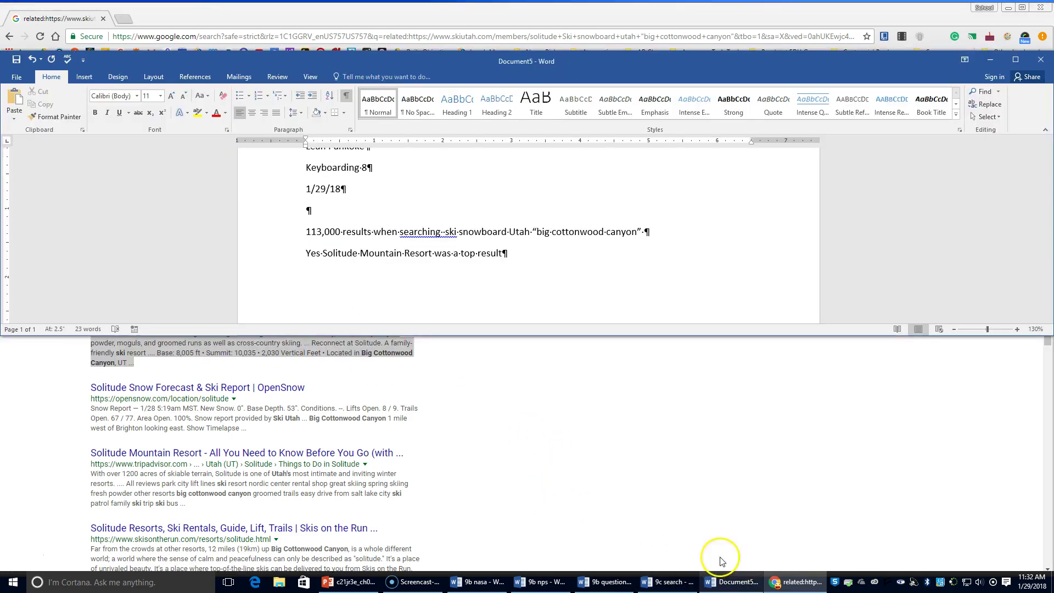
- Paste the copied Solitude results below the top-result line
key(Return)
key(Return)
key(ctrl+v)
scroll(551, 256, up, 10)
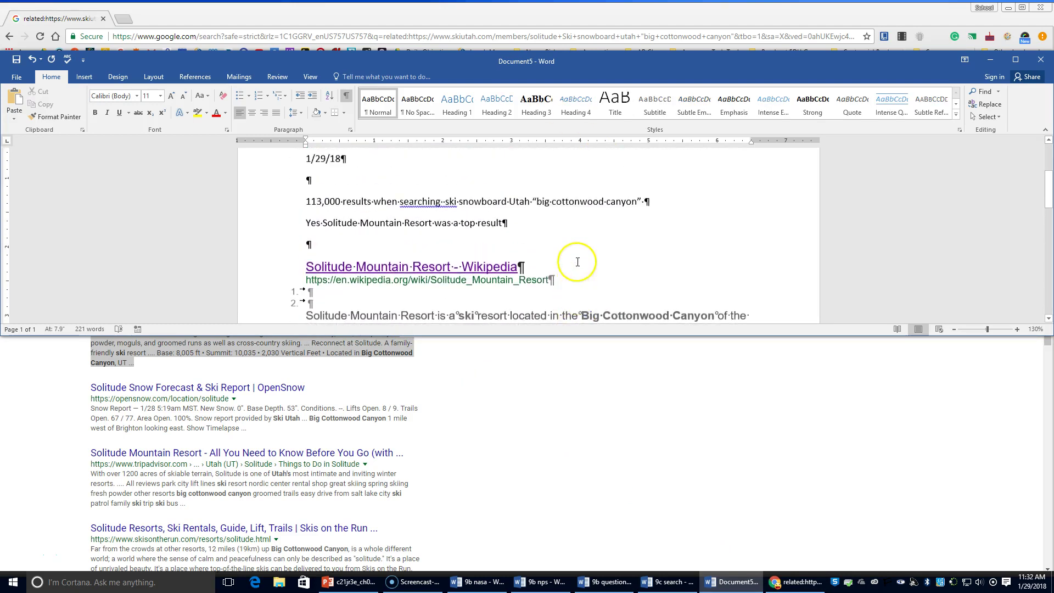
scroll(577, 261, up, 1)
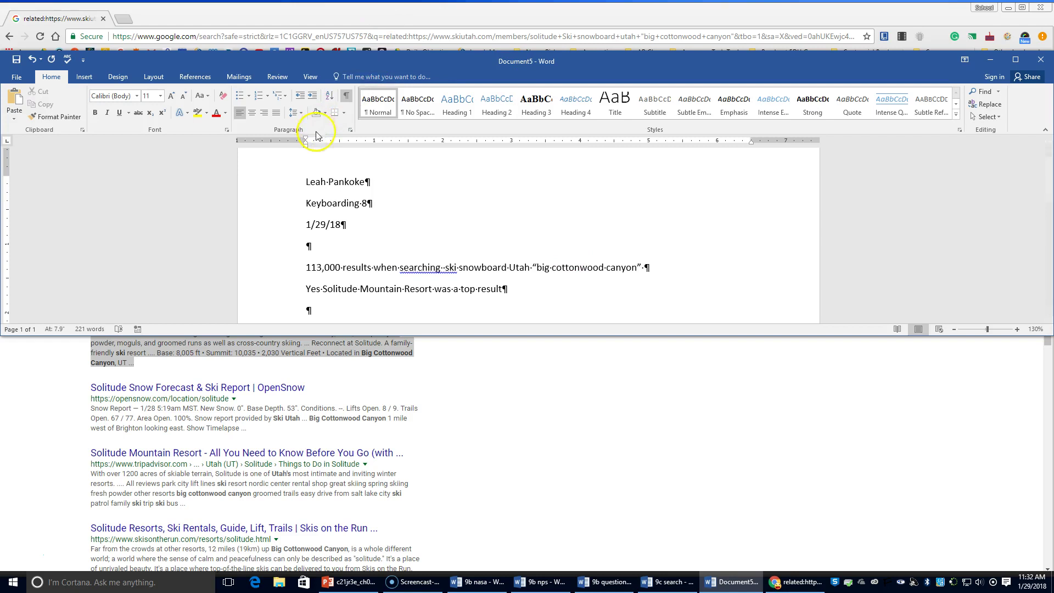
- Choose Save As from the File tab and browse for a folder
click(24, 78)
click(55, 187)
click(169, 215)
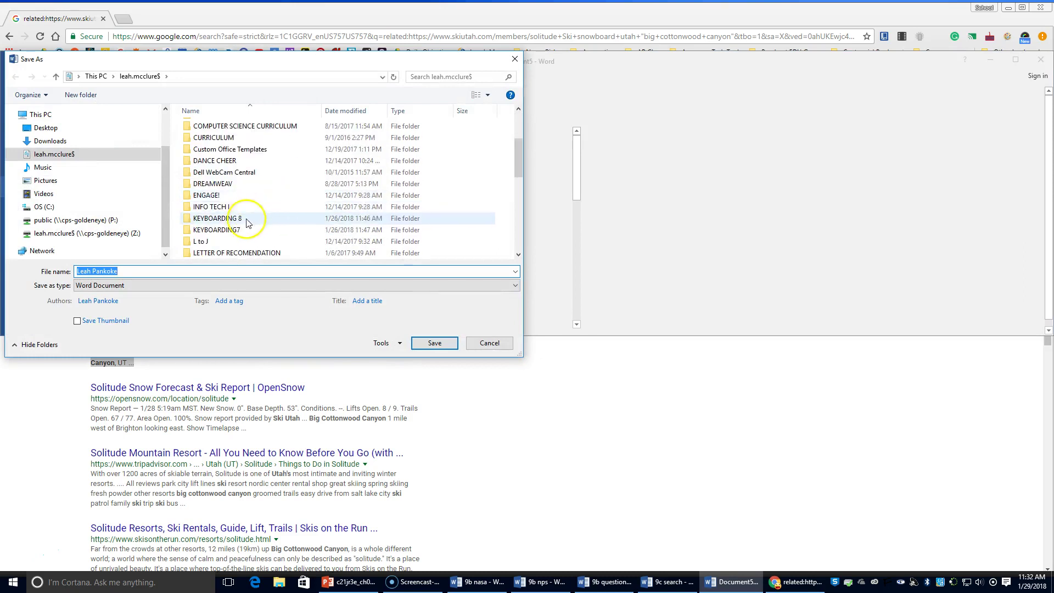
- Save the document as '9d search' in KEYBOARDING 8 > Chapter 2
double_click(245, 217)
double_click(232, 139)
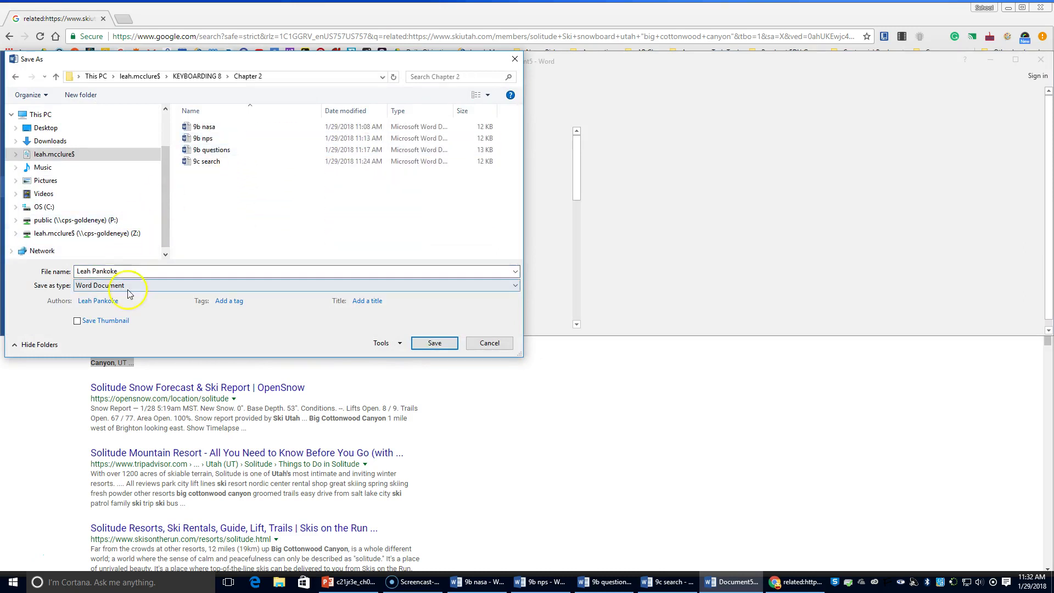
text(9)
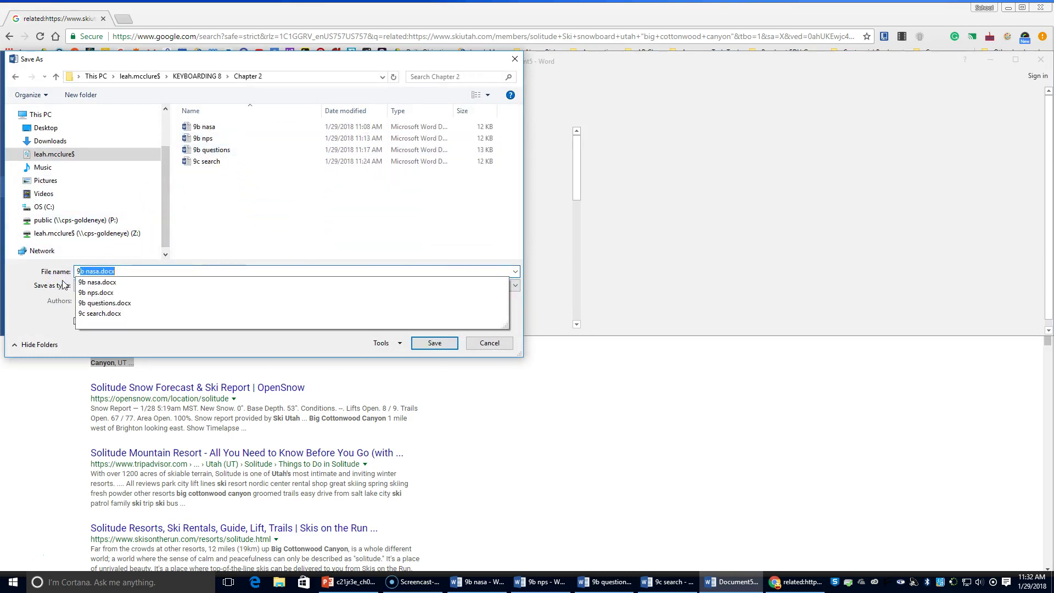
text(d)
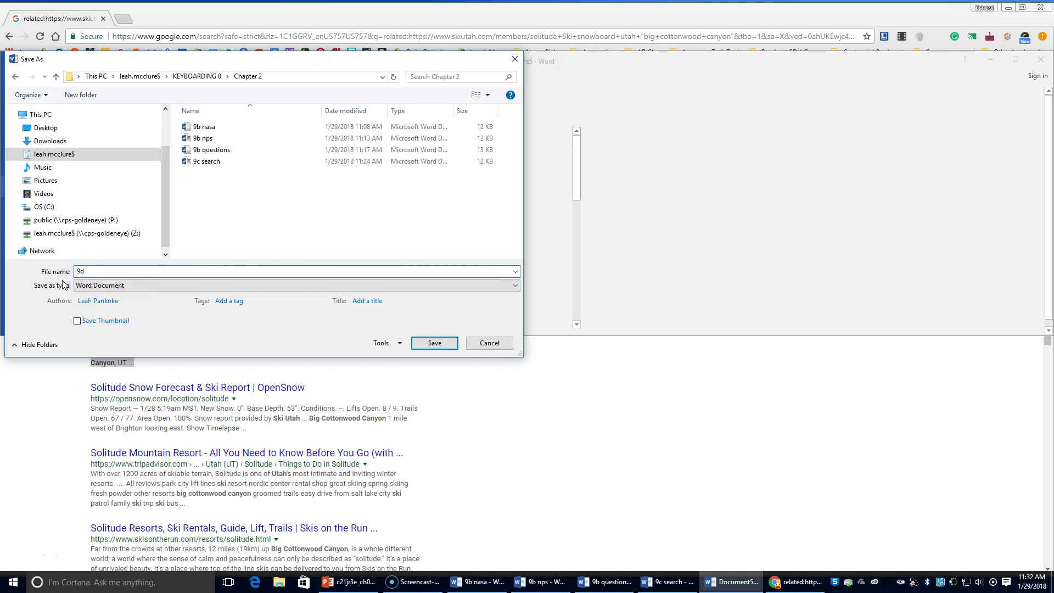
text( ser)
key(BackSpace)
key(BackSpace)
text(arch)
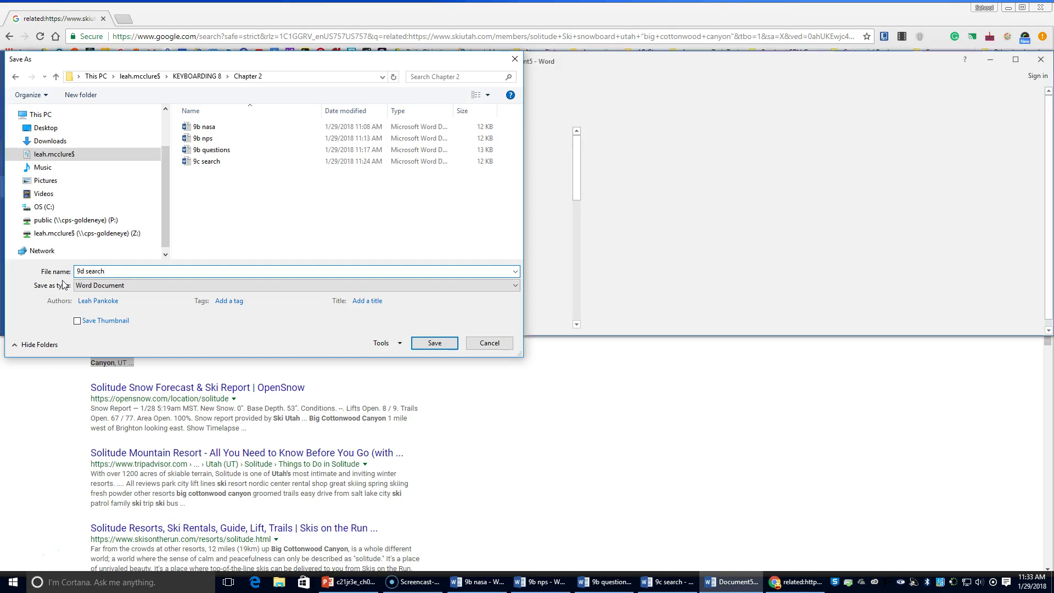
key(Return)
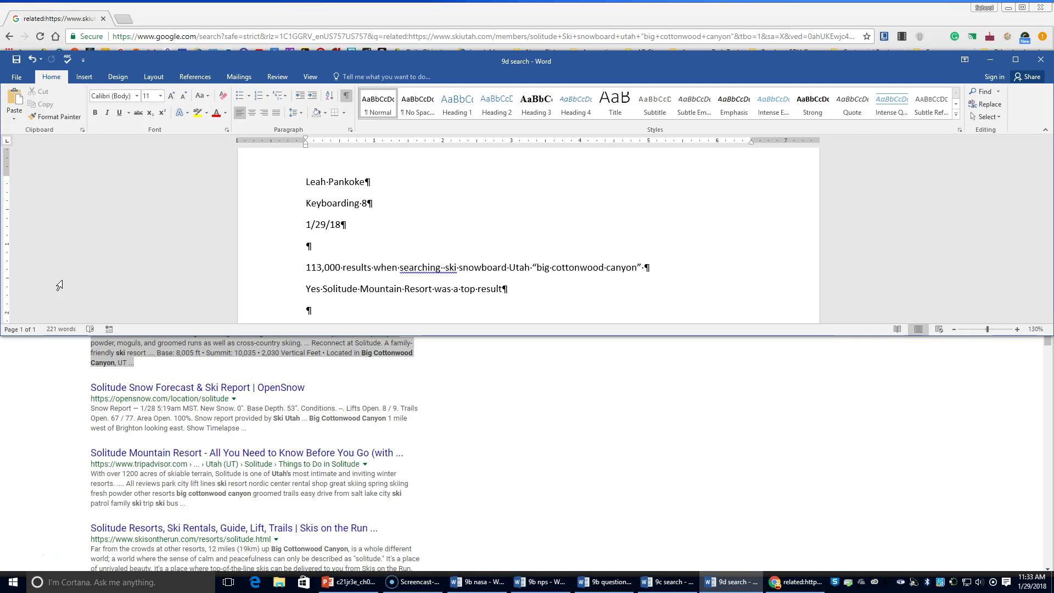
click(58, 284)
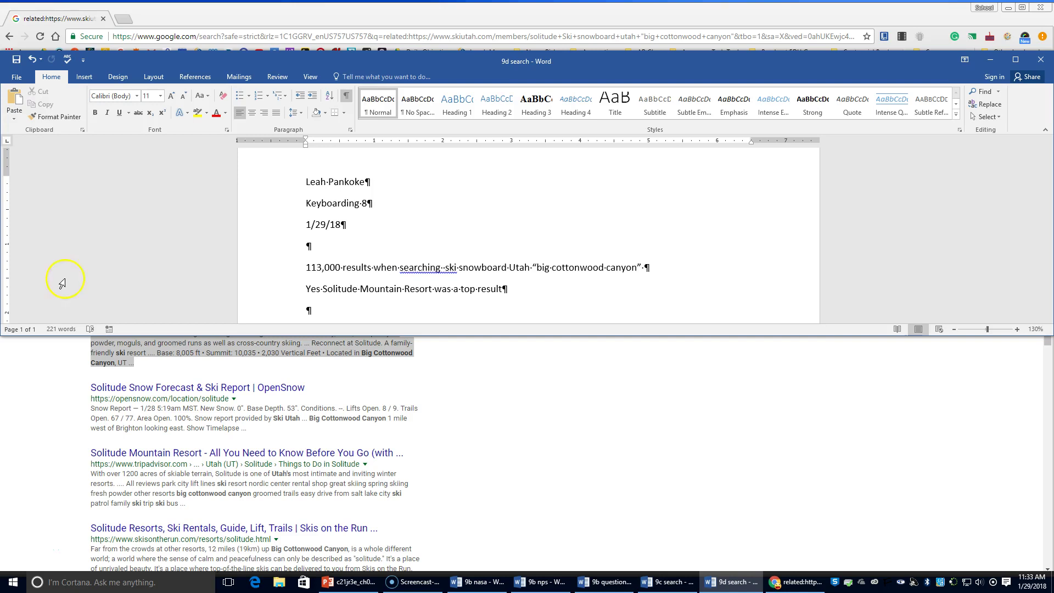
- In the c21jr3e_ch02 presentation, show slide 15, 'Search Tips', on word stemming and phrase searching
click(346, 583)
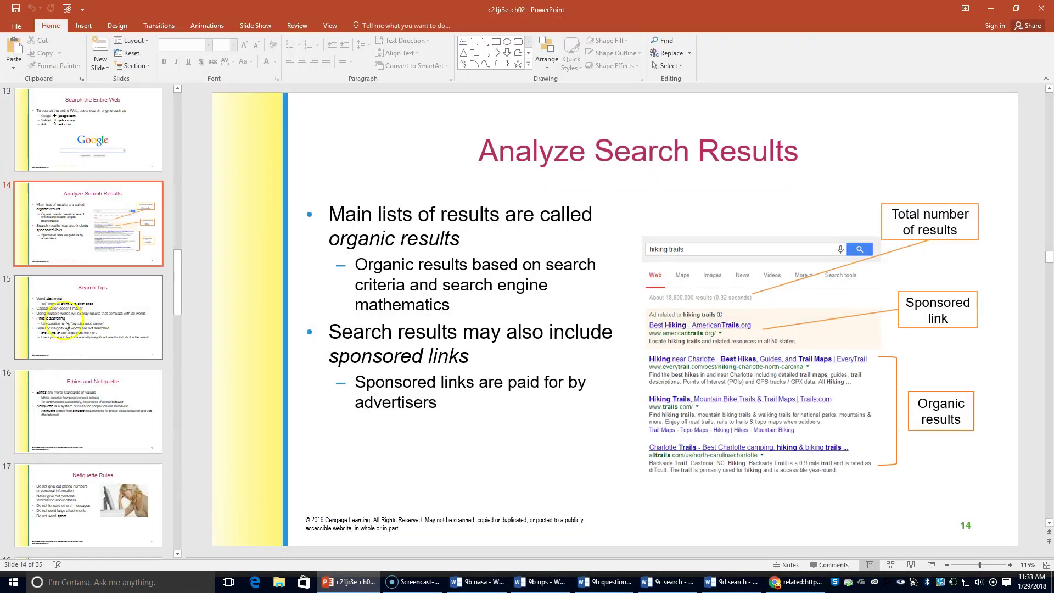
scroll(96, 335, up, 1)
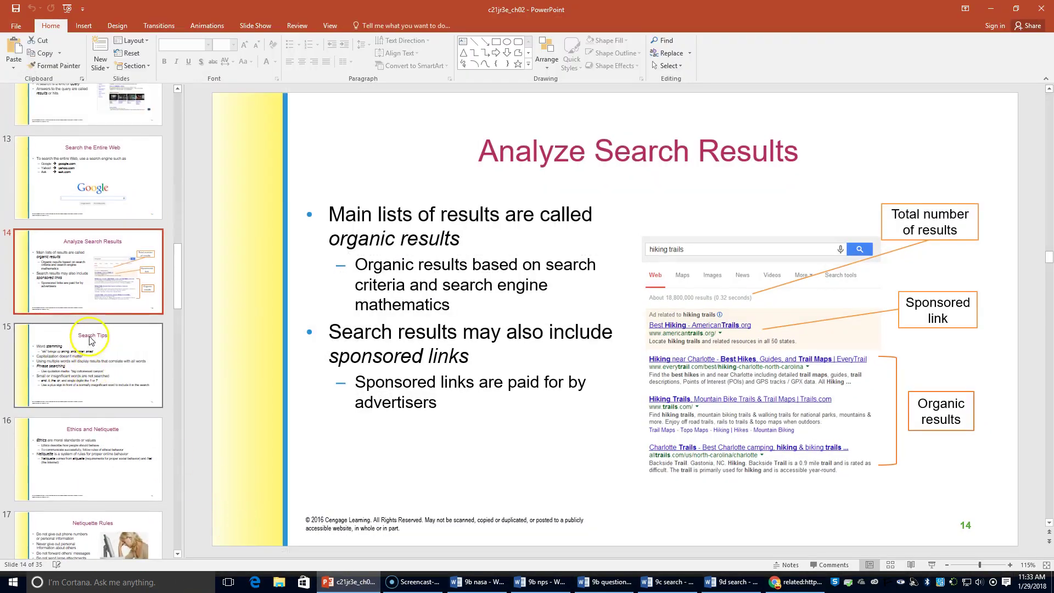
click(100, 351)
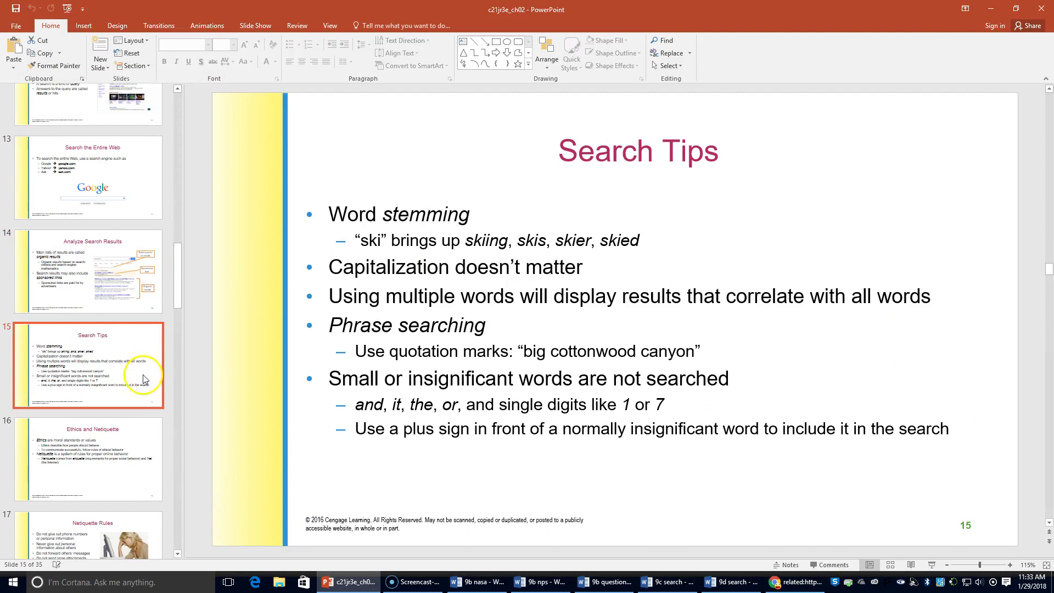
scroll(129, 367, down, 1)
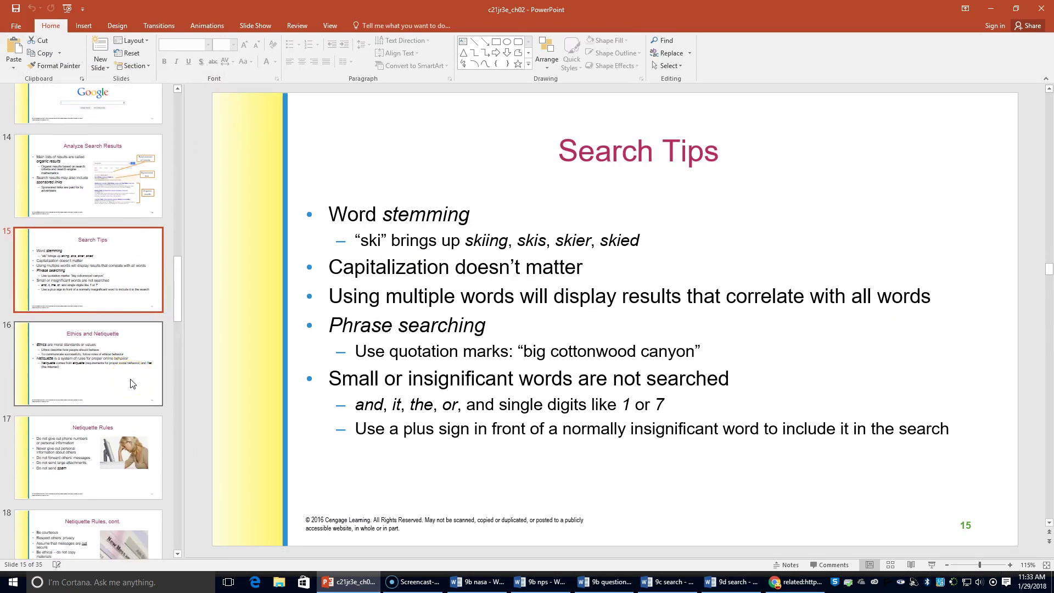
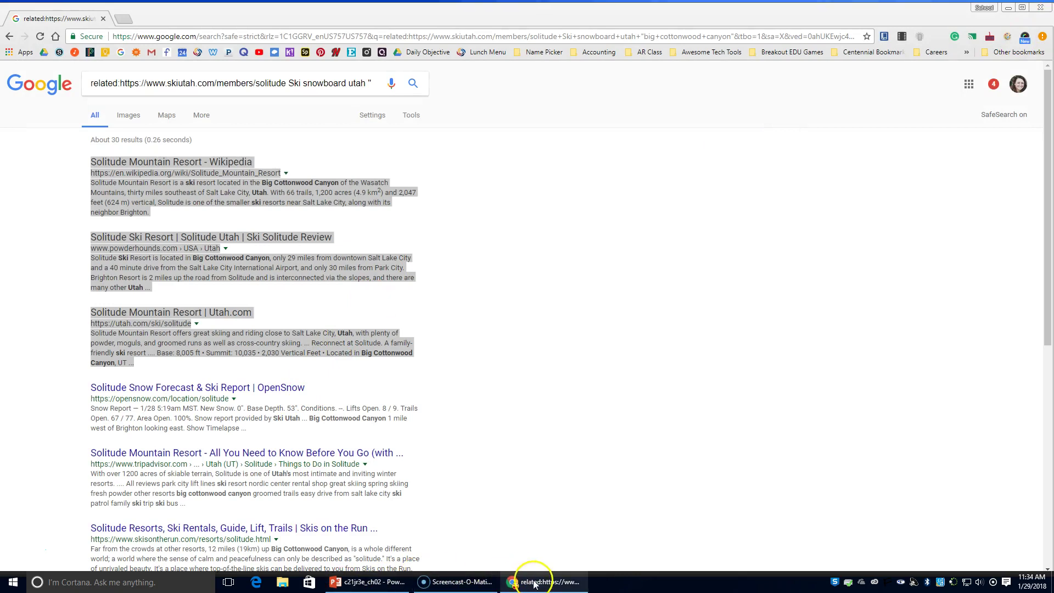
- Launch Word from Windows search and start a blank document, clearing out the pasted search results
mouse_move(532, 581)
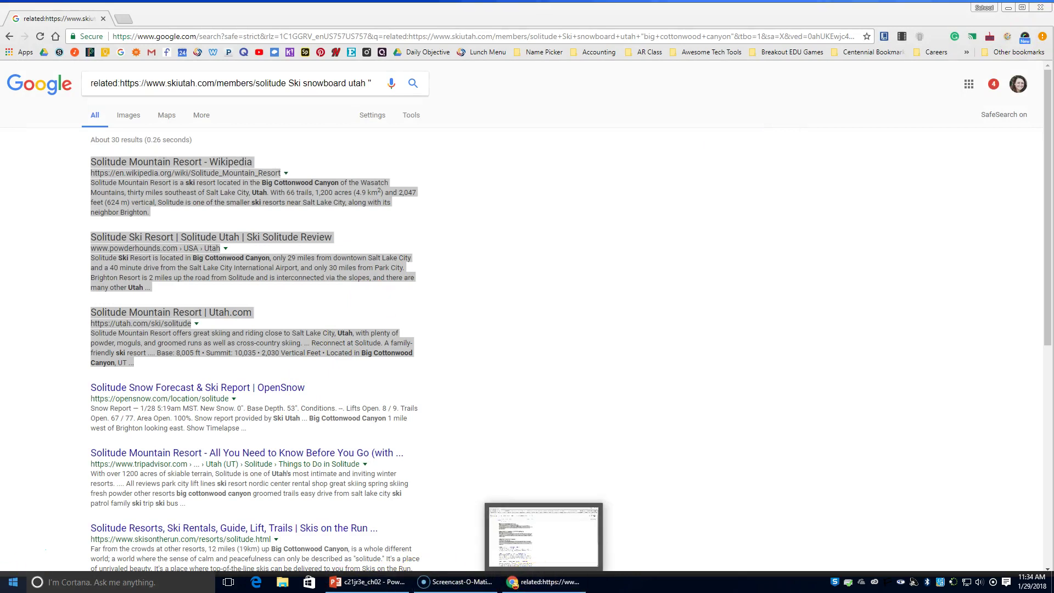
click(39, 582)
text(word)
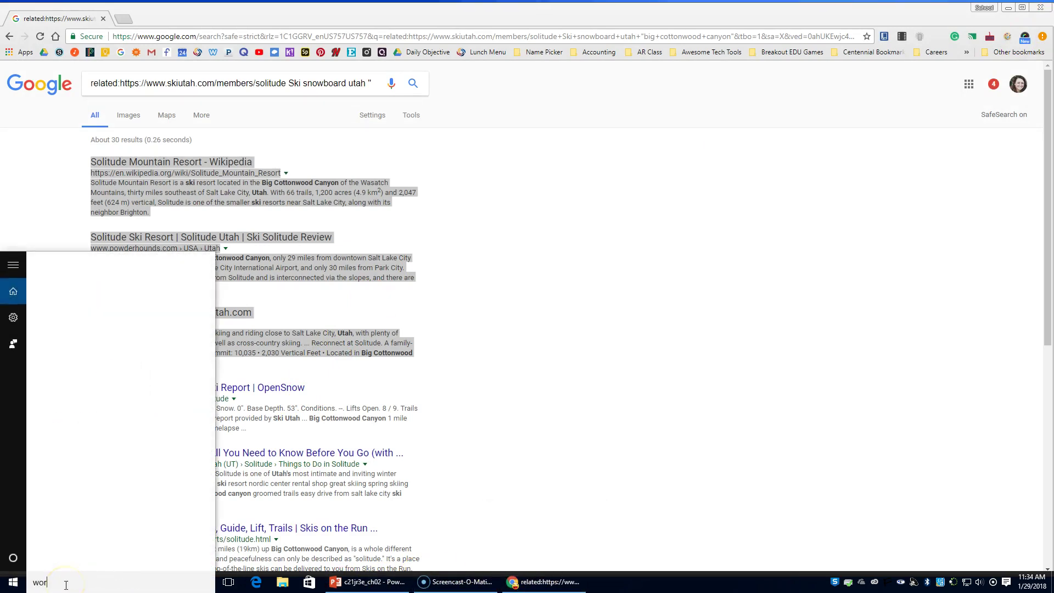
key(Return)
click(370, 174)
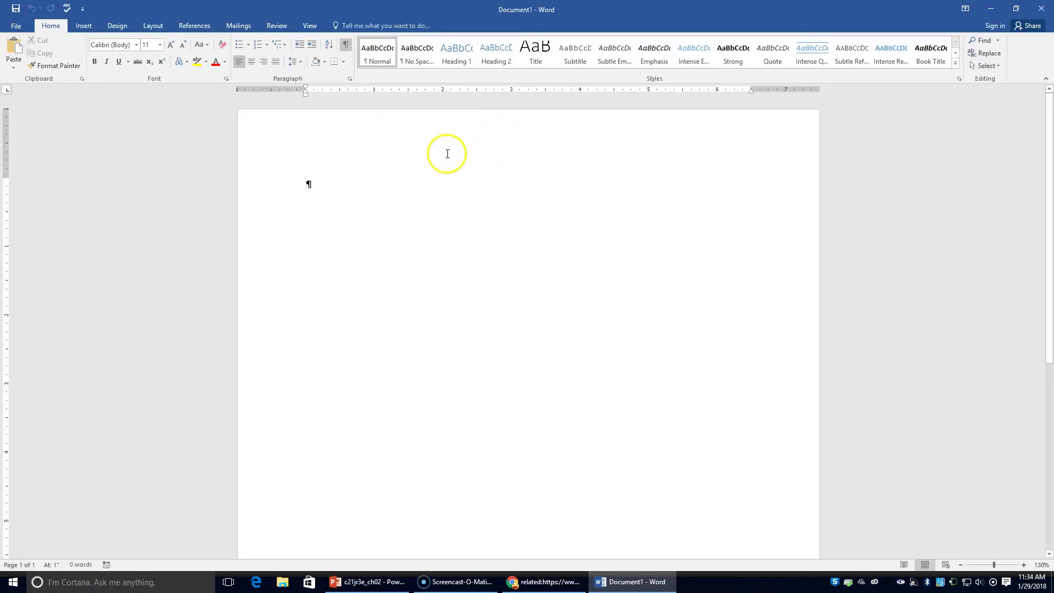
text(Solitude Mountain Resort - Wikipedia https://en.wikipedia.org/wiki/Solitude_Mountain_Resort   Solitude Mountain Resort is a ski resort located in the Big Cottonwood Canyon of the Wasatch Mountains, thirty miles southeast of Salt Lake City, Utah. With 66 trails, 1,200 acres (4.9 km2) and 2,047 feet (624 m) vertical, Solitude is one of the smaller ski resorts near Salt Lake City, along with its neighbor Brighton. Solitude Ski Resort | Solitude Utah | Ski Solitude Review www.powderhounds.com › USA › Utah   Solitude Ski Resort is located in Big Cottonwood Canyon, only 29 miles from downtown Salt Lake City and a 40 minute drive from the Salt Lake City International Airport, and only 30 miles from Park City. Brighton Resort is 2 miles up the road from Solitude and is interconnected via the slopes, and there are many other Utah ... Solitude Mountain Resort | Utah.com https://utah.com/ski/solitude   Solitude Mountain Resort offers great skiing and riding close to Salt Lake City, Utah, with plenty of powder, moguls, and groomed runs as well as cross-country skiing. ... Reconnect at Solitude. A family-friendly ski resort ... Base: 8,005 ft • Summit: 10,035 • 2,030 Vertical Feet • Located in Big Cottonwood Canyon, UT ...)
drag(507, 531, 239, 158)
key(Delete)
- Type the student's name, 'Keyboarding 8' and '1/29/18' on separate lines, with Word docked right
text(L)
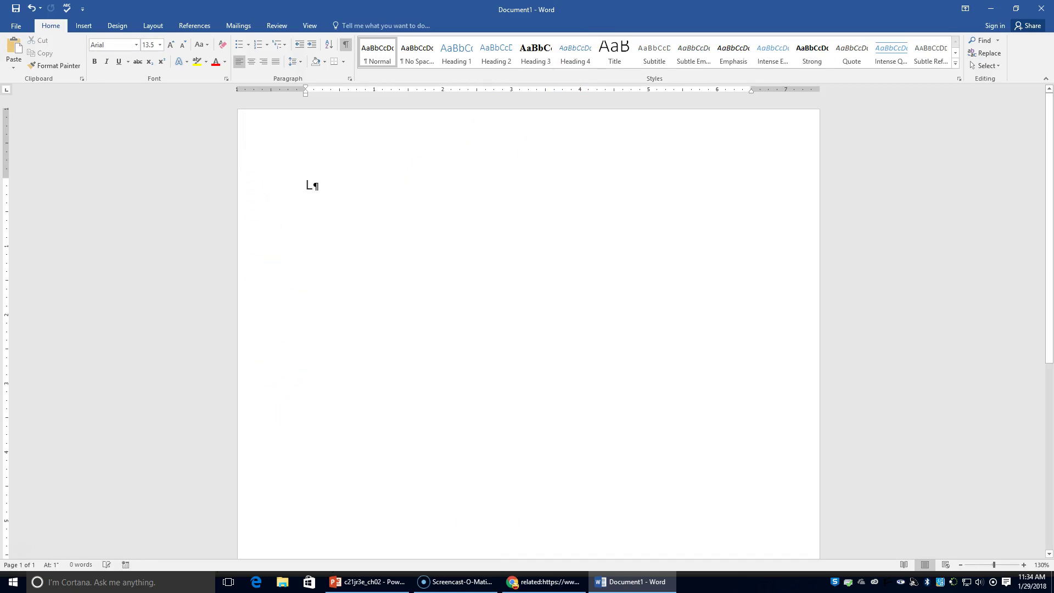
text(eah P)
key(Return)
key(Return)
text(K)
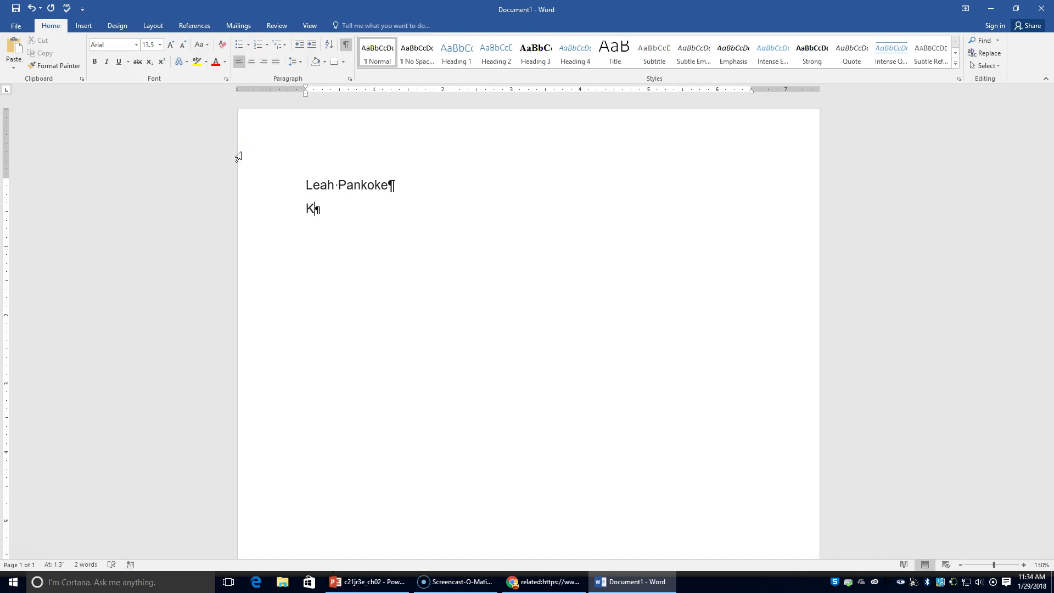
text(eyboa)
key(BackSpace)
text(oarding)
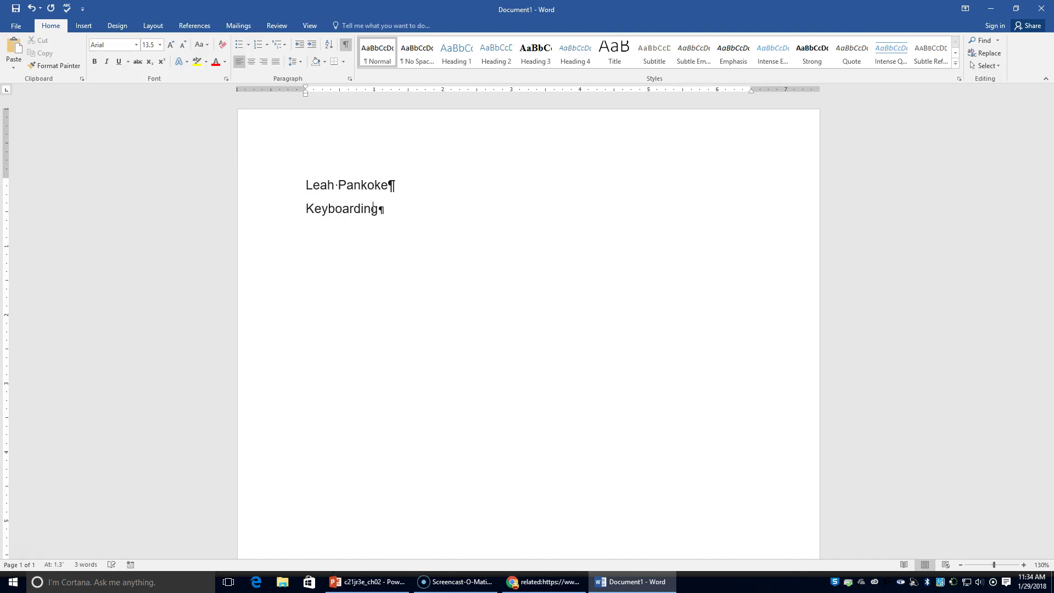
text( 8)
key(Return)
text(1/29)
key(Return)
key(Return)
drag(538, 18, 1053, 49)
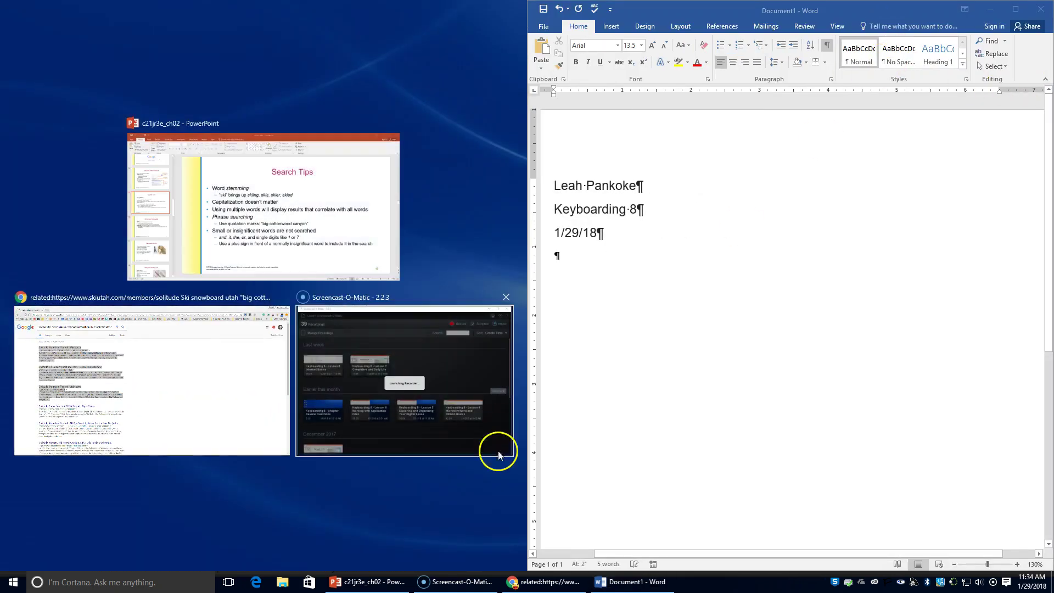
- Snap Chrome to the left half and search Google for 'books about skiing'
click(214, 397)
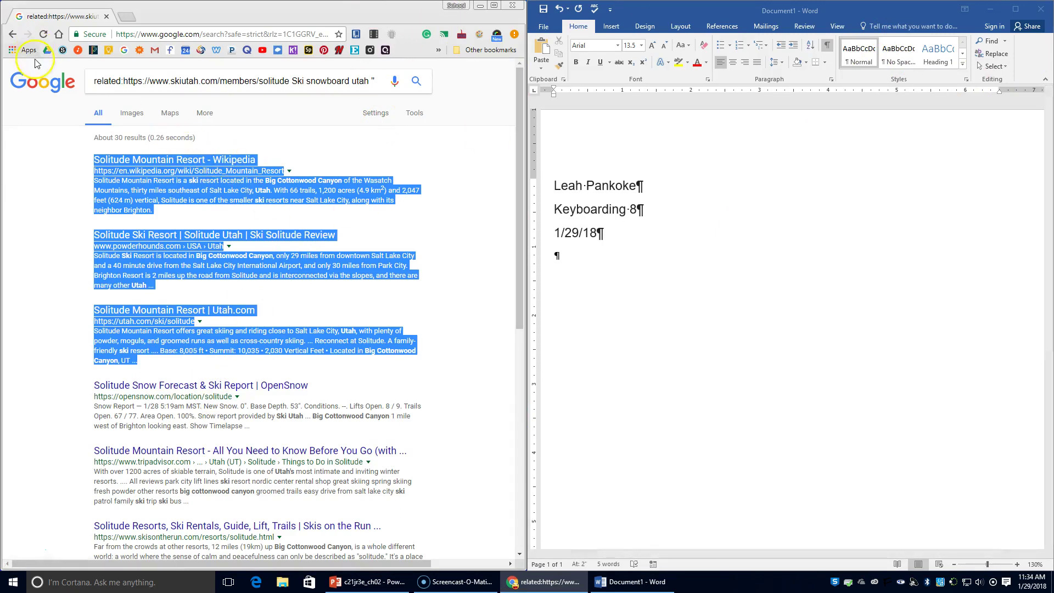
click(28, 79)
click(219, 245)
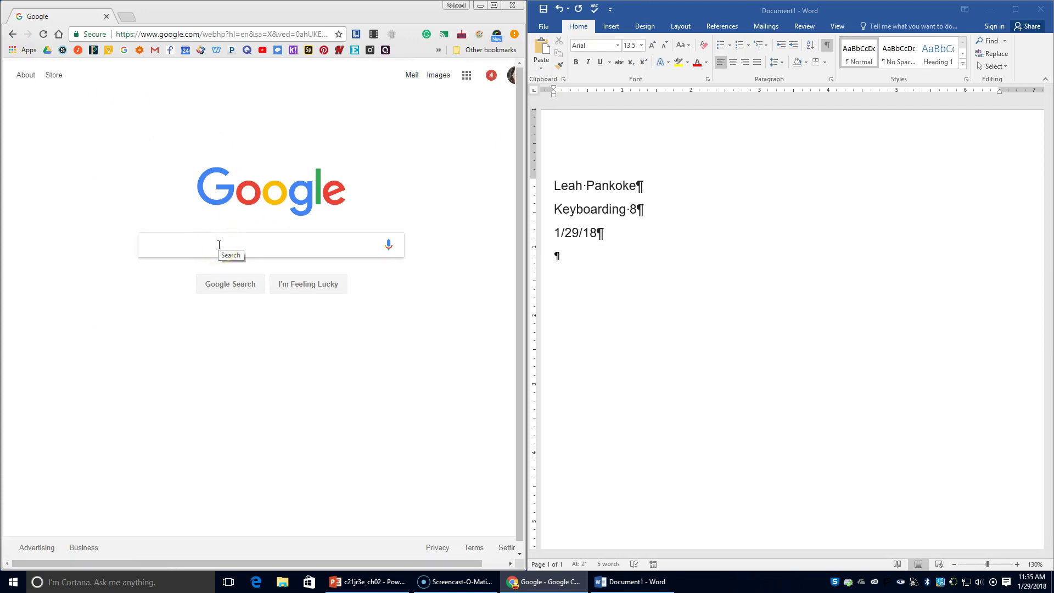
click(30, 20)
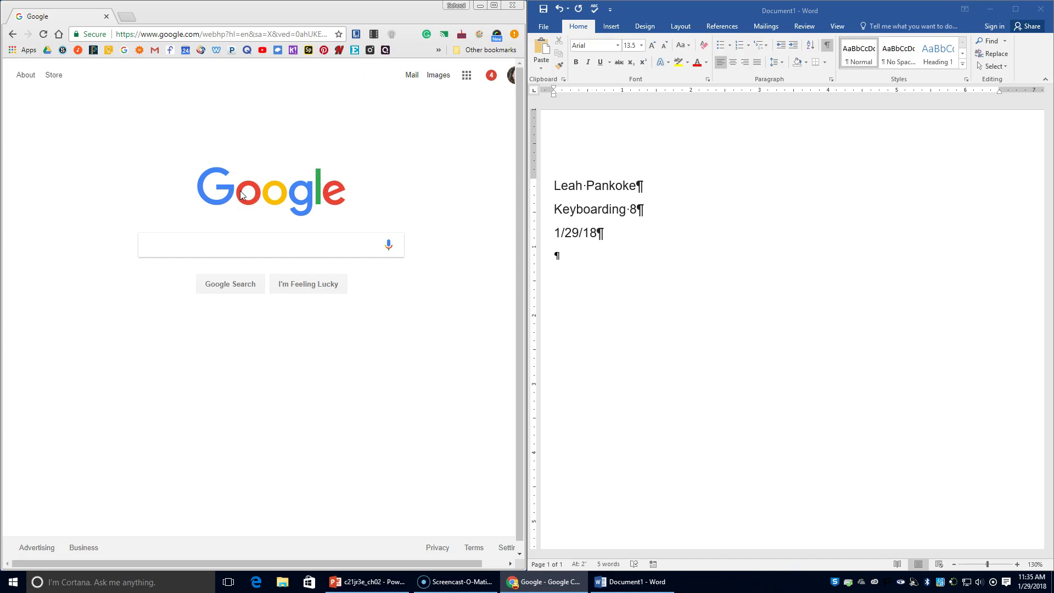
click(180, 244)
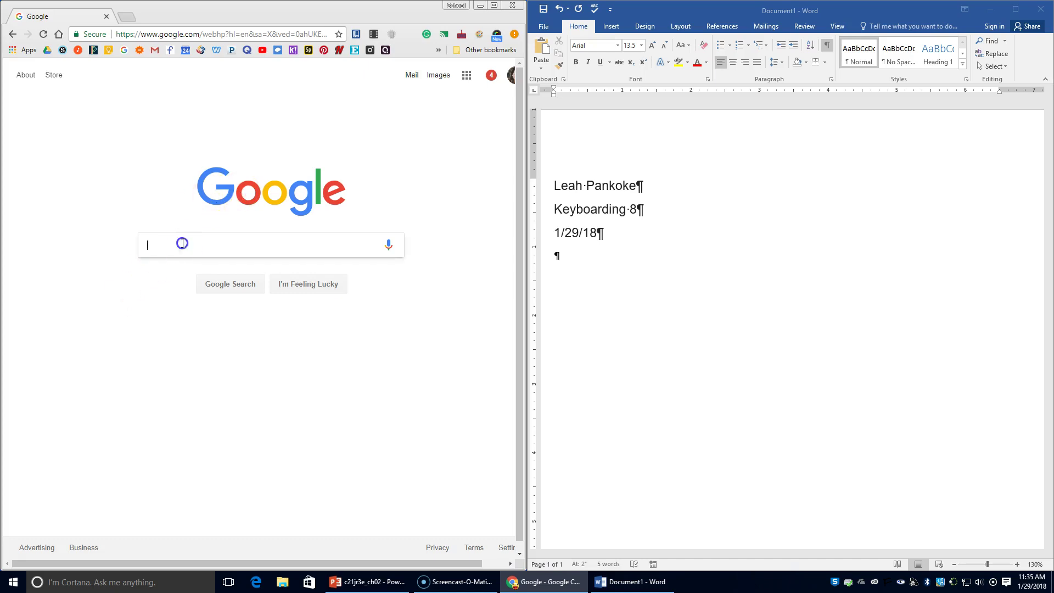
text(books about)
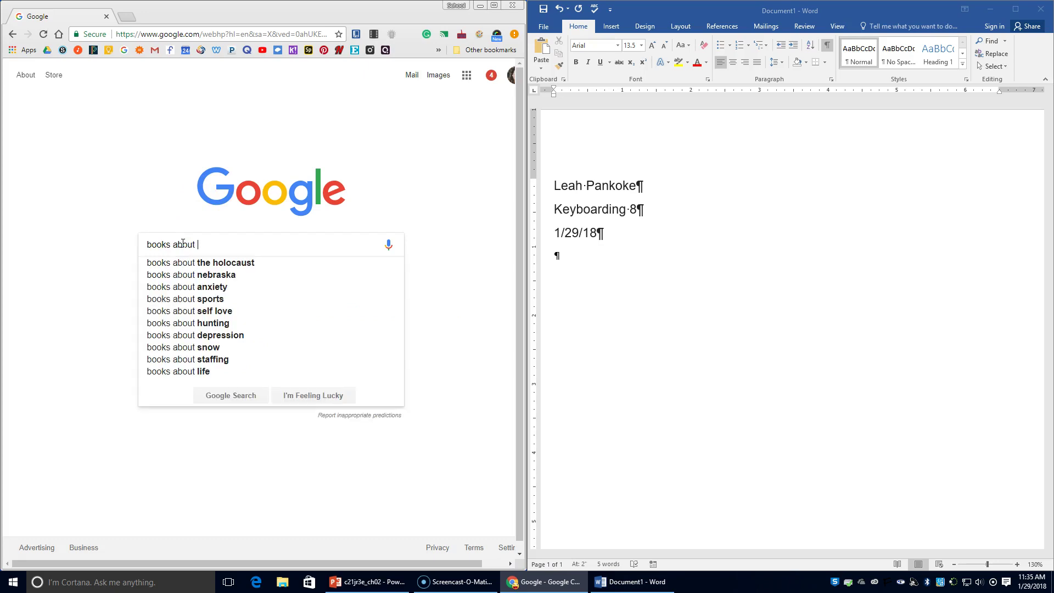
text( skiing)
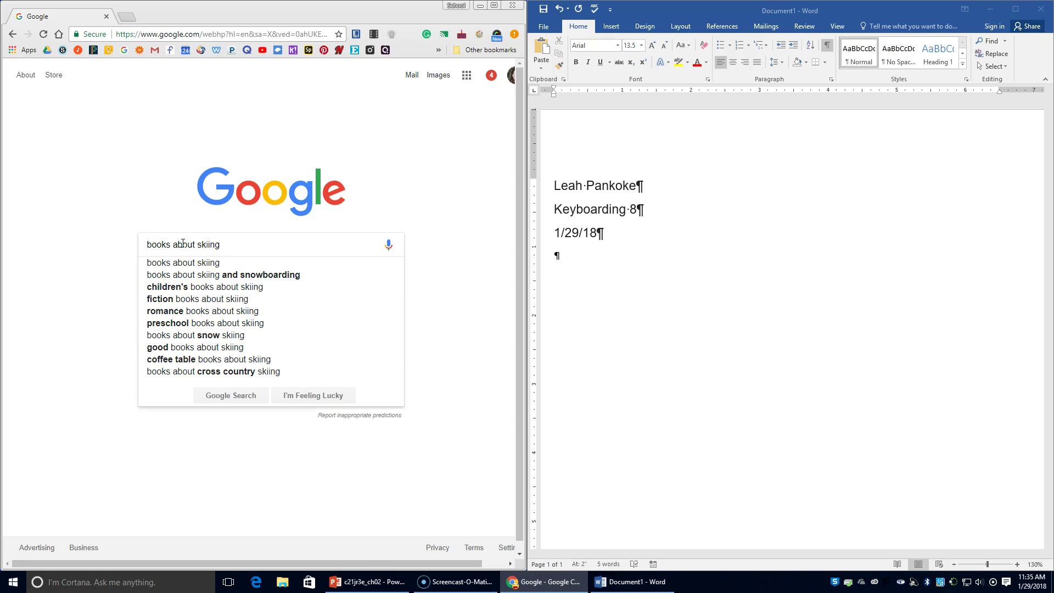
key(Return)
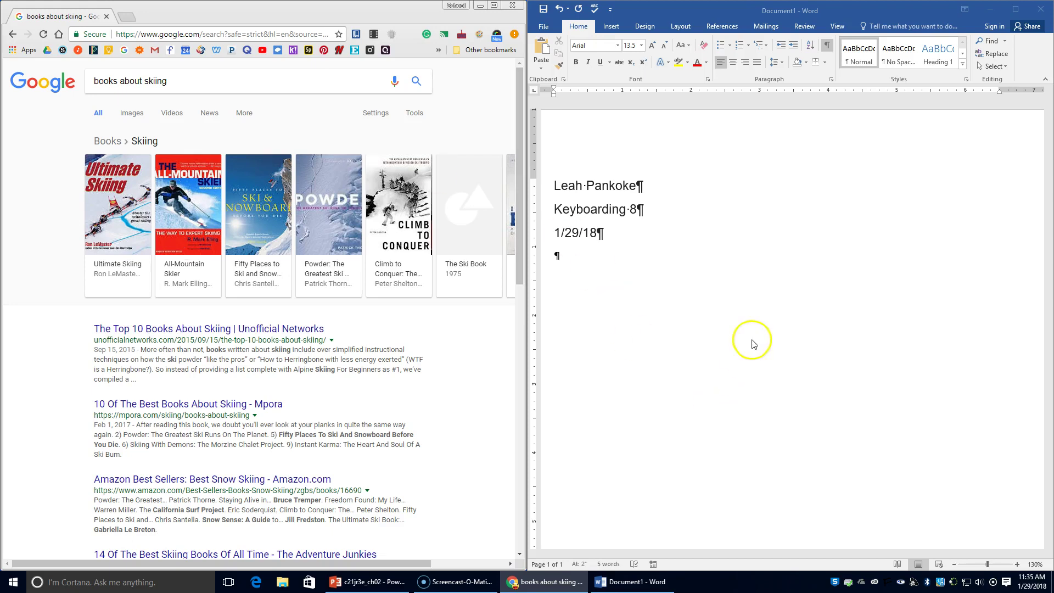
- Save the Word document as '9e search' in KEYBOARDING 8 > Chapter 2
click(543, 26)
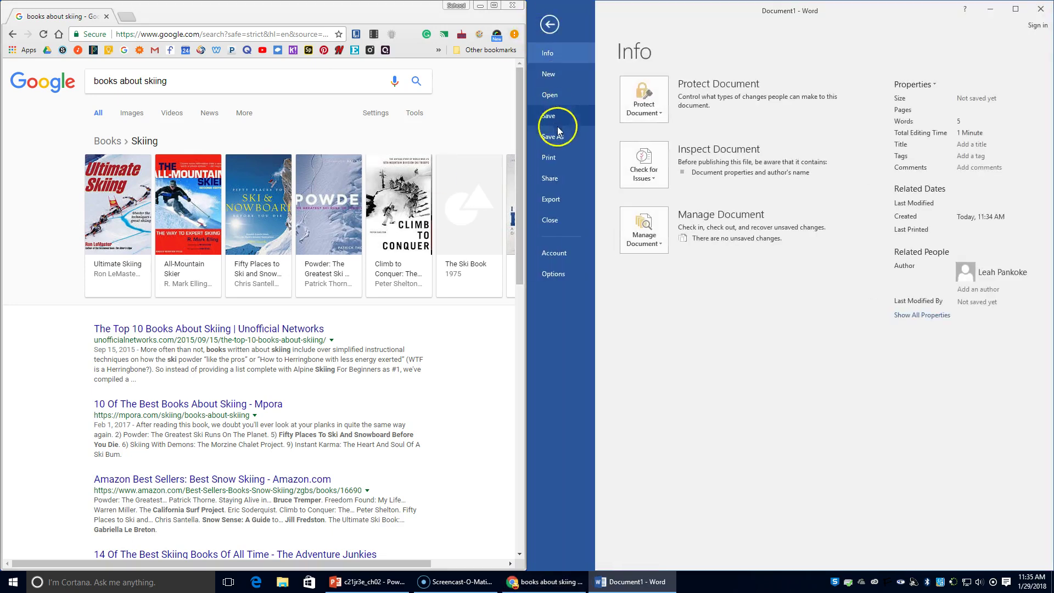
click(555, 137)
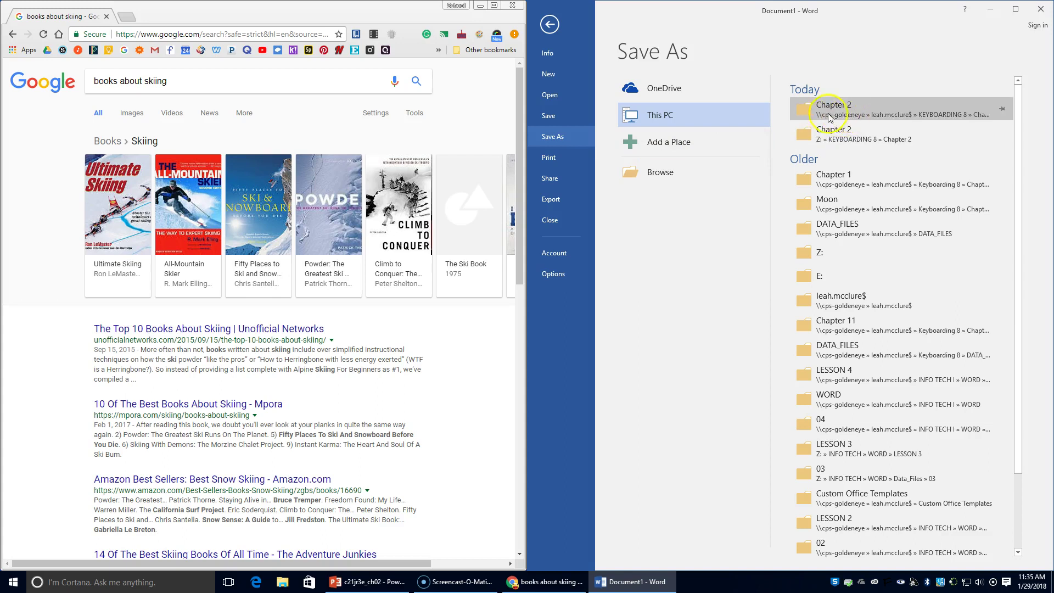
click(738, 168)
click(791, 147)
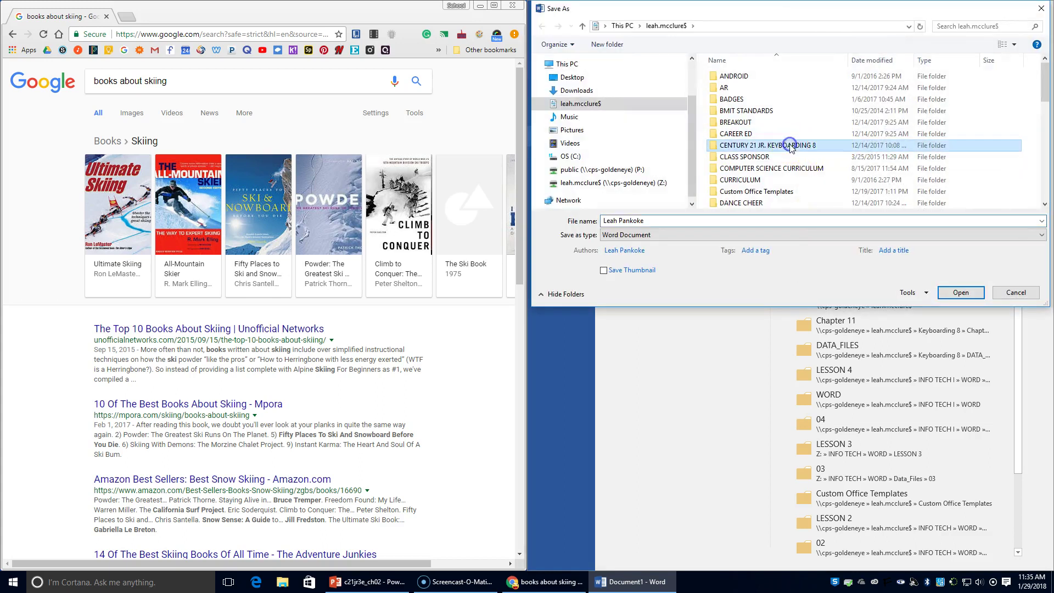
scroll(779, 160, down, 3)
double_click(767, 168)
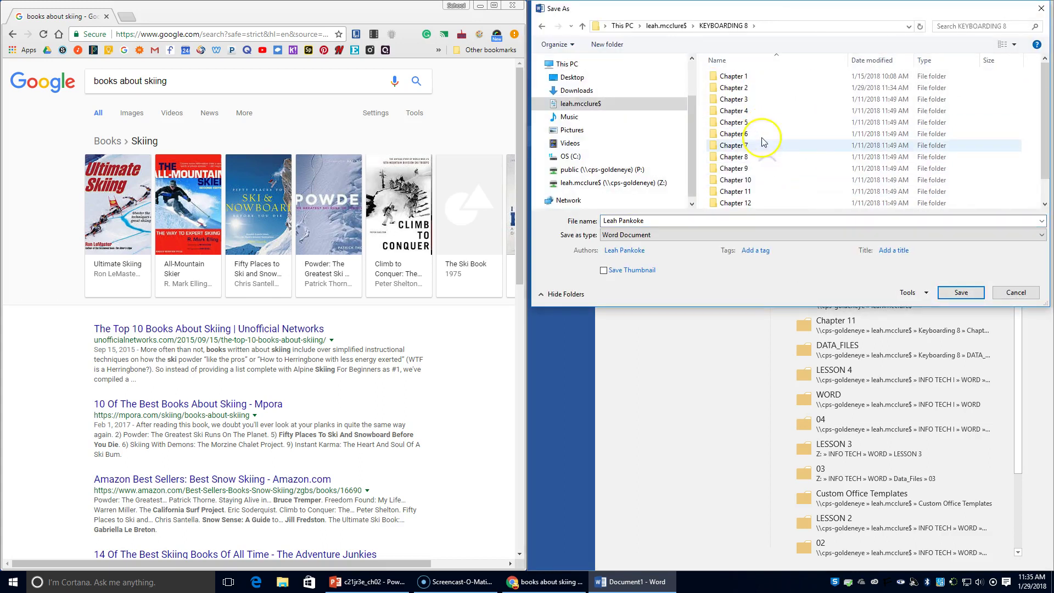
click(751, 88)
click(670, 220)
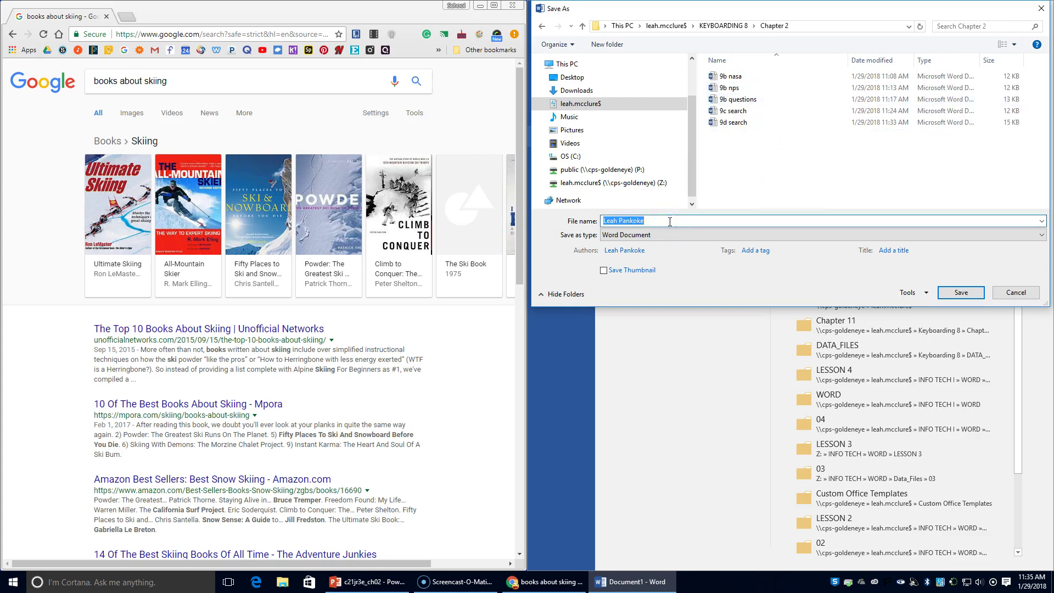
text(9)
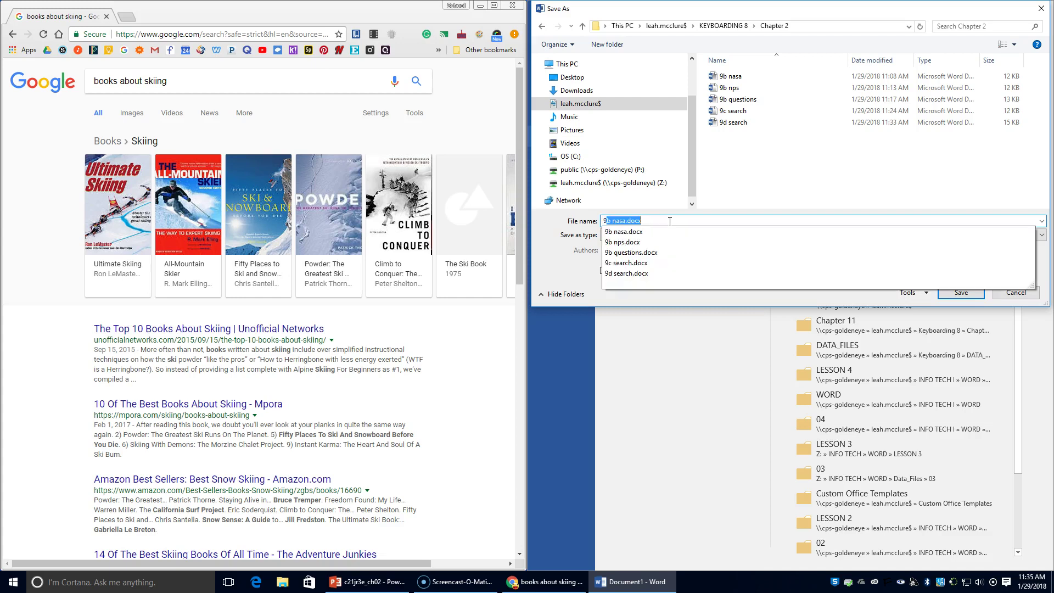
text(e se)
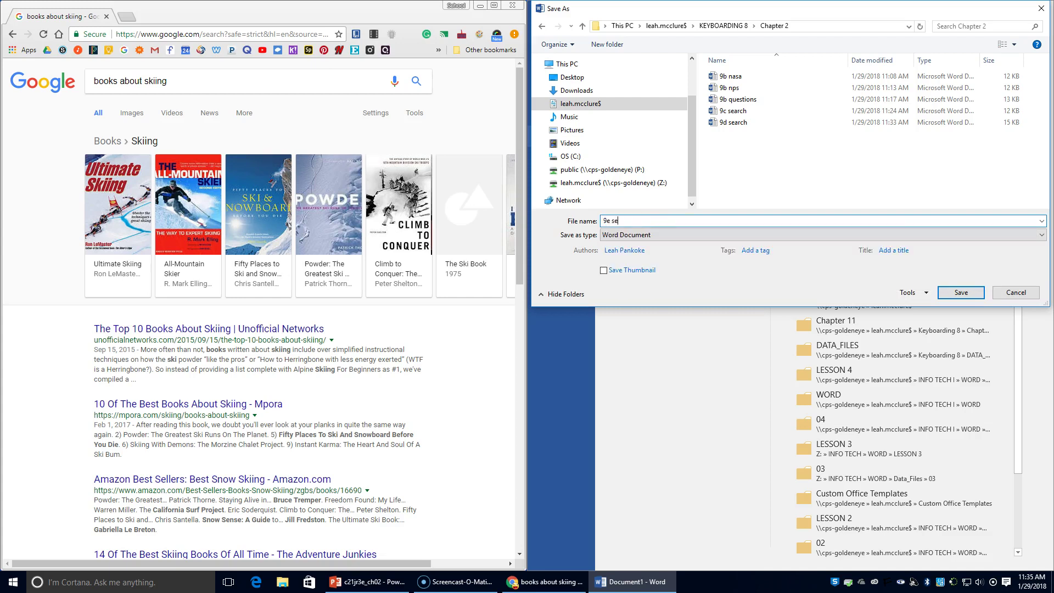
text(arch)
key(Return)
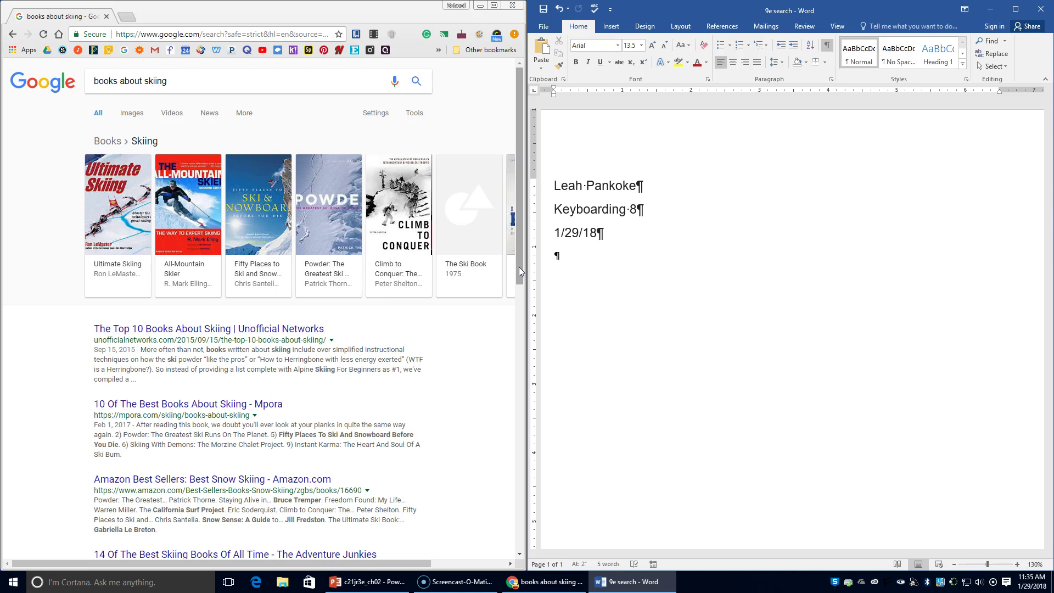
- Copy the first skiing book result into the Word document
scroll(166, 322, down, 2)
scroll(157, 357, up, 2)
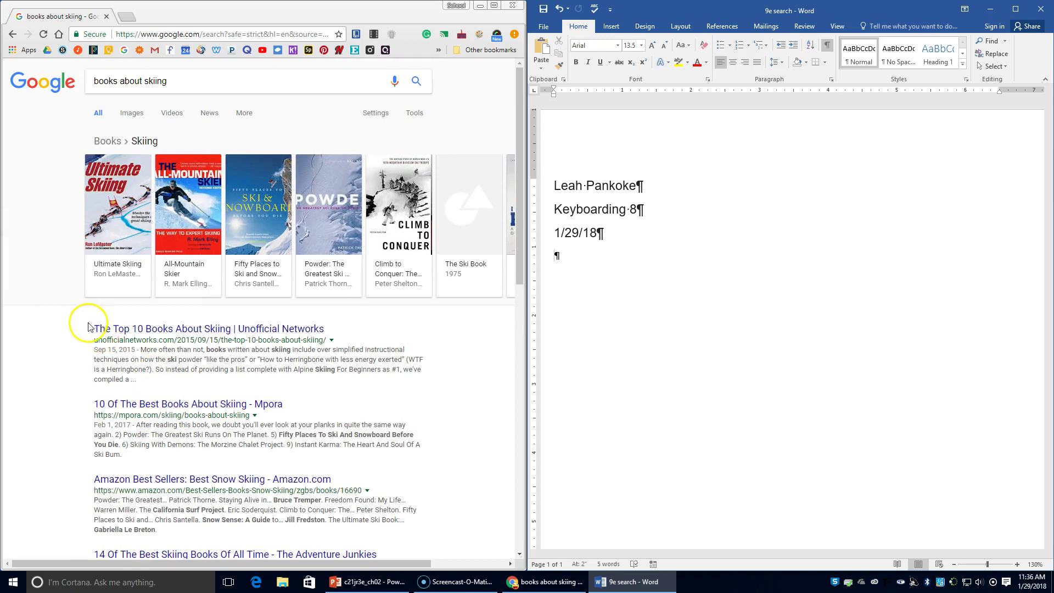
drag(85, 327, 169, 377)
key(ctrl+c)
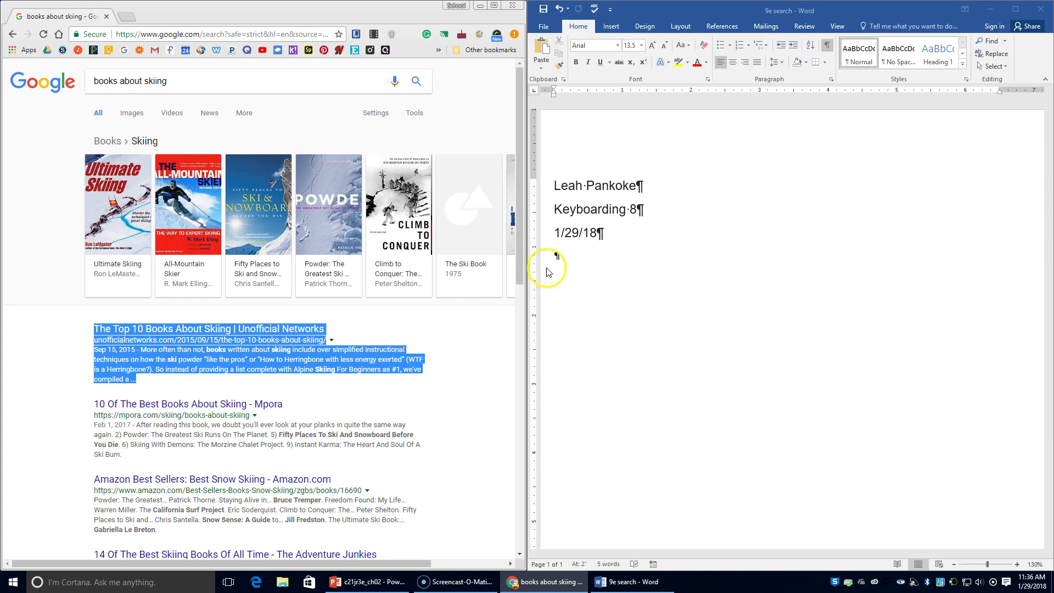
click(565, 257)
key(ctrl+v)
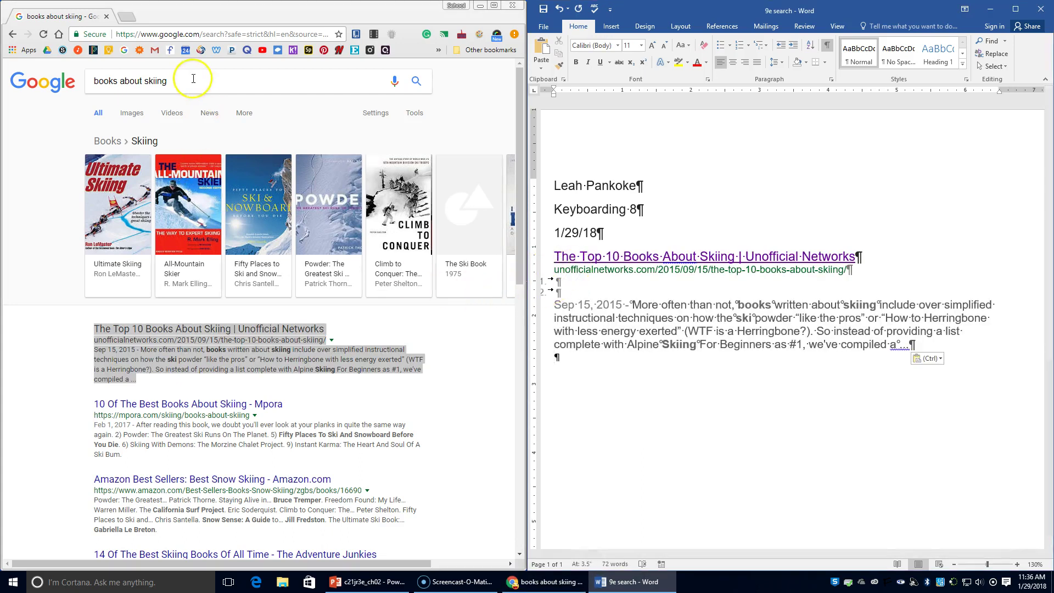
- Search 'books about snowboarding' and paste the Amazon.com result on a new line in Word
click(184, 81)
double_click(144, 81)
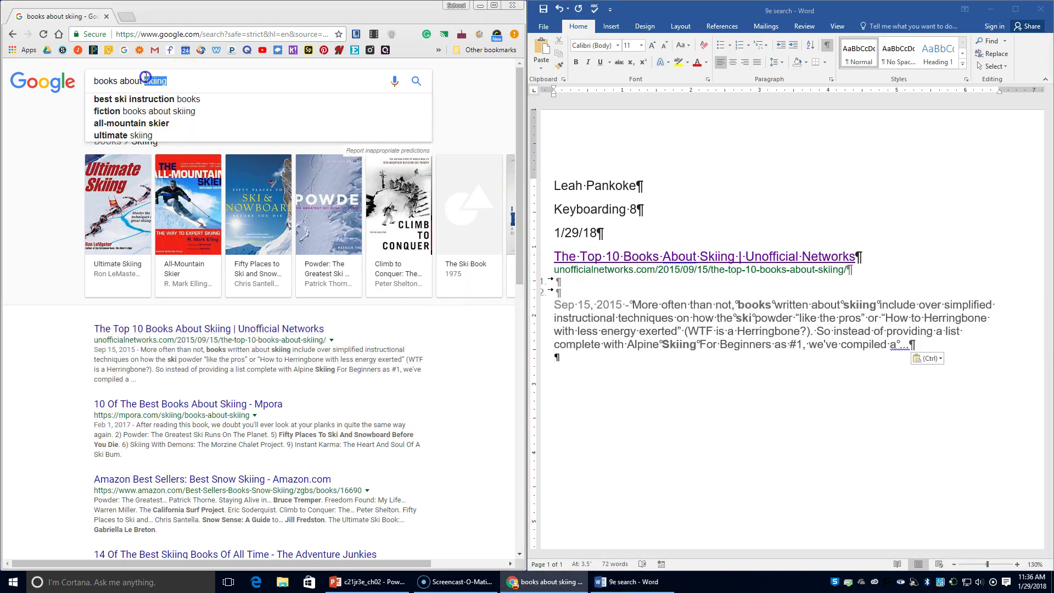
text(snowboarding)
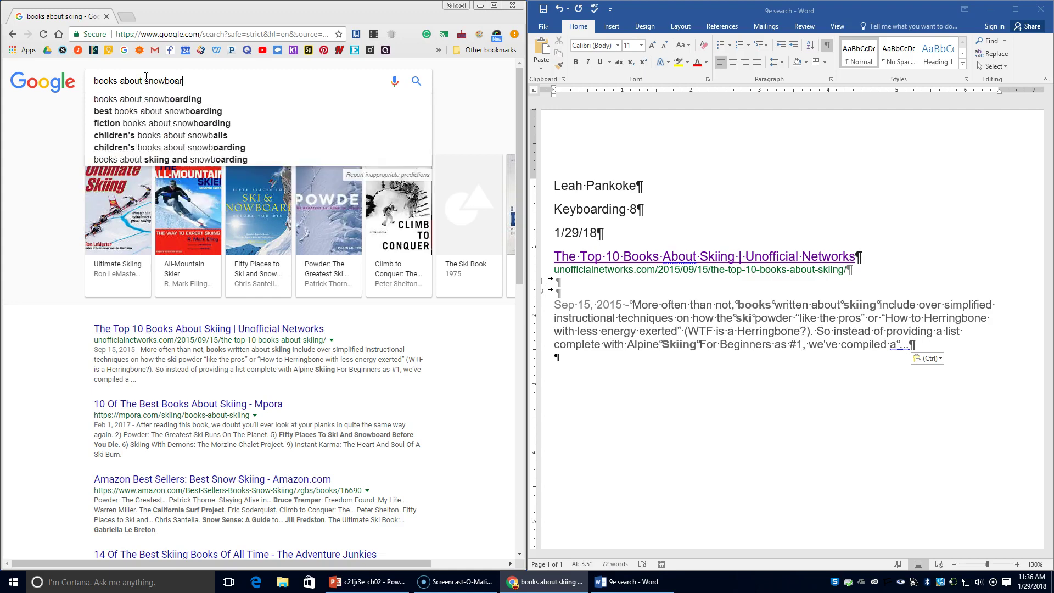
key(Return)
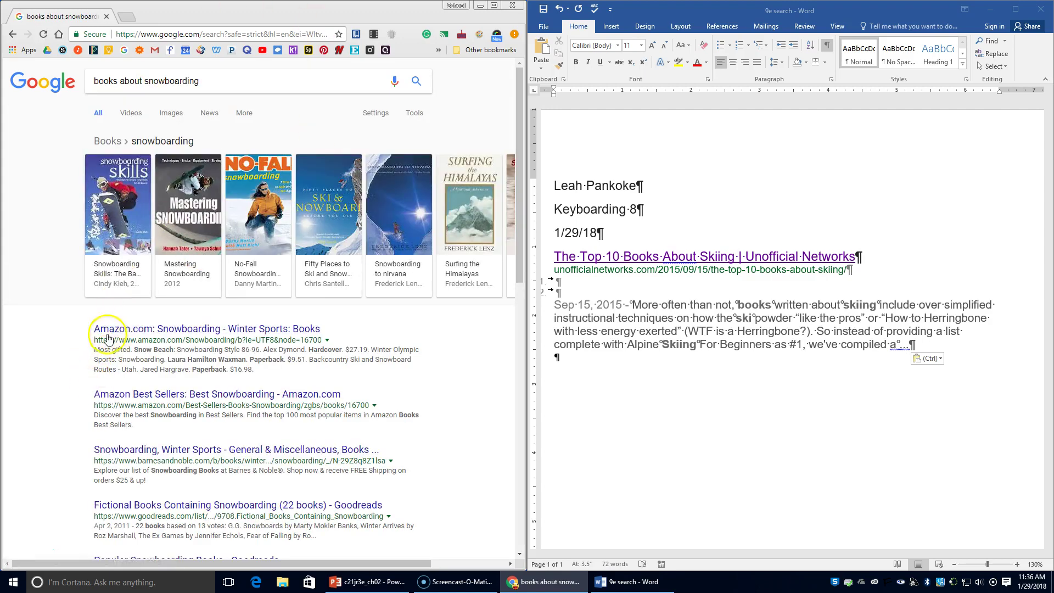
drag(93, 332, 308, 371)
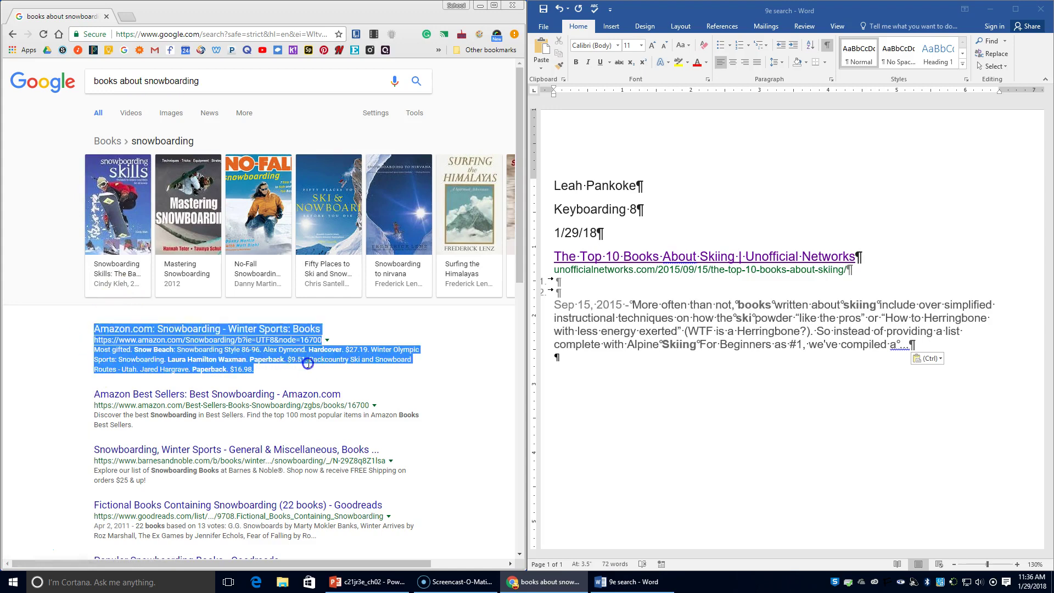
click(531, 396)
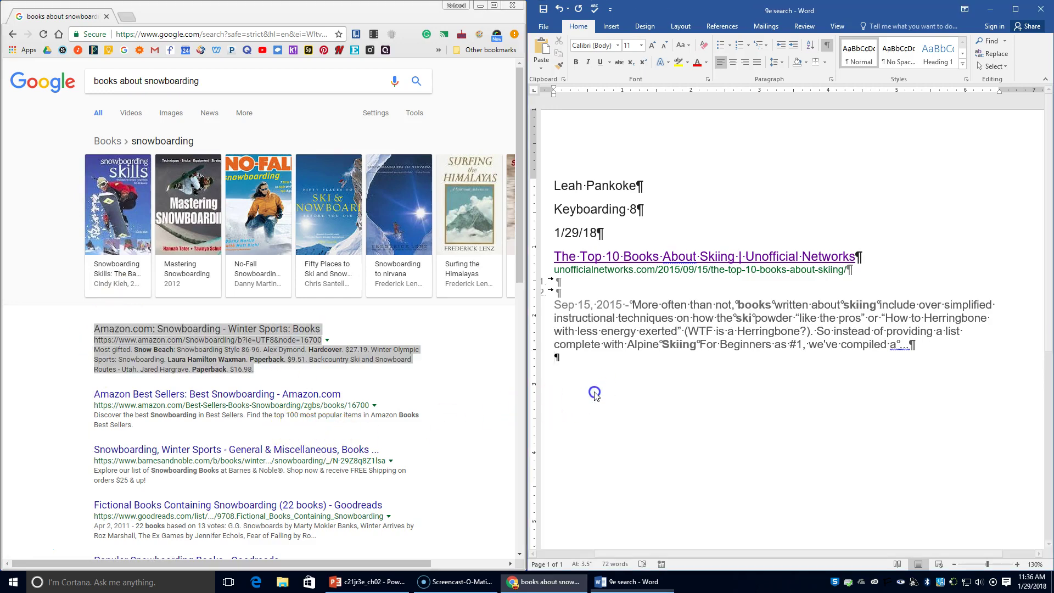
key(Return)
key(ctrl+v)
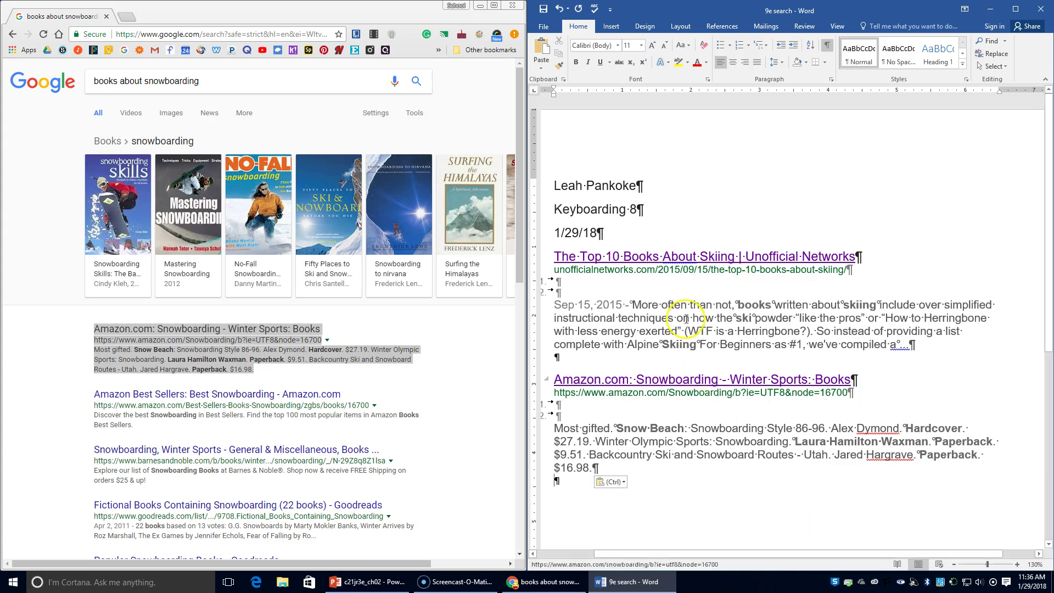
drag(220, 80, 143, 81)
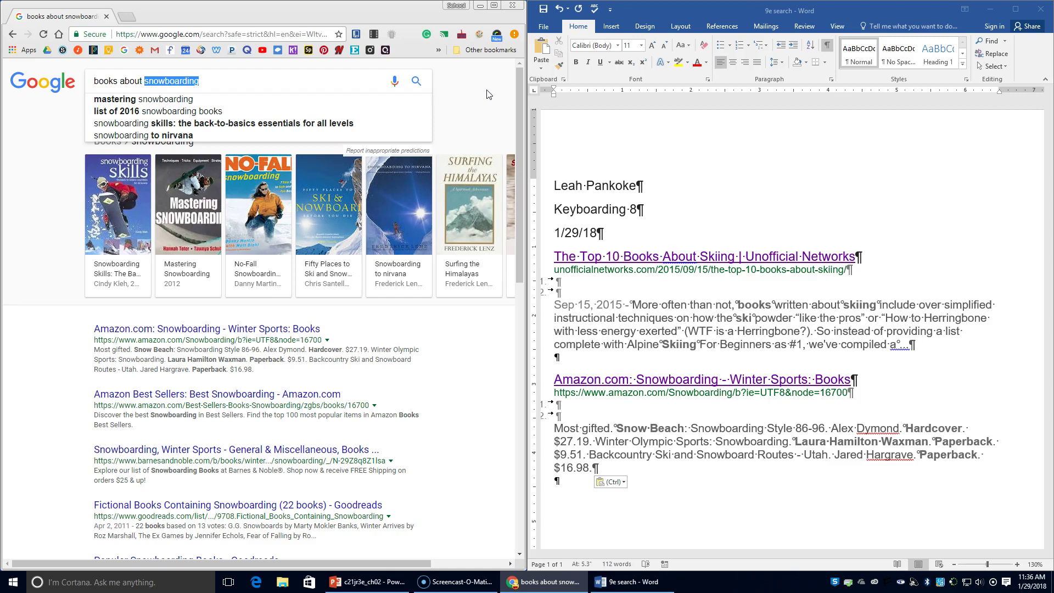
- Search 'books about mystery' and paste the top three results at the end of the Word document
text(mystery)
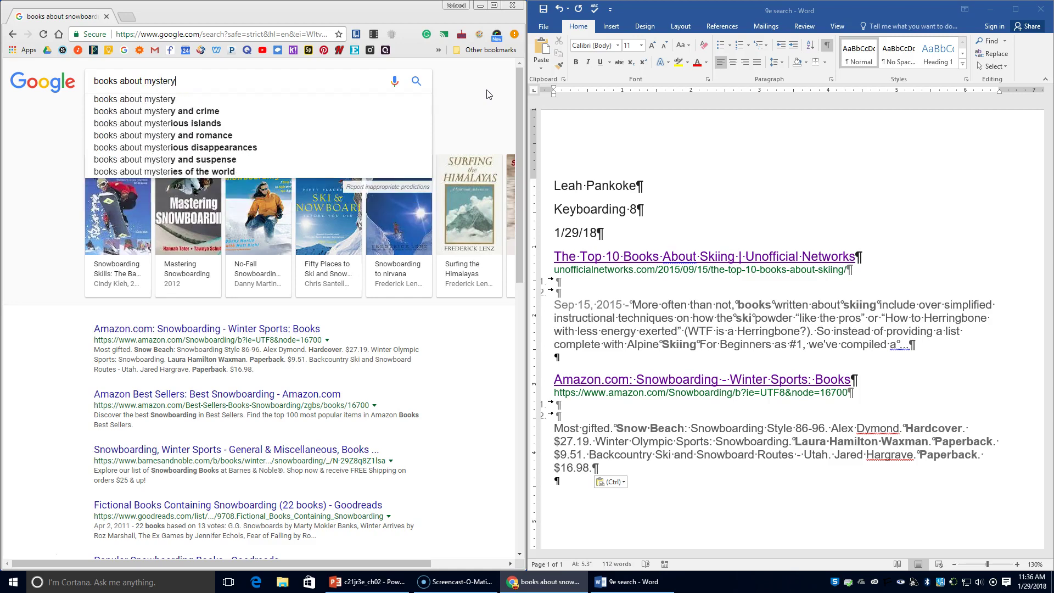
key(Return)
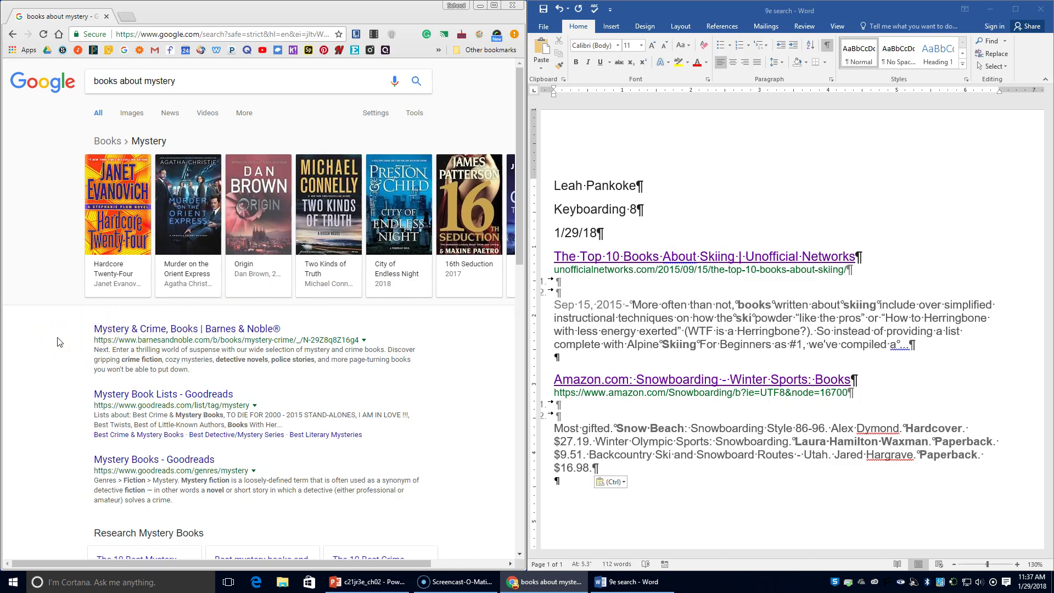
drag(87, 325, 252, 494)
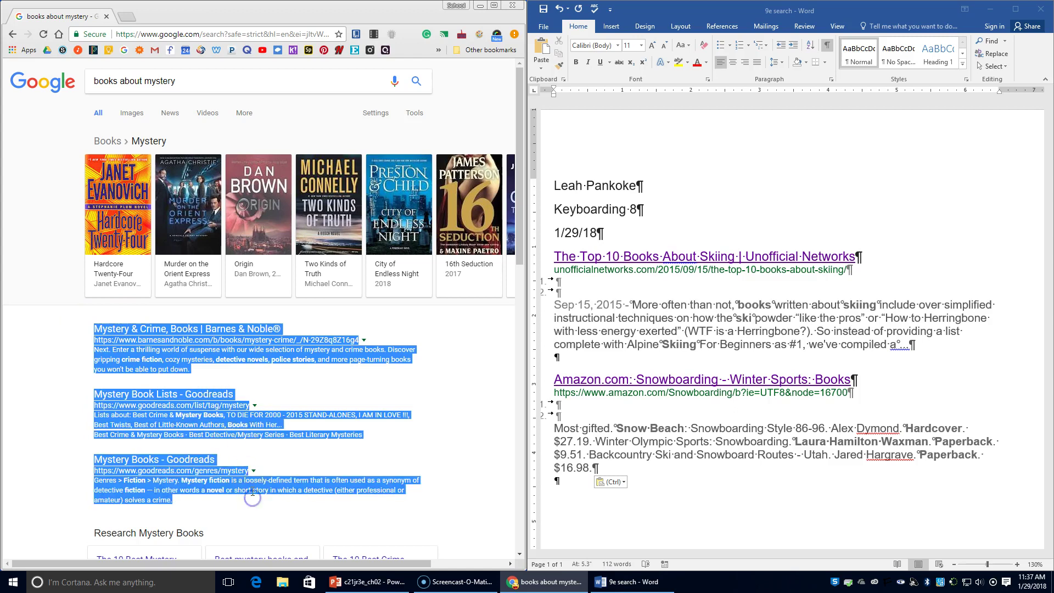
key(ctrl+c)
click(582, 501)
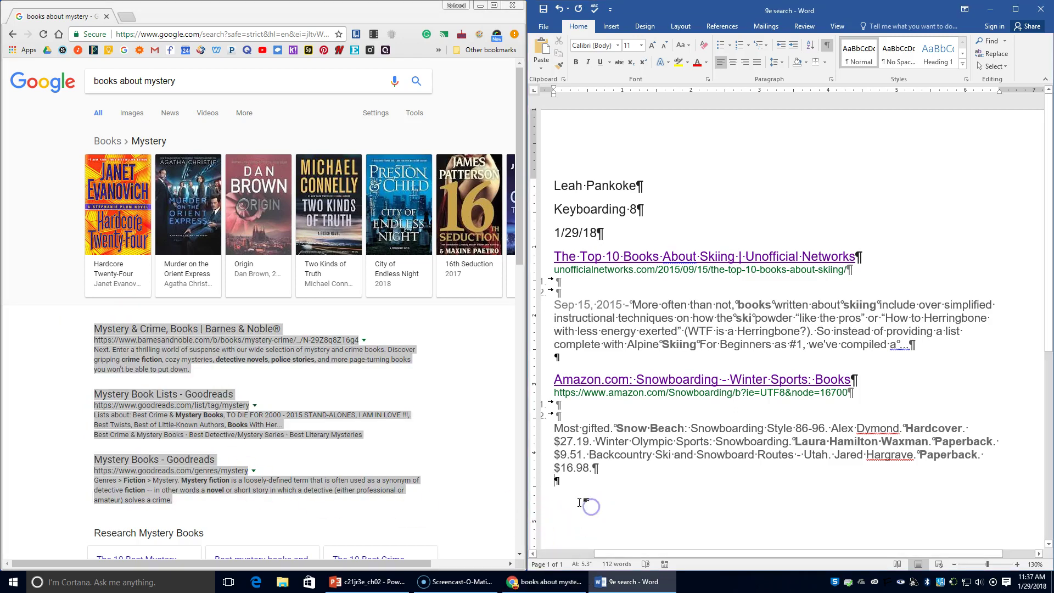
key(ctrl+v)
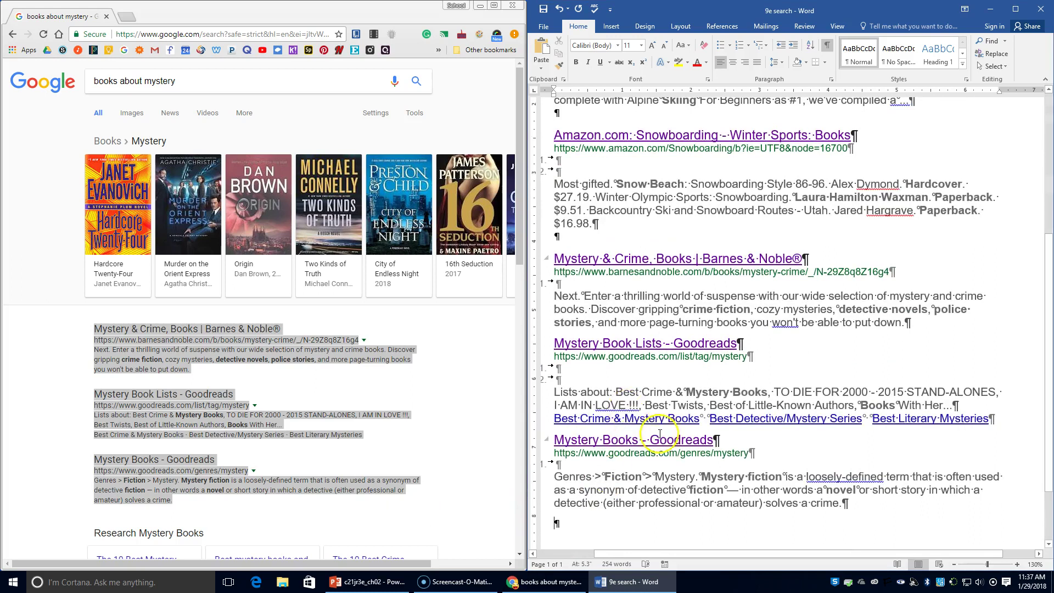
scroll(609, 406, up, 4)
scroll(635, 329, up, 2)
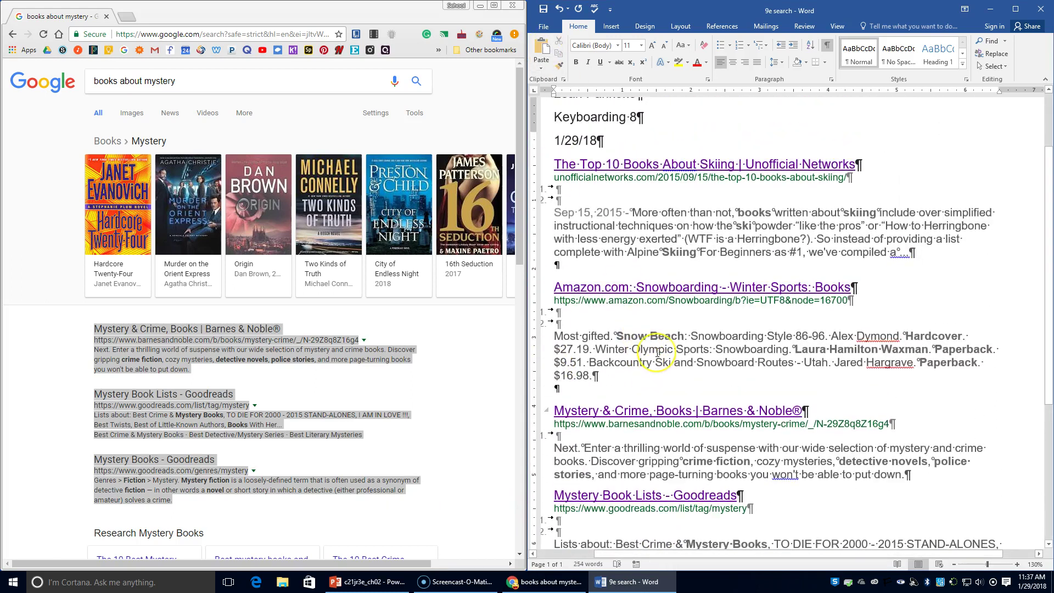
scroll(655, 355, down, 5)
scroll(655, 355, down, 1)
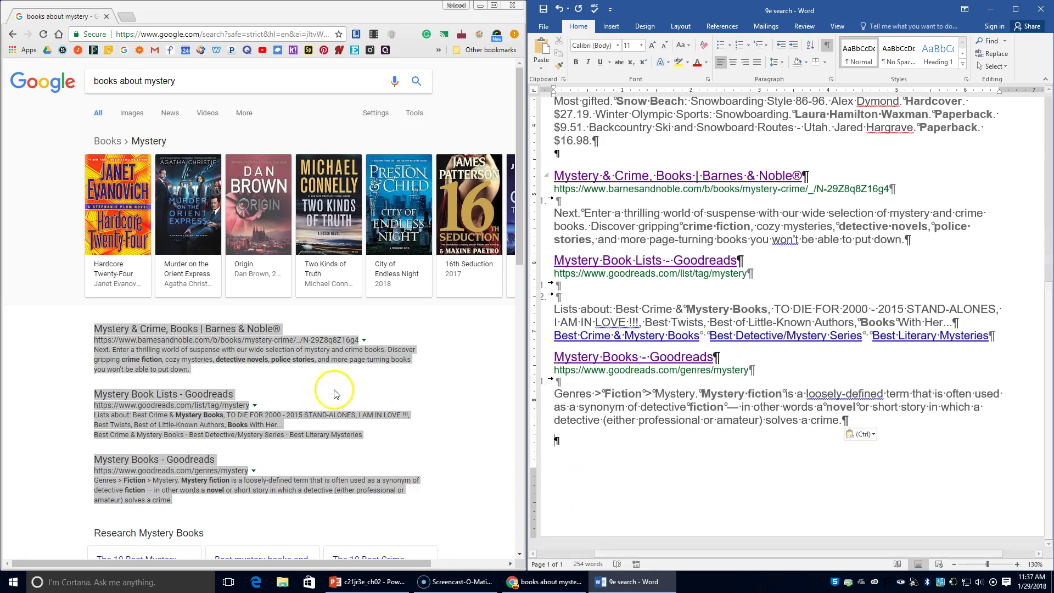
click(100, 141)
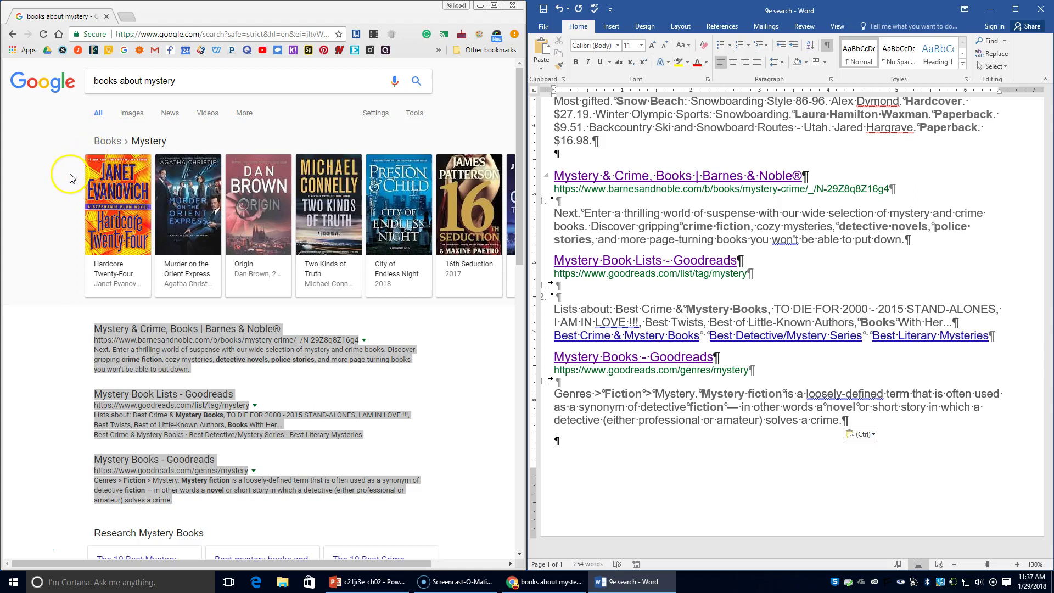
click(189, 81)
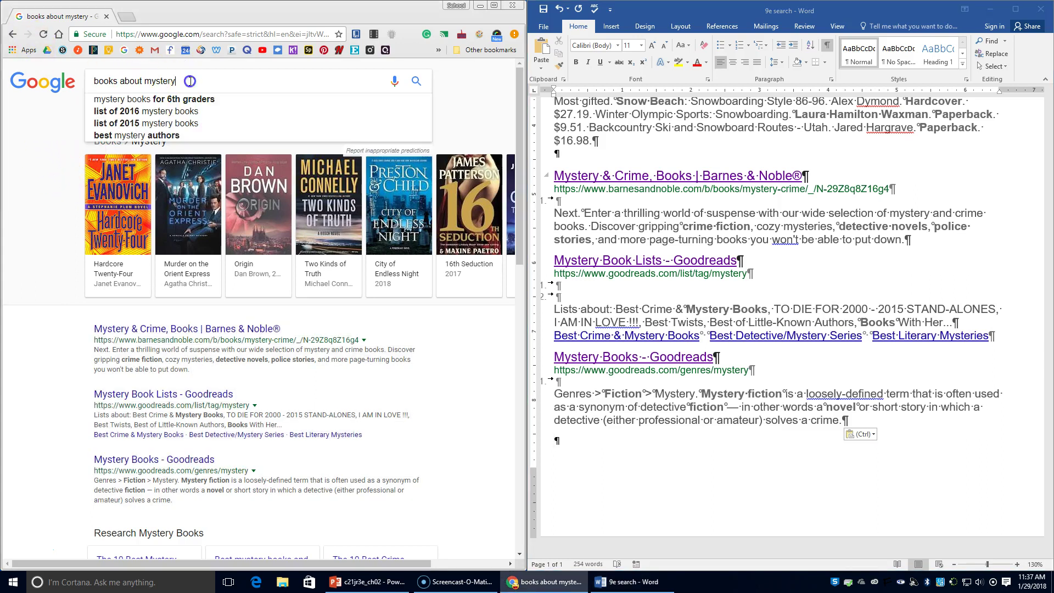
- Search for the Big Cottonwood Canyon Rd address in Utah and open it in Google Maps
key(ctrl+a)
text(12)
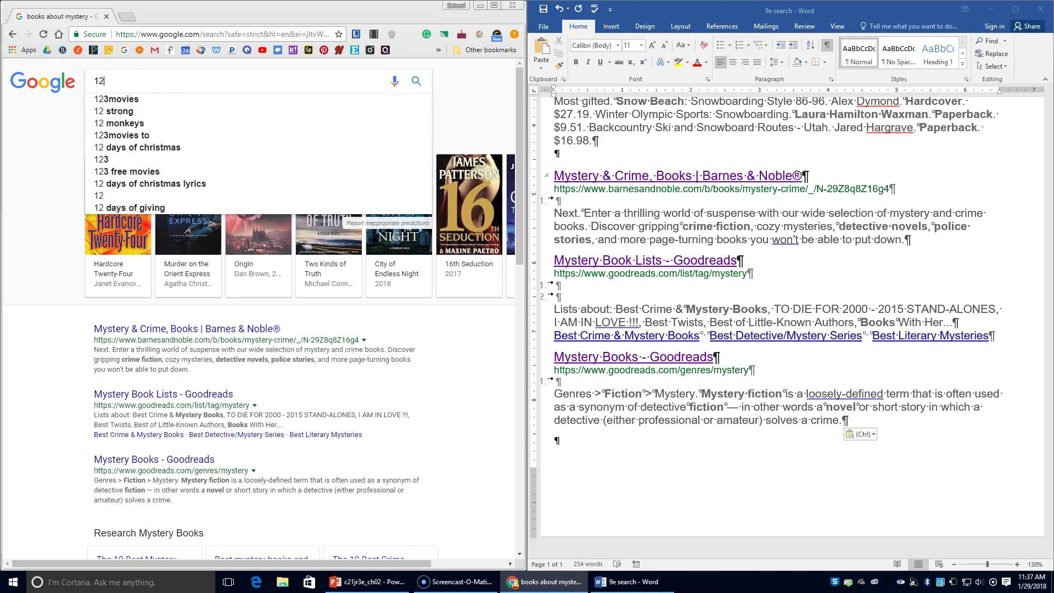
text(000 e)
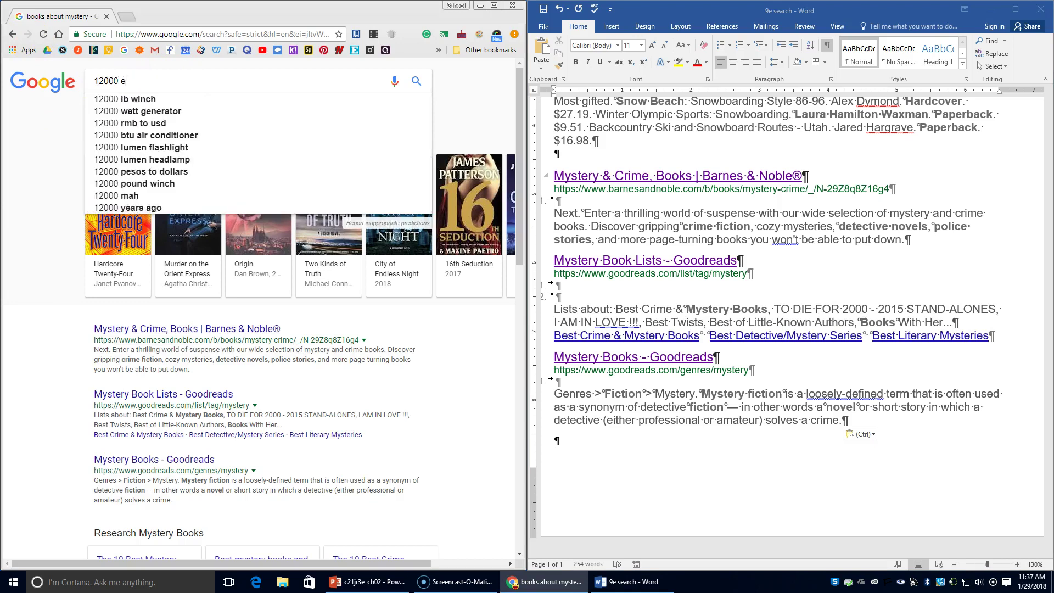
text( big c)
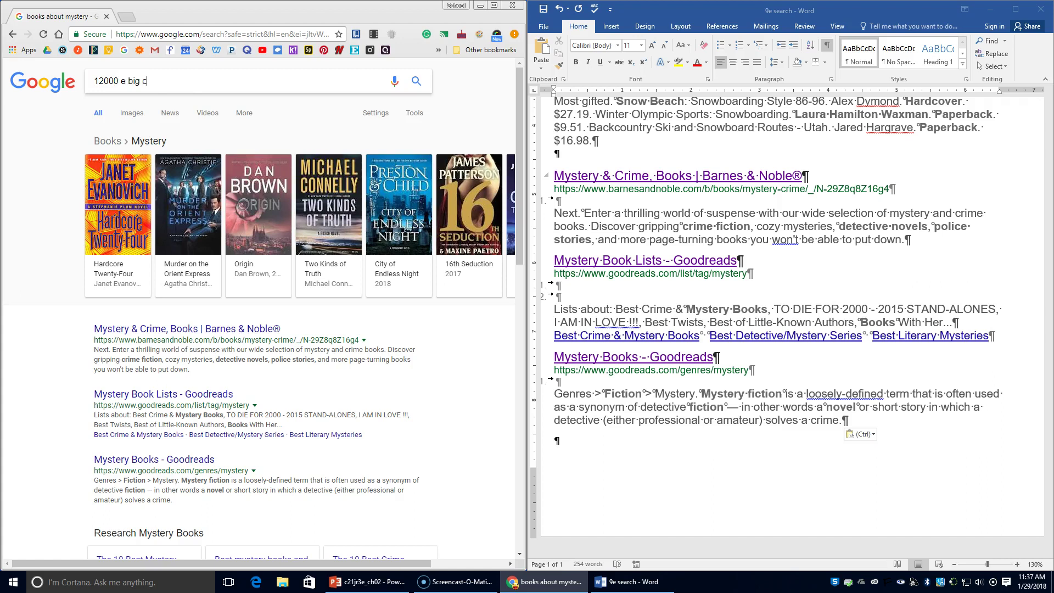
text(ottonwood cany)
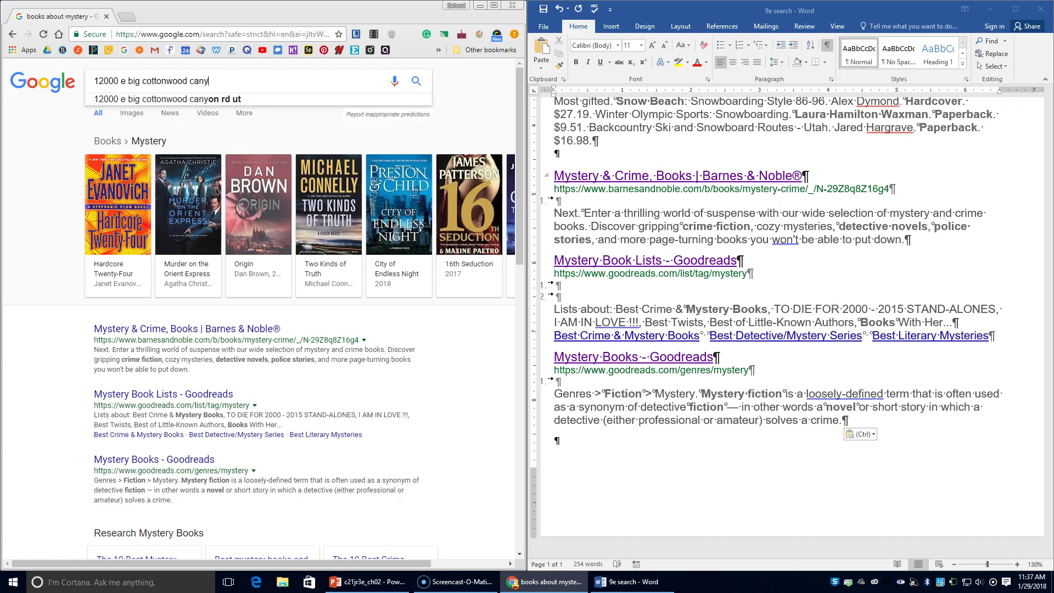
text(on rd ut)
key(Return)
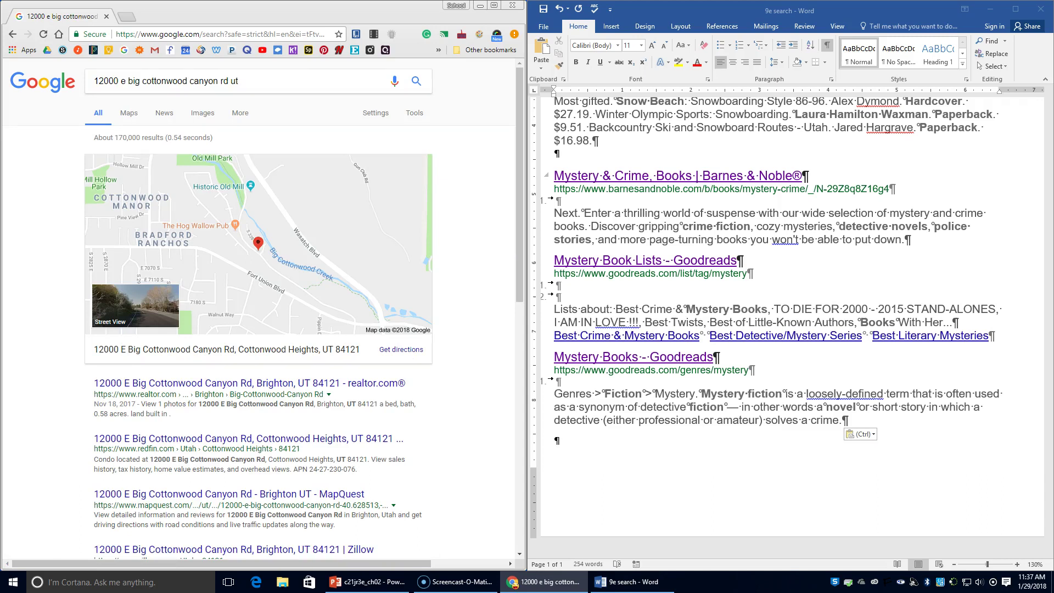
click(327, 215)
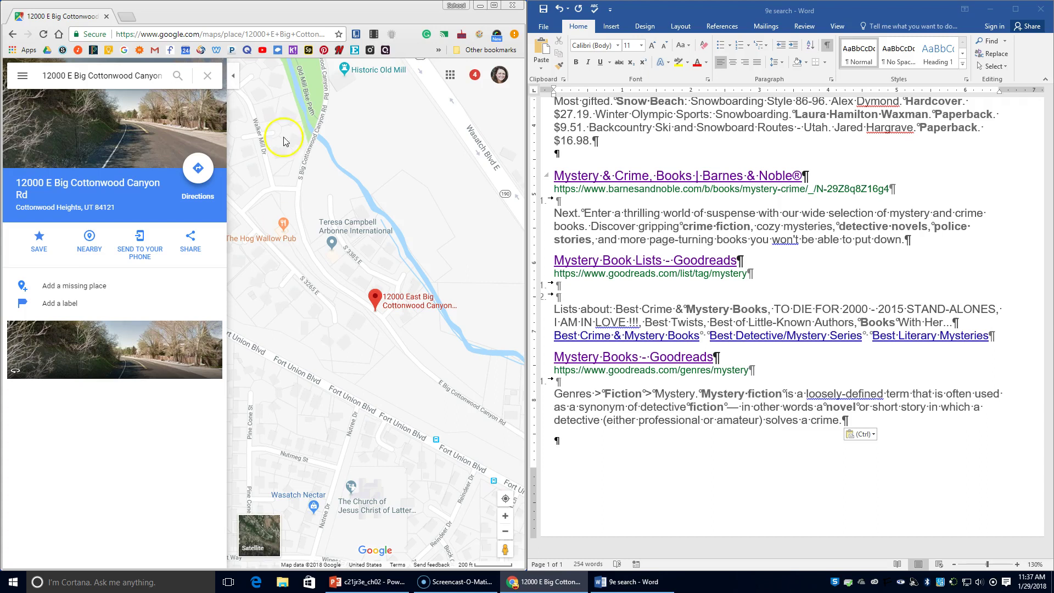
- Zoom out and recentre the map to see the Big Cottonwood Canyon pin within Utah and neighbouring states
scroll(388, 309, down, 1)
scroll(419, 394, down, 1)
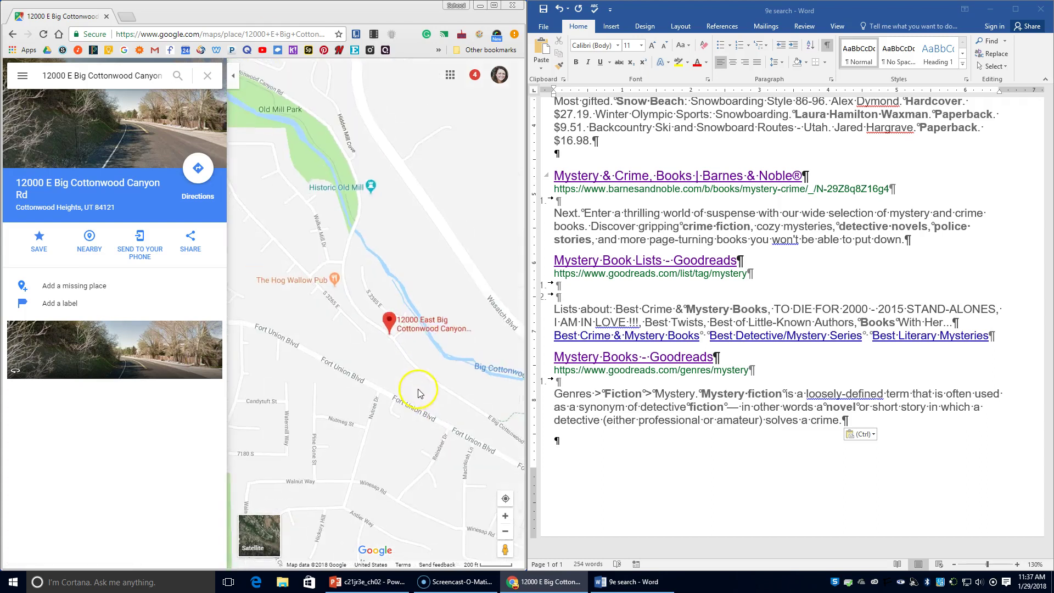
scroll(419, 394, down, 5)
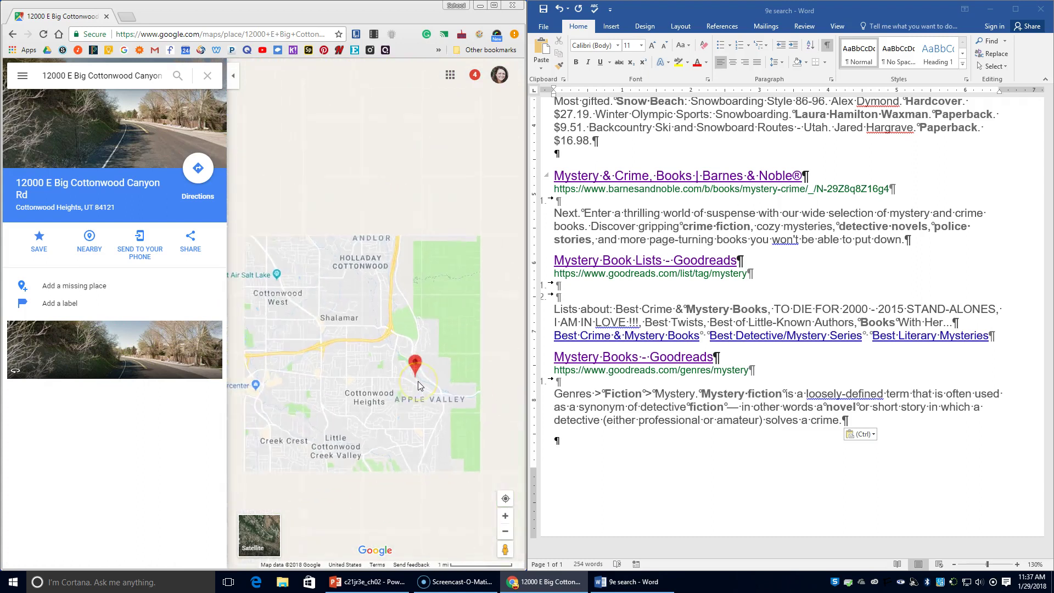
scroll(418, 384, down, 1)
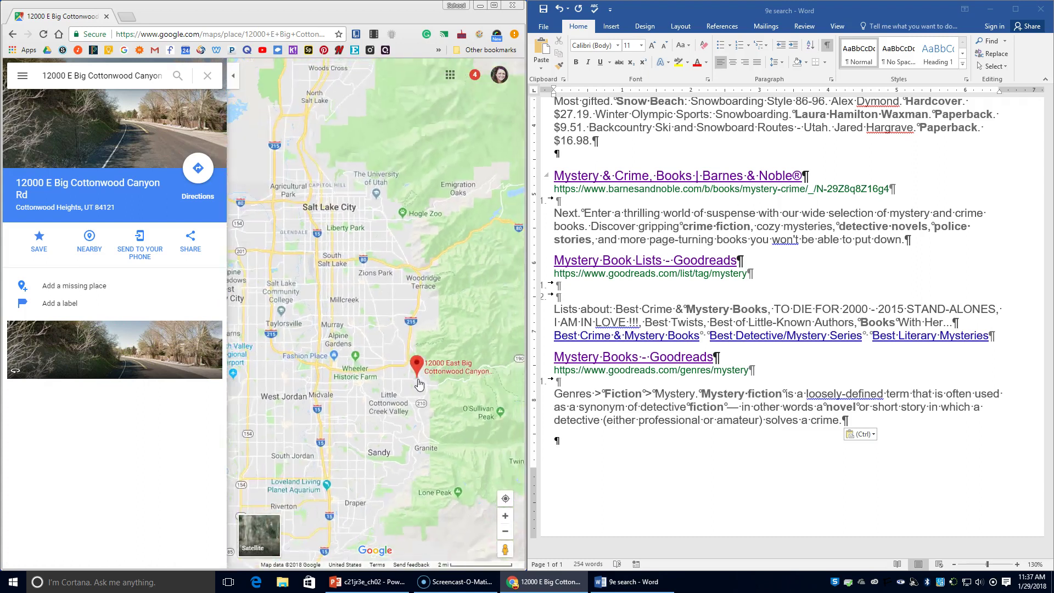
scroll(418, 383, down, 2)
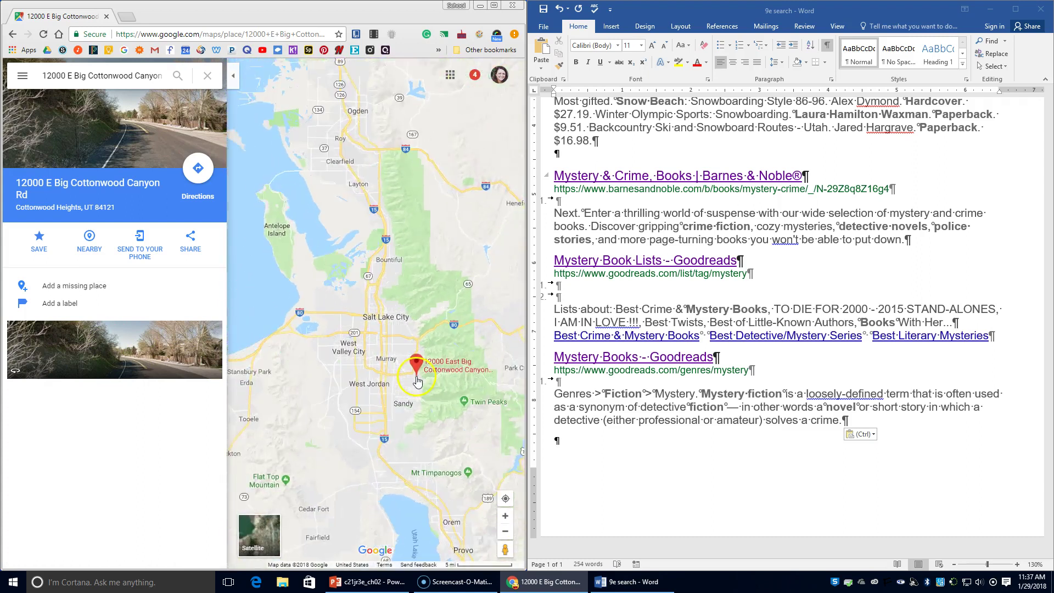
scroll(417, 380, down, 2)
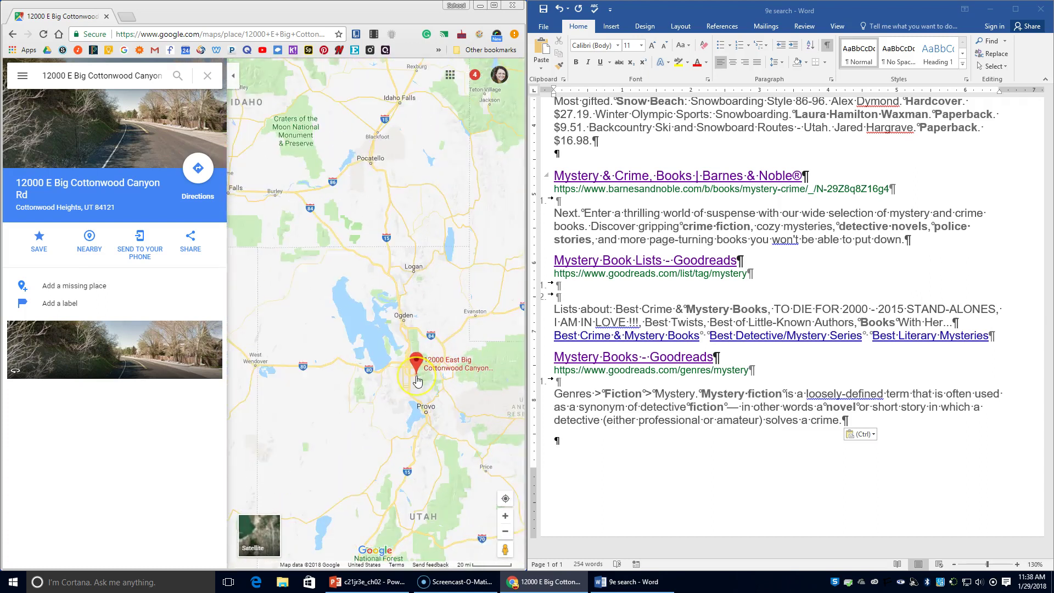
scroll(417, 380, down, 3)
drag(414, 437, 395, 390)
scroll(399, 324, up, 1)
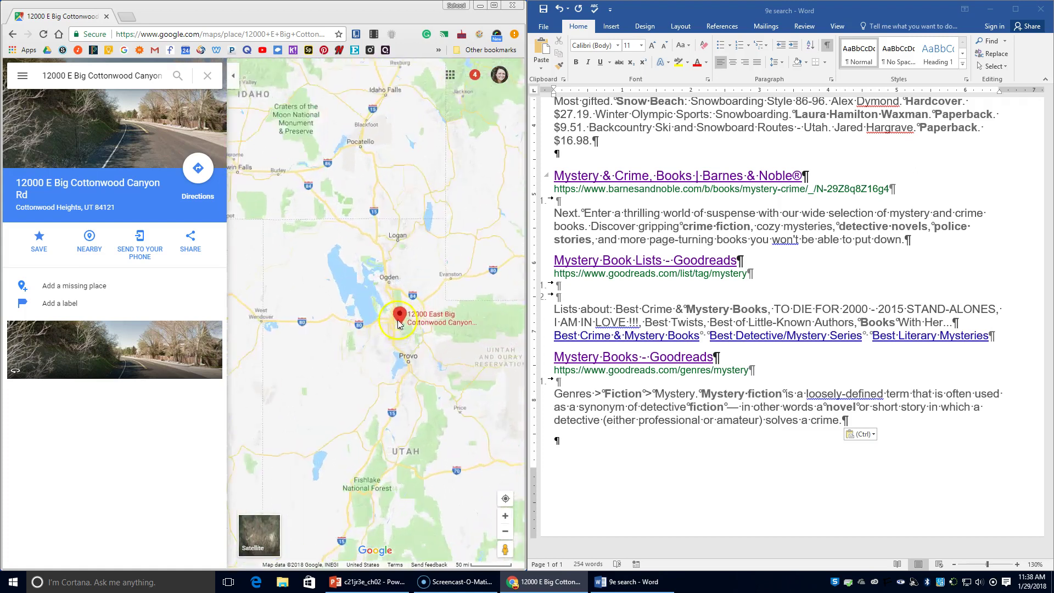
scroll(399, 323, up, 2)
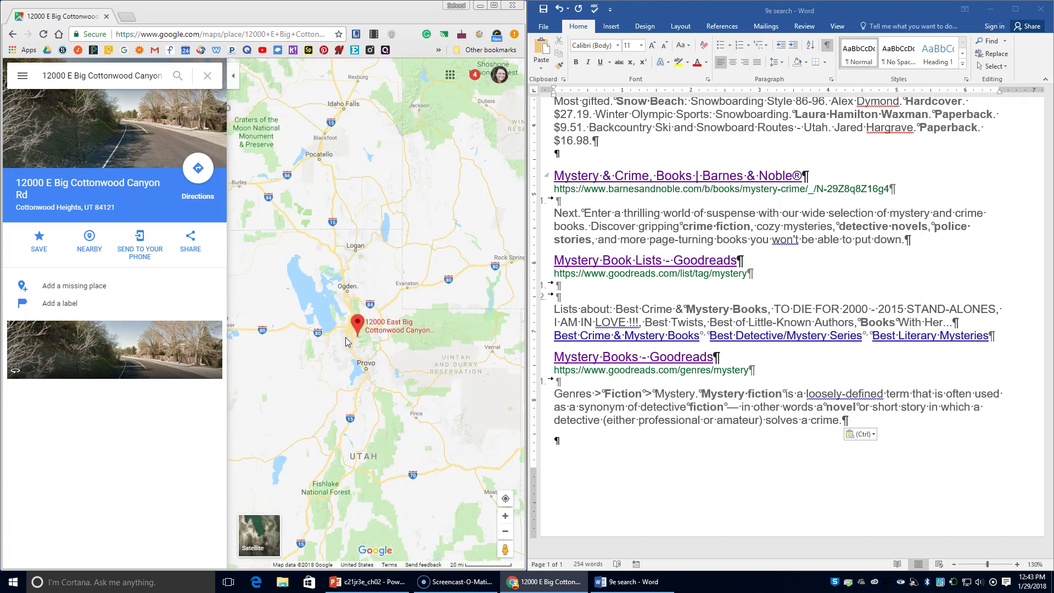
scroll(346, 342, down, 2)
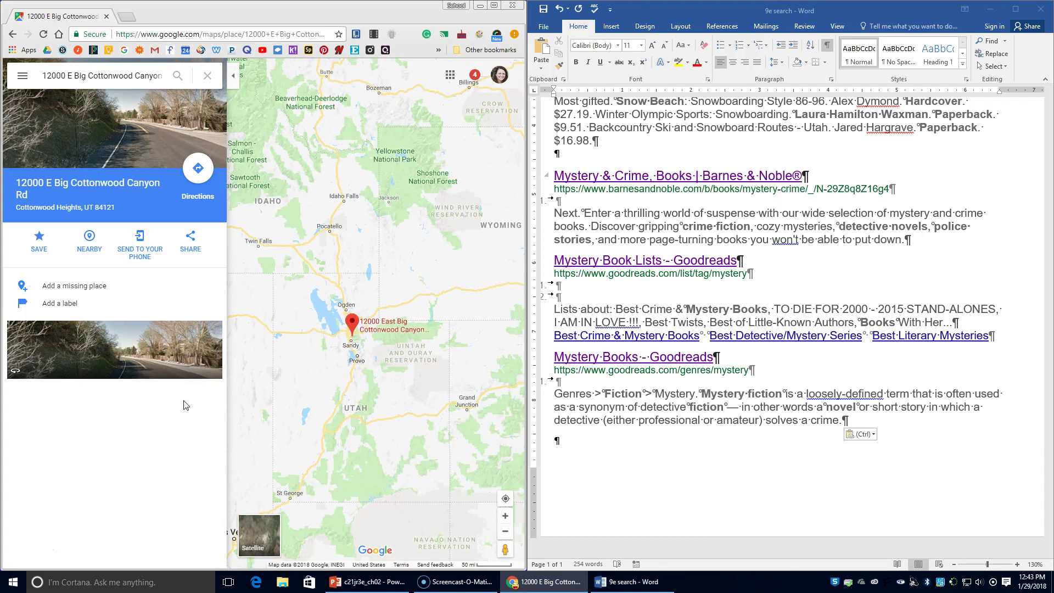
click(136, 352)
click(130, 75)
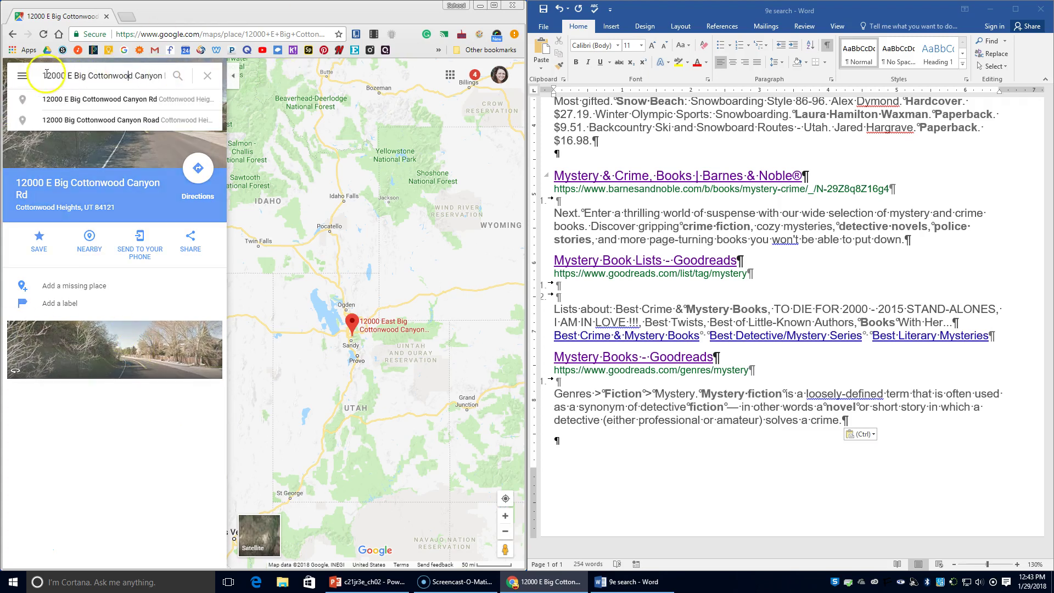
- Replace the Maps search with the Centennial Ave address in Utica, NE
drag(47, 75, 222, 96)
key(ctrl+x)
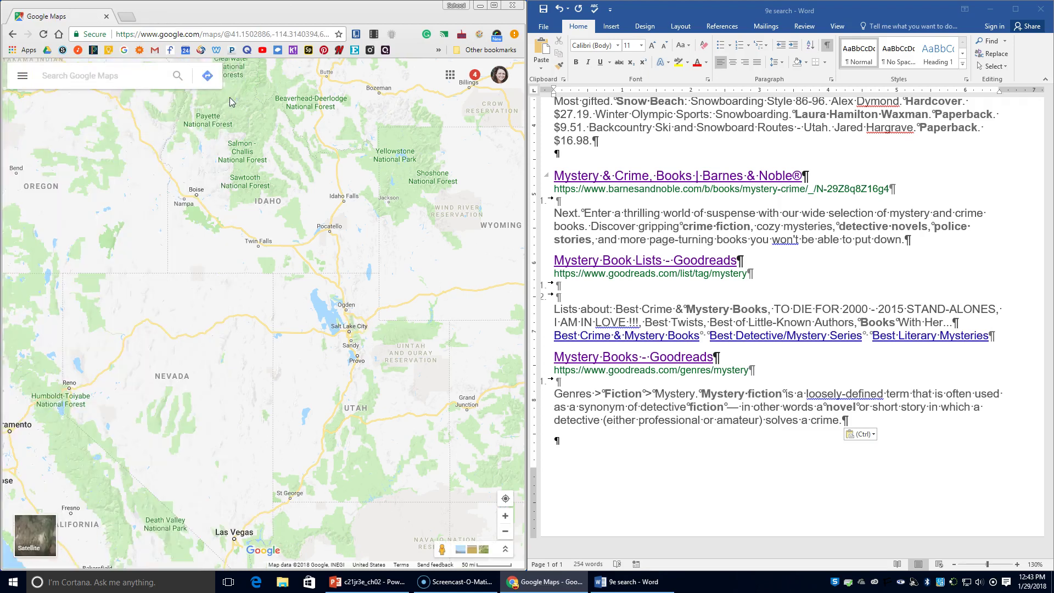
text(1300 C)
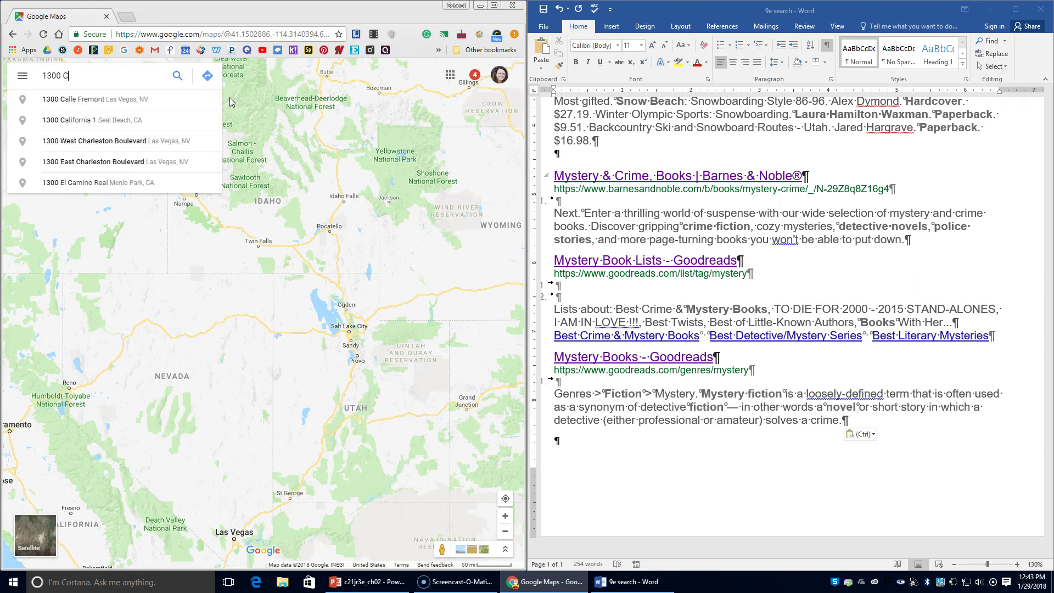
text(entennial)
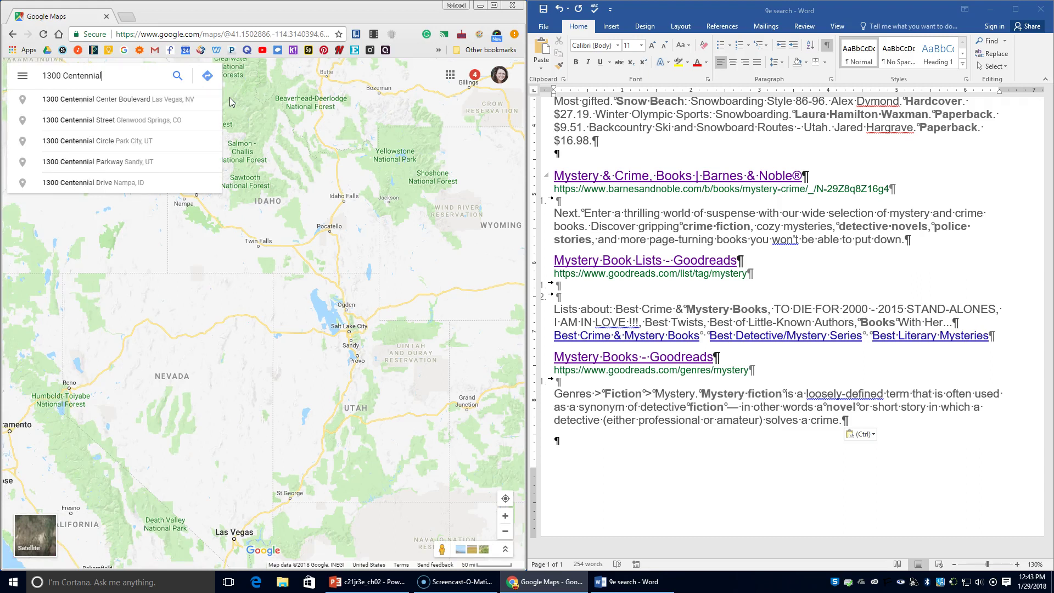
text( Ave Utica ne)
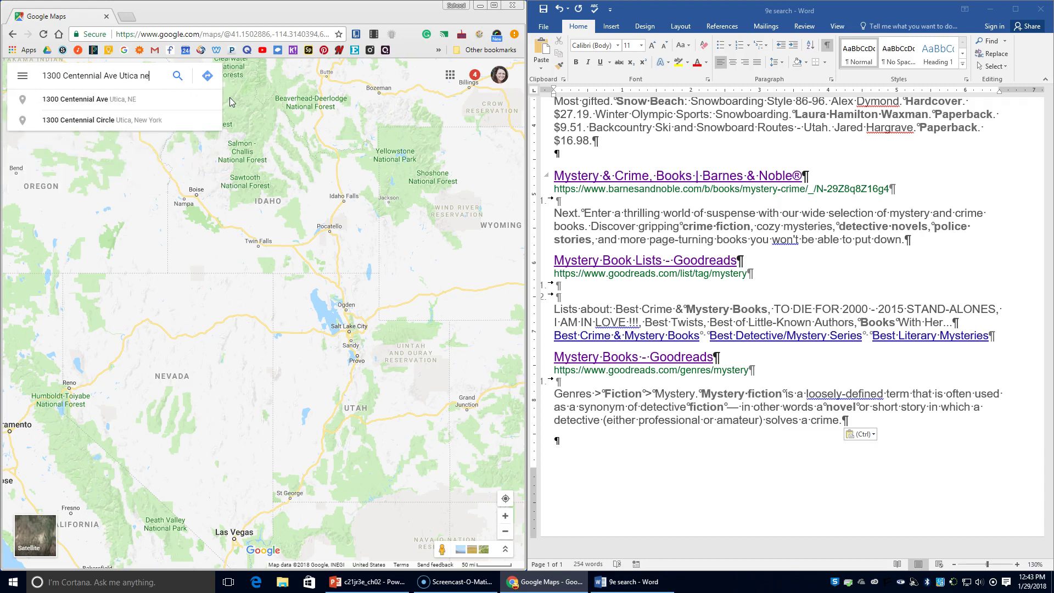
key(Return)
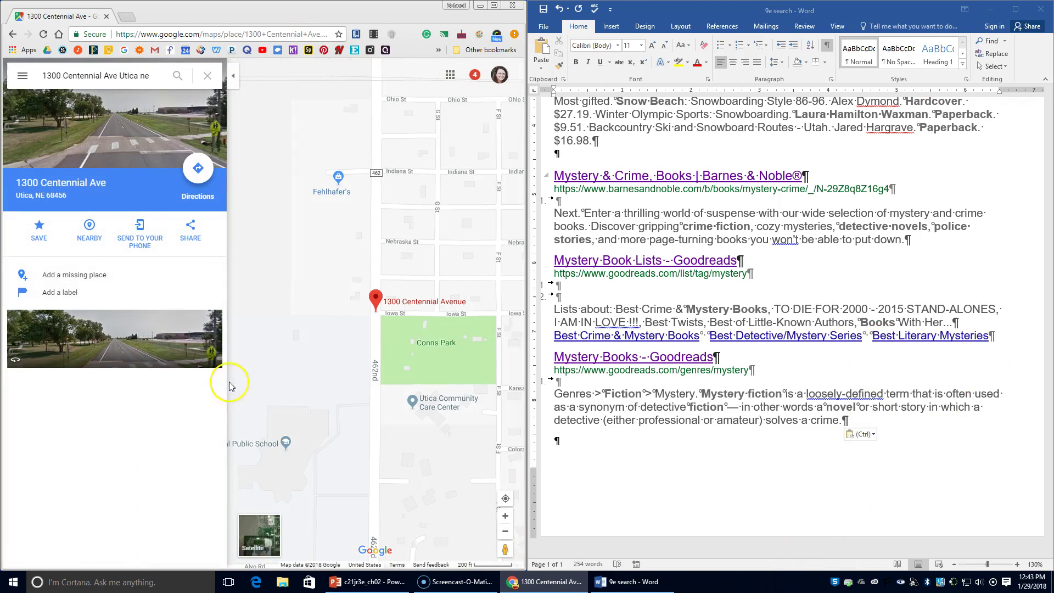
scroll(352, 354, down, 1)
scroll(352, 354, down, 3)
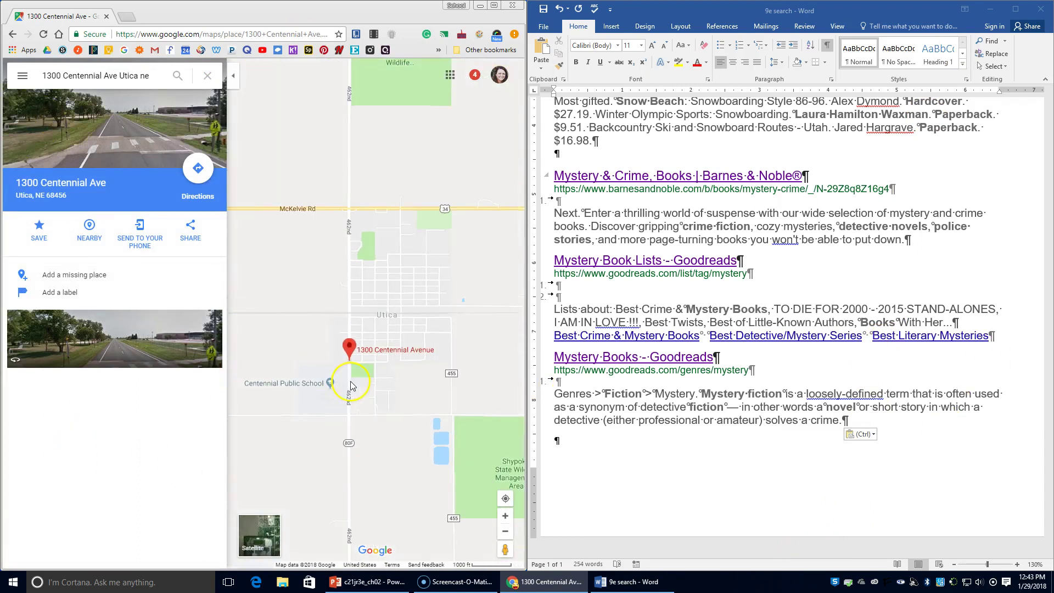
- Correct the house number to 1301, showing Centennial Public School, and zoom around the map
click(61, 75)
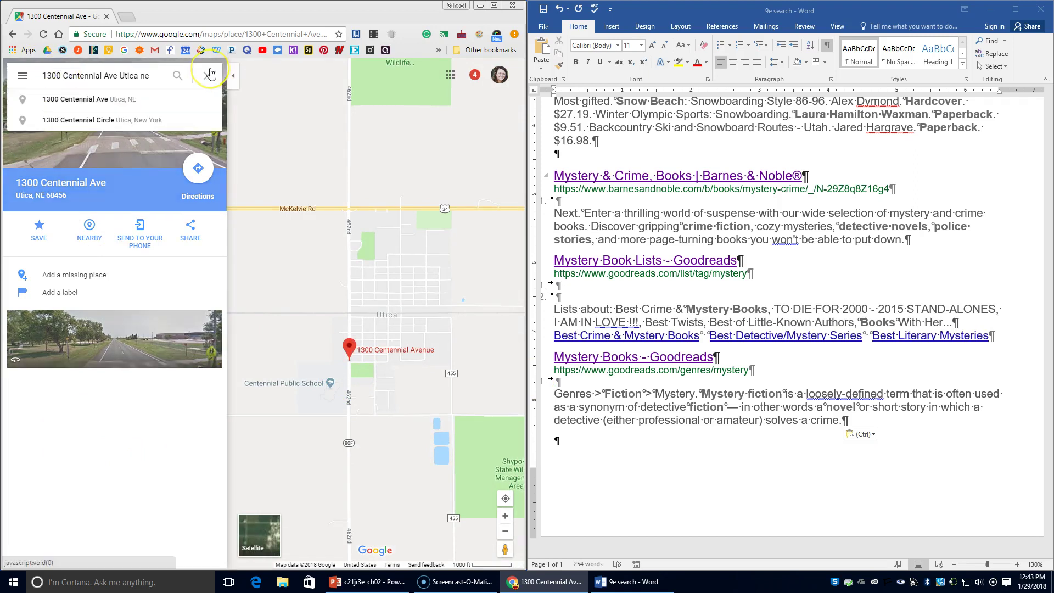
key(BackSpace)
text(1)
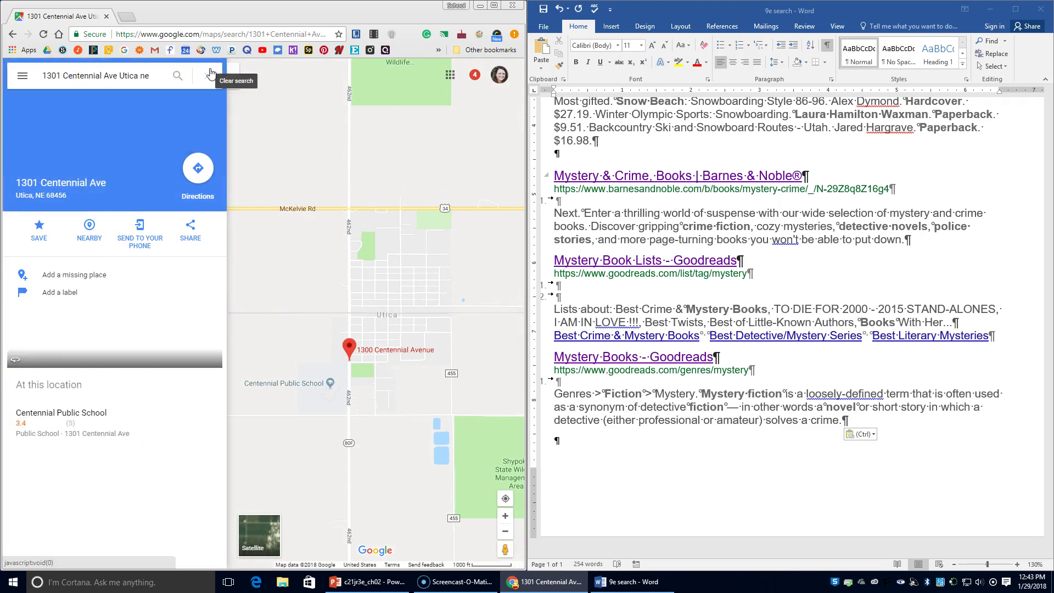
scroll(396, 308, up, 2)
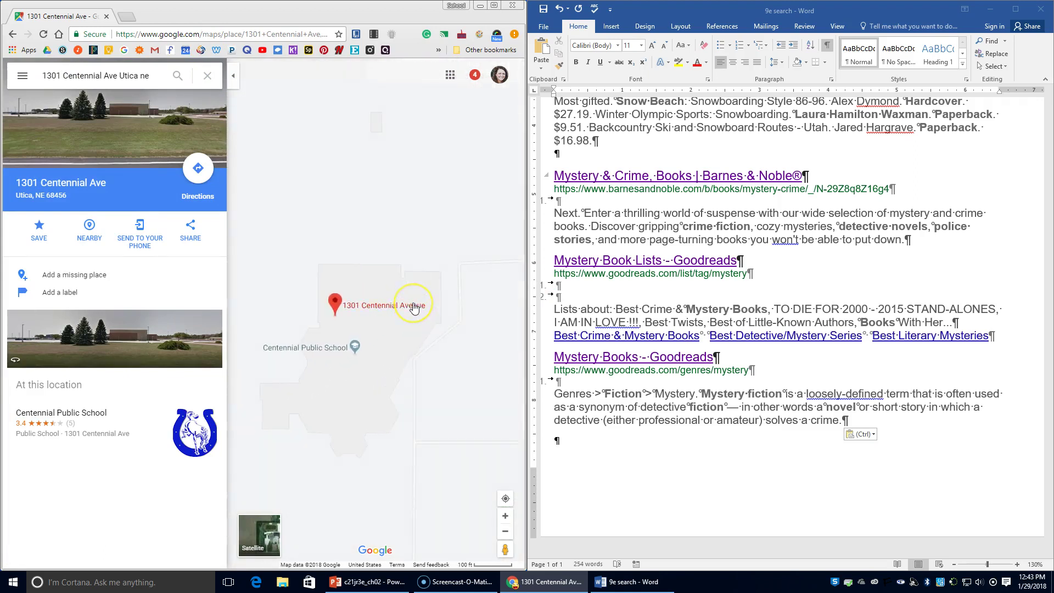
scroll(414, 307, down, 2)
scroll(413, 303, down, 3)
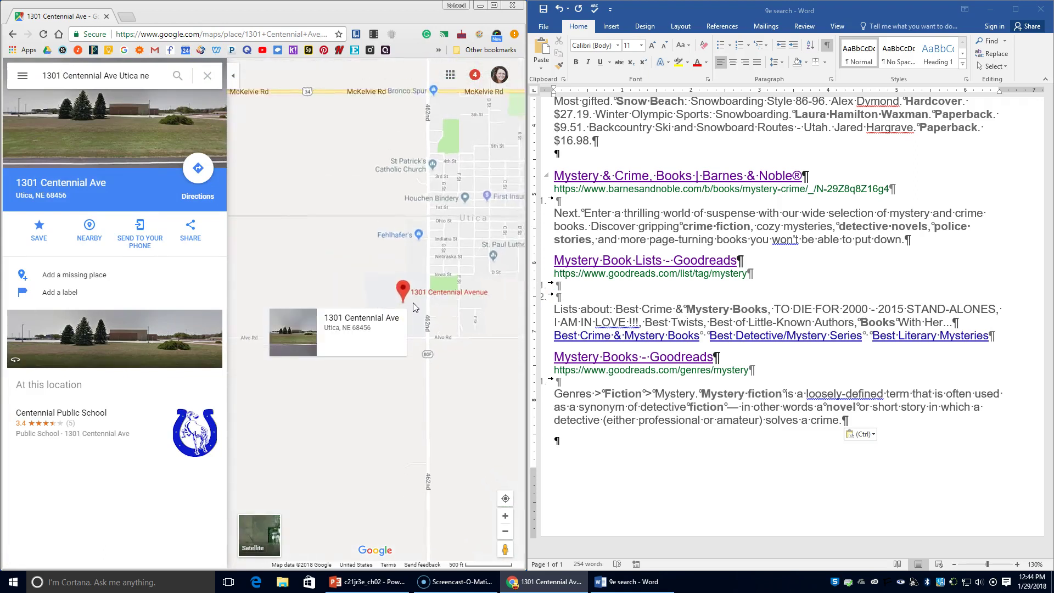
scroll(414, 307, down, 5)
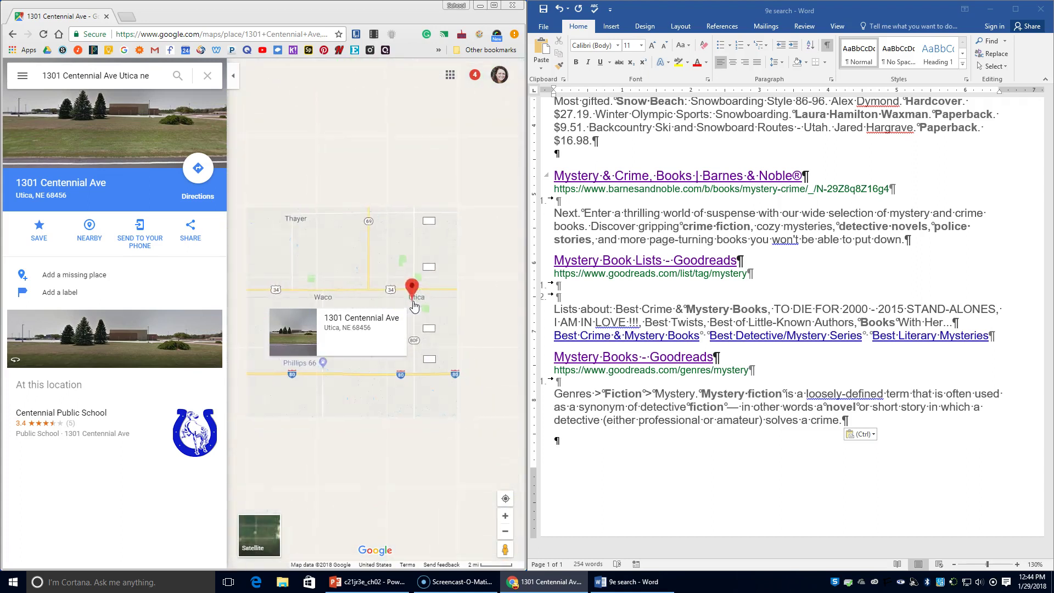
scroll(414, 305, down, 4)
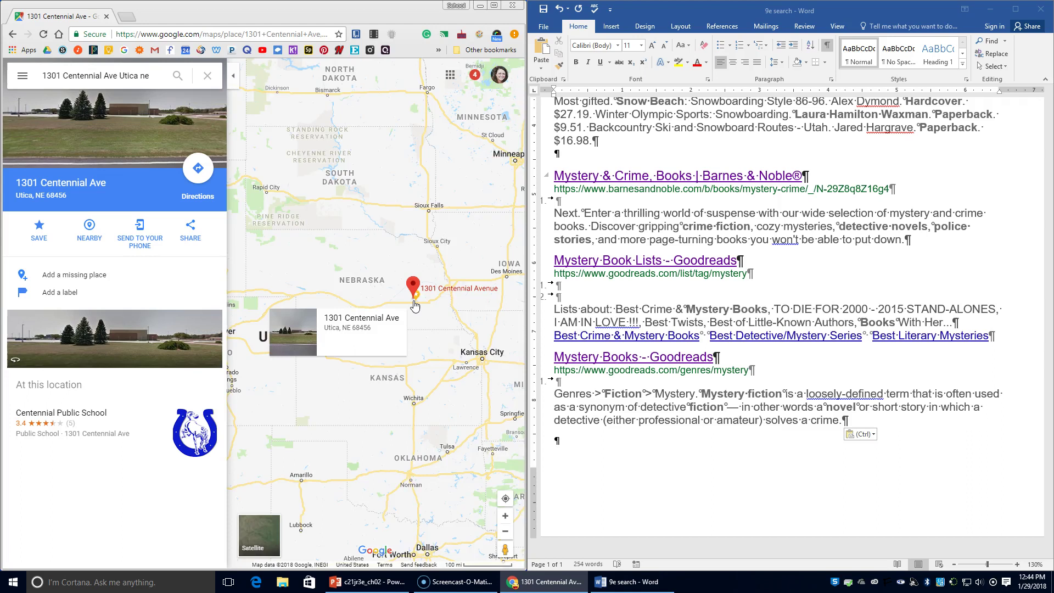
scroll(414, 305, down, 2)
scroll(414, 306, up, 4)
scroll(414, 305, up, 3)
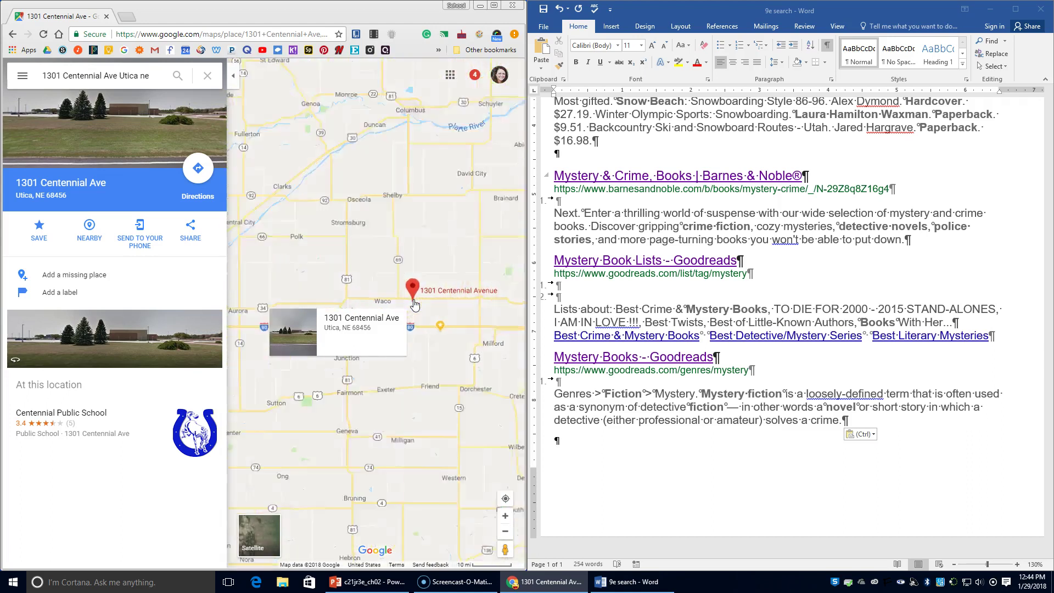
click(371, 312)
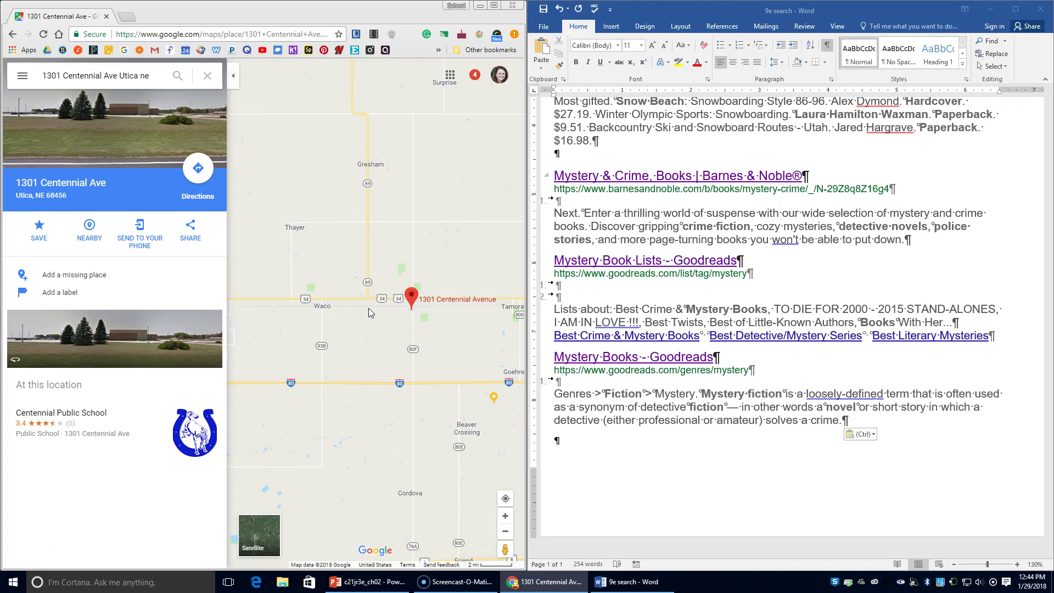
click(12, 34)
- Load Google and search 'goog' to get Alphabet's 1,179.43 USD stock summary
click(127, 34)
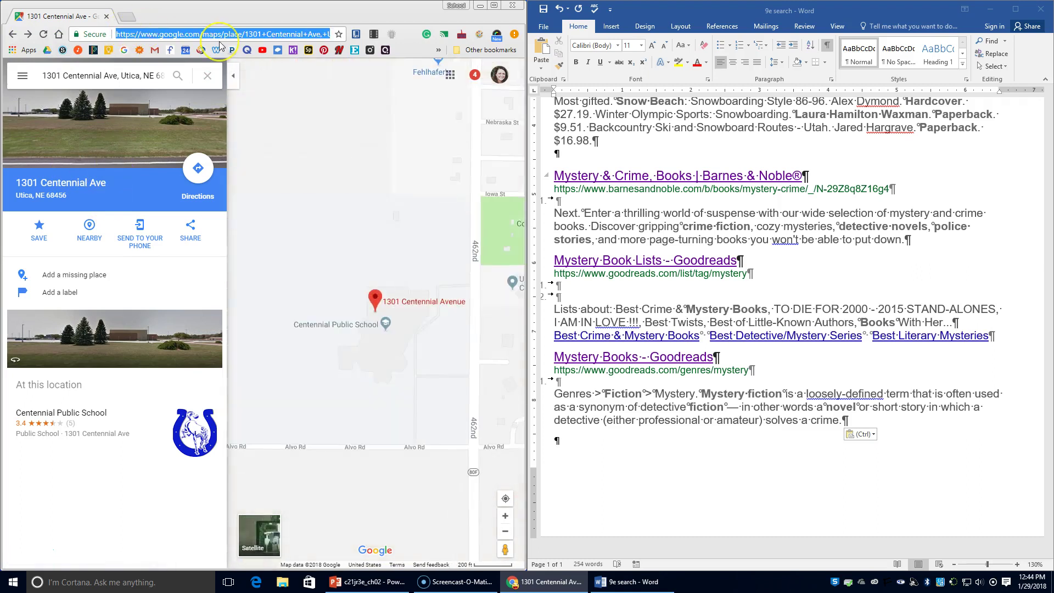
text(google.com)
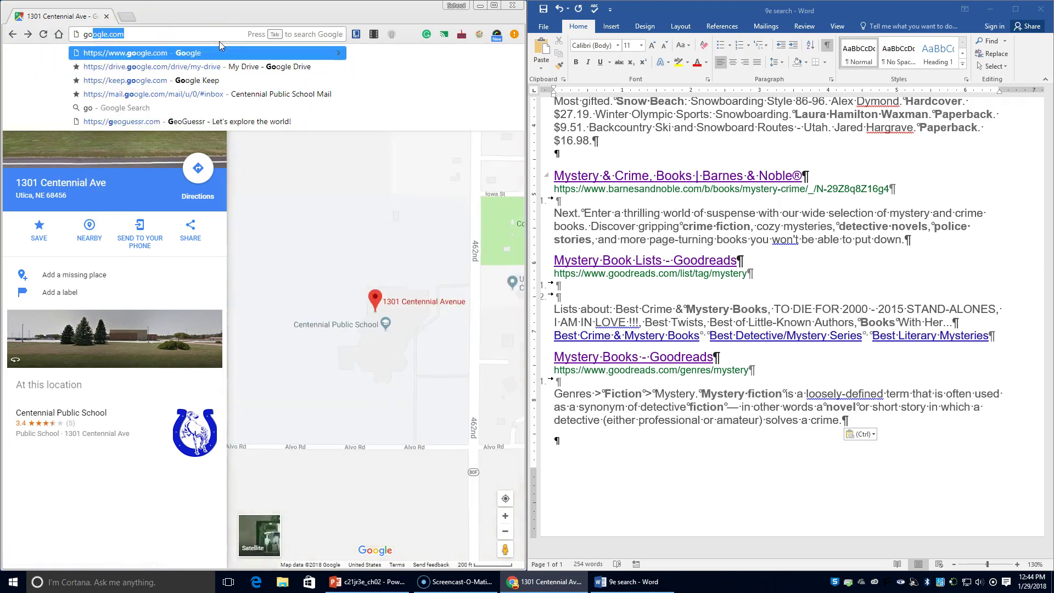
key(Return)
text(goog)
key(Return)
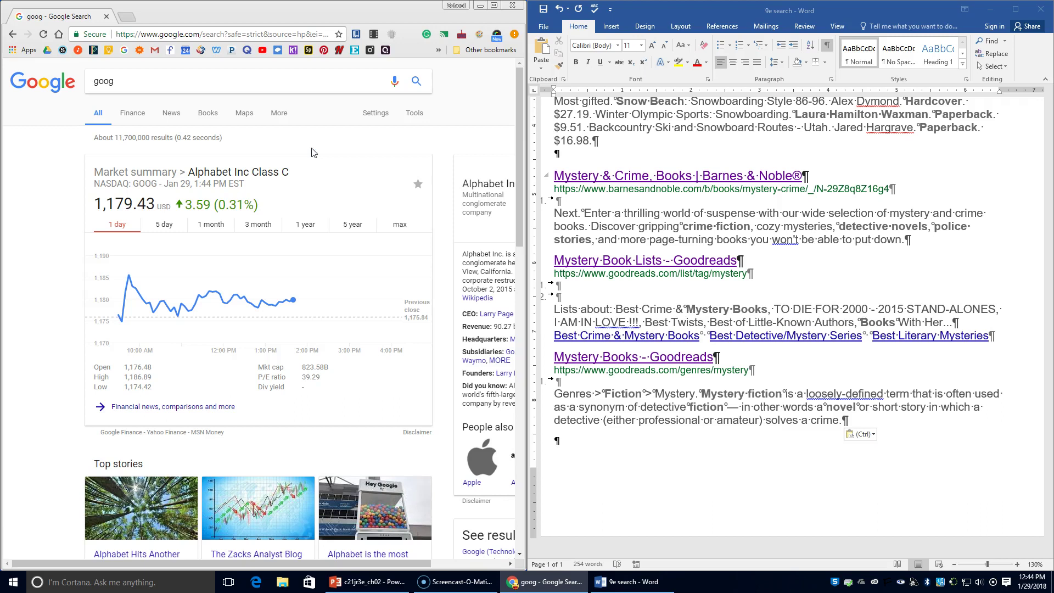
click(559, 442)
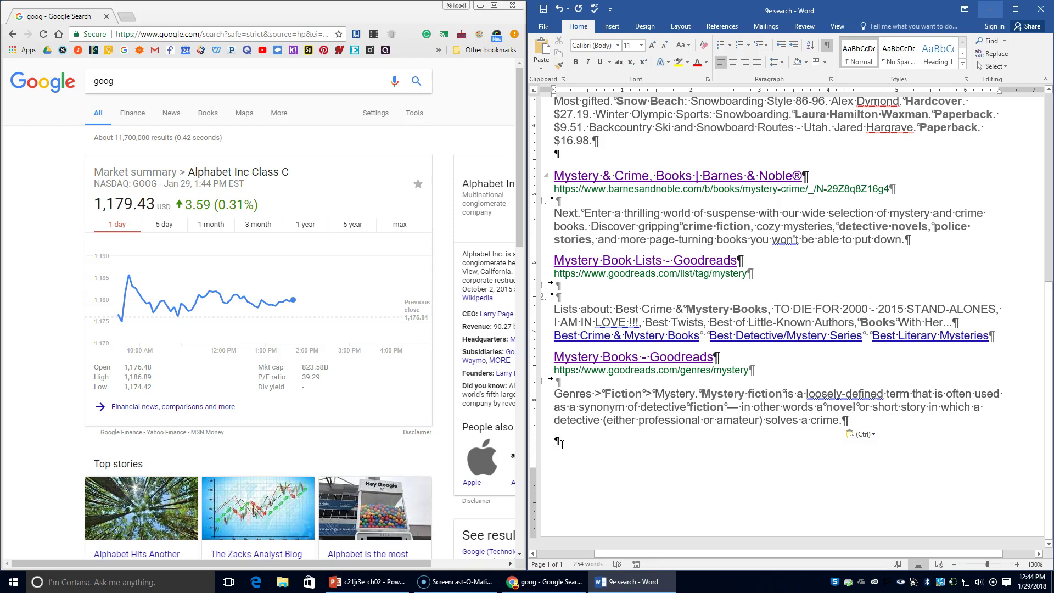
- Add 'Stock Market Prices' and 'Google - Goog - $1,179.37' in Word, followed by a page break
text(Stro)
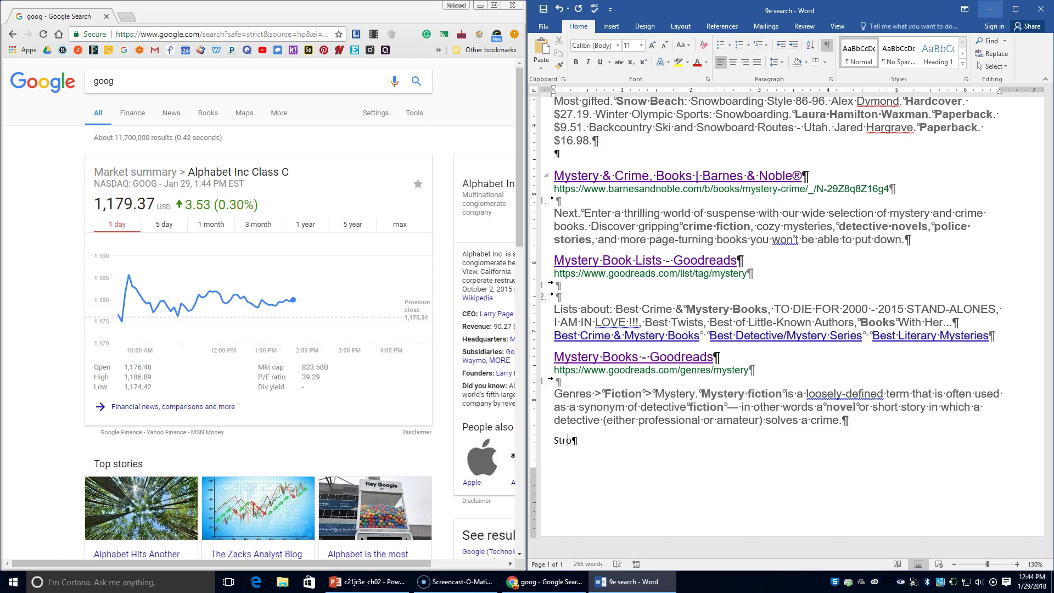
key(BackSpace)
text(ock M)
text(arket Price)
text(Google)
text( - )
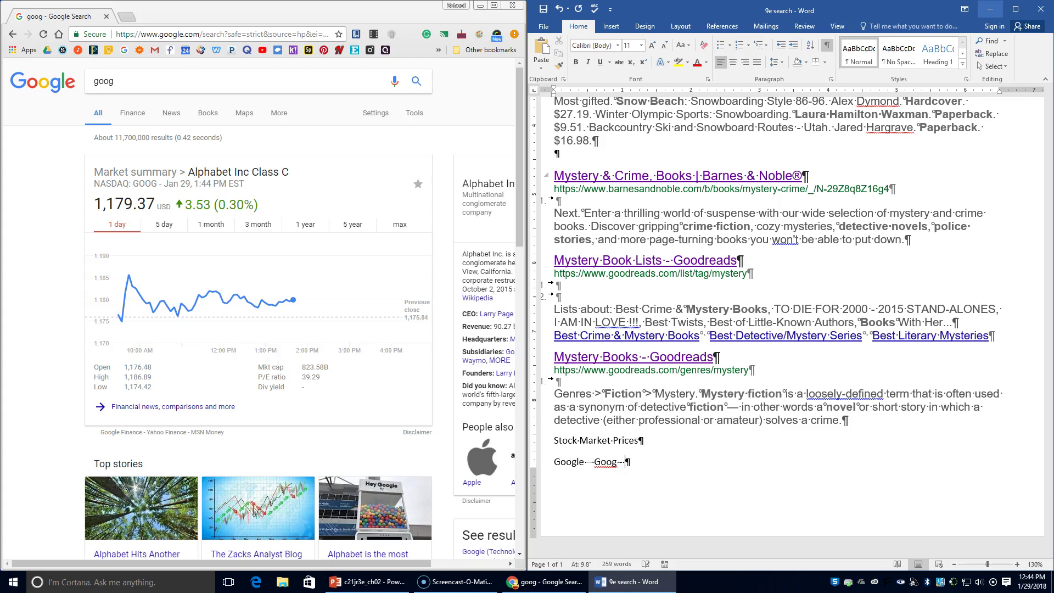
text(Goog - $1,179.37)
key(ctrl+Return)
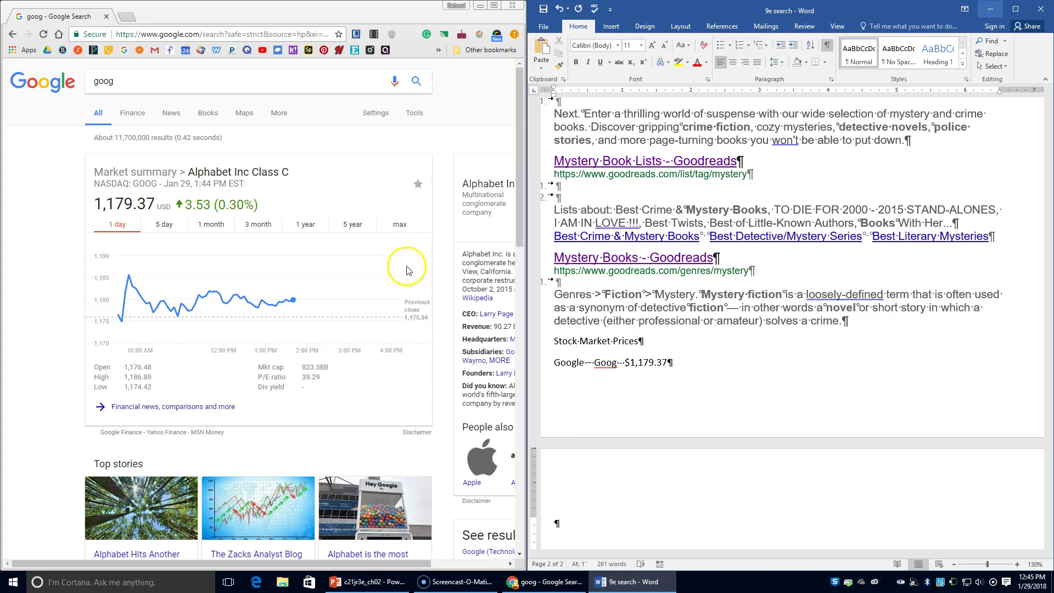
click(137, 82)
- Look up aapl on Google and record 'Apple - aapl - $169.78' in the Word notes
text(aapl)
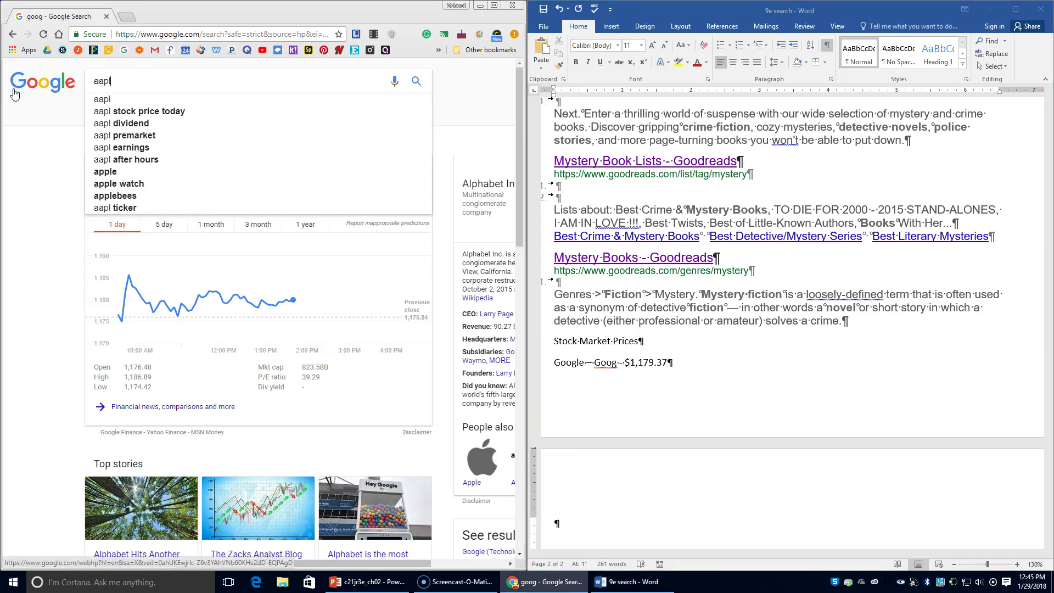
key(Return)
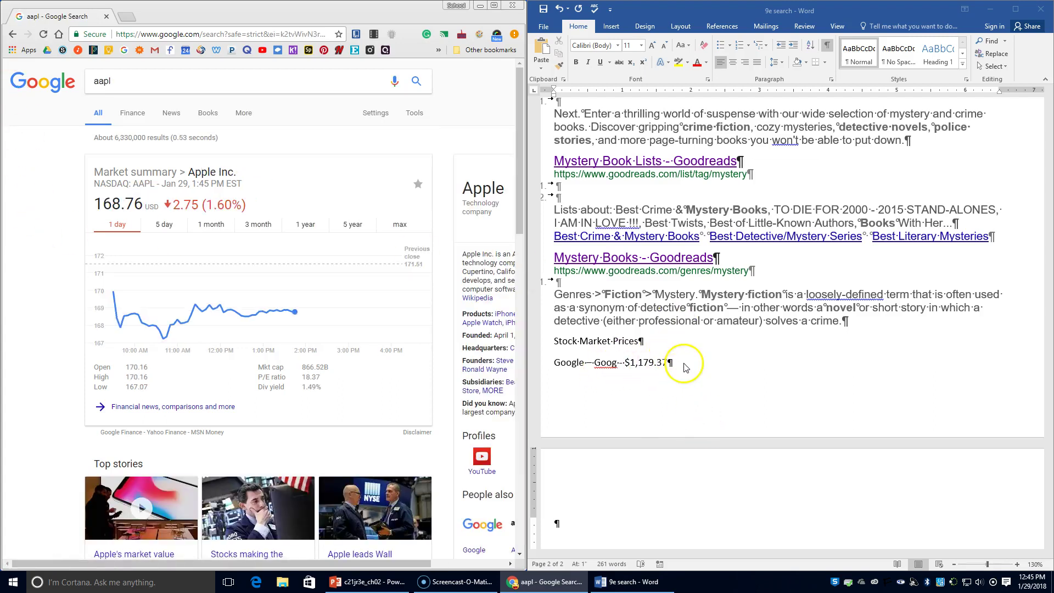
click(672, 362)
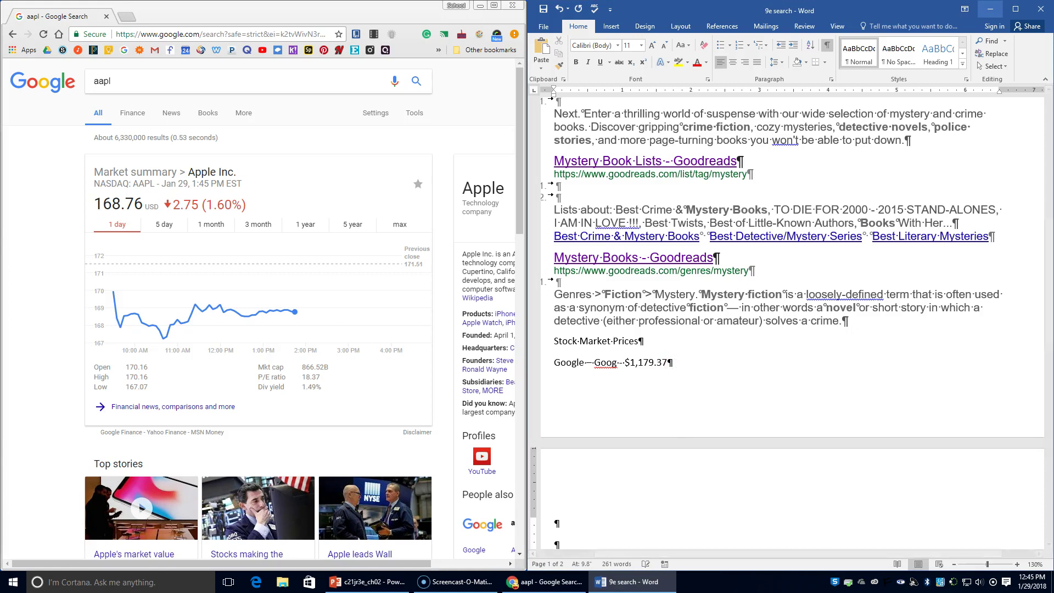
text(Aa)
key(BackSpace)
text(pple -)
text( - a)
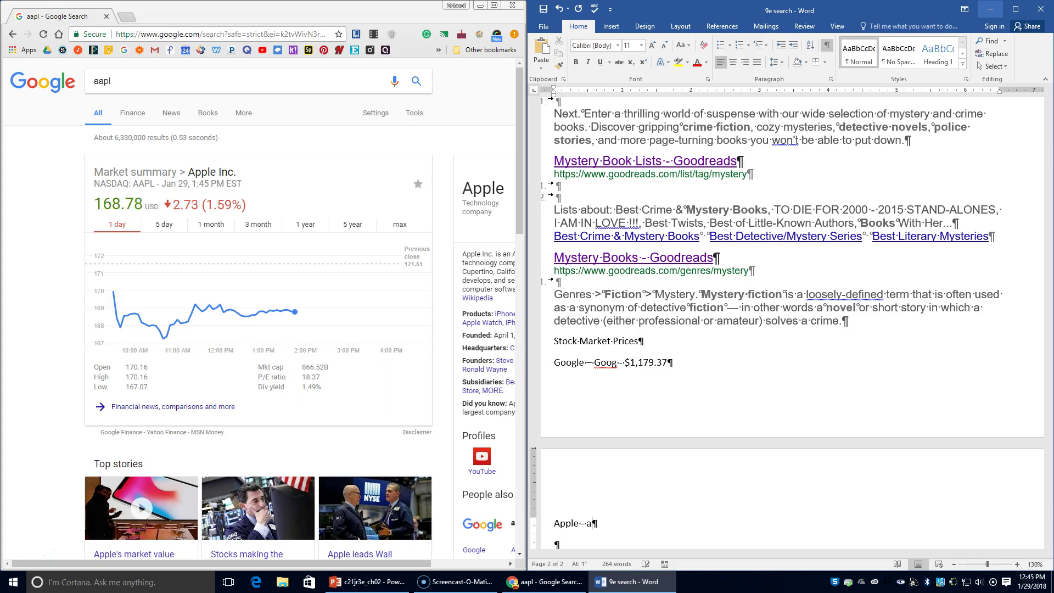
text(apl - $169.78)
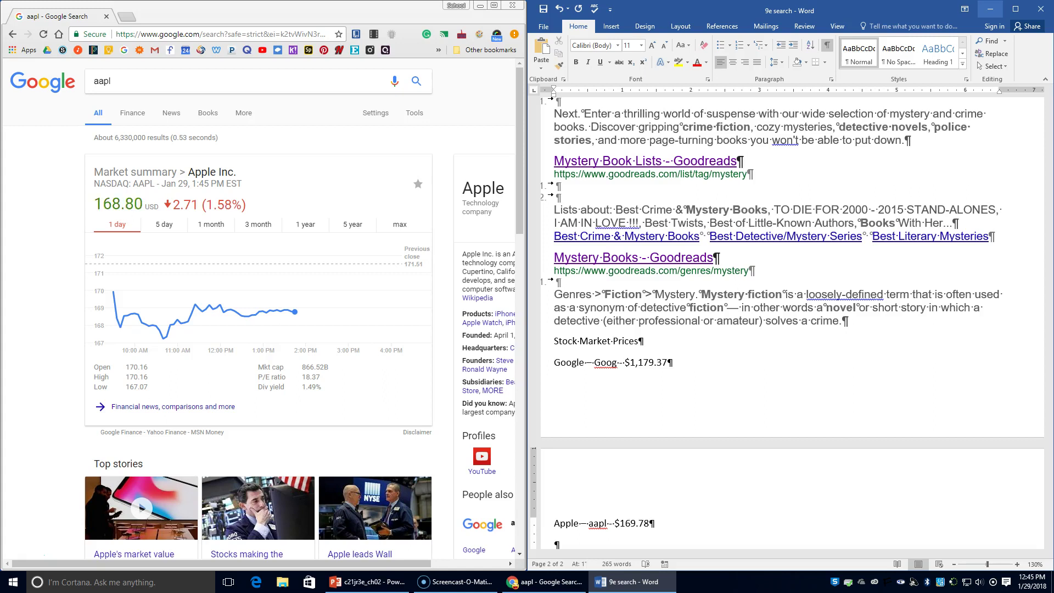
click(555, 543)
- Look up msft on Google and add 'Microsoft - msft - $94.07' below the Apple line
double_click(113, 81)
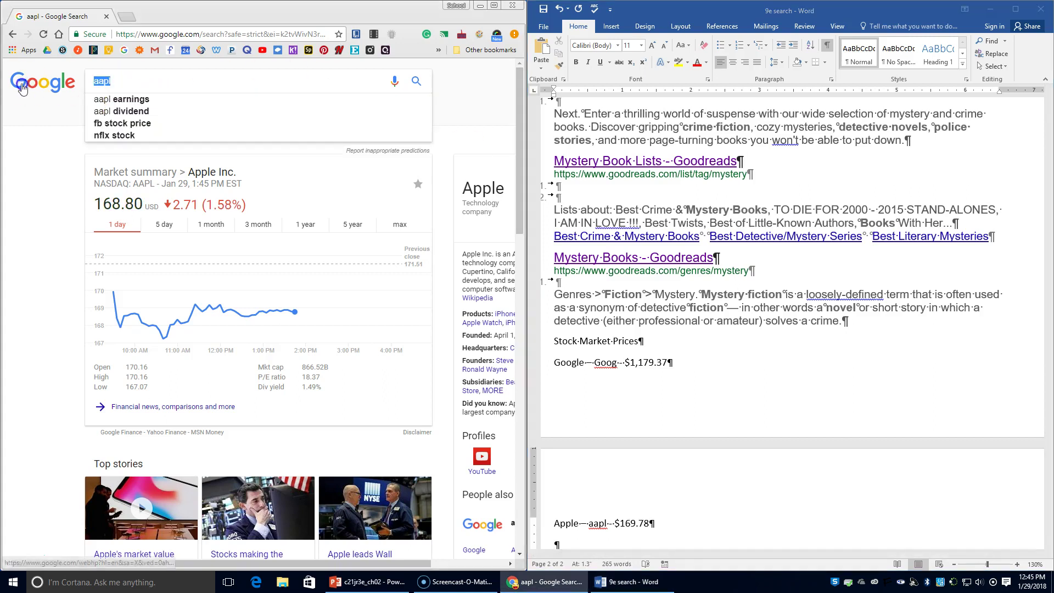
text(msft)
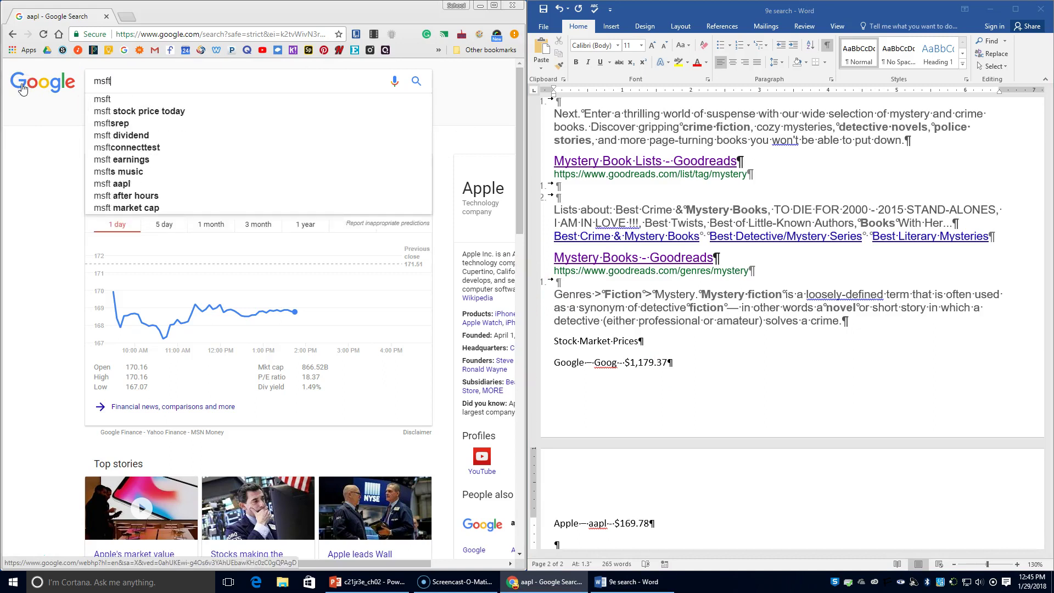
key(Return)
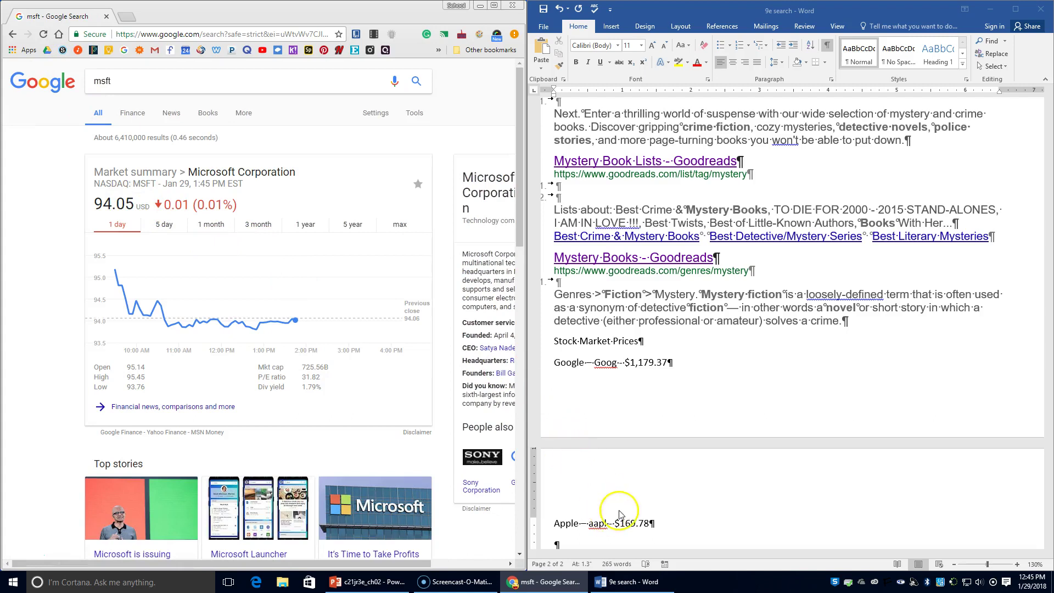
click(618, 540)
text(Microsoft )
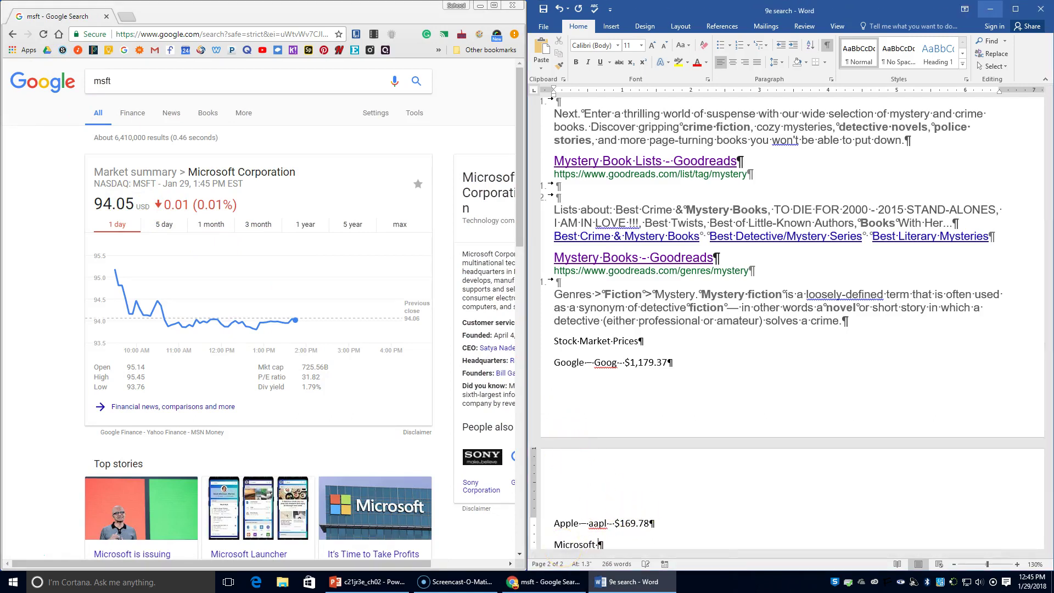
text(- msft)
text(- $94.07)
key(Return)
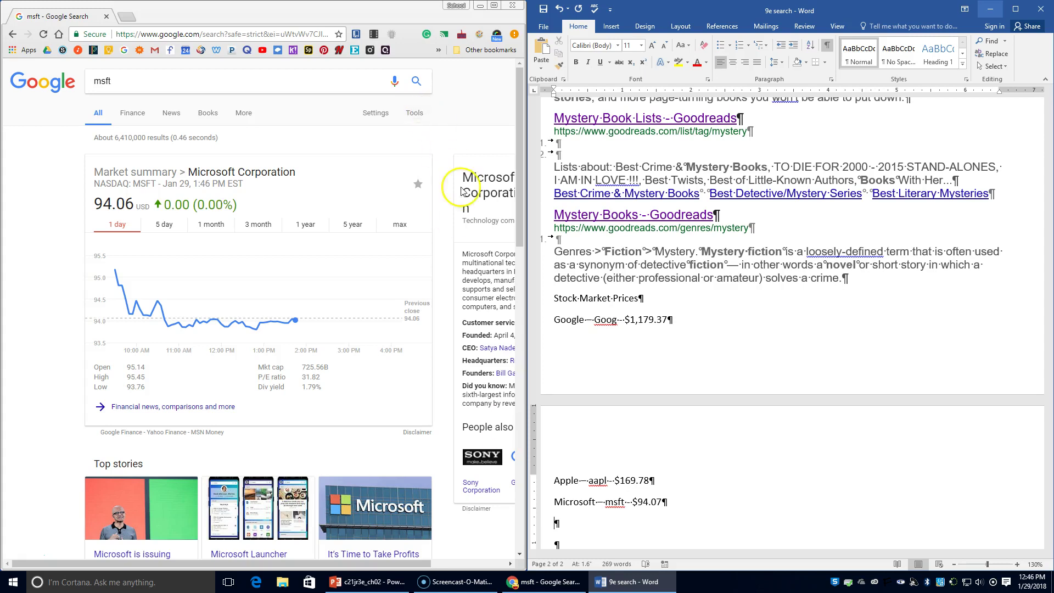
- Search Google for 'weather slc' and select the Salt Lake City 47°F partly cloudy card
click(148, 90)
key(BackSpace)
key(BackSpace)
key(BackSpace)
key(BackSpace)
text(weather slc)
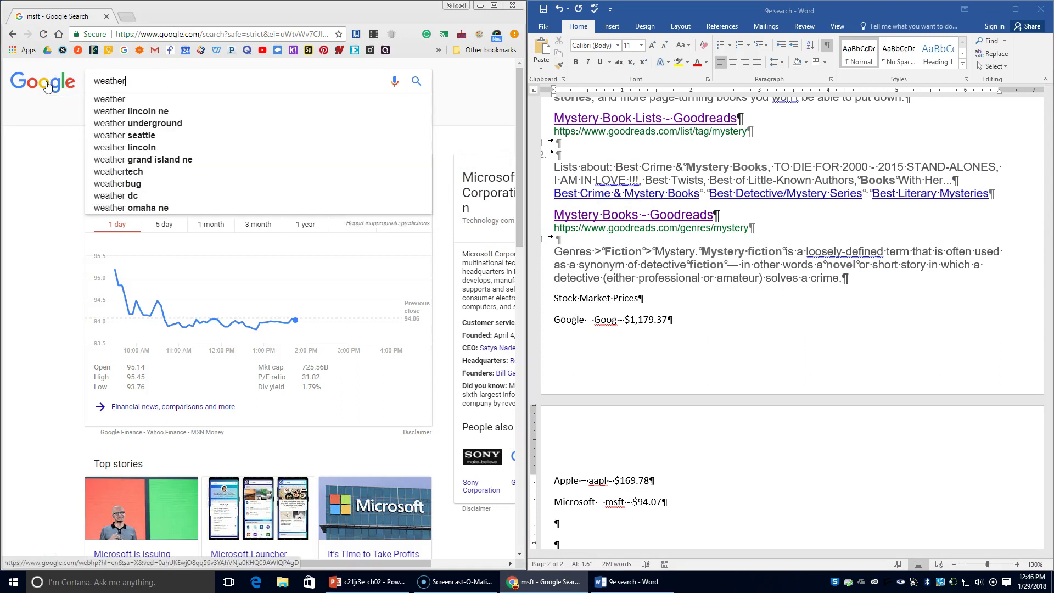
key(Return)
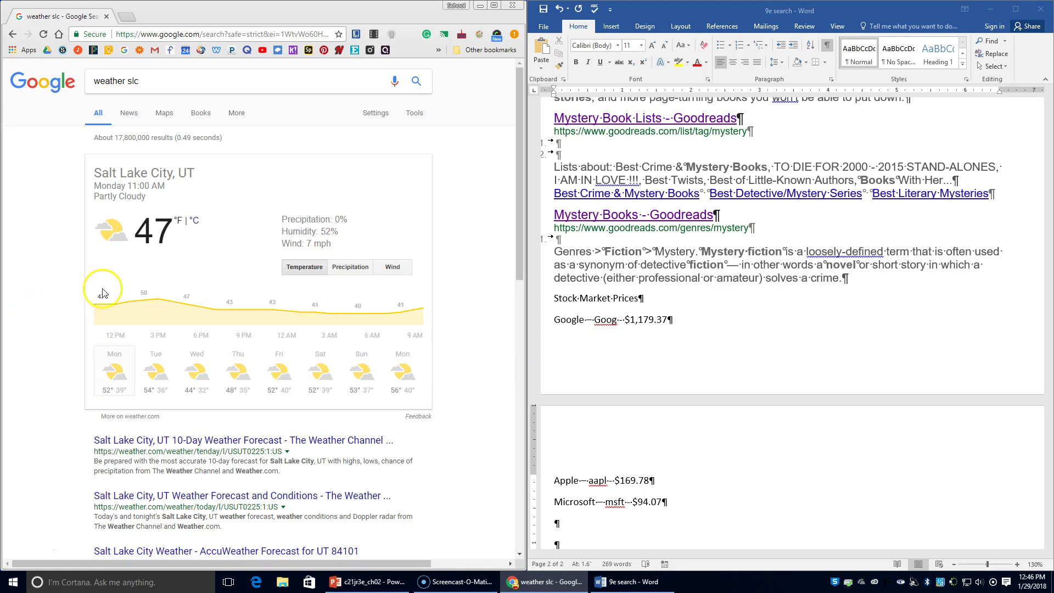
triple_click(146, 185)
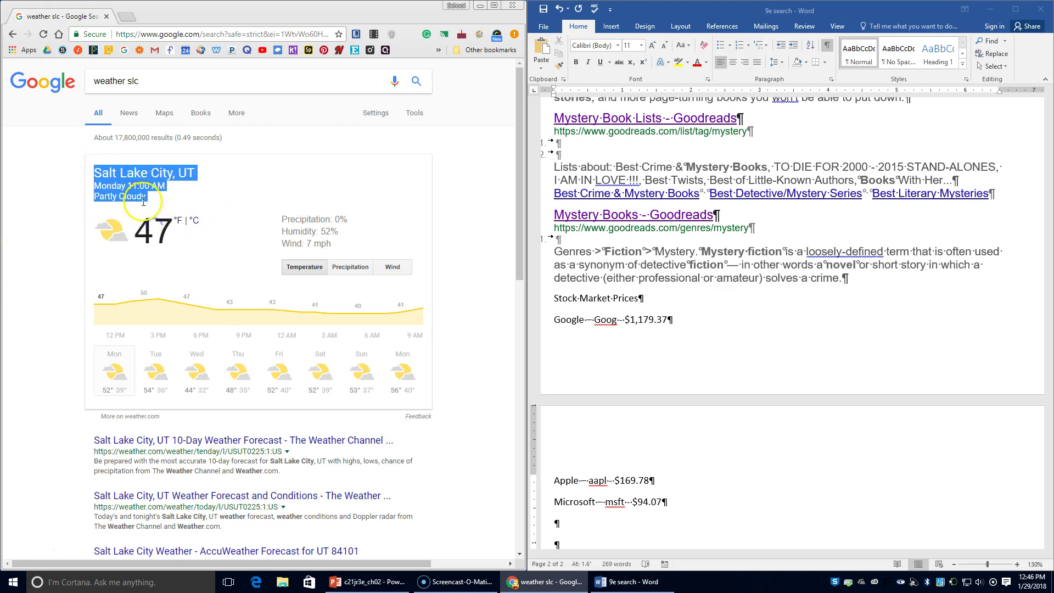
drag(90, 173, 189, 237)
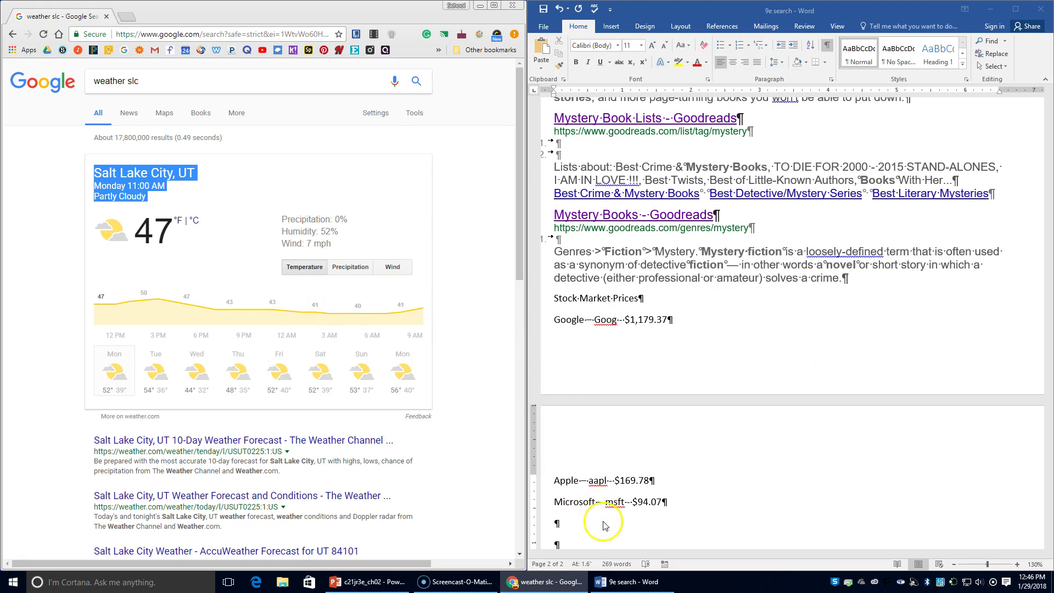
- Paste the Salt Lake City weather block into Word and delete the extra details under 47
click(556, 524)
text(Salt Lake City, UT Monday 11:00 AM Partly Cloudy  47 °F | °C Precipitation: 0% Humidity: 52% Wind: 7 mph Temperature Precipitation Wind)
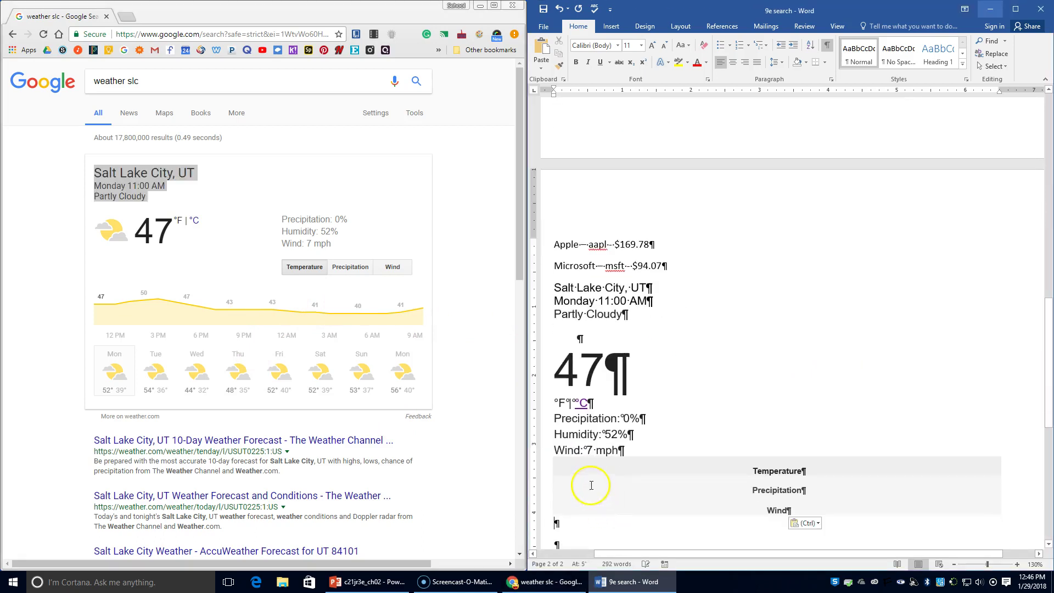
click(552, 369)
drag(553, 369, 933, 497)
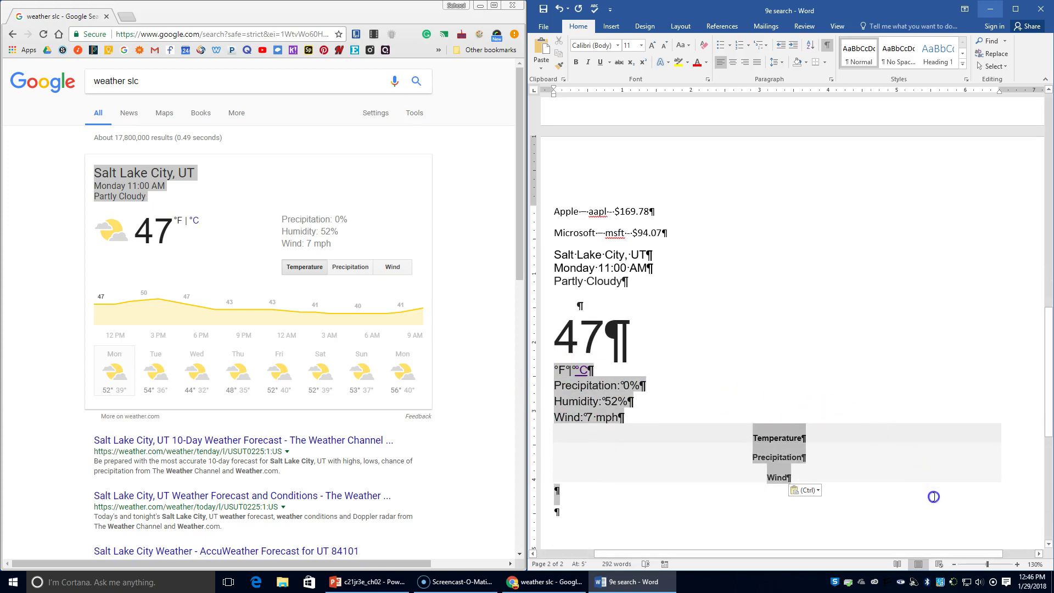
key(Delete)
- Tidy the paragraph marks so a single empty normal-size line sits below the 47
click(622, 345)
key(Delete)
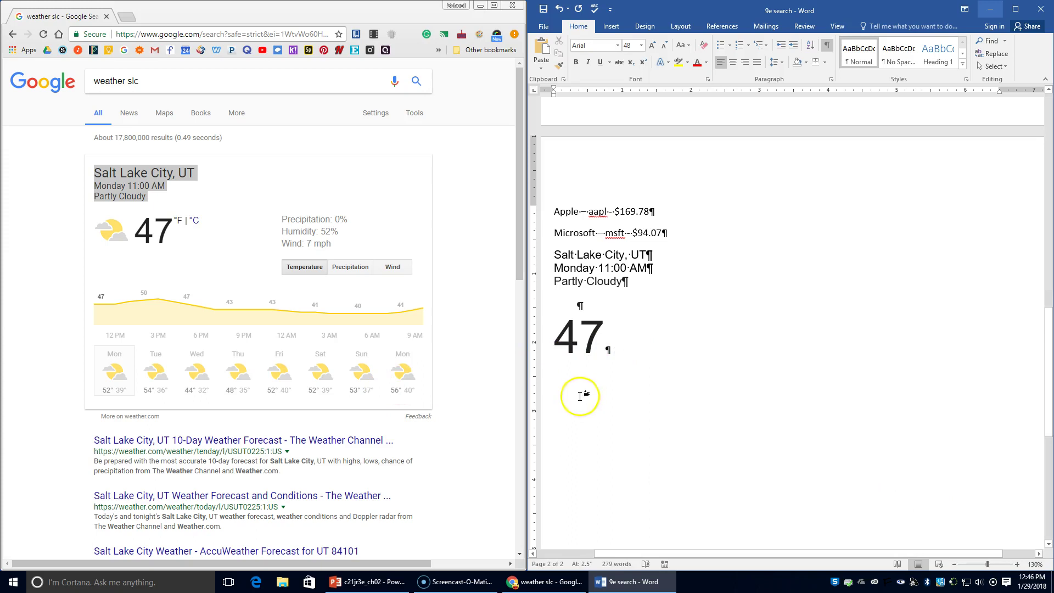
key(Return)
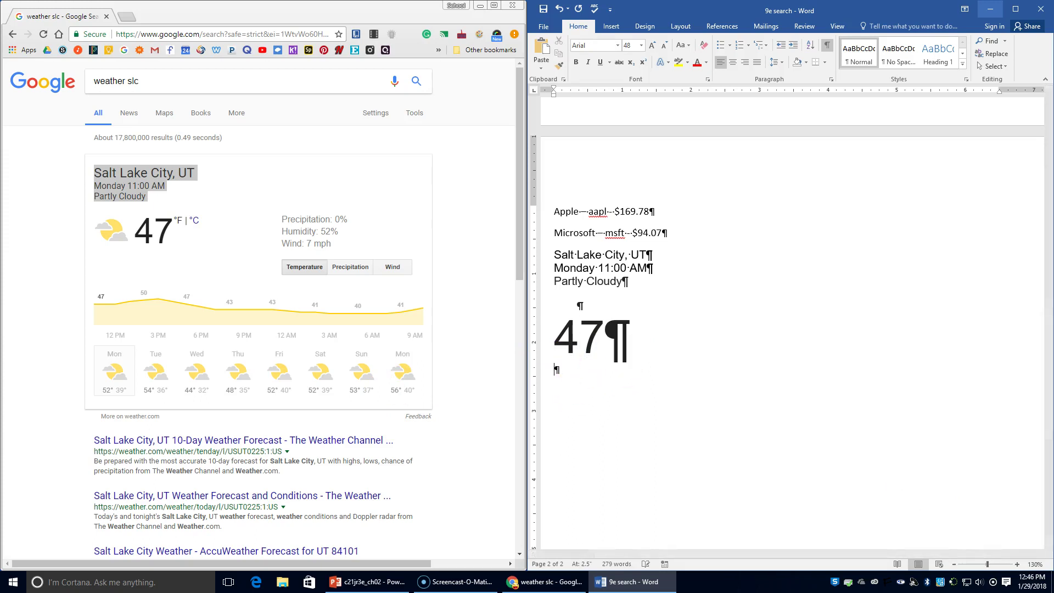
key(Return)
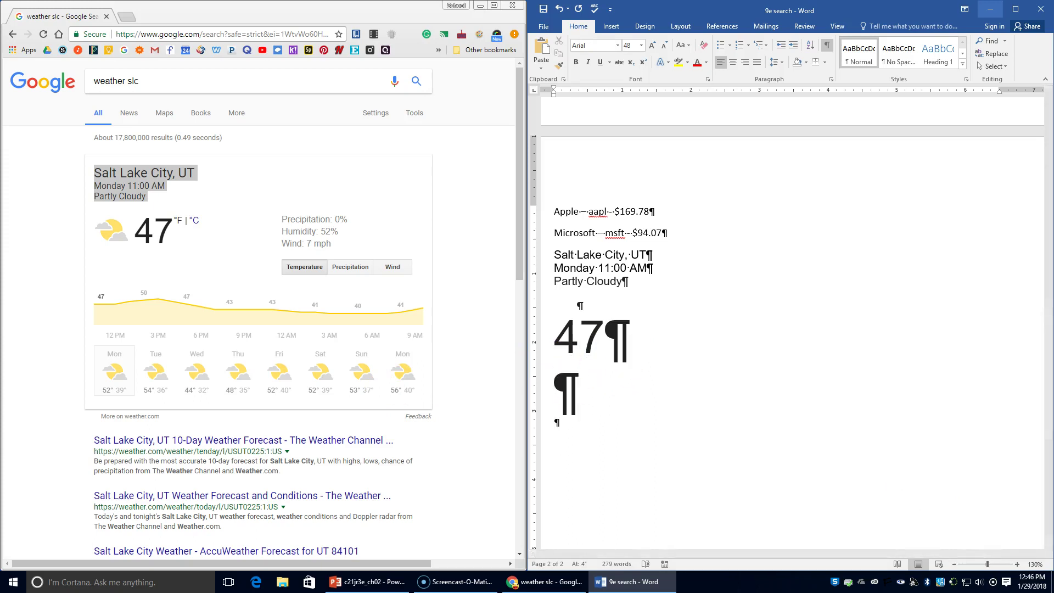
key(BackSpace)
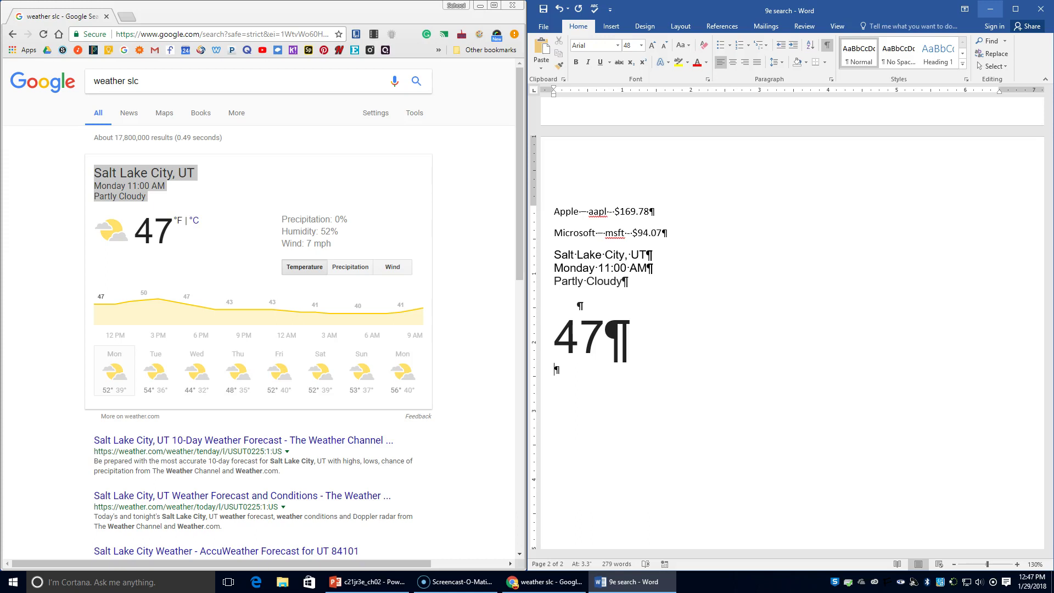
- Search Utah restaurants excluding Italian and select The Roof, Red Iguana and Red Iguana 2 listings
click(153, 82)
text(uta)
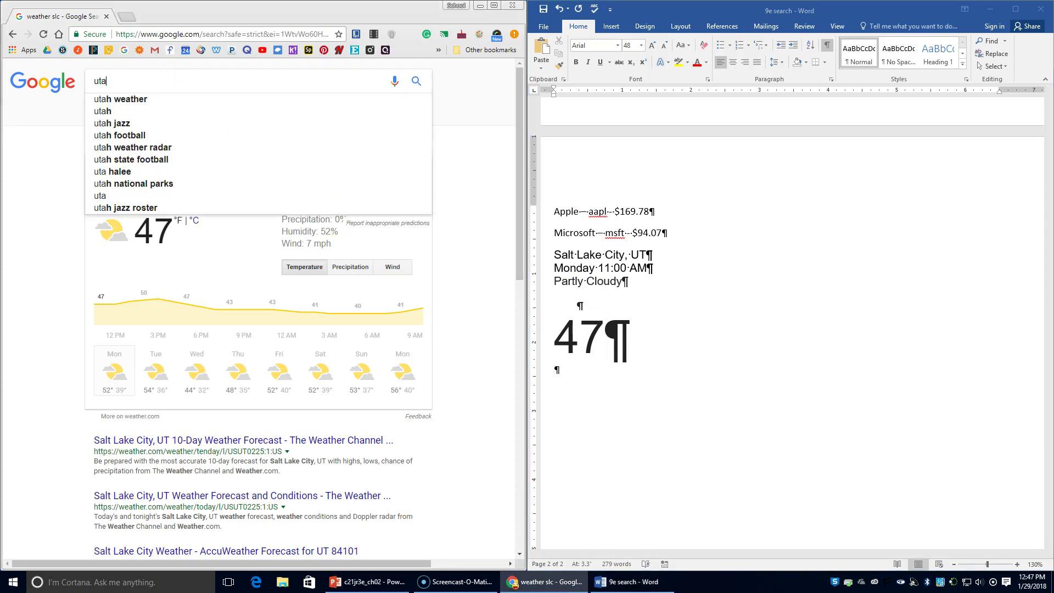
text(h restu)
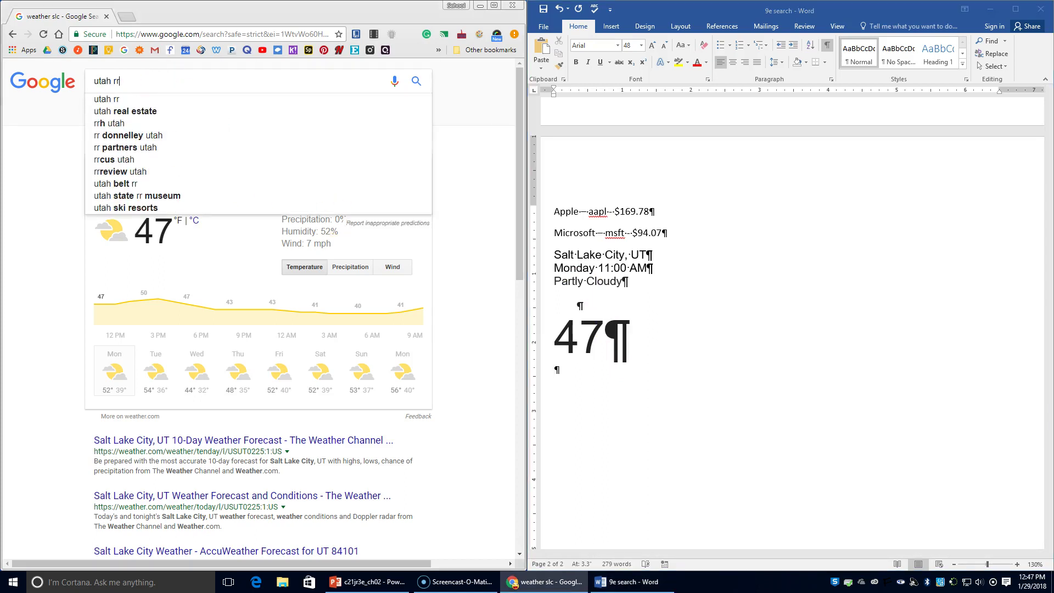
text(rants)
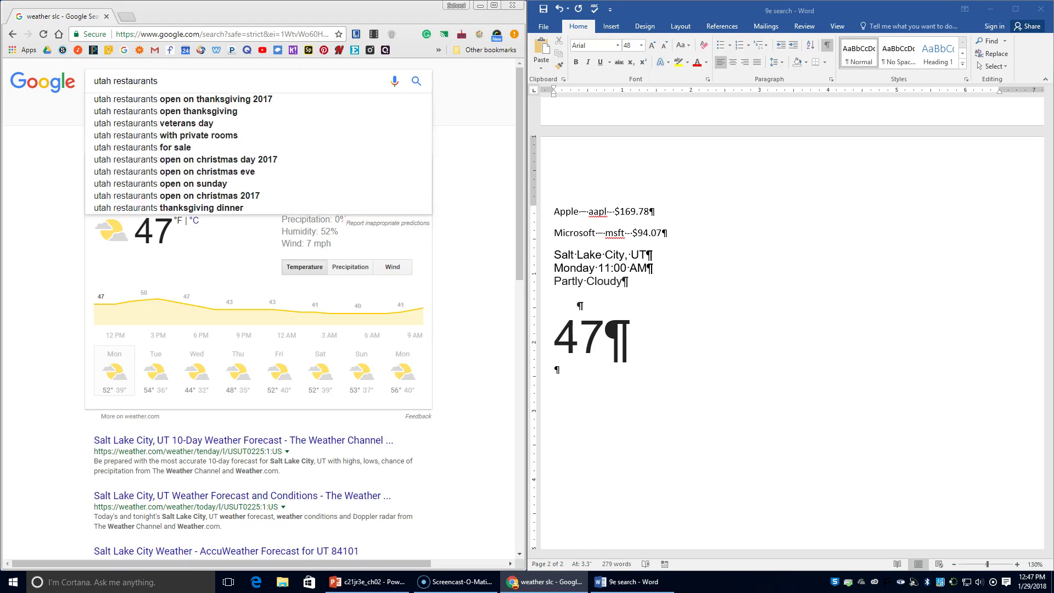
text( -l)
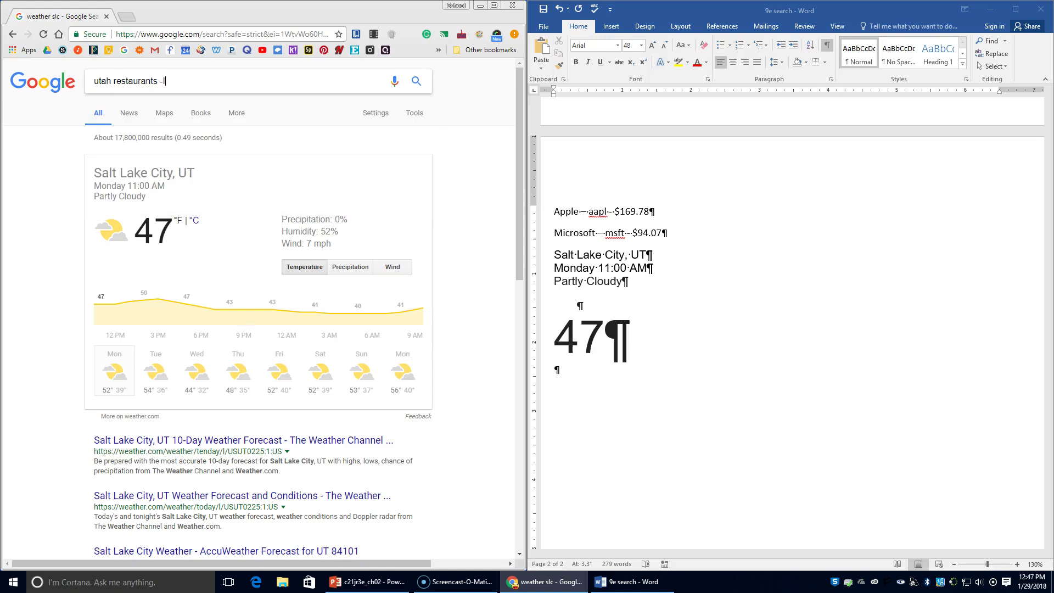
text(talian)
key(Return)
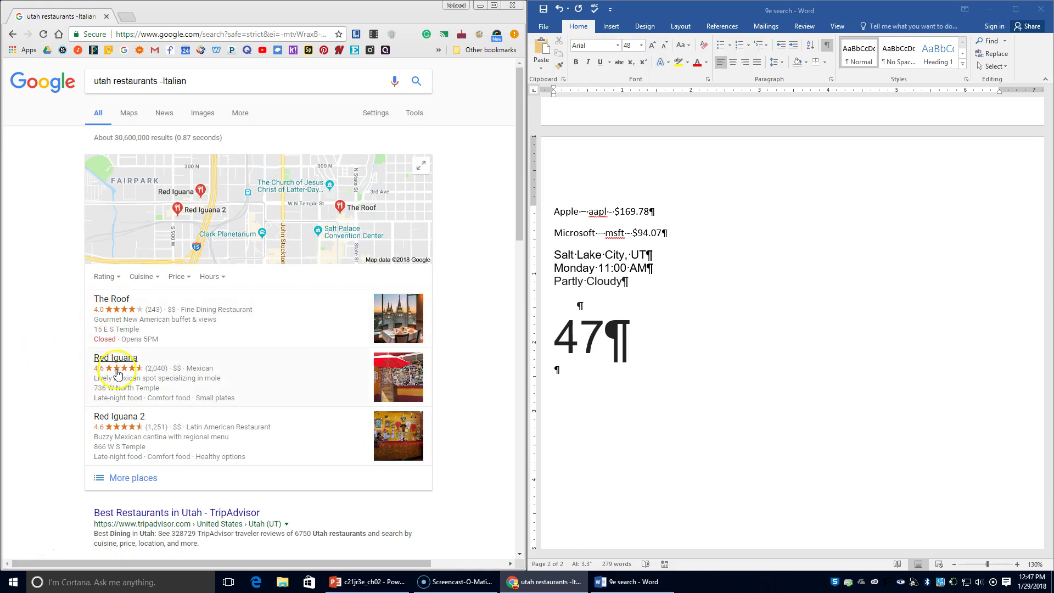
scroll(118, 376, down, 3)
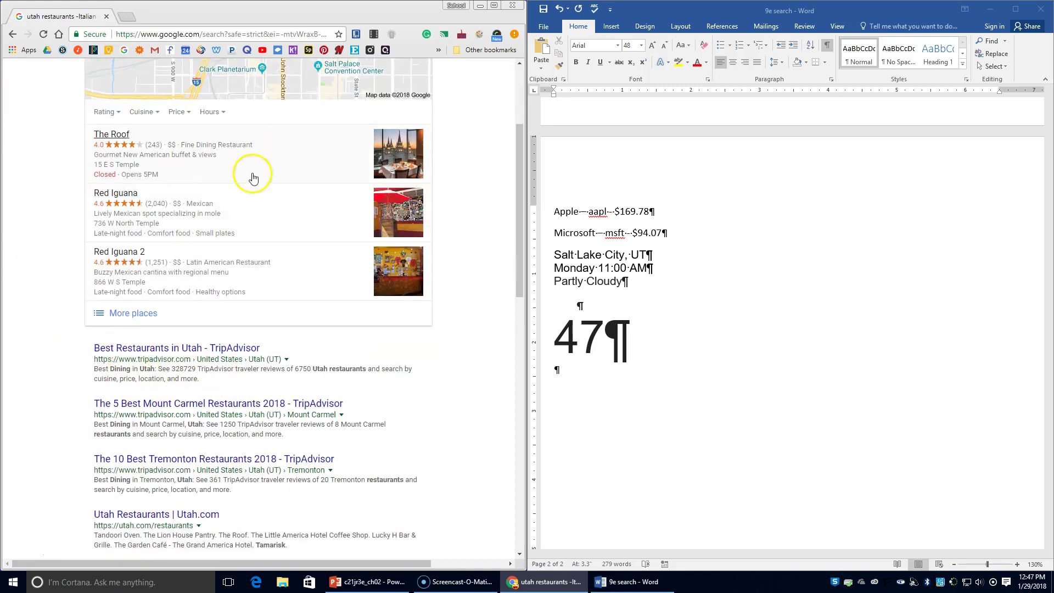
scroll(251, 228, up, 3)
mouse_move(88, 296)
mouse_down()
mouse_move(281, 399)
mouse_move(317, 446)
mouse_move(317, 467)
mouse_move(266, 451)
mouse_move(263, 467)
mouse_move(245, 453)
mouse_move(245, 463)
mouse_up()
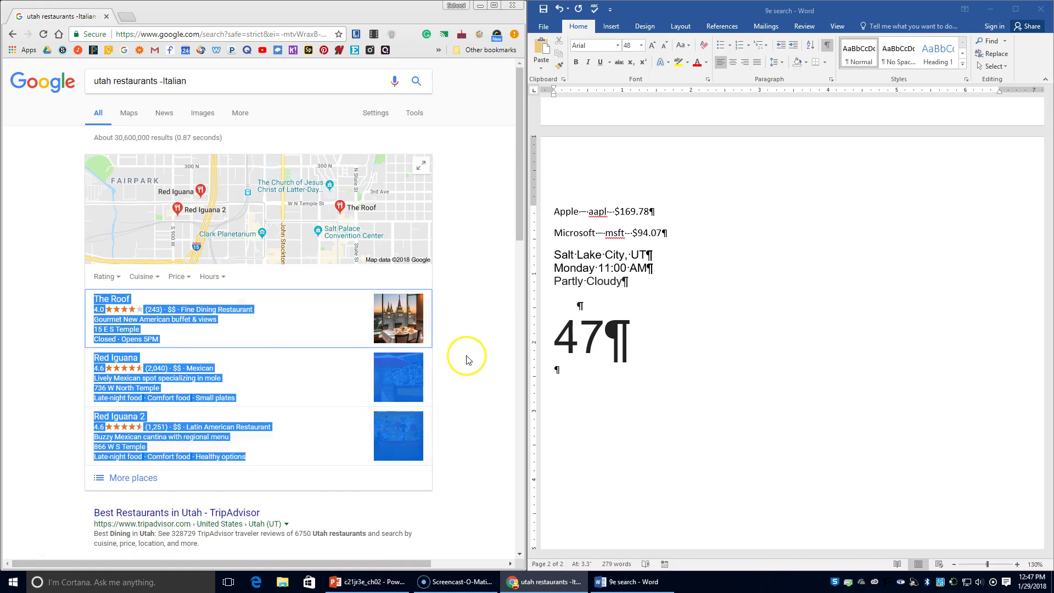
- Paste The Roof, Red Iguana and Red Iguana 2 listings below the 47 in Word
click(564, 383)
text(The Roof 4.0(243) · $$ · Fine Dining Restaurant Gourmet New American buffet & views 15 E S Temple Closed · Opens 5PM  Red Iguana 4.6(2,040) · $$ · Mexican Lively Mexican spot specializing in mole 736 W North Temple Late-night food · Comfort food · Small plates  Red Iguana 2 4.6(1,251) · $$ · Latin American Restaurant Buzzy Mexican cantina with regional menu 866 W S Temple Late-night food · Comfort food · Healthy options)
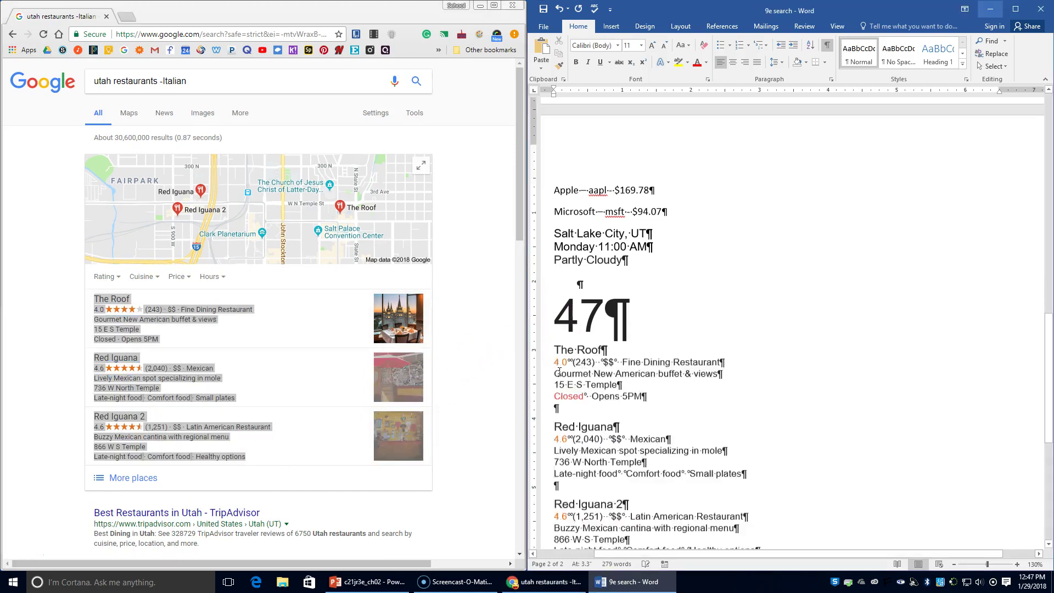
scroll(614, 364, down, 2)
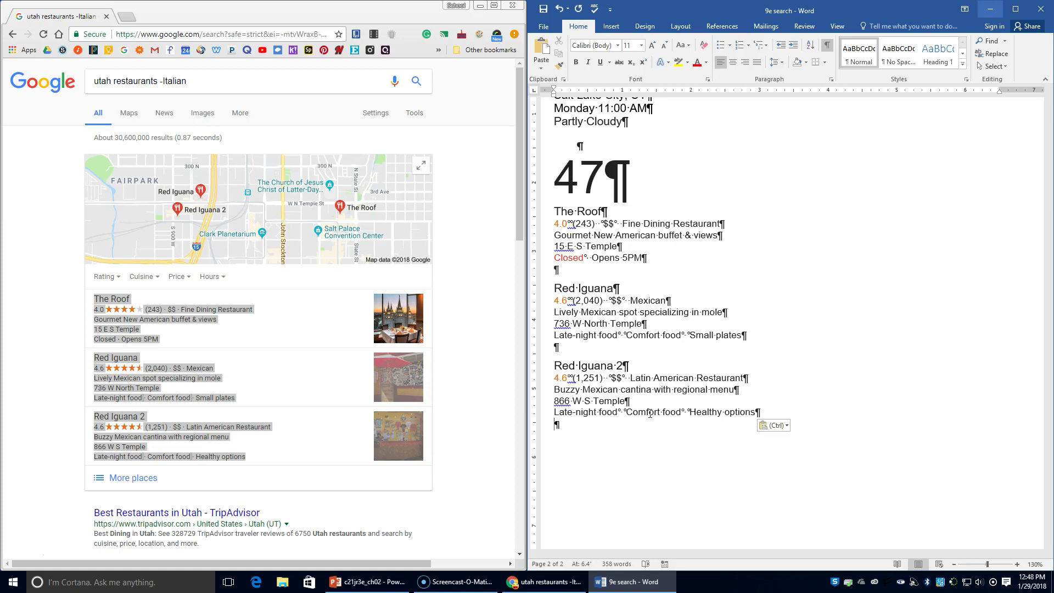
triple_click(199, 81)
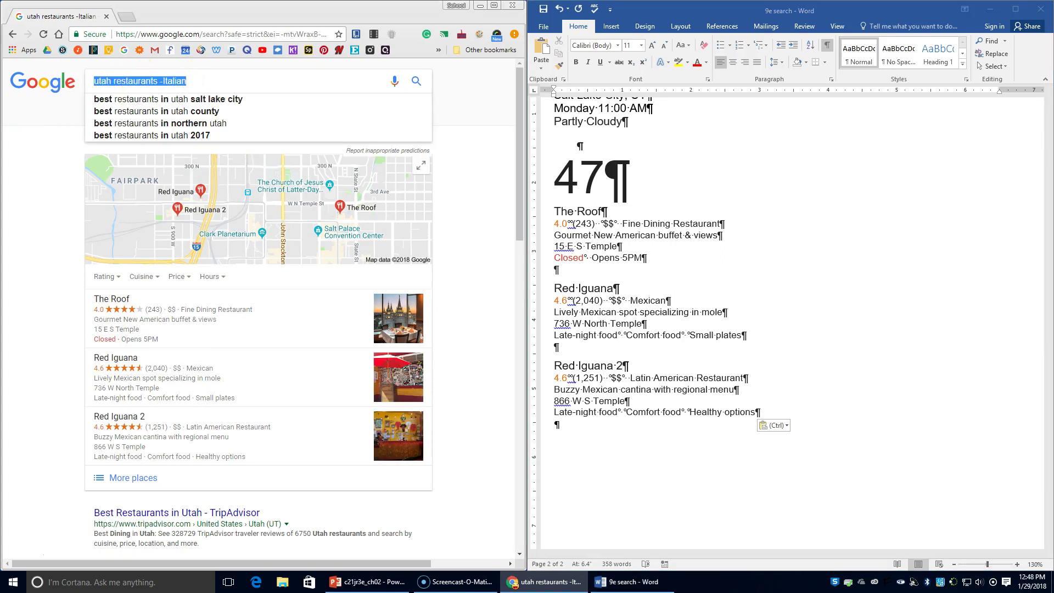
- Search Google for 'restaurants near me -fast food', blocking the location request
text(res)
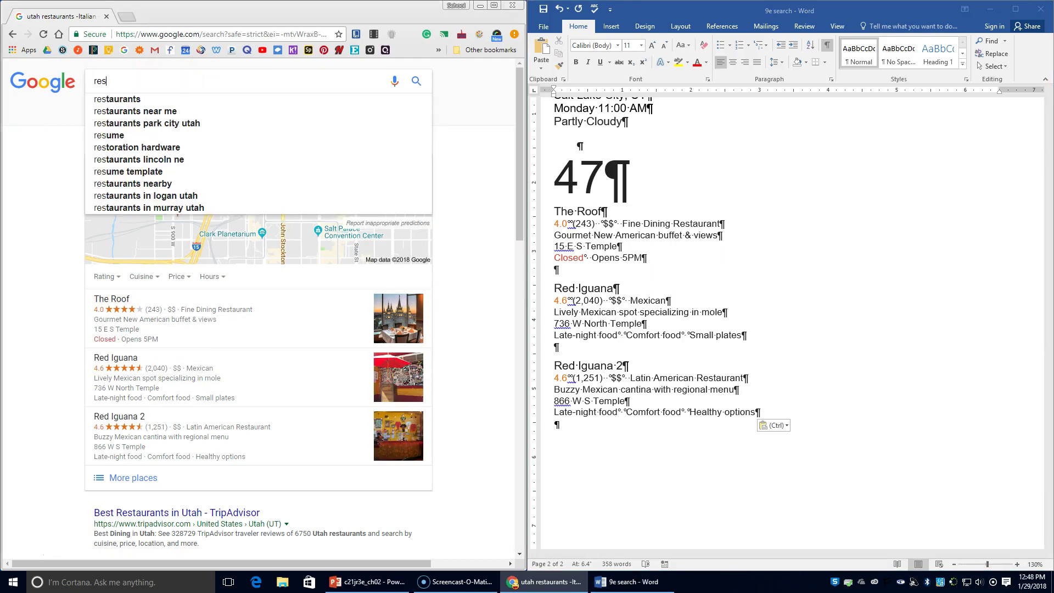
click(224, 109)
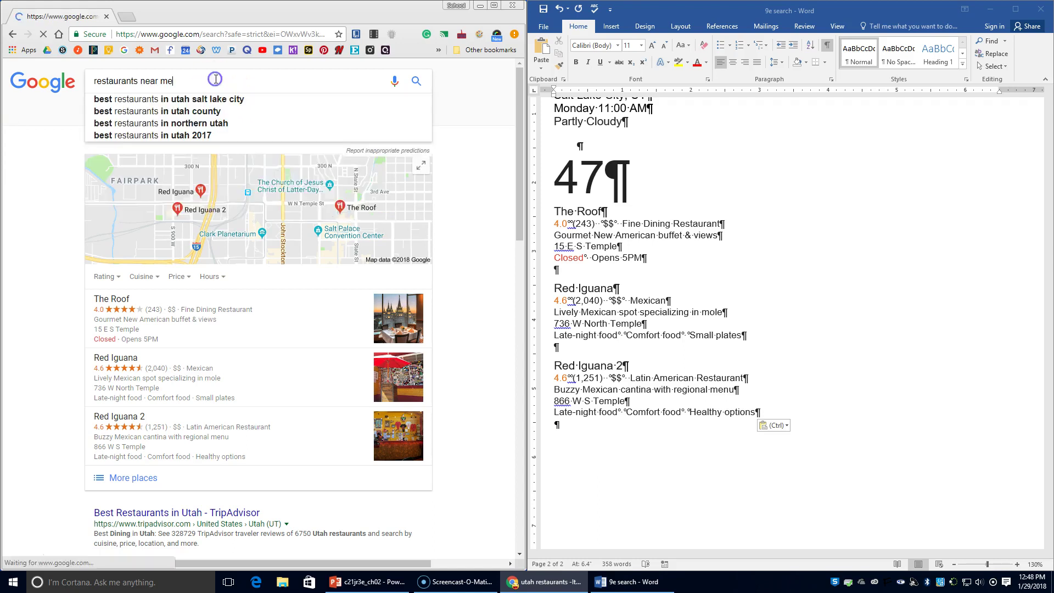
scroll(215, 79, down, 6)
click(217, 93)
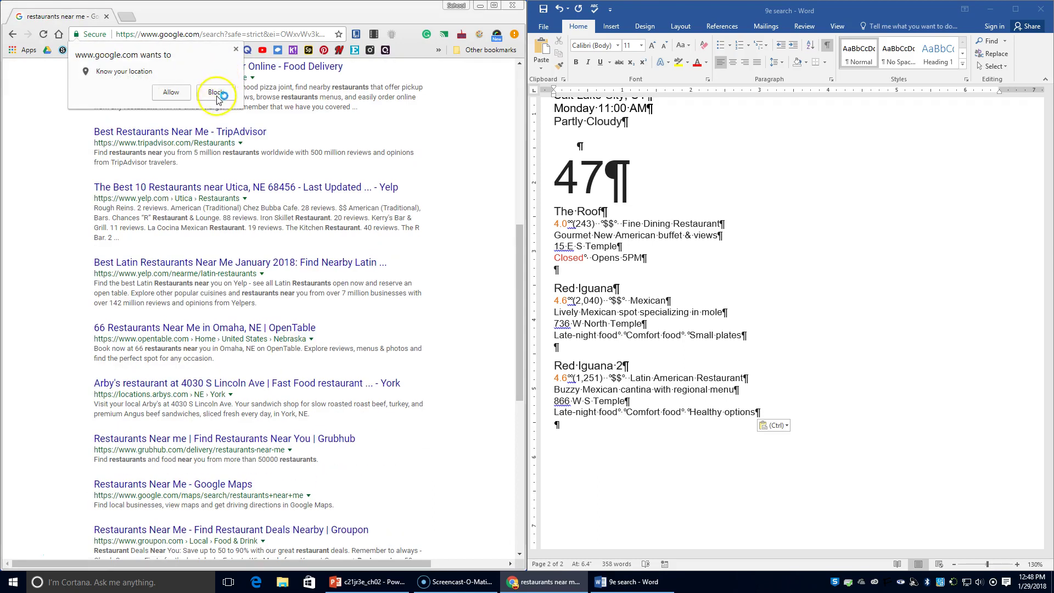
scroll(245, 134, up, 8)
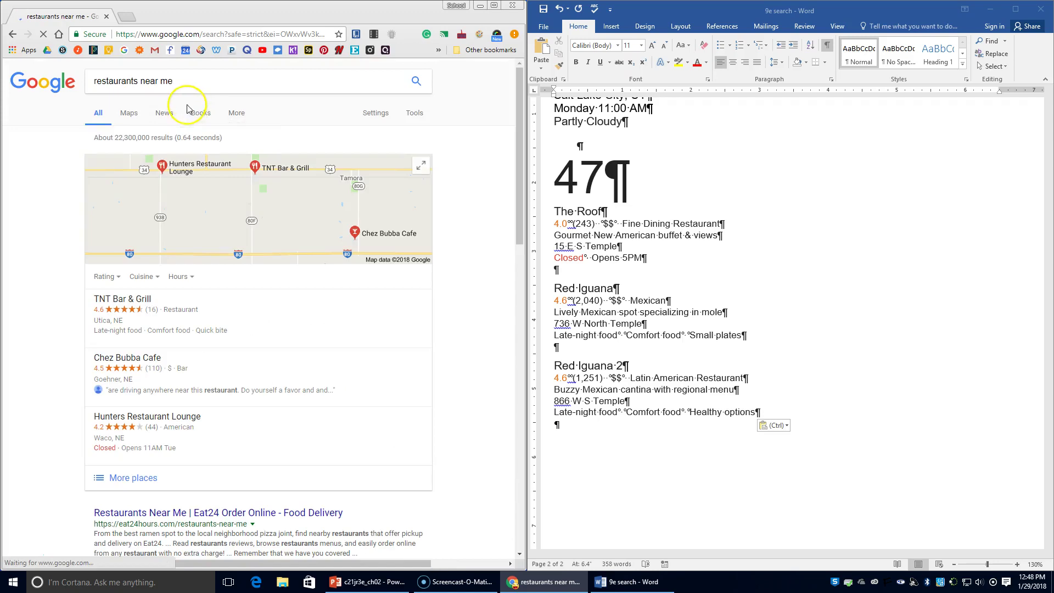
click(188, 81)
text(-fa)
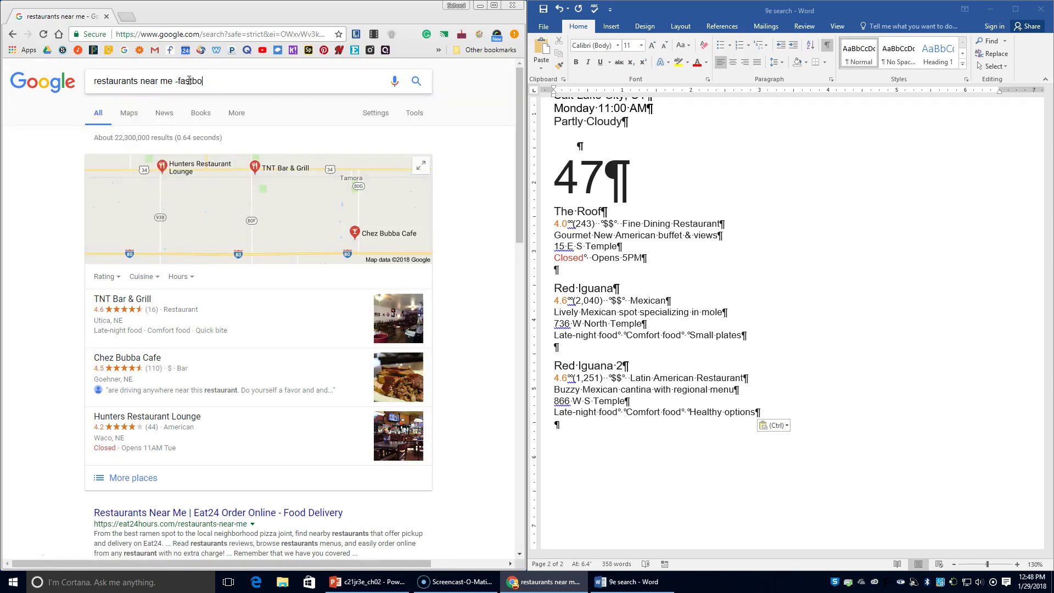
text(st food)
key(Return)
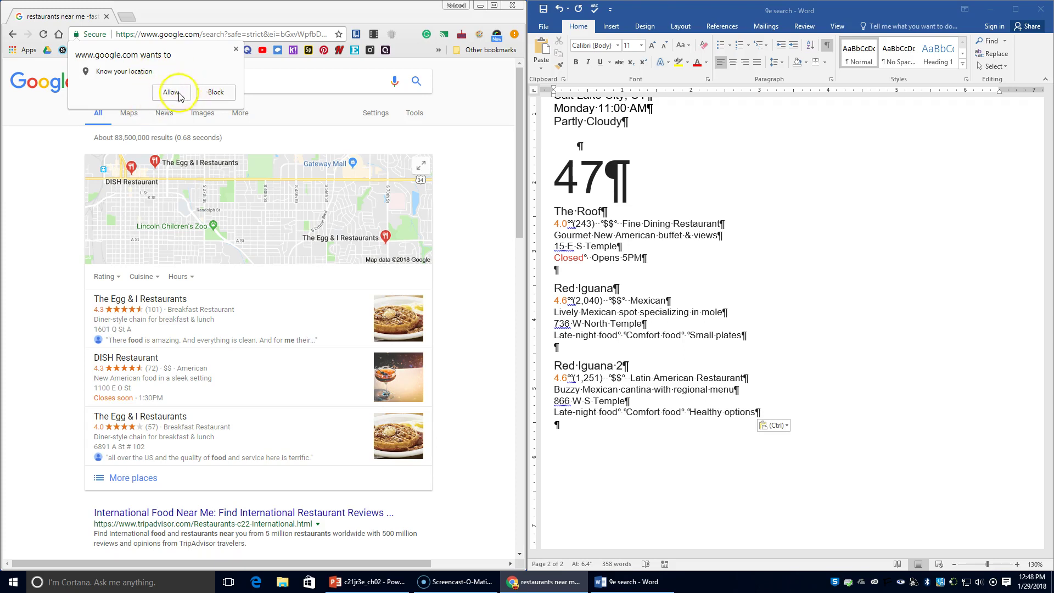
- Allow location access, select The Egg & I and DISH Restaurant listings, and add a blank Word line
click(171, 92)
scroll(198, 281, down, 1)
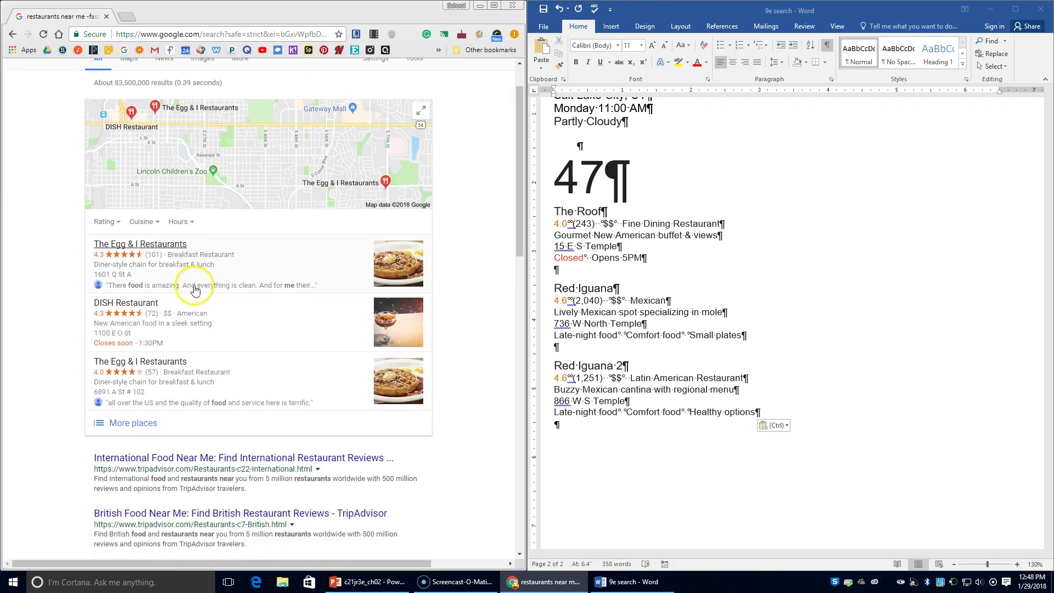
scroll(139, 428, down, 3)
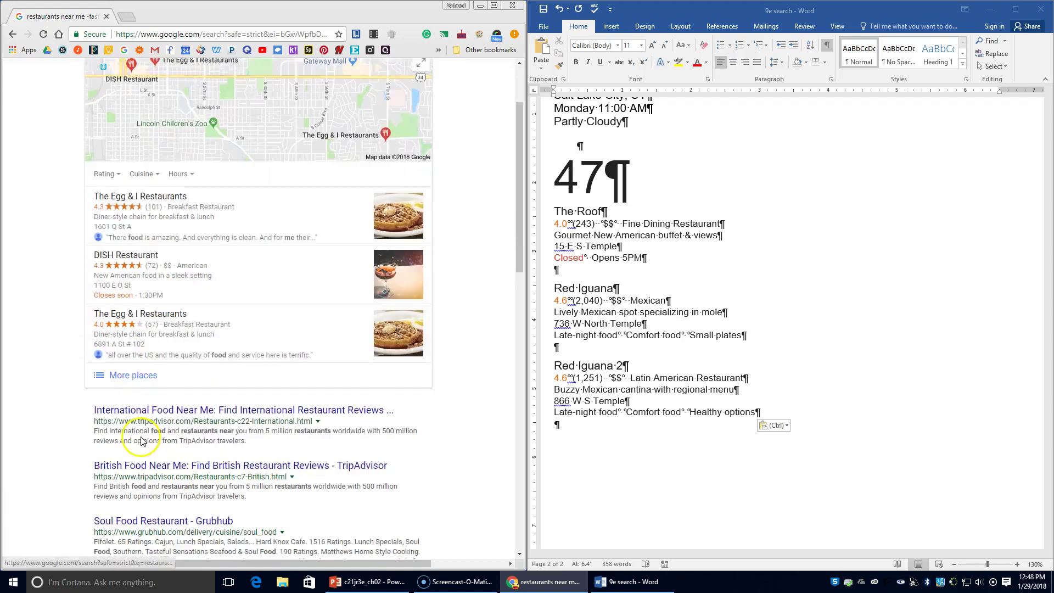
scroll(90, 294, up, 3)
drag(95, 244, 259, 393)
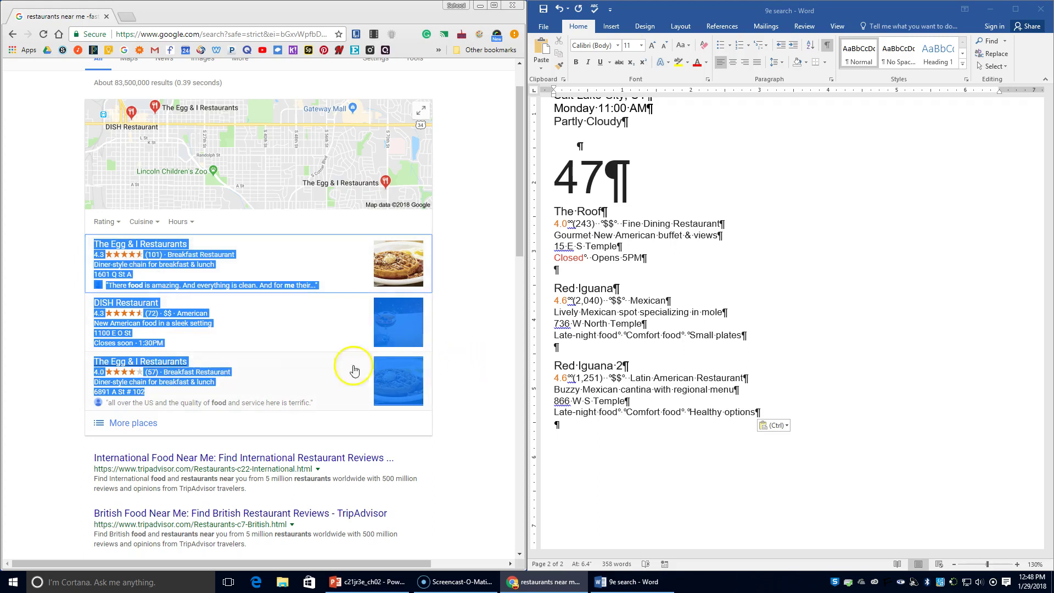
scroll(246, 209, up, 1)
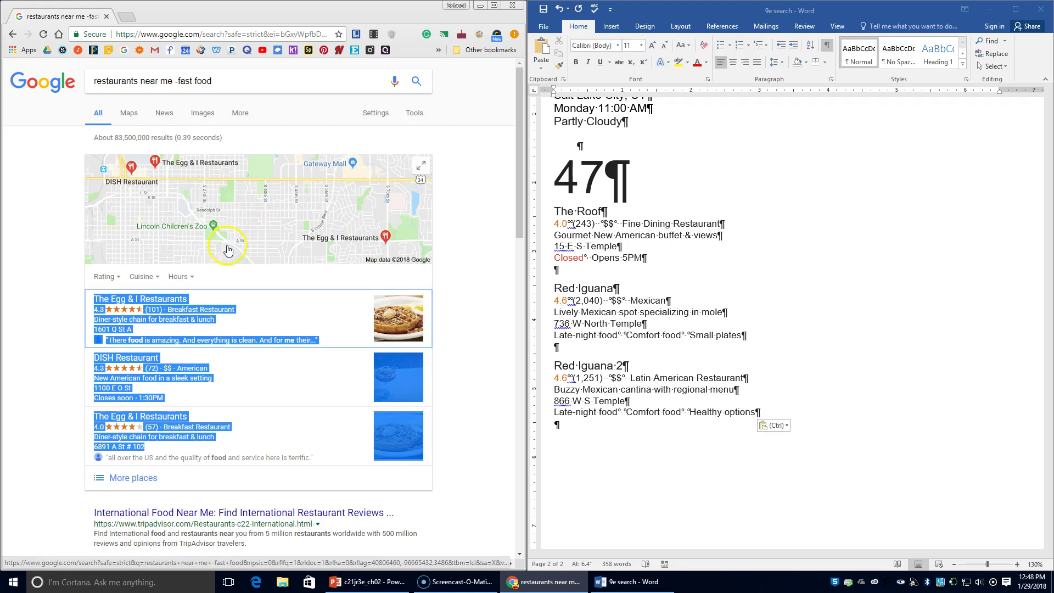
click(582, 458)
key(Return)
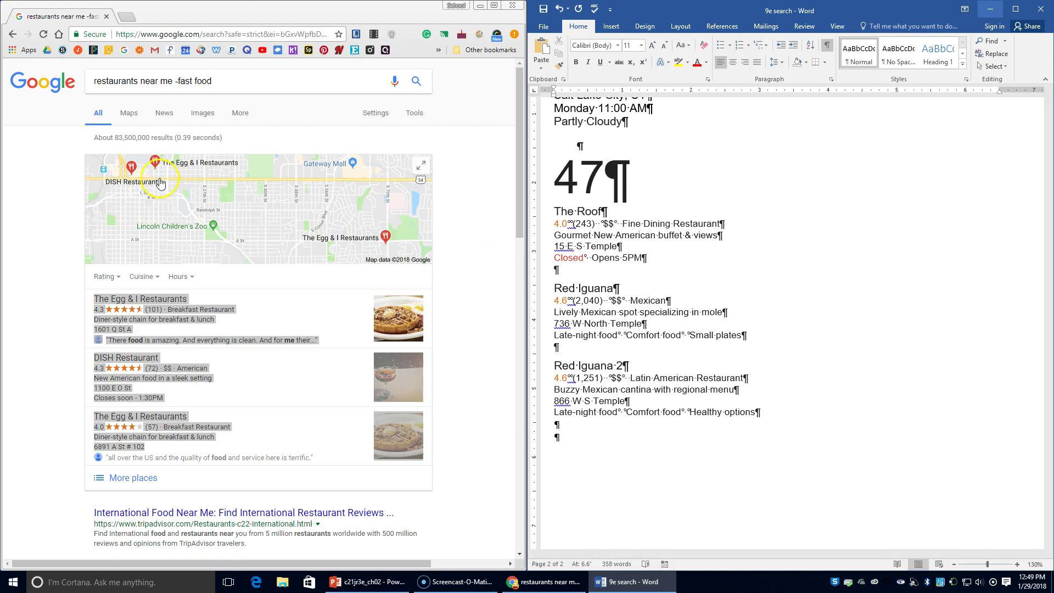
- Note in Word: 'We got 83,500,000 and this list does not look that accurate to me.'
click(7, 185)
drag(115, 138, 149, 137)
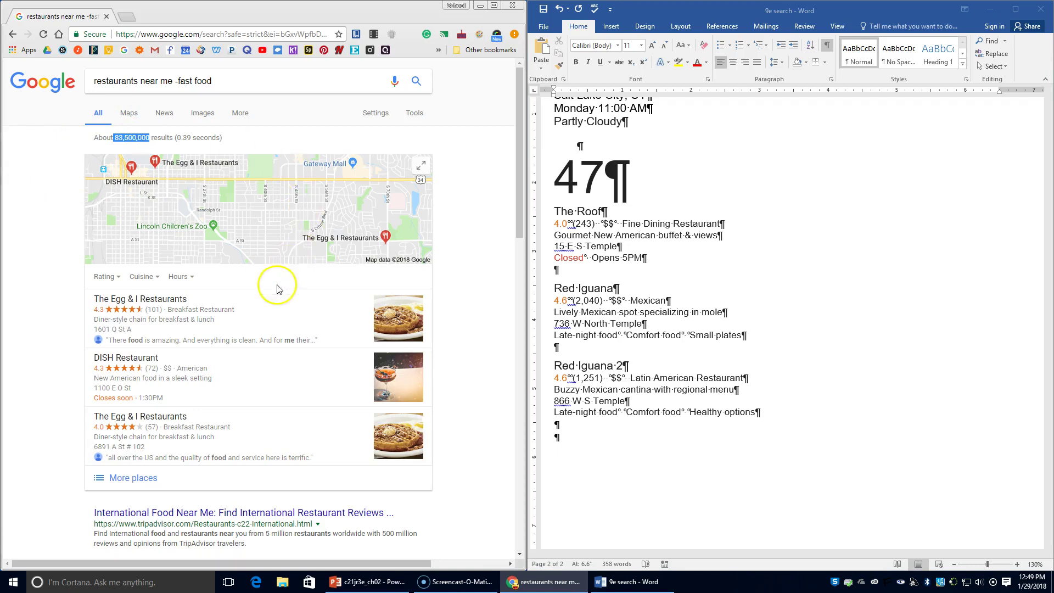
click(596, 457)
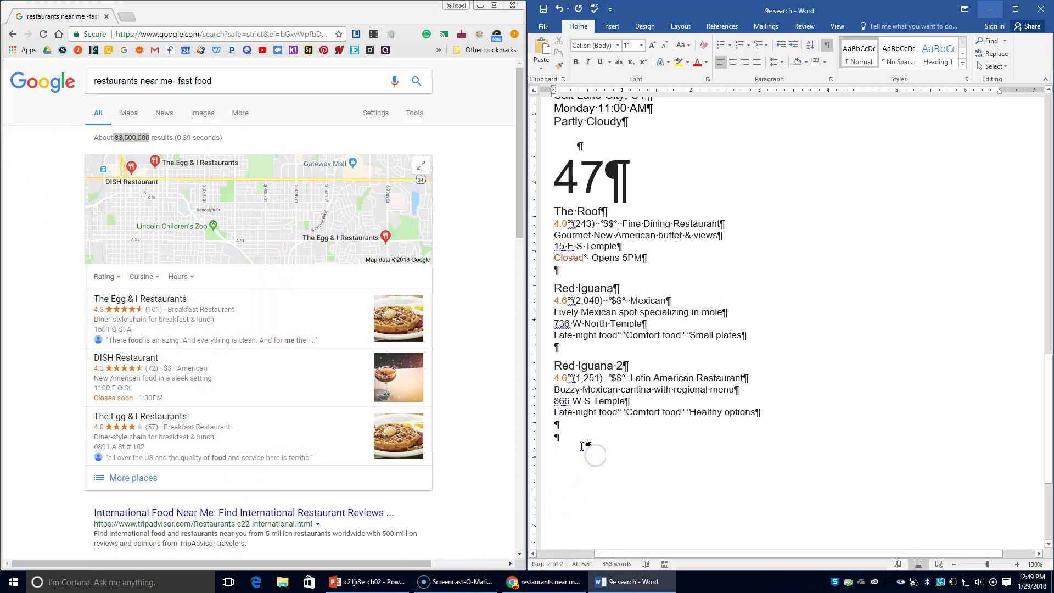
text(We go)
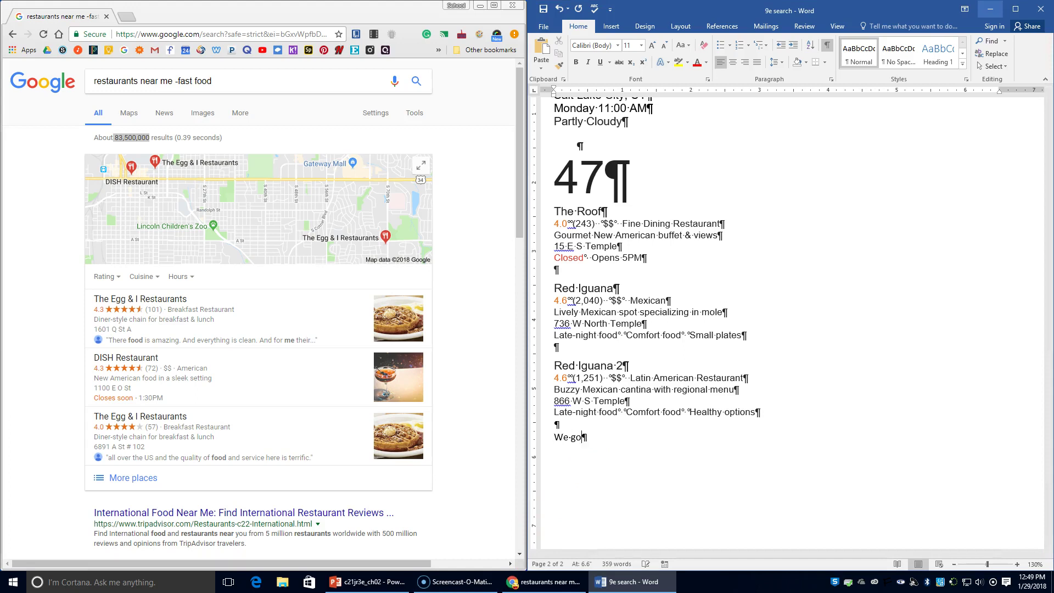
text(t 83,500,000 and this list doesn)
key(BackSpace)
text(not look )
text(that )
text(accuate t)
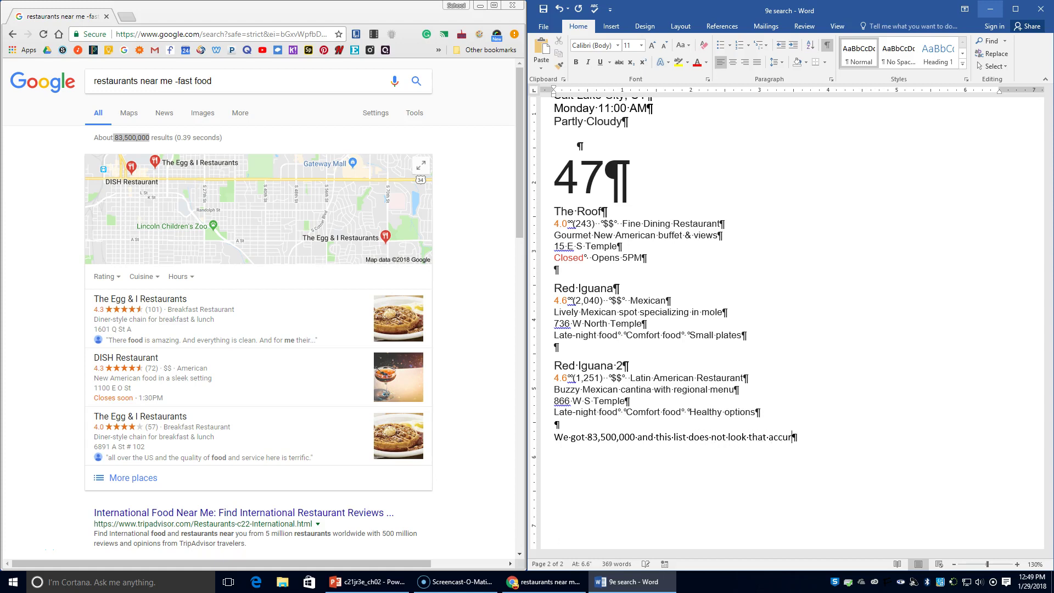
text(.)
key(Return)
- Correct the misspelled 'accuate' to 'accurate' and add another empty line
click(788, 437)
click(892, 445)
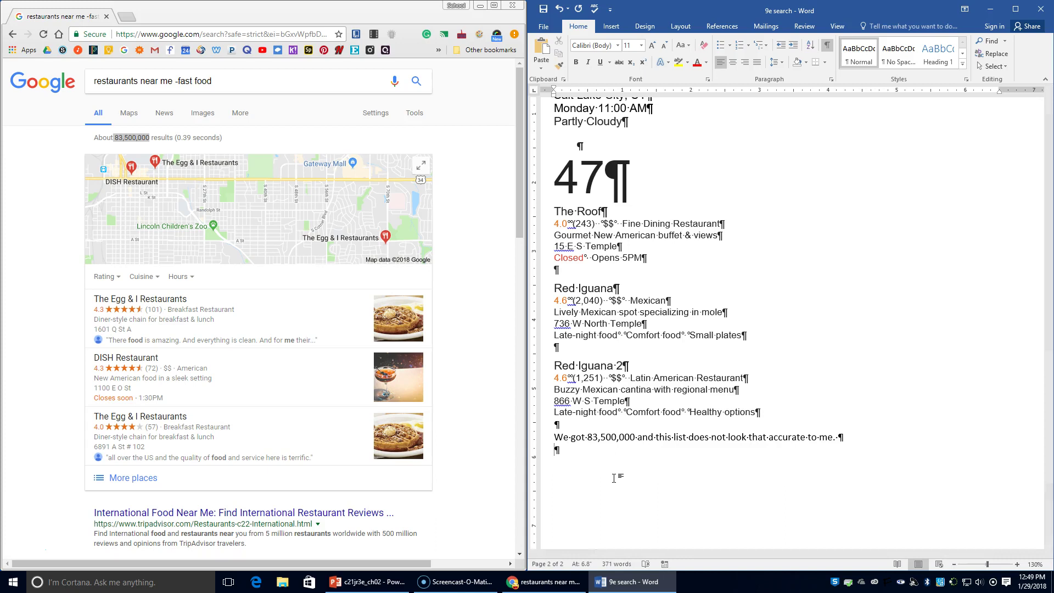
key(Return)
- Search Google for 'What is the population of utah?'
triple_click(242, 81)
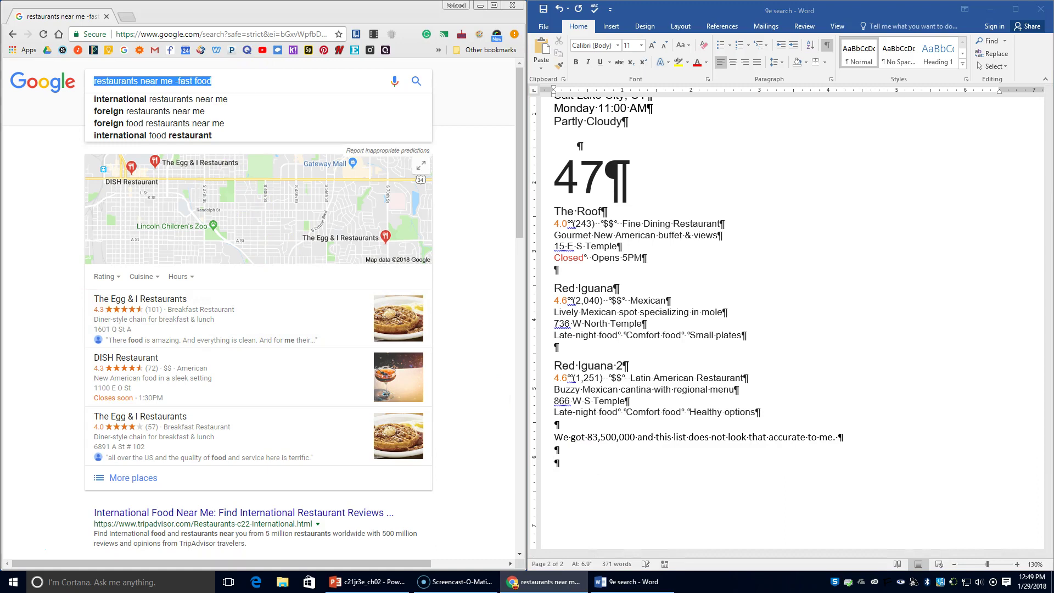
text(What is th)
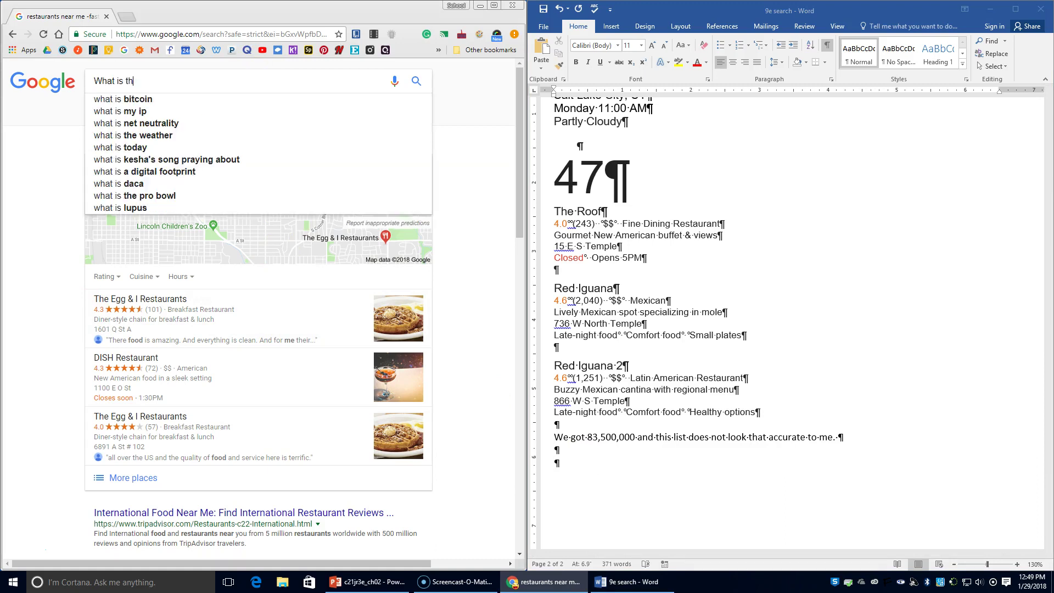
text(e population of utah?)
key(Return)
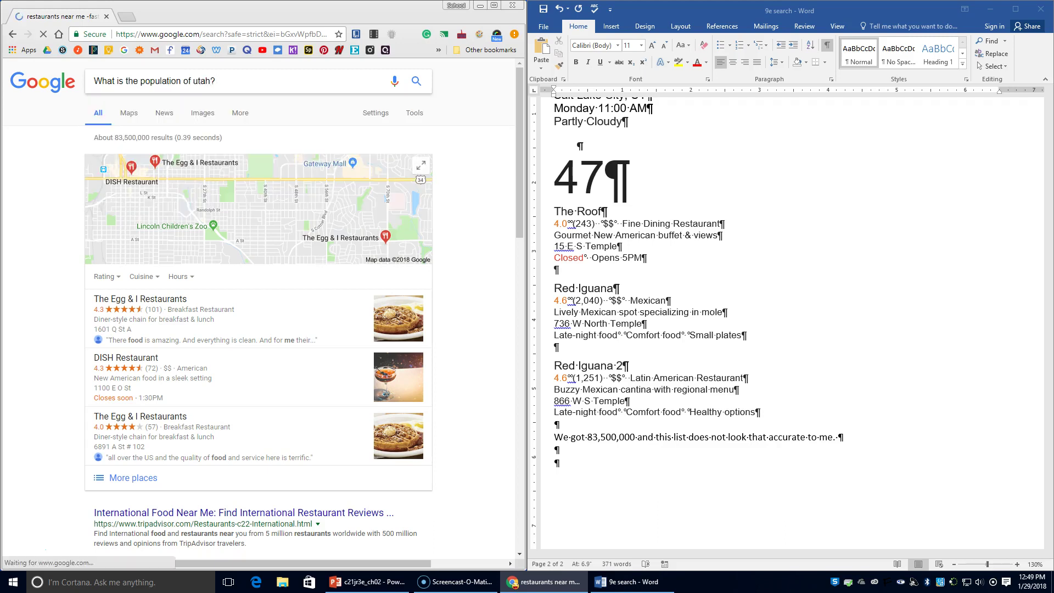
- Add the line 'Population of Utah is 3,051,000' to the Word notes
click(573, 467)
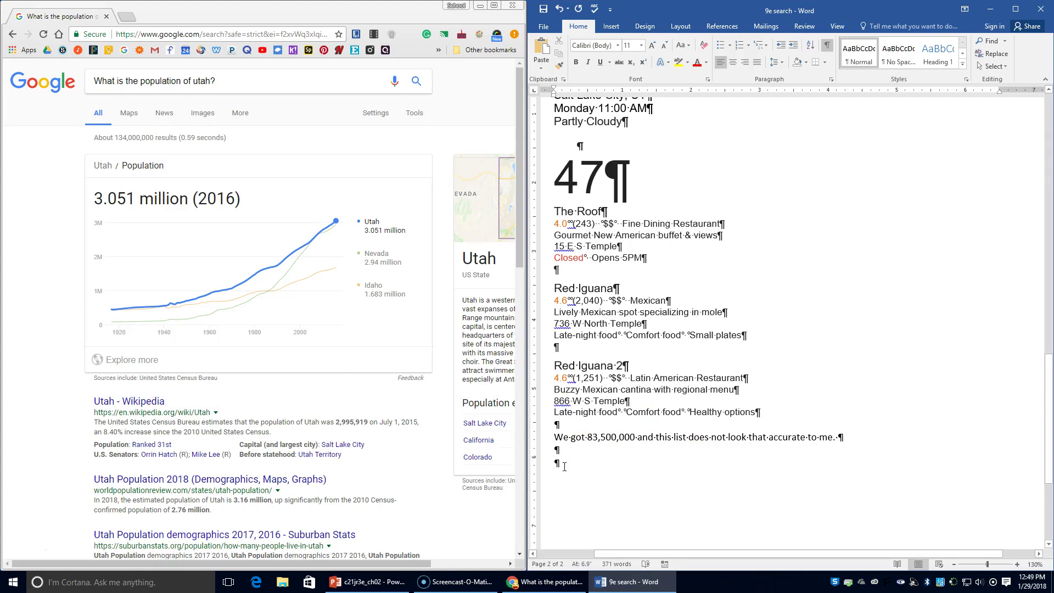
text(Po)
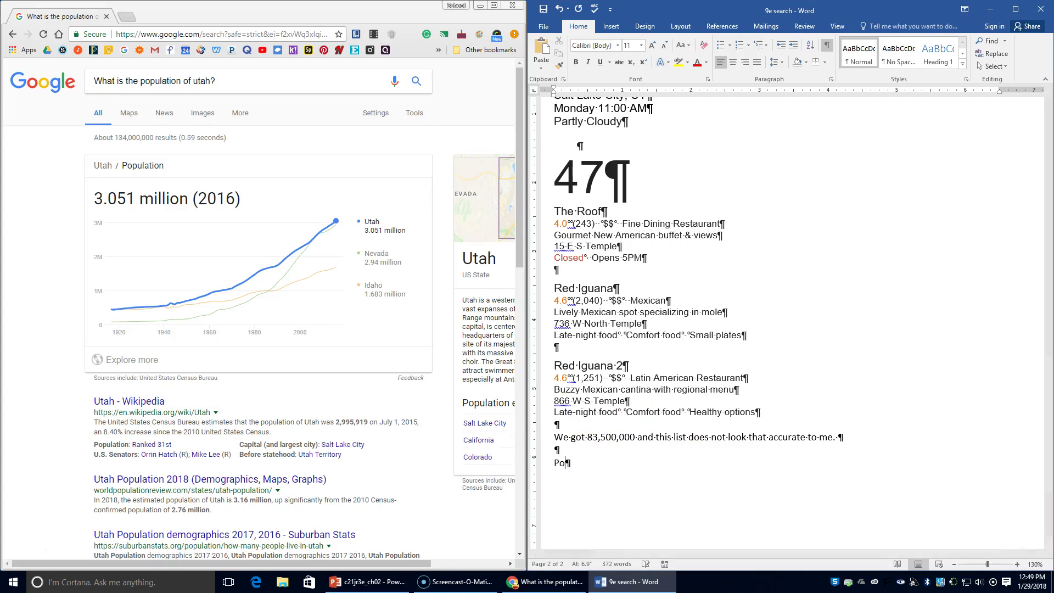
text(pulation of Utah is 3,051,000)
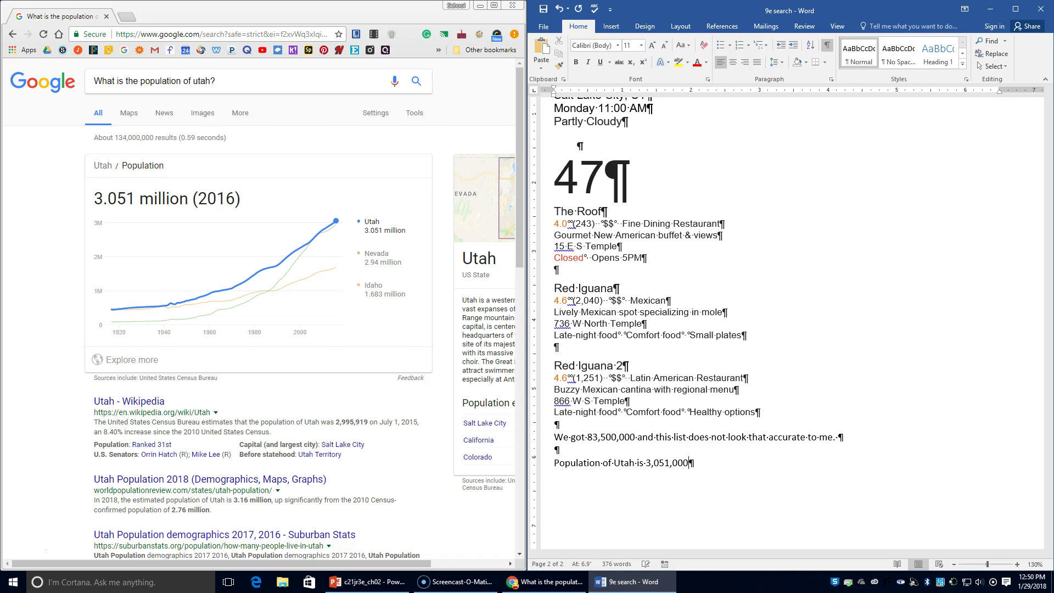
key(Return)
drag(211, 81, 26, 71)
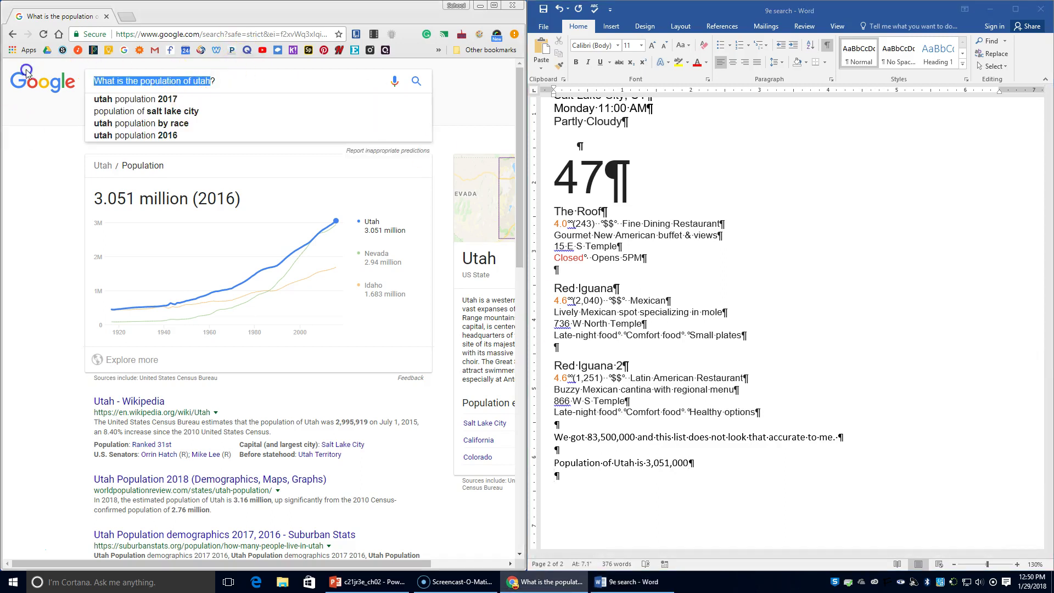
- Search Google for 'who is the governor of utah' and add a sentence naming Utah's governor to the document
text(who is th)
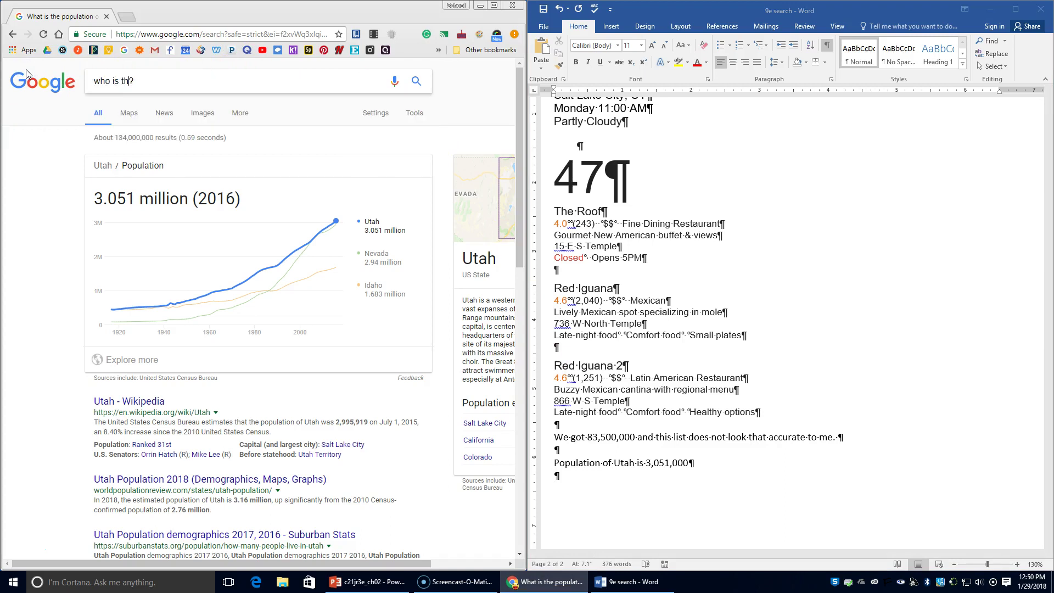
text(e gov)
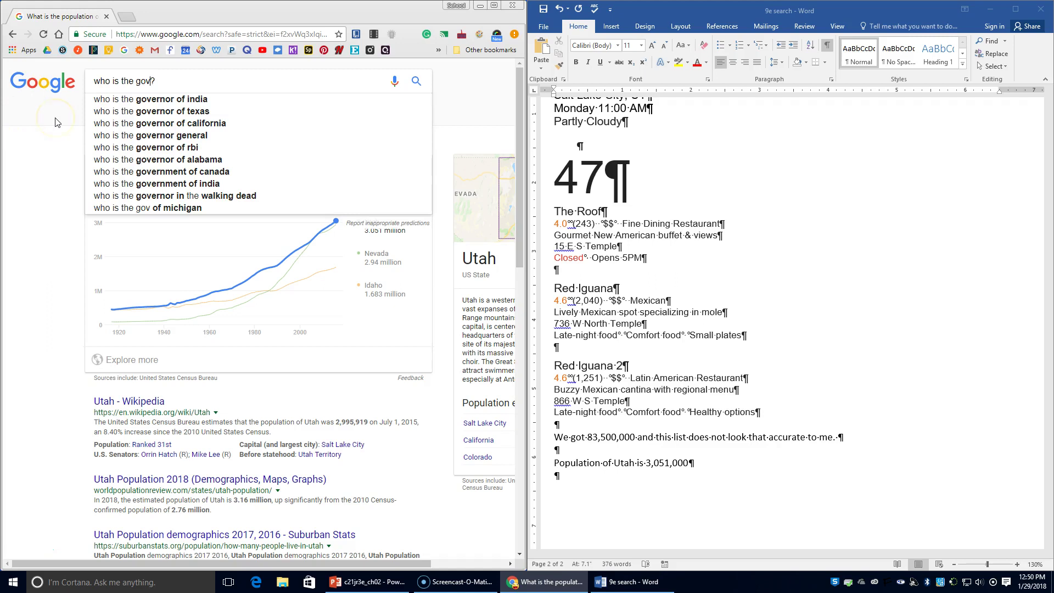
text(e)
text(rnor of ut)
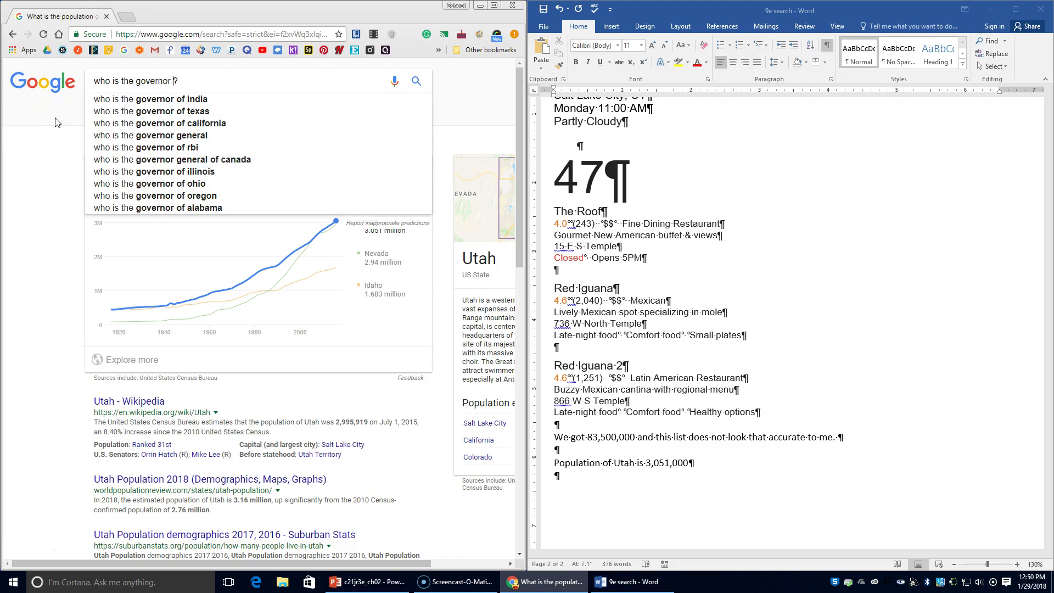
text(ah)
key(Return)
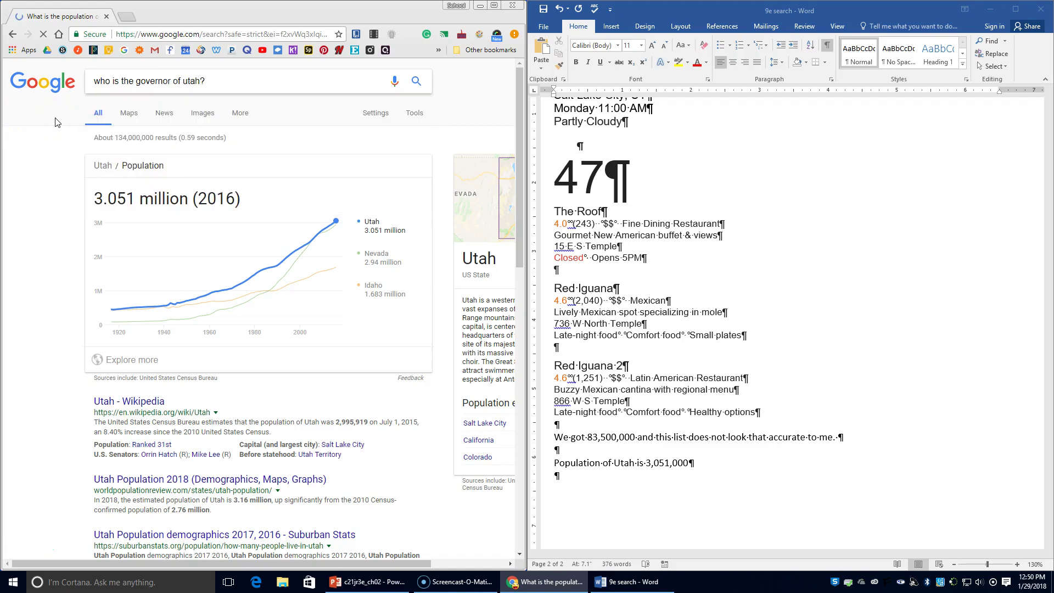
click(708, 487)
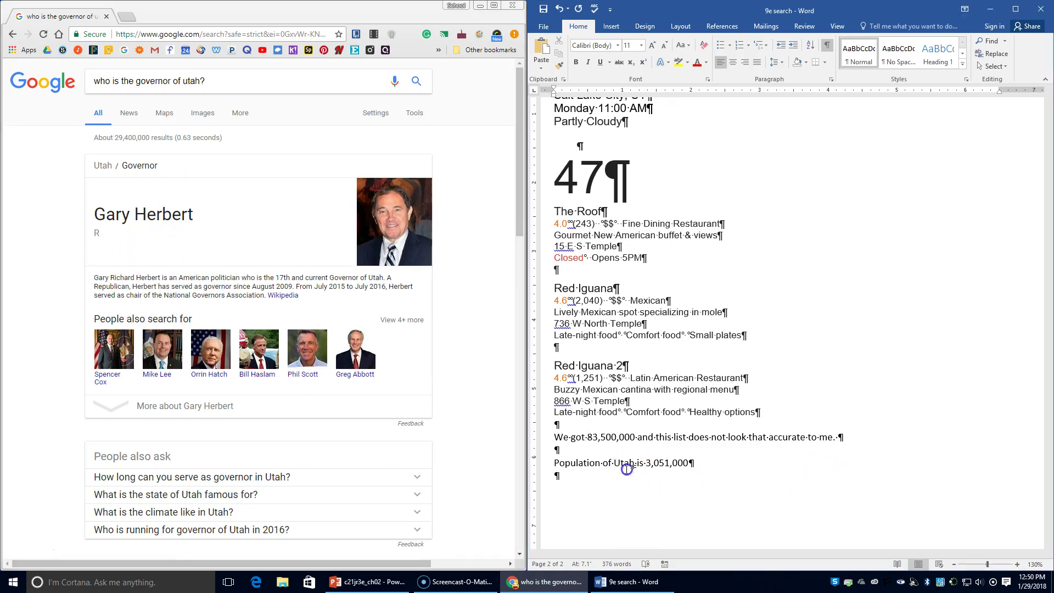
text(Gar)
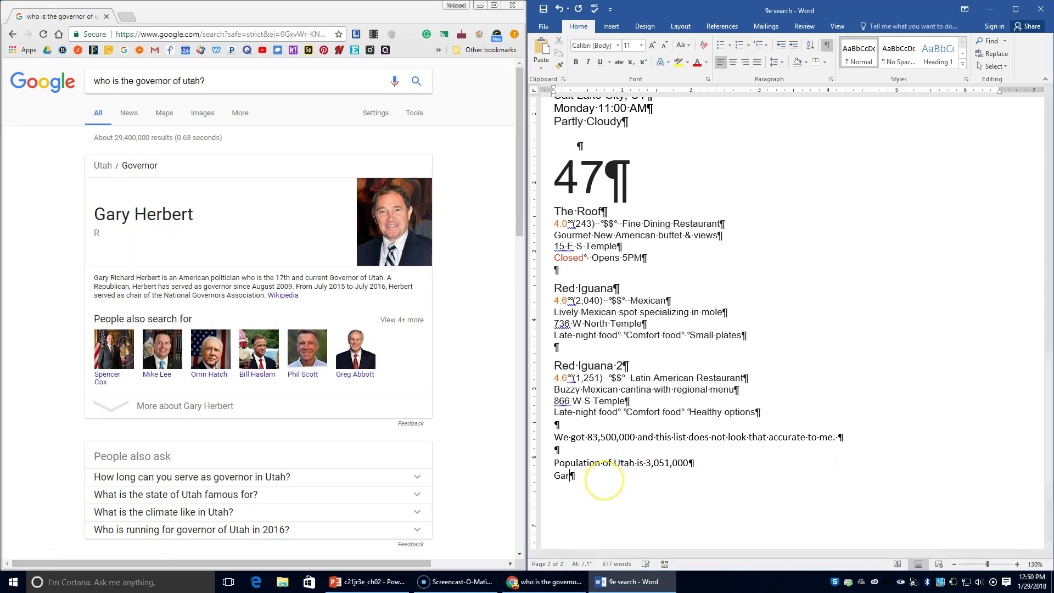
text(y Herbert is the )
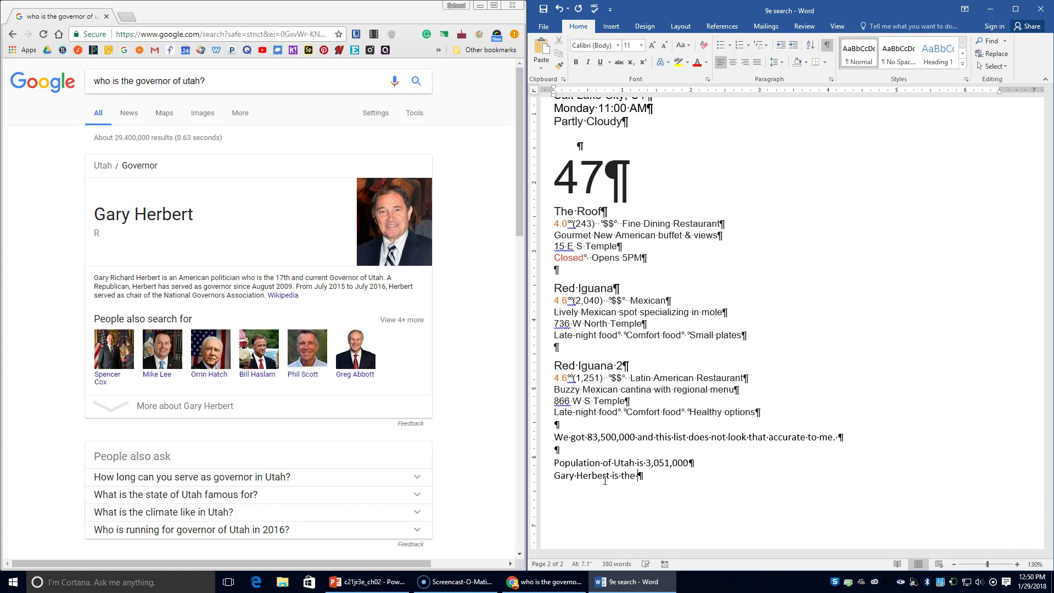
text(Governor of Utah.)
- Search Google for 'define: ethics', backing out of an accidental 'define despacito' suggestion
click(234, 88)
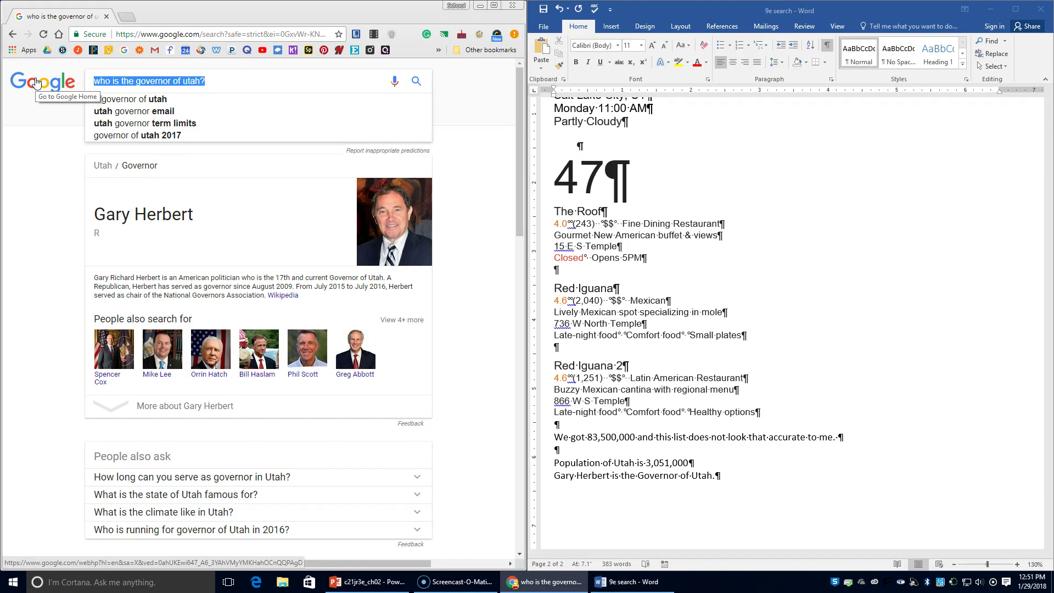
text(define)
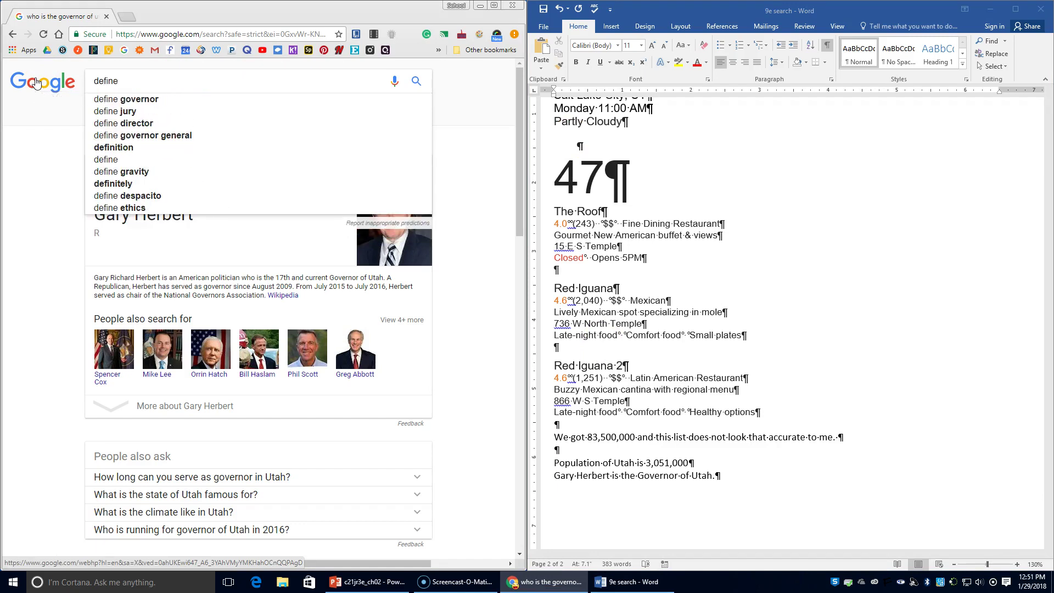
text(:)
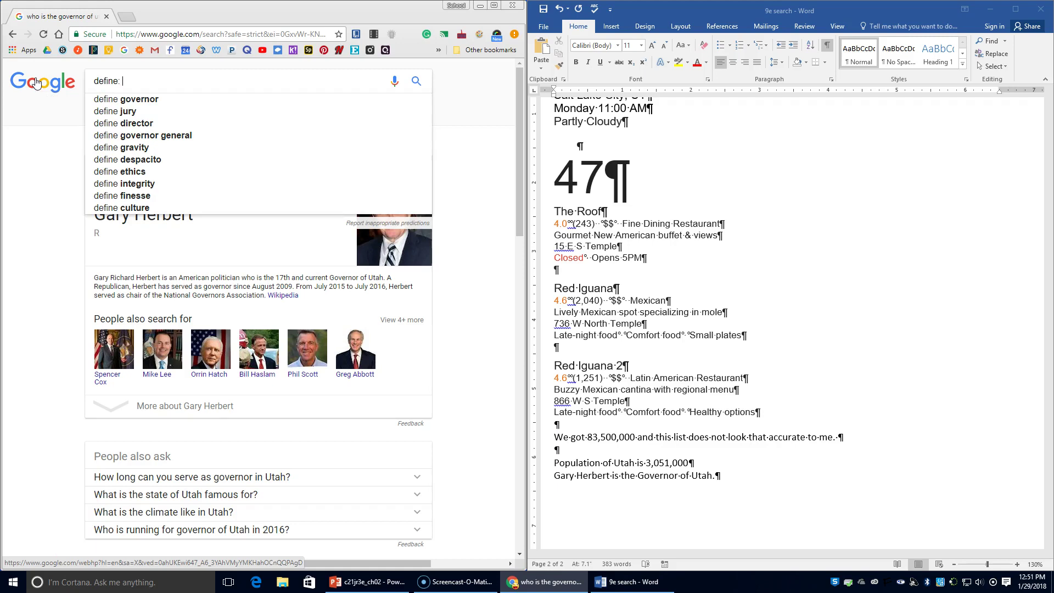
click(167, 162)
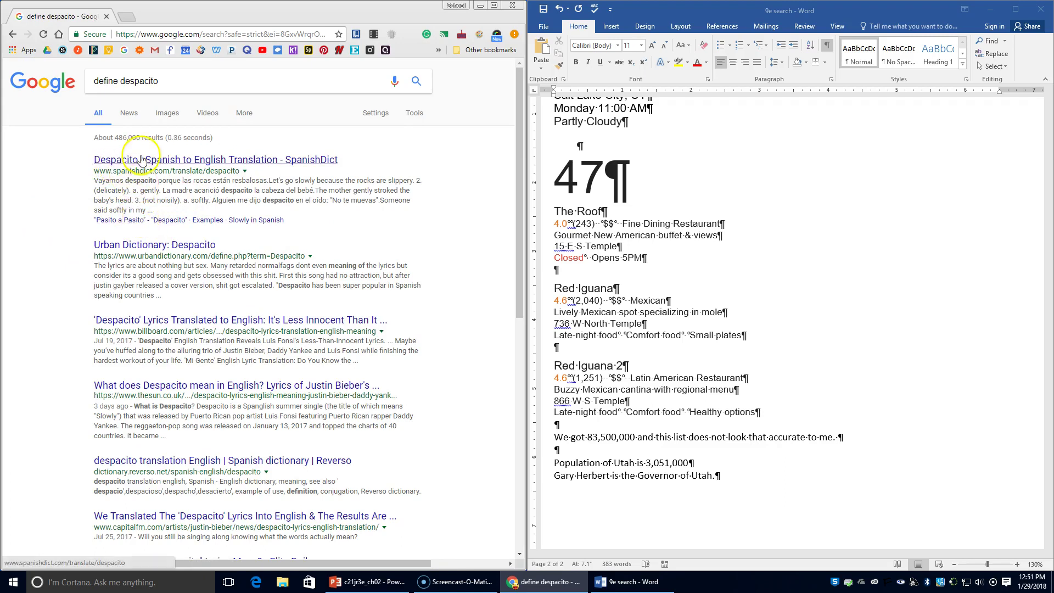
click(13, 34)
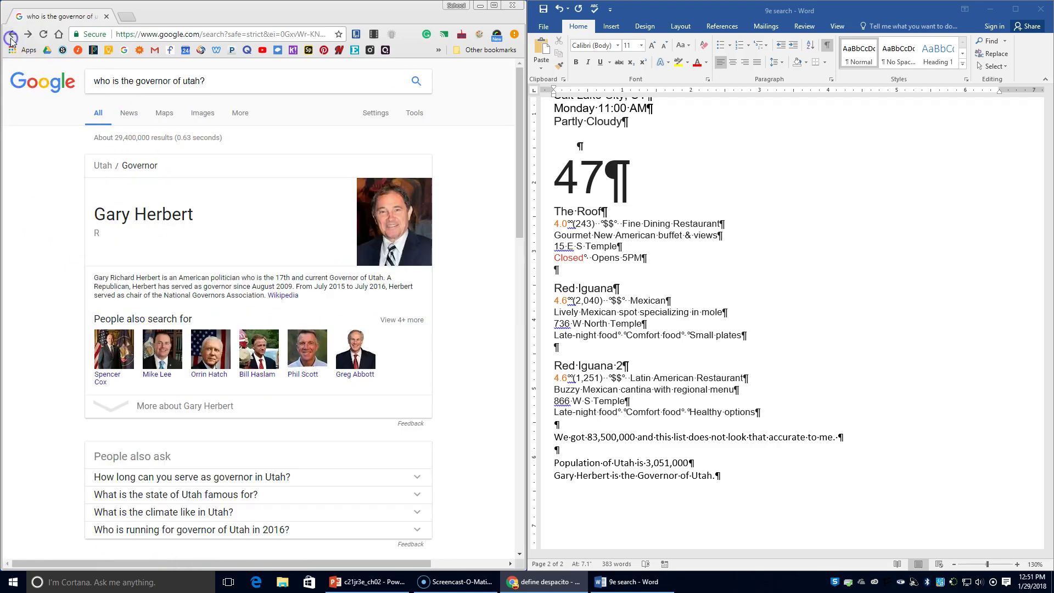
click(265, 76)
key(ctrl+a)
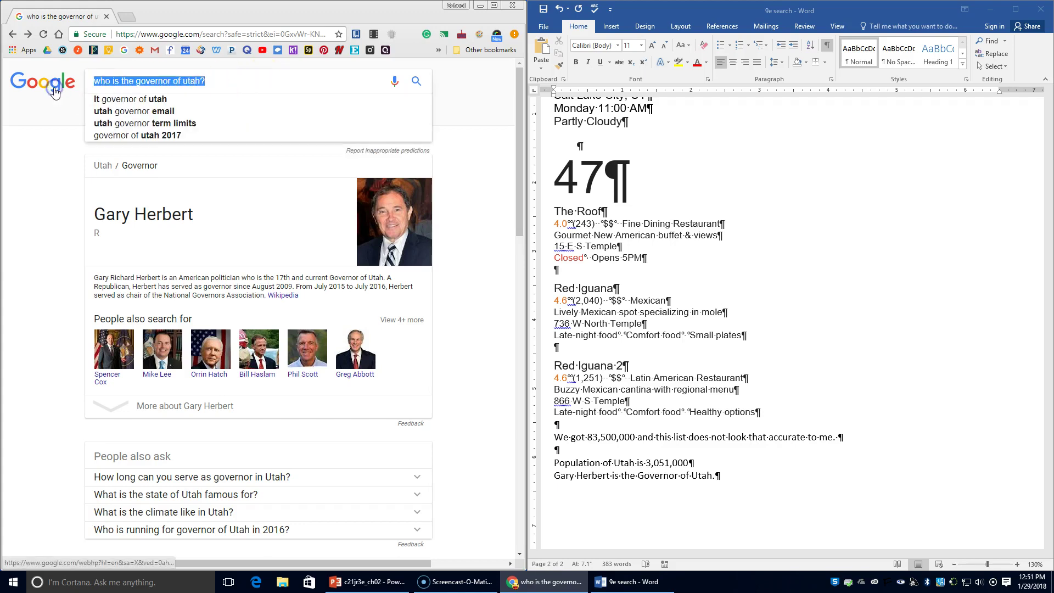
text(define: )
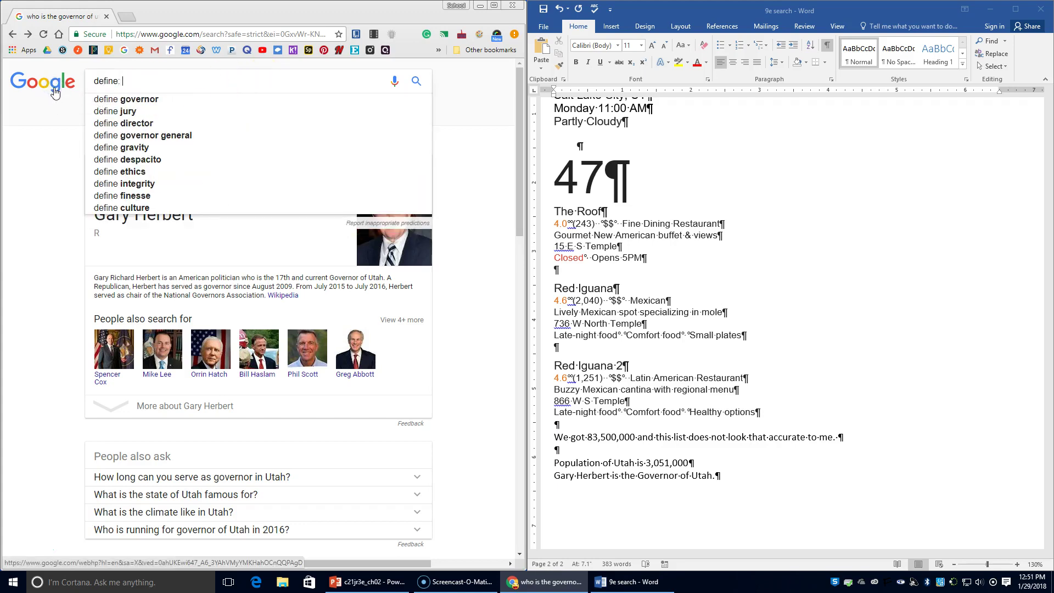
text(ethics)
key(Return)
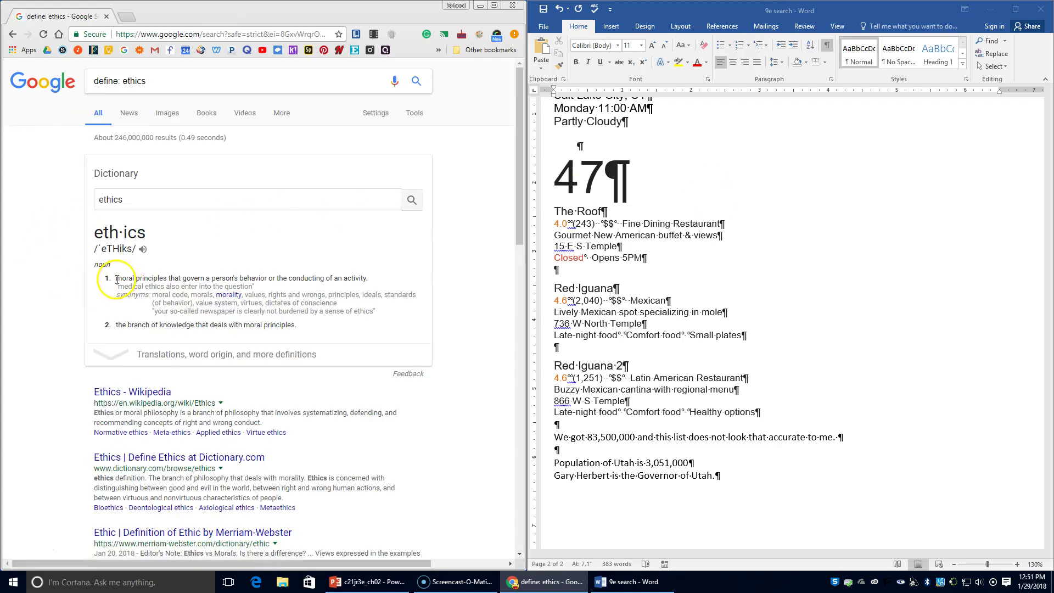
- Copy Google's first ethics definition into Word on a new line labelled 'Ethics:'
drag(117, 280, 387, 277)
key(ctrl+c)
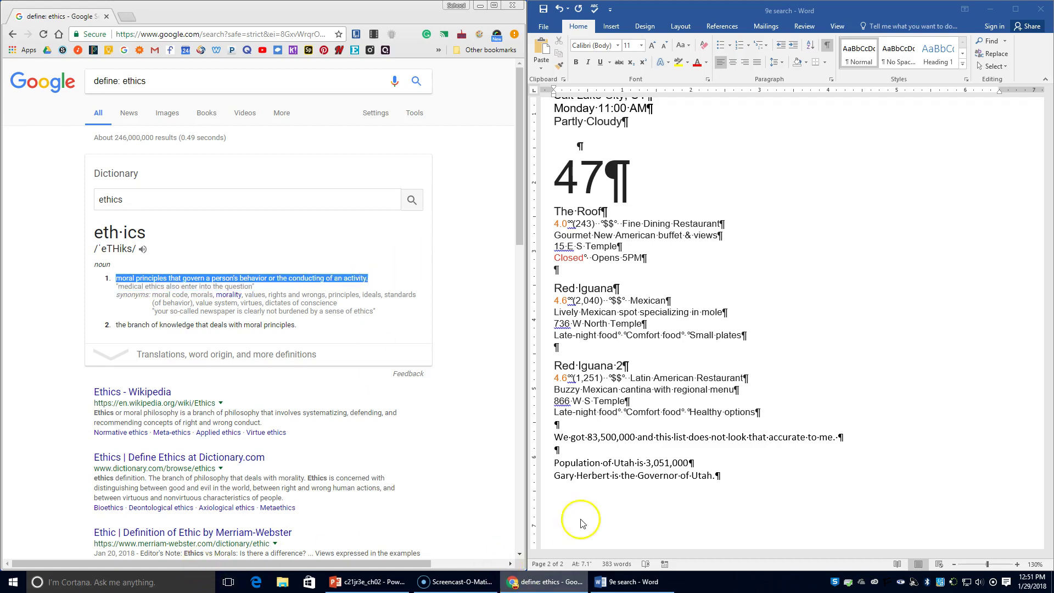
click(575, 493)
click(738, 473)
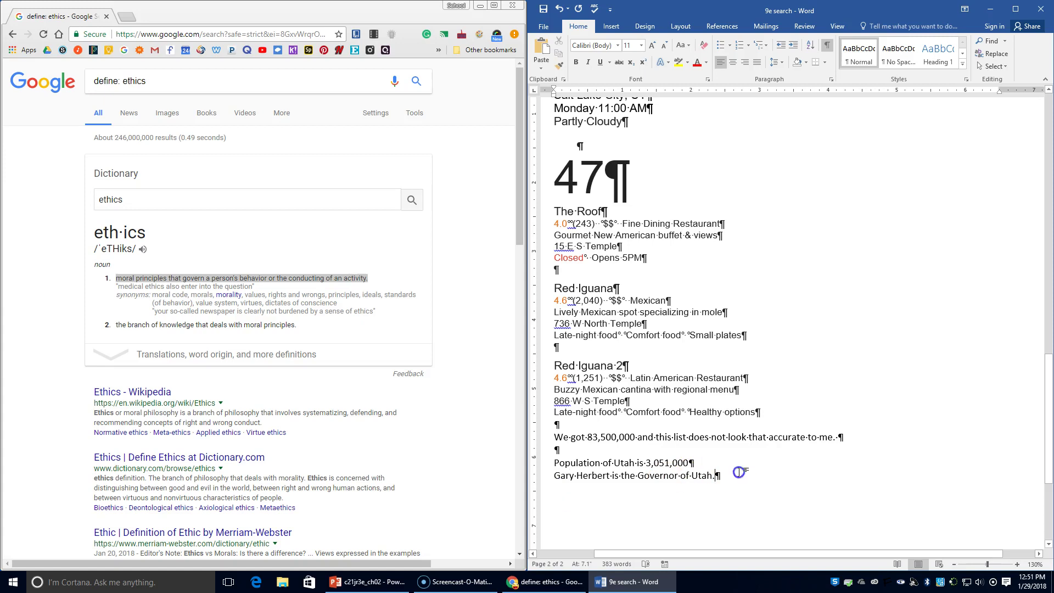
key(Return)
key(Return)
text(Ethics)
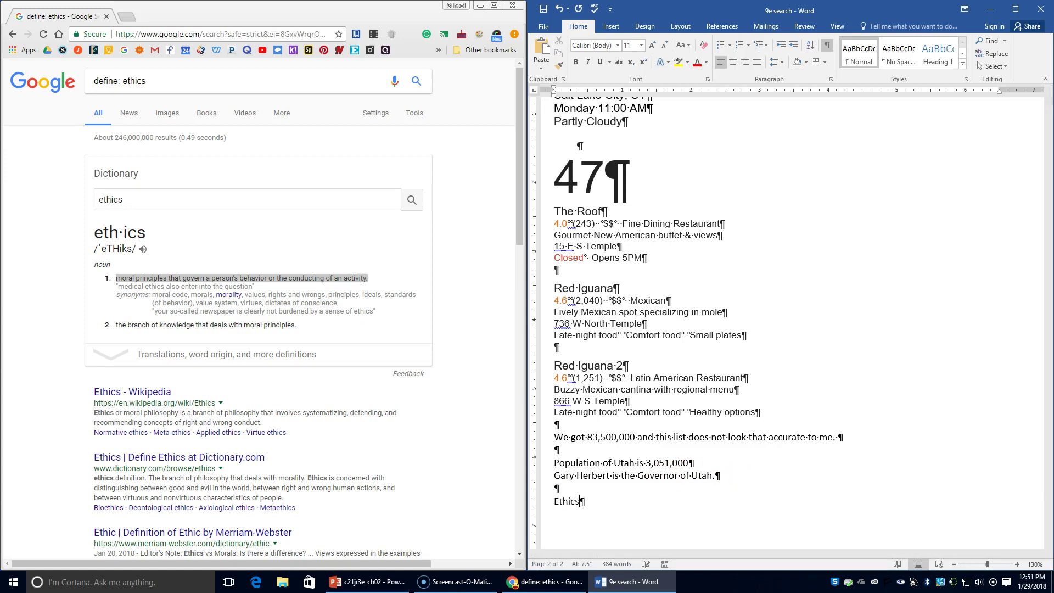
text(:)
key(ctrl+v)
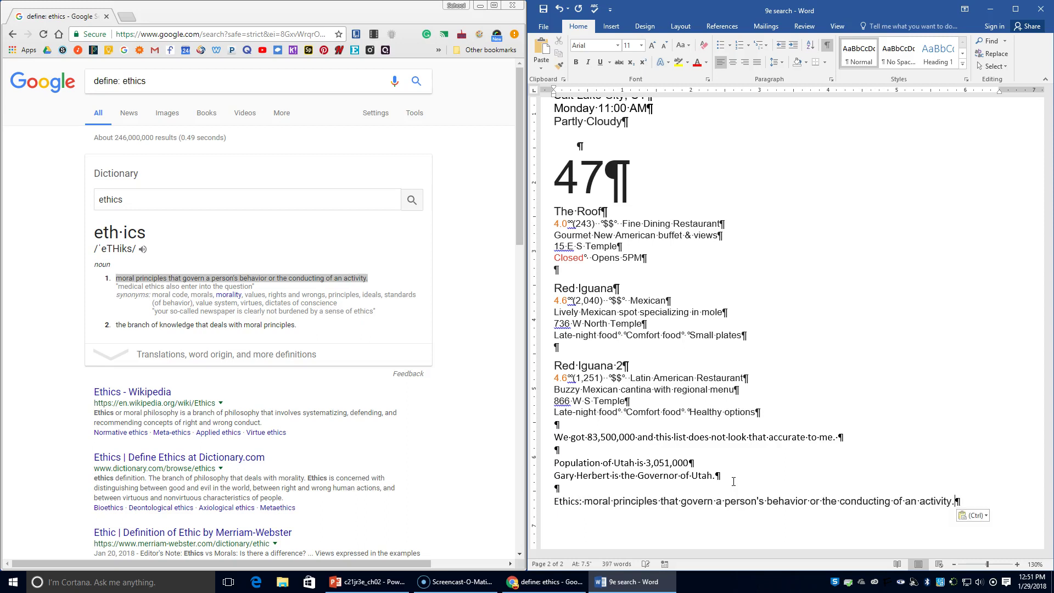
key(Return)
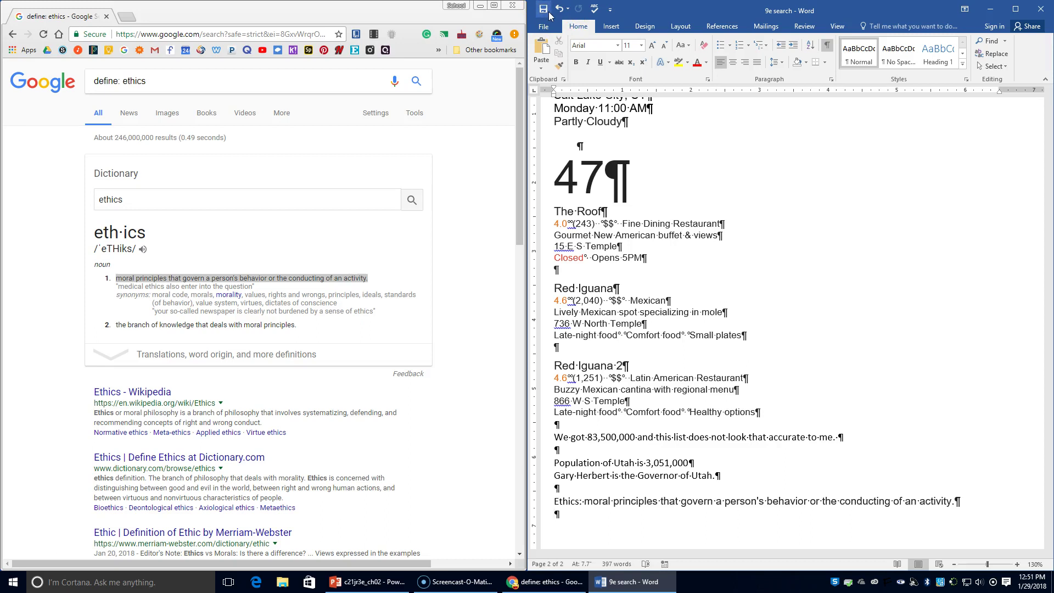
scroll(734, 299, up, 15)
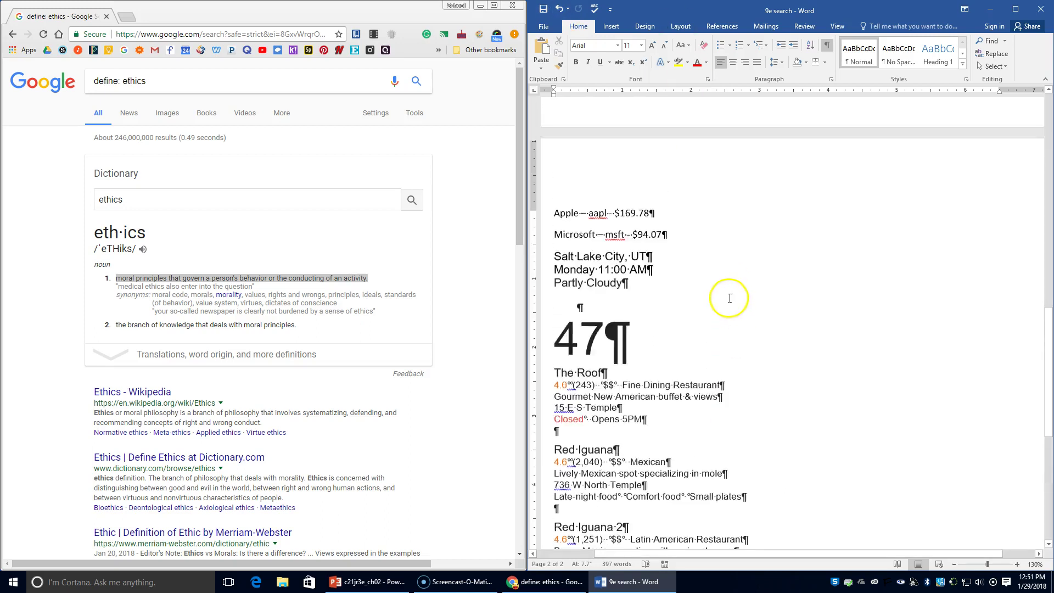
scroll(712, 307, up, 10)
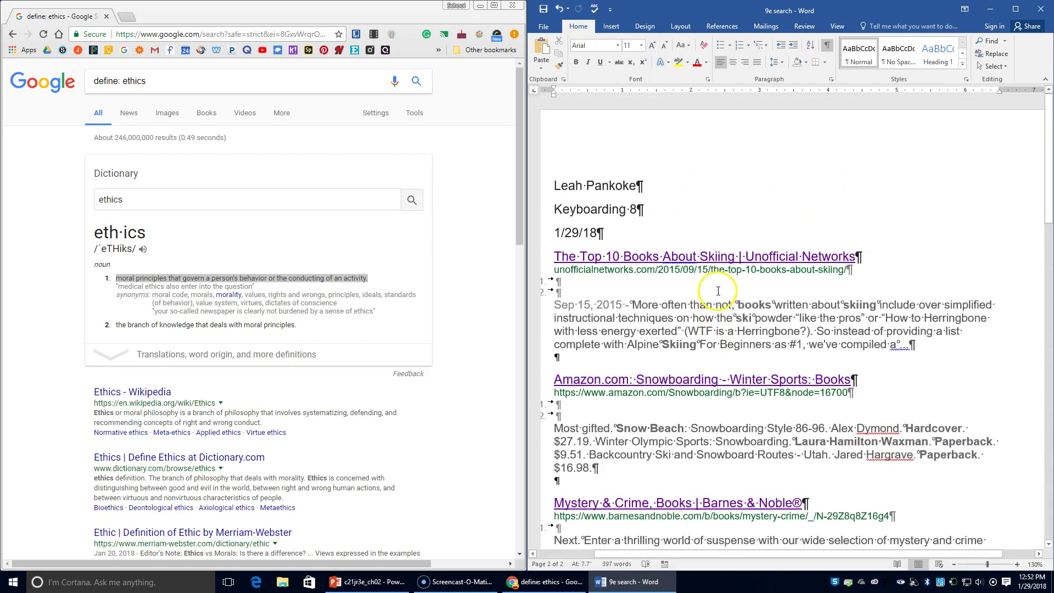